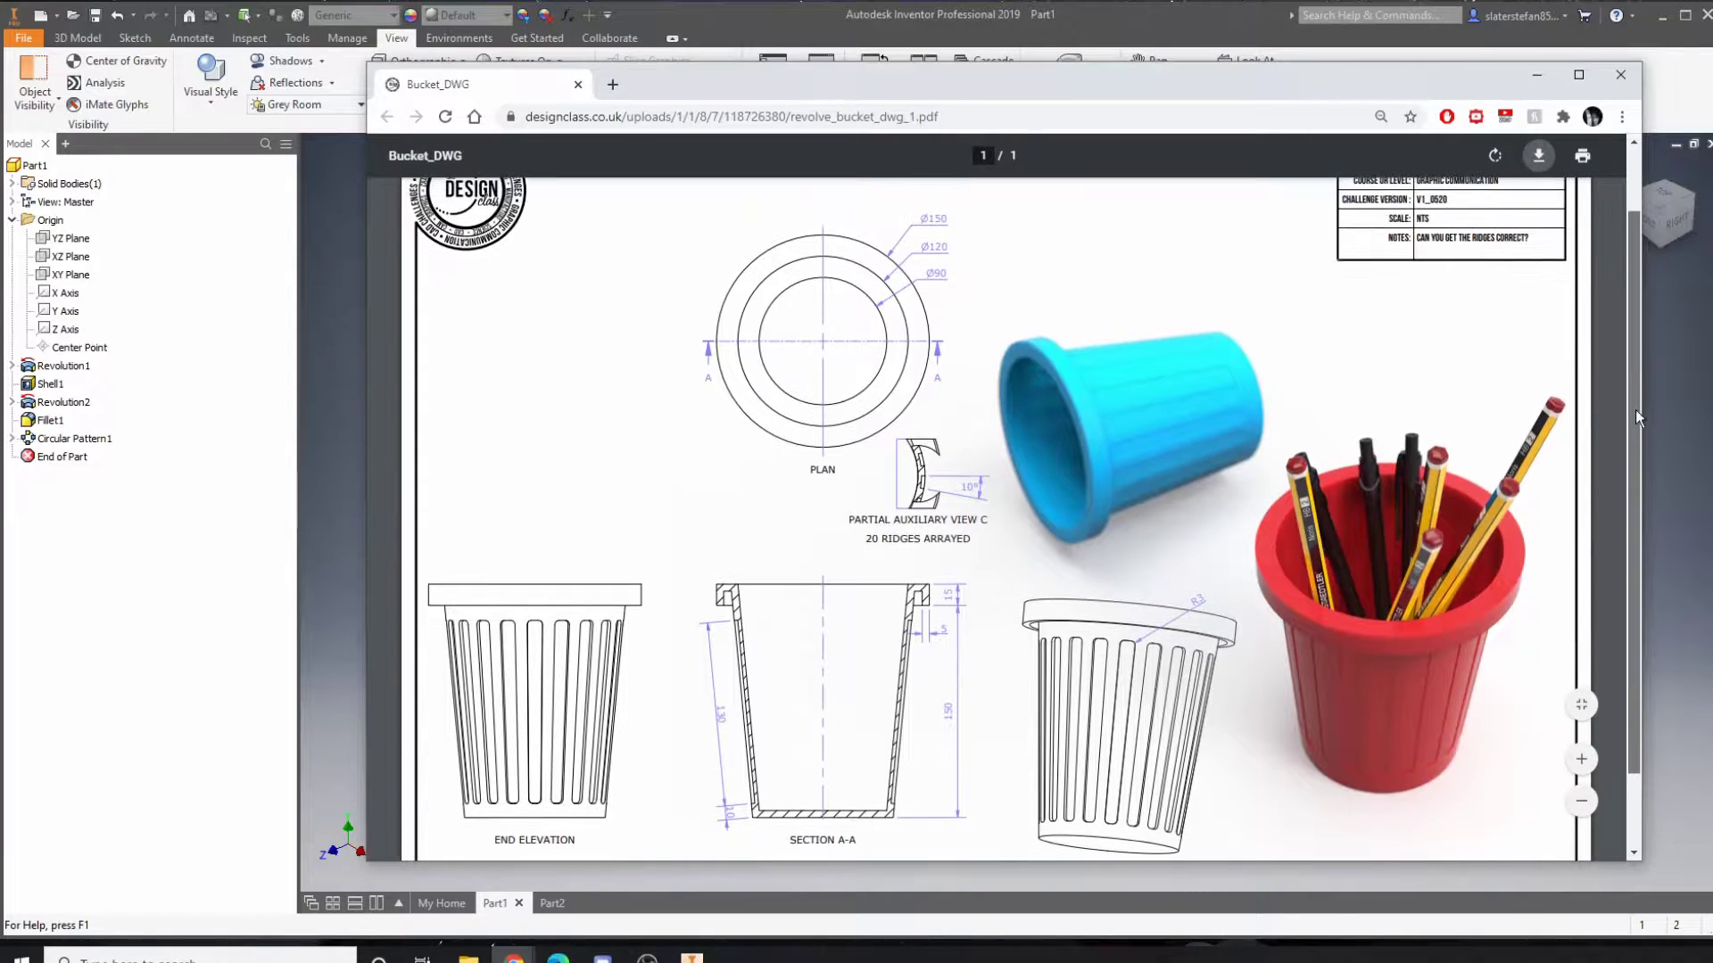
Step: Check the 10° angle on the reference drawing, then minimise Chrome
left_click_drag(1635, 414, 1636, 424)
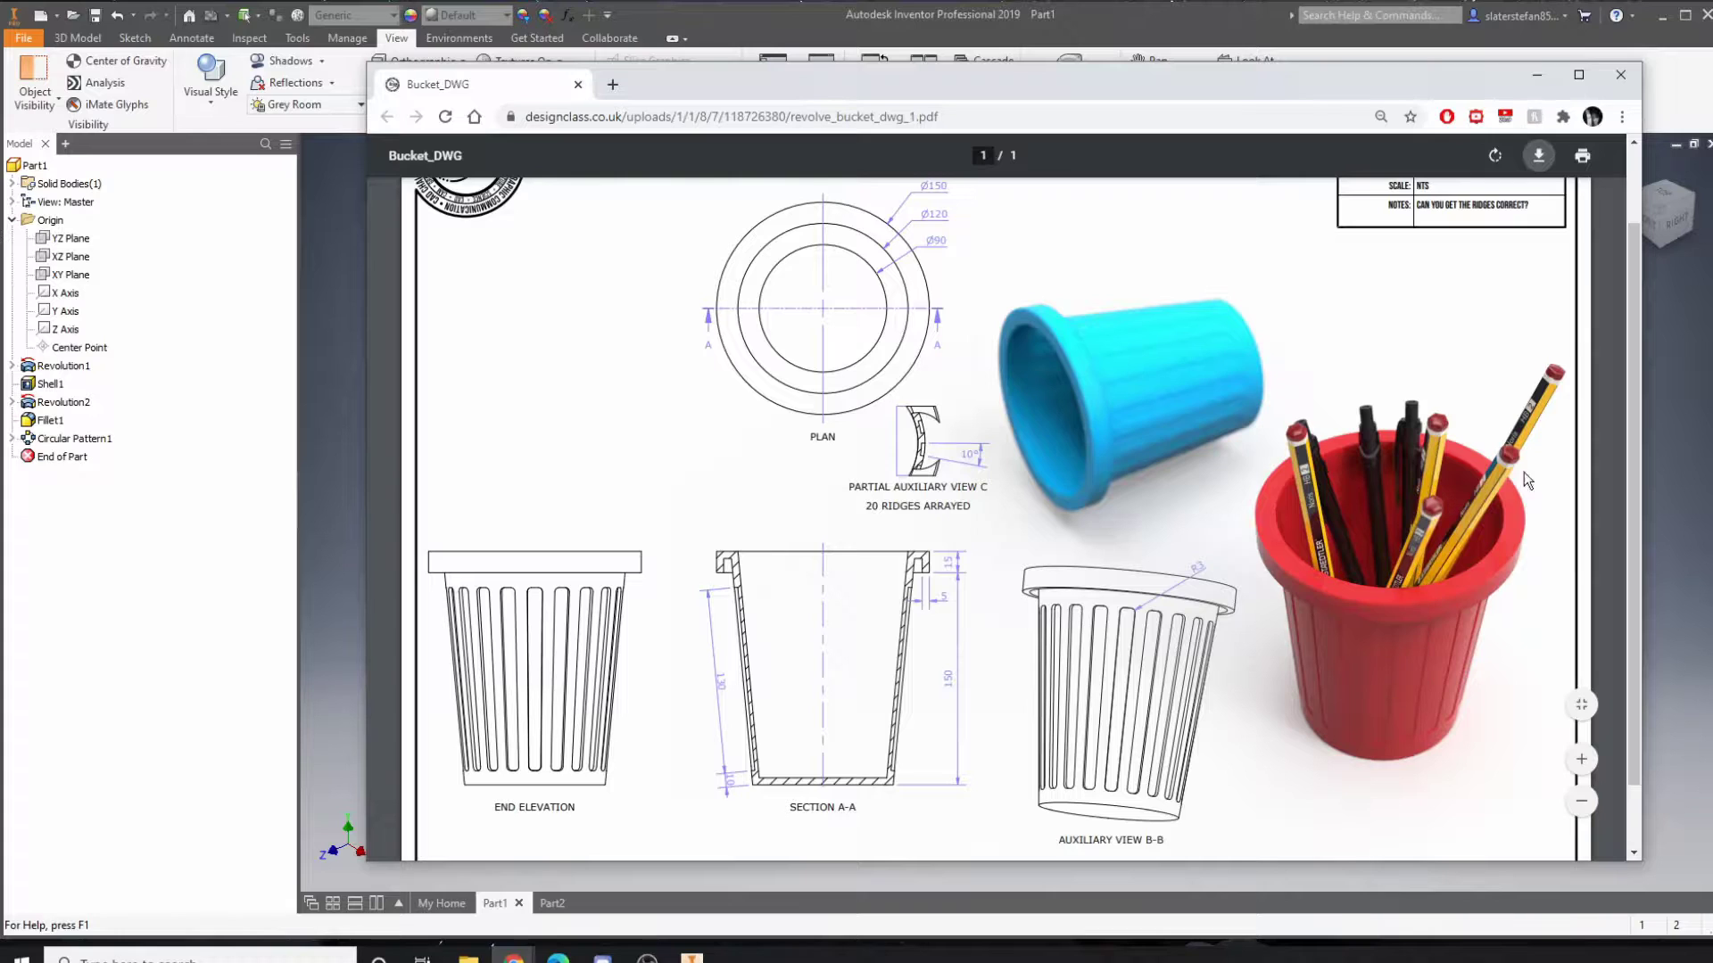
left_click_drag(1635, 410, 1638, 406)
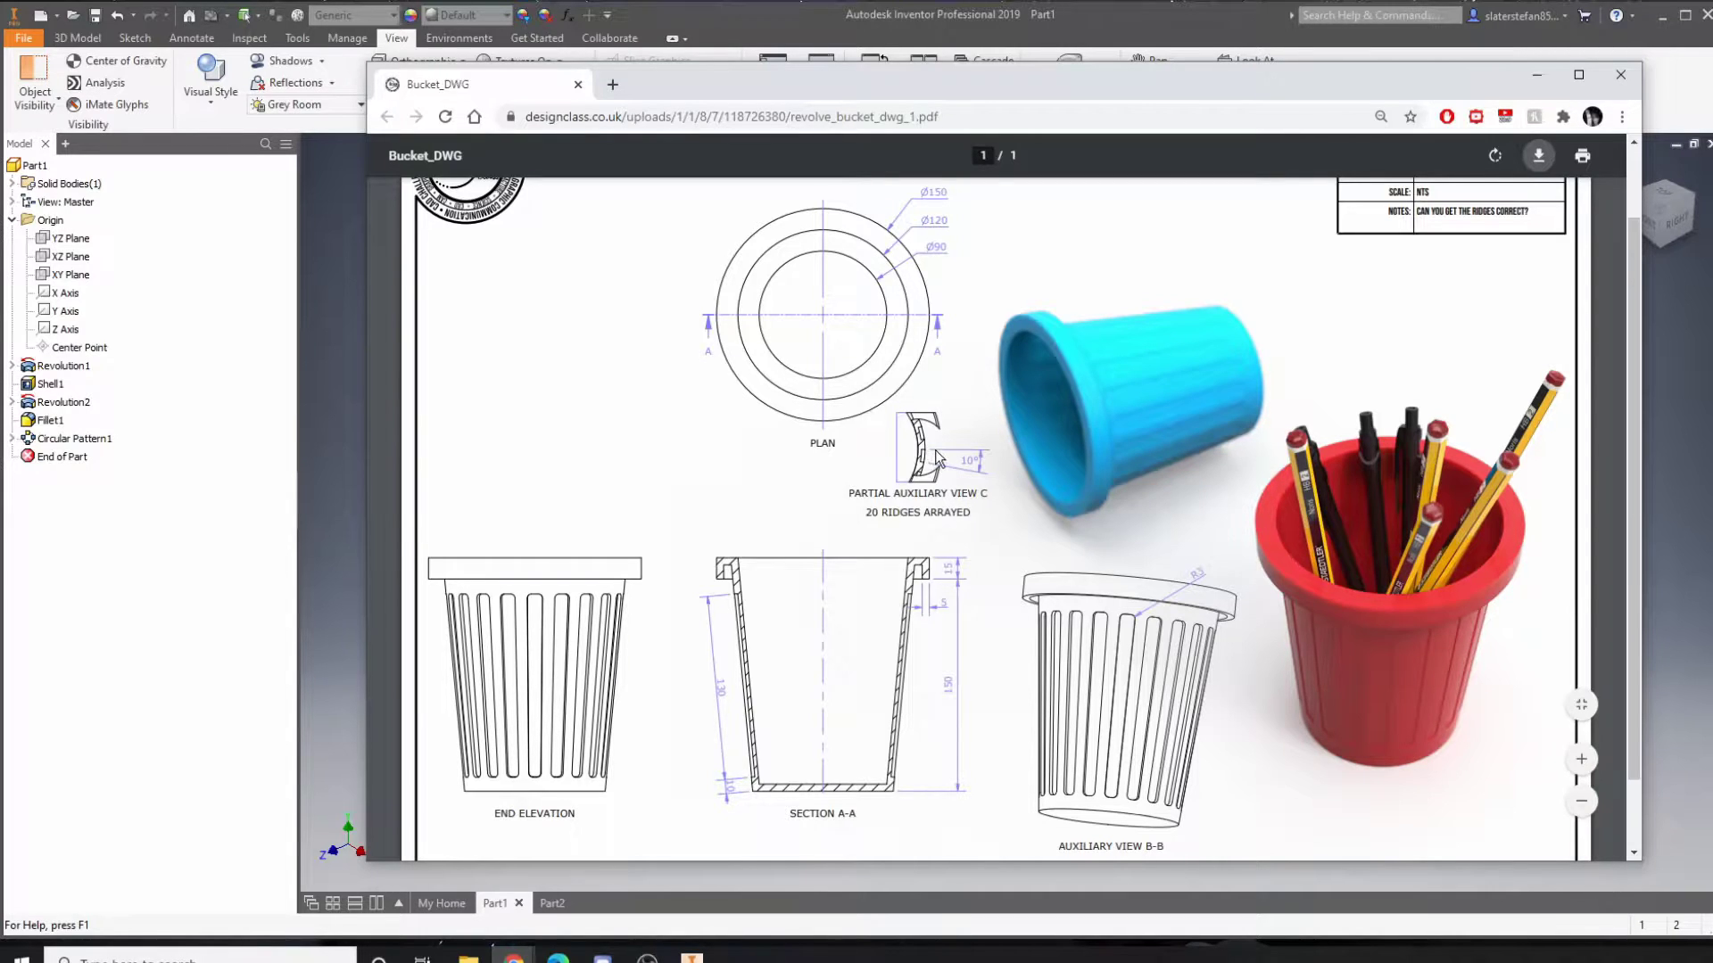
left_click_drag(955, 462, 979, 462)
left_click(971, 462)
left_click(1536, 75)
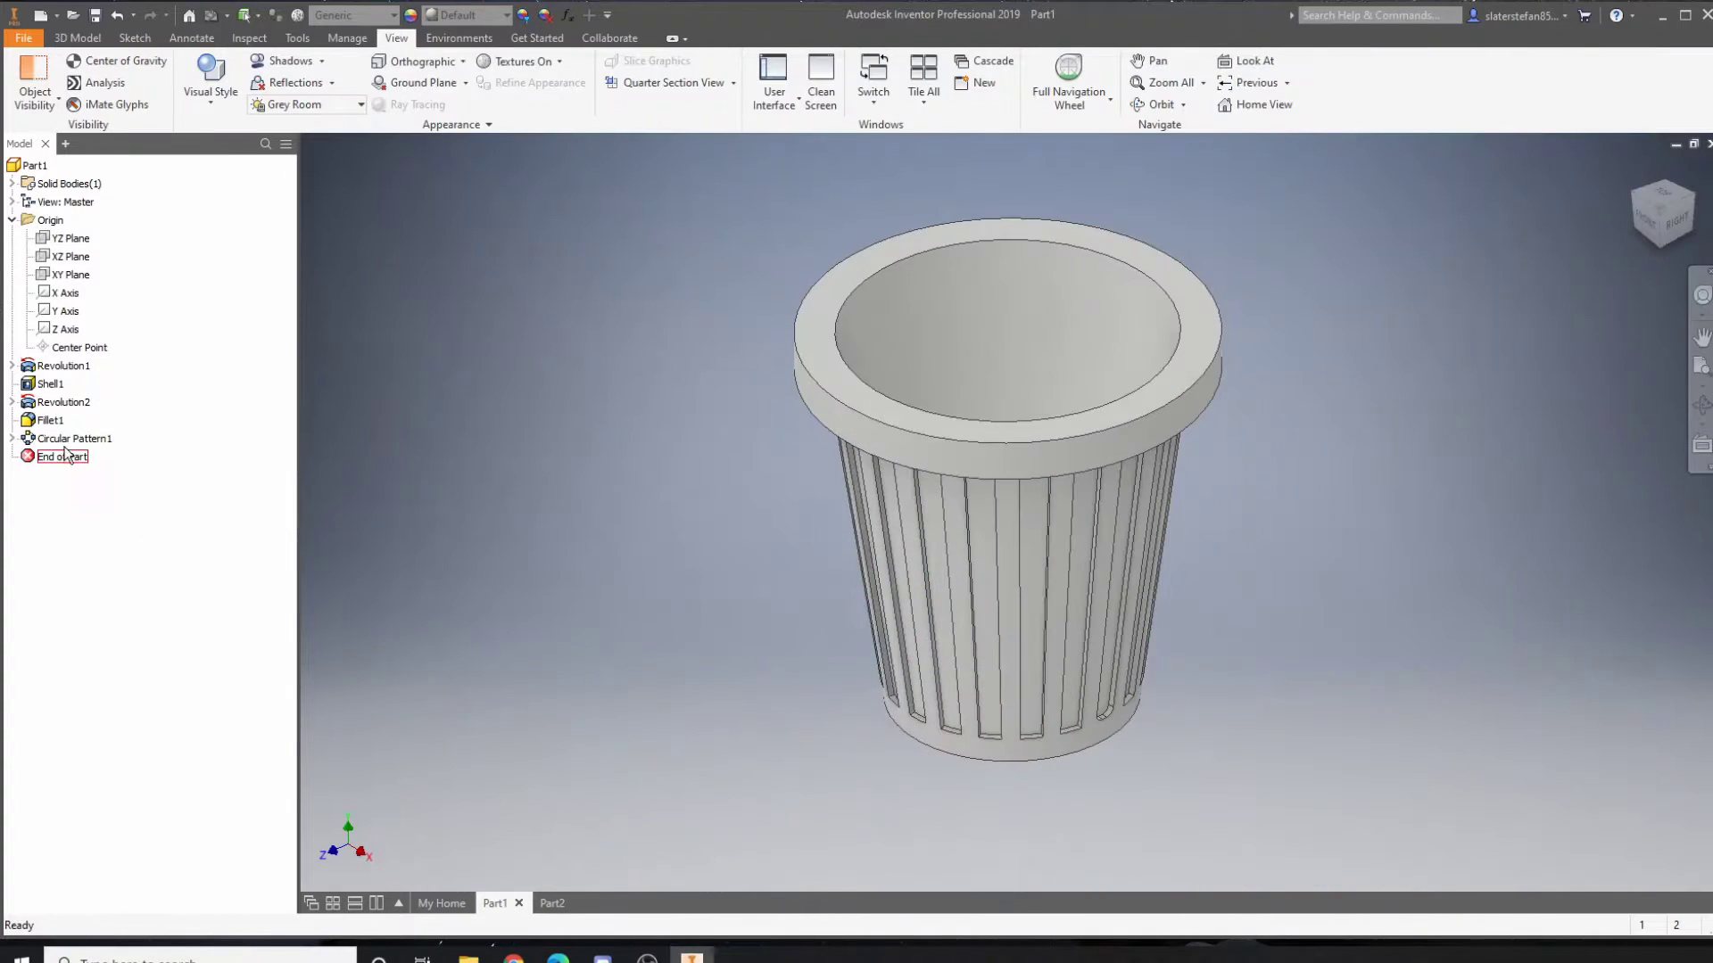
Step: Roll End of Part back to Revolution1, then forward through Shell1, Fillet1 and Circular Pattern1
left_click(12, 219)
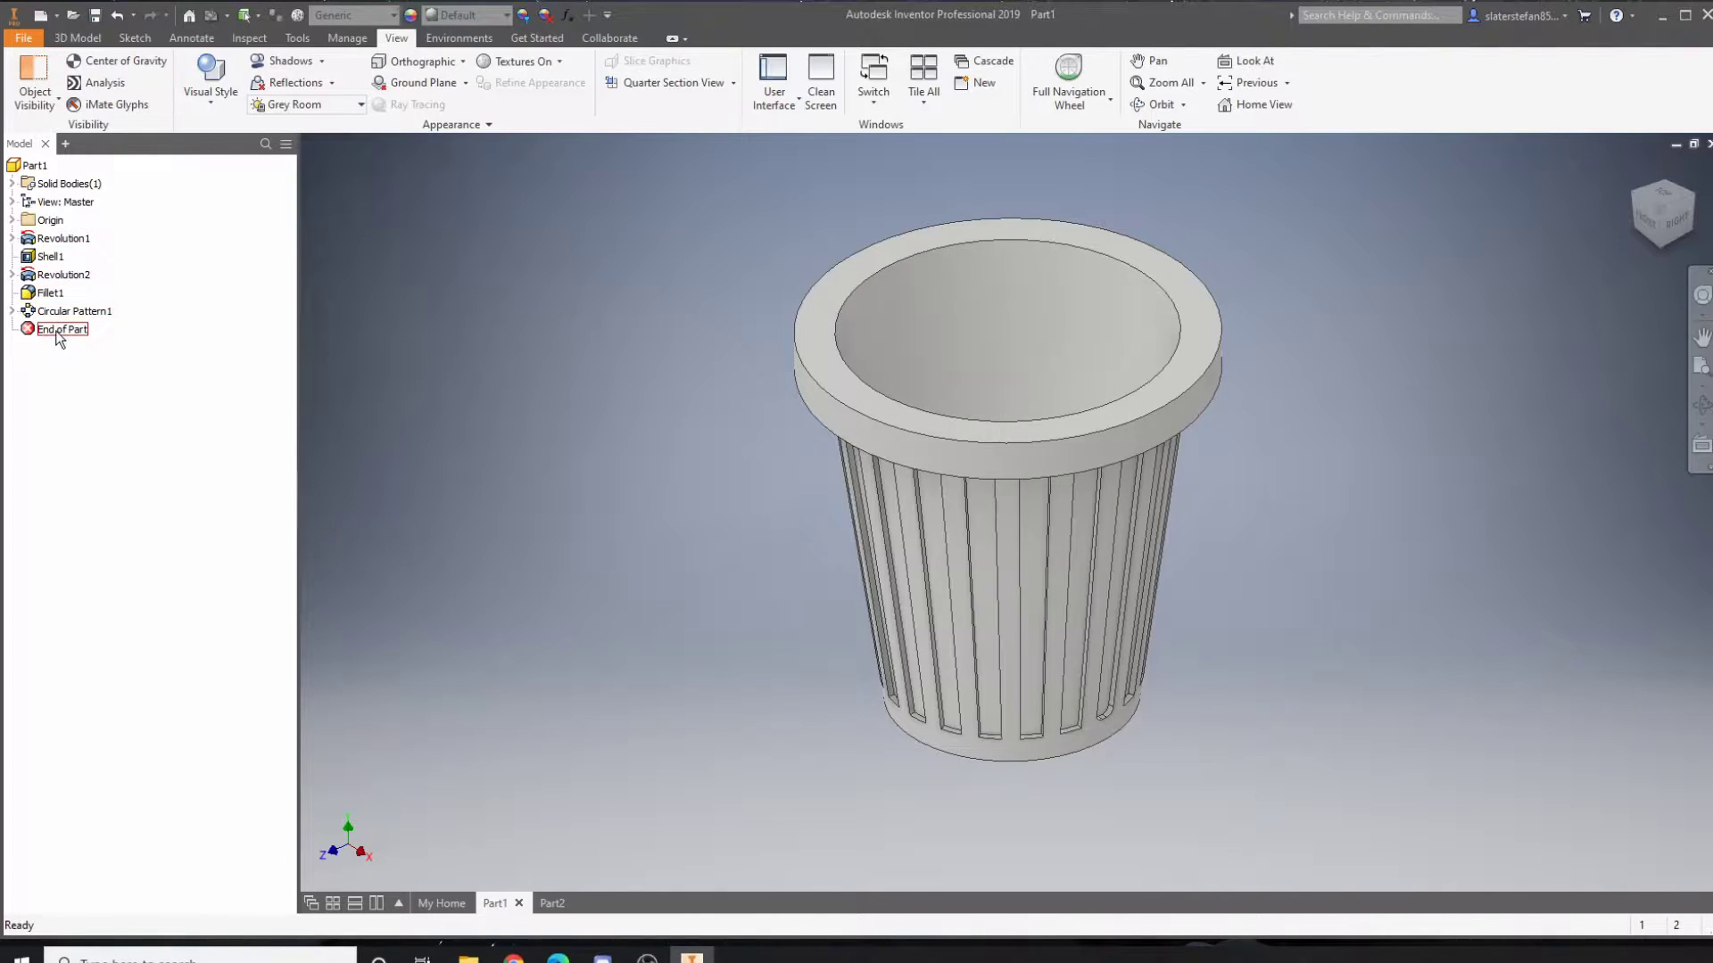
mouse_move(73, 337)
left_mouse_down()
mouse_move(54, 248)
mouse_move(29, 253)
left_mouse_up()
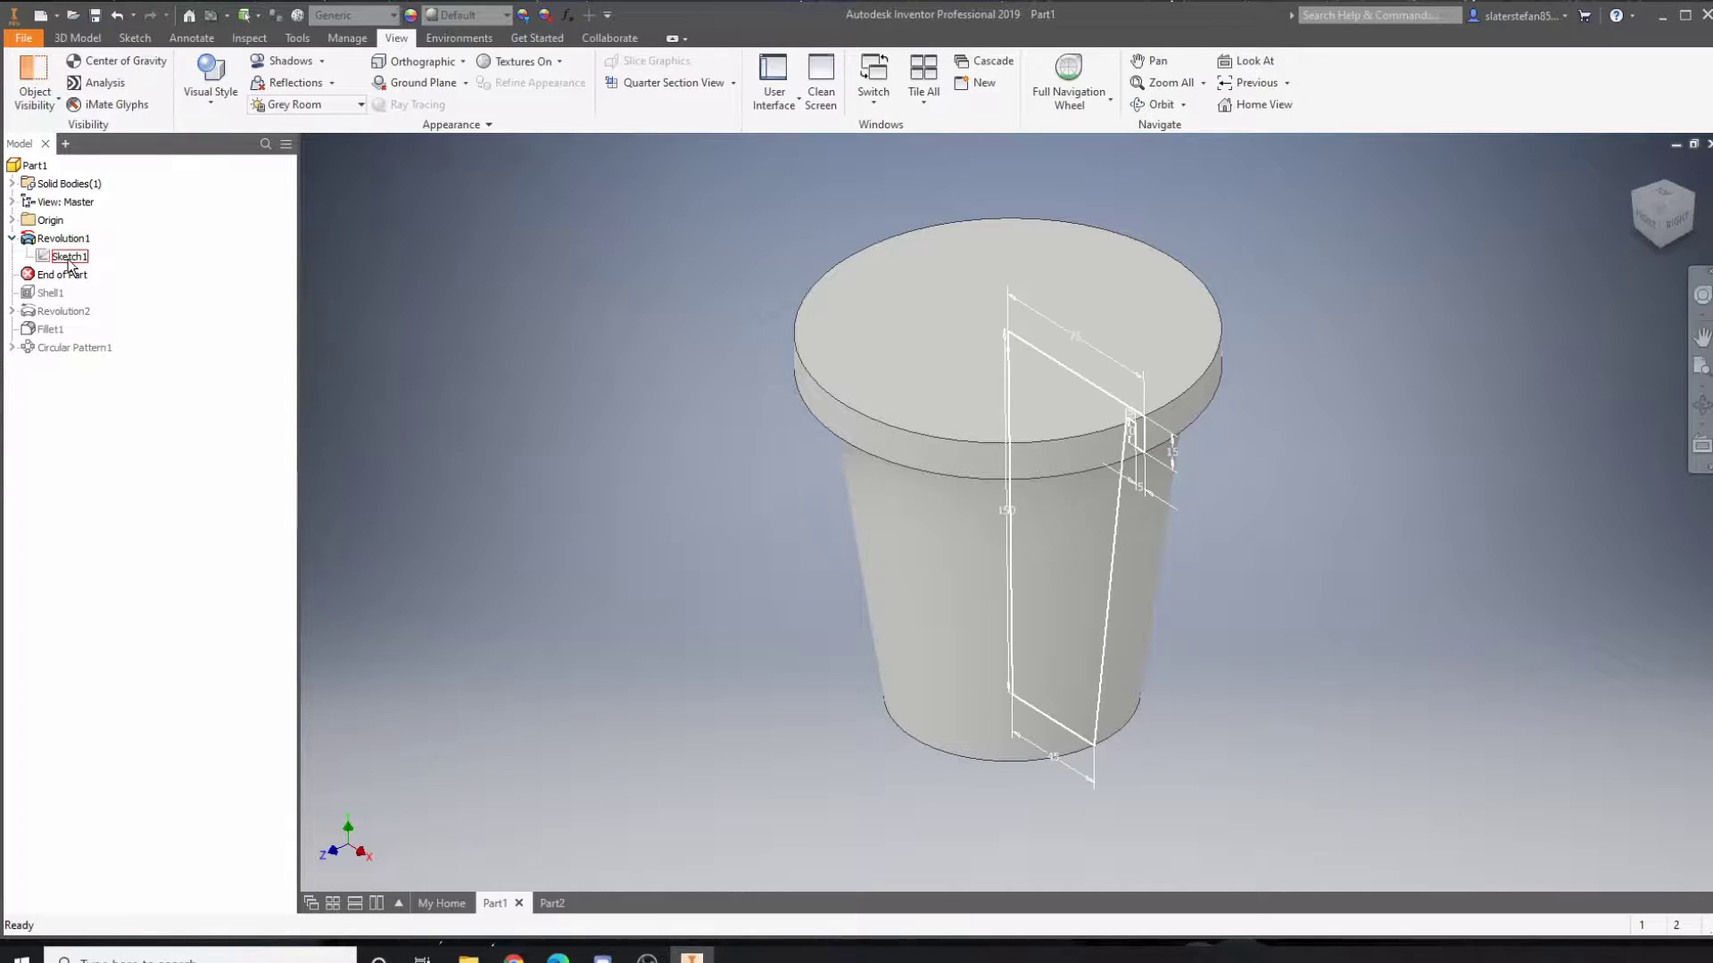
mouse_move(64, 273)
left_mouse_down()
mouse_move(37, 293)
mouse_move(64, 308)
left_mouse_up()
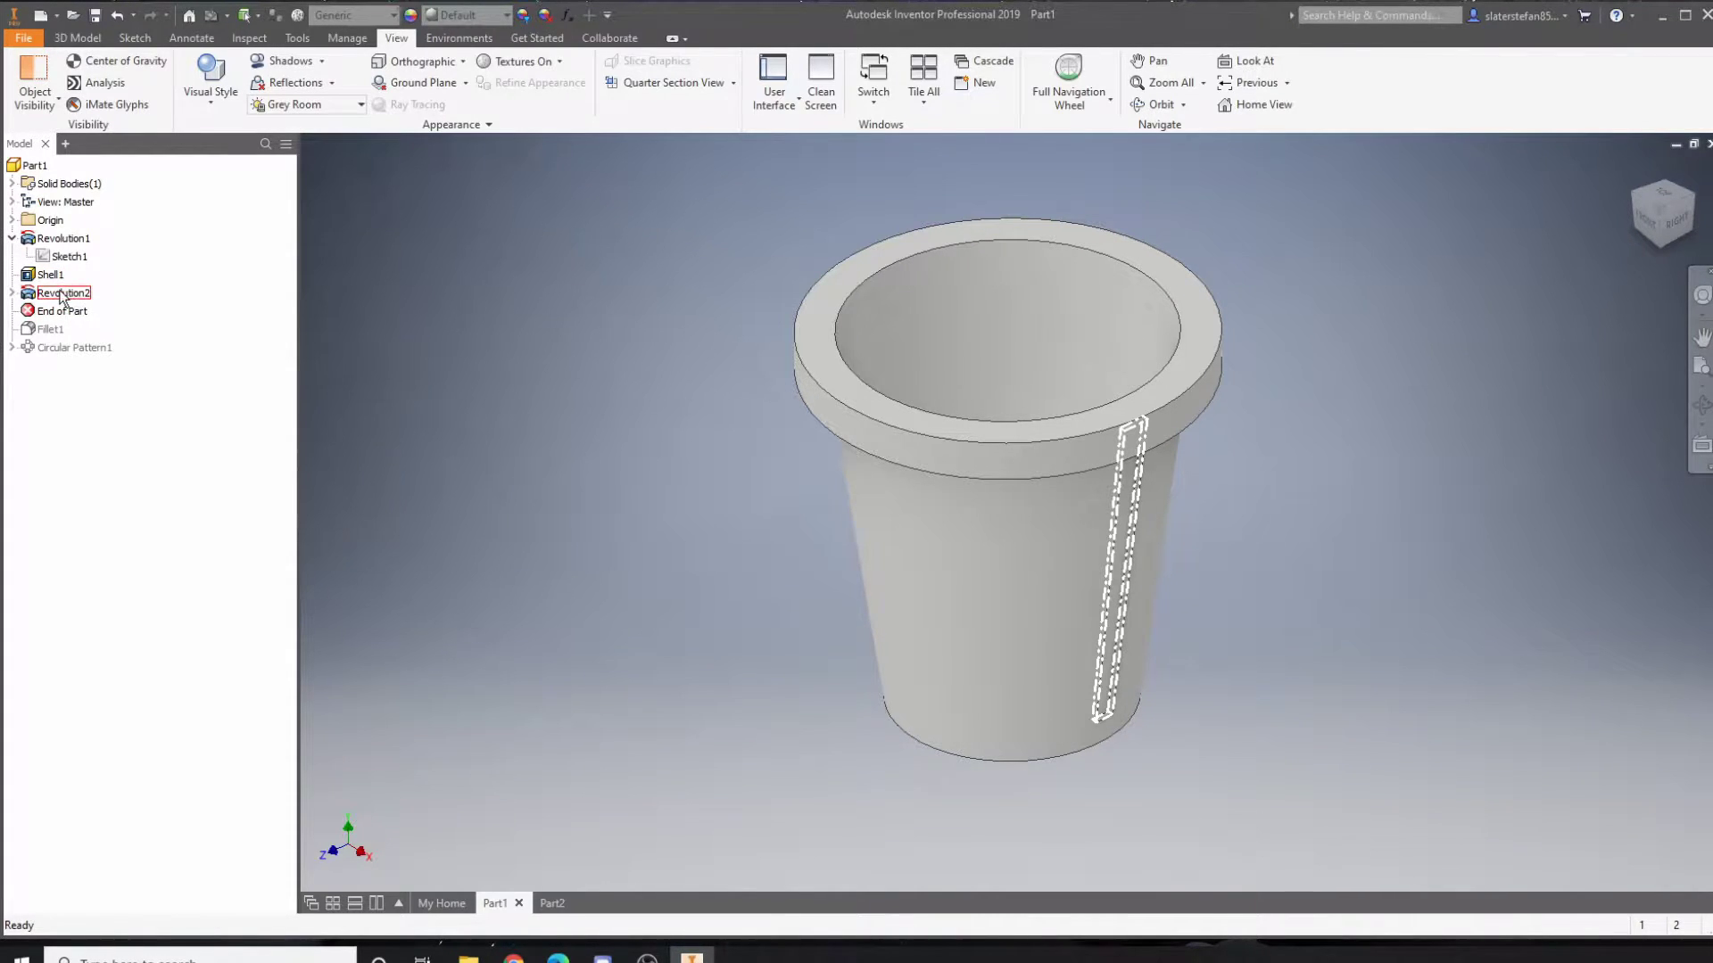
left_click_drag(59, 310, 64, 330)
left_click(62, 294)
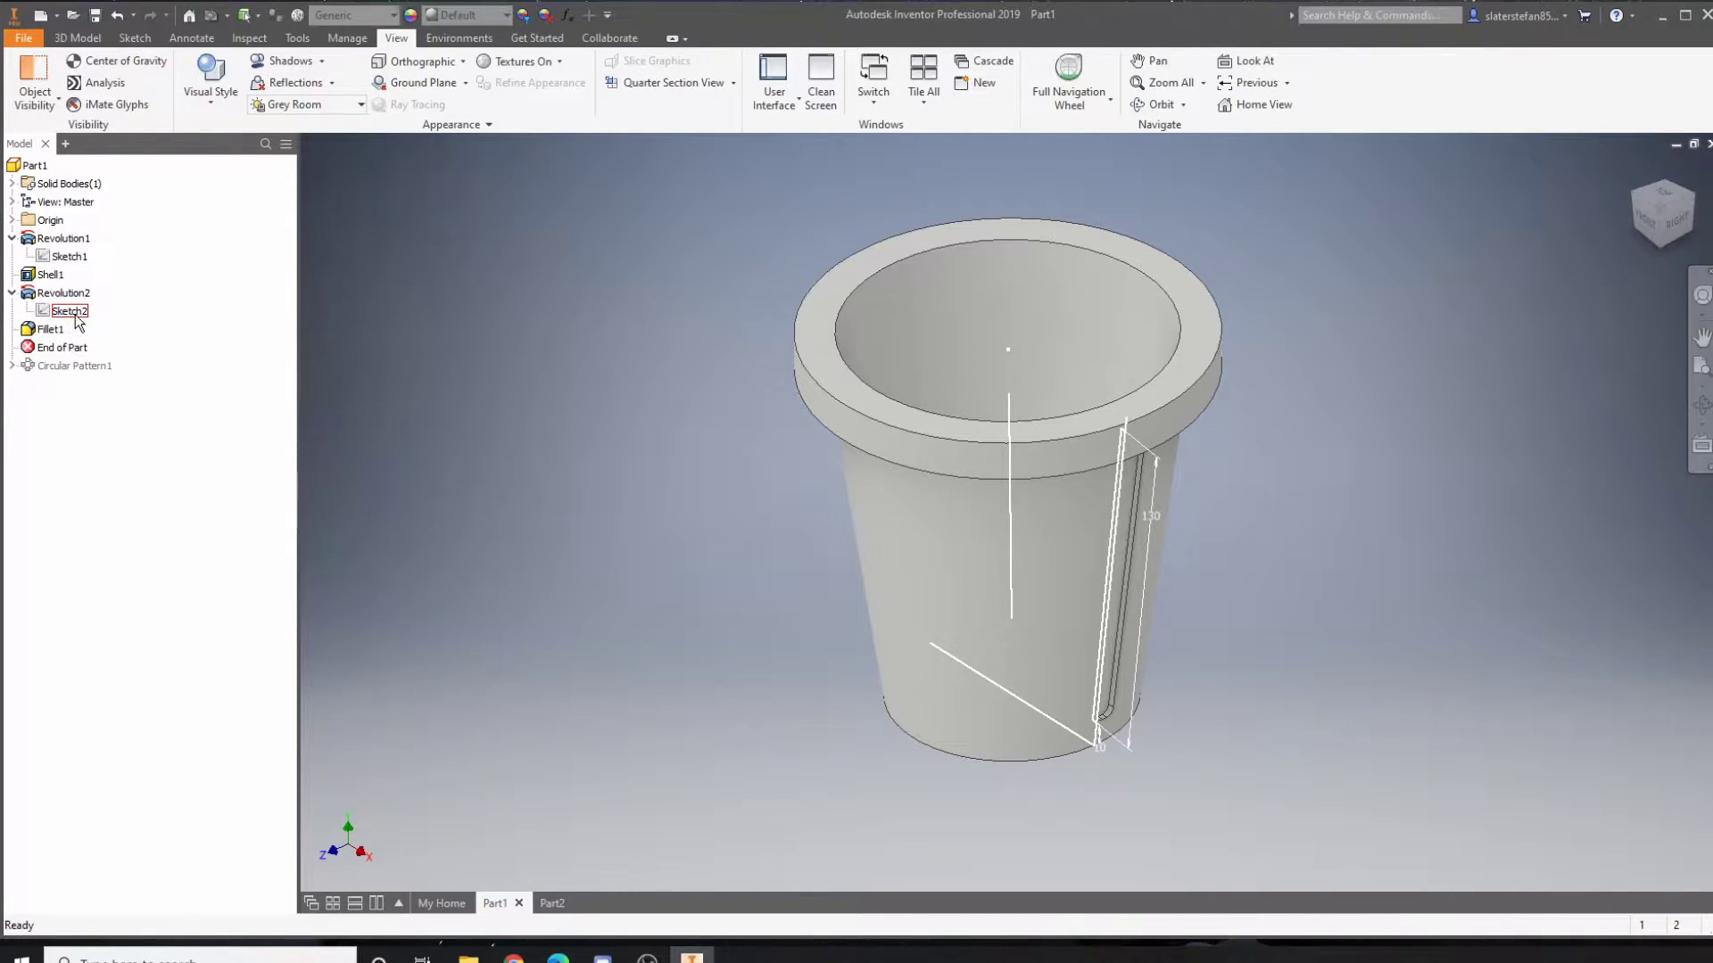
mouse_move(55, 347)
left_mouse_down()
mouse_move(62, 375)
mouse_move(58, 322)
mouse_move(67, 374)
mouse_move(80, 355)
left_mouse_up()
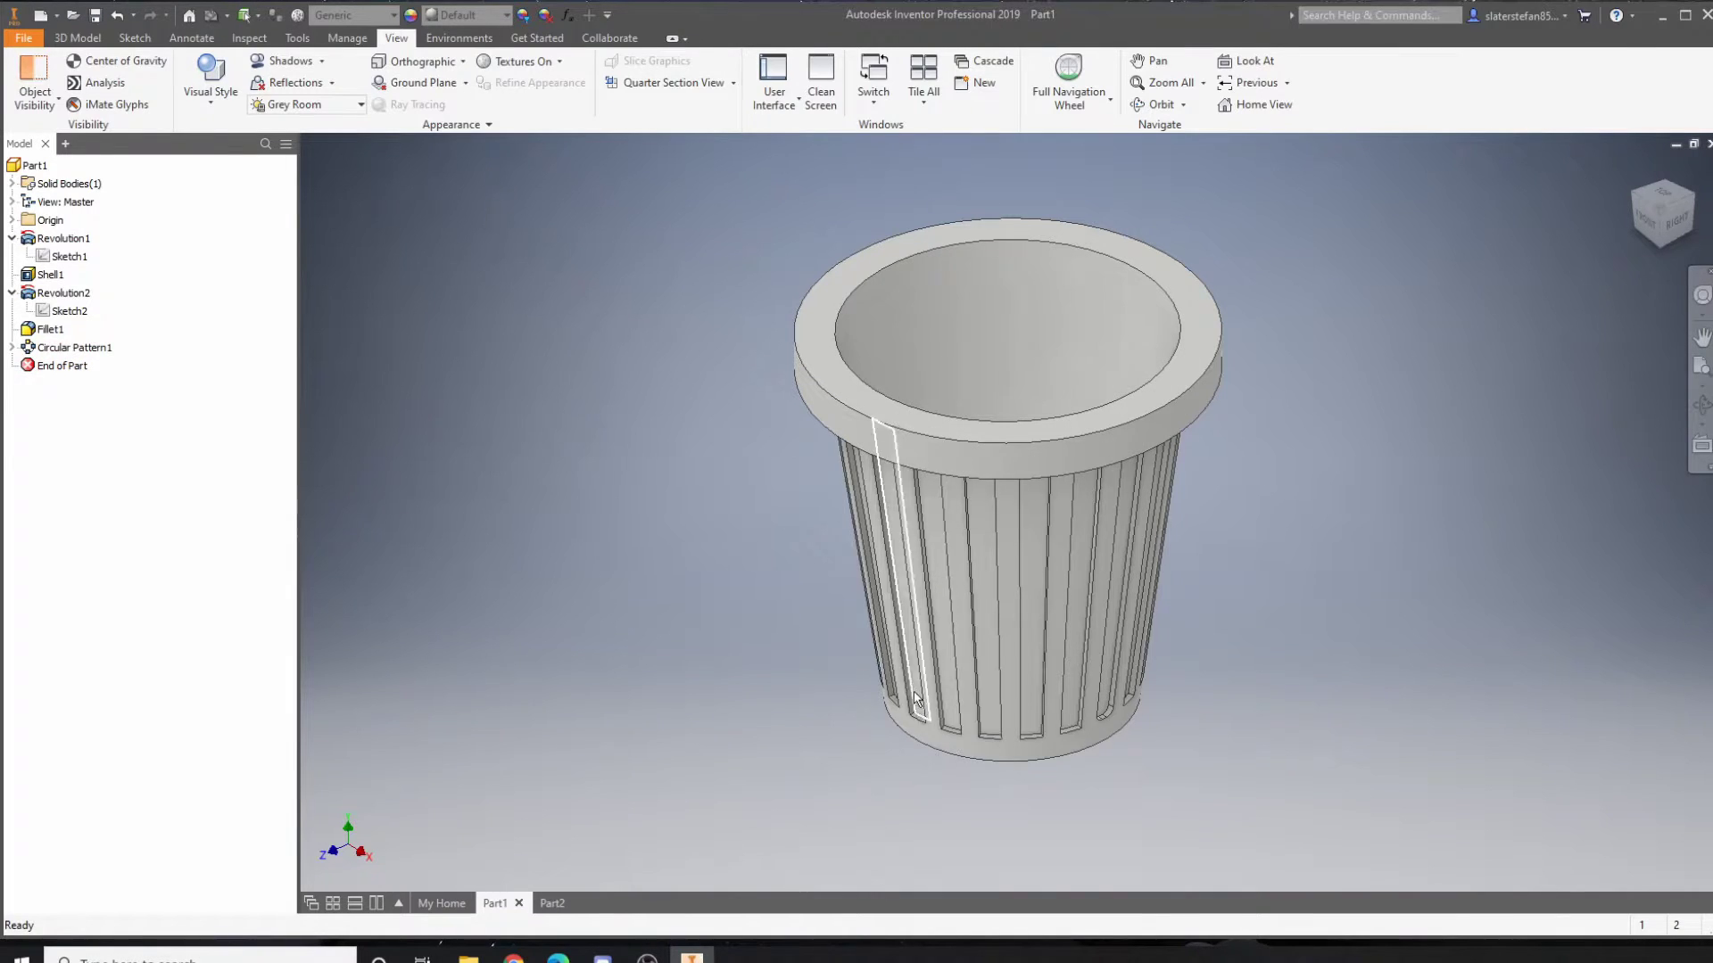
Step: Inspect the edge Fillet1 rounds and recentre the whole cup in view
left_click(55, 330)
left_click(141, 505)
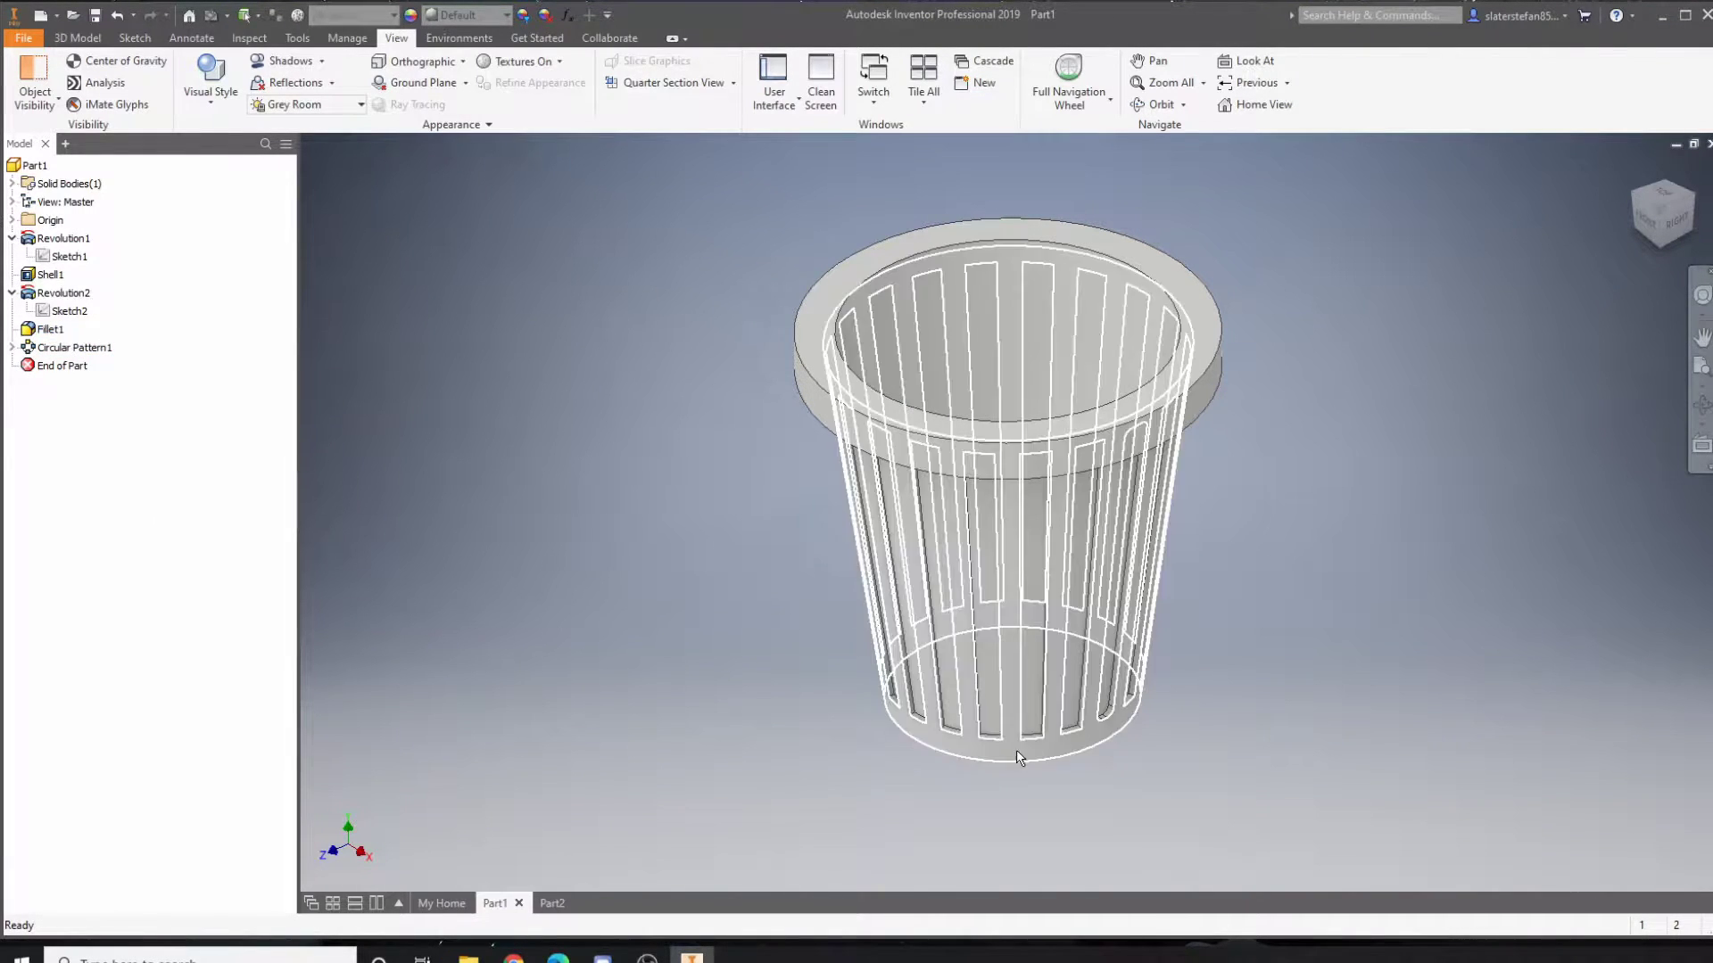
scroll(1155, 736, "up", 5)
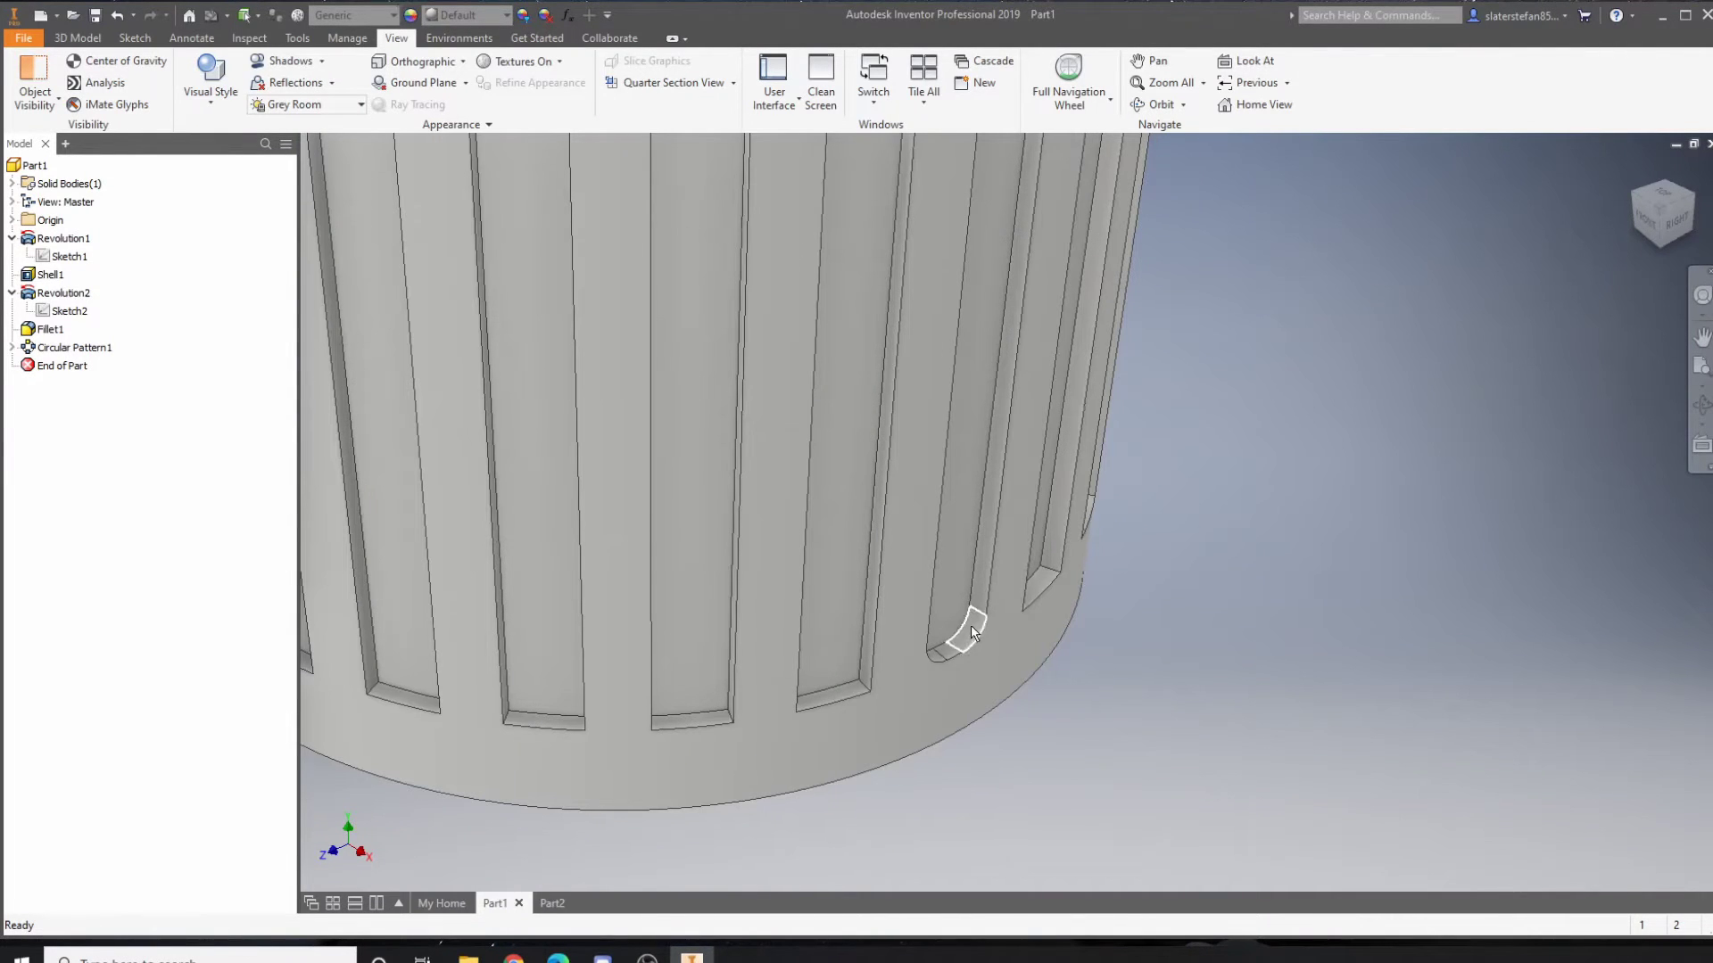
scroll(977, 626, "down", 5)
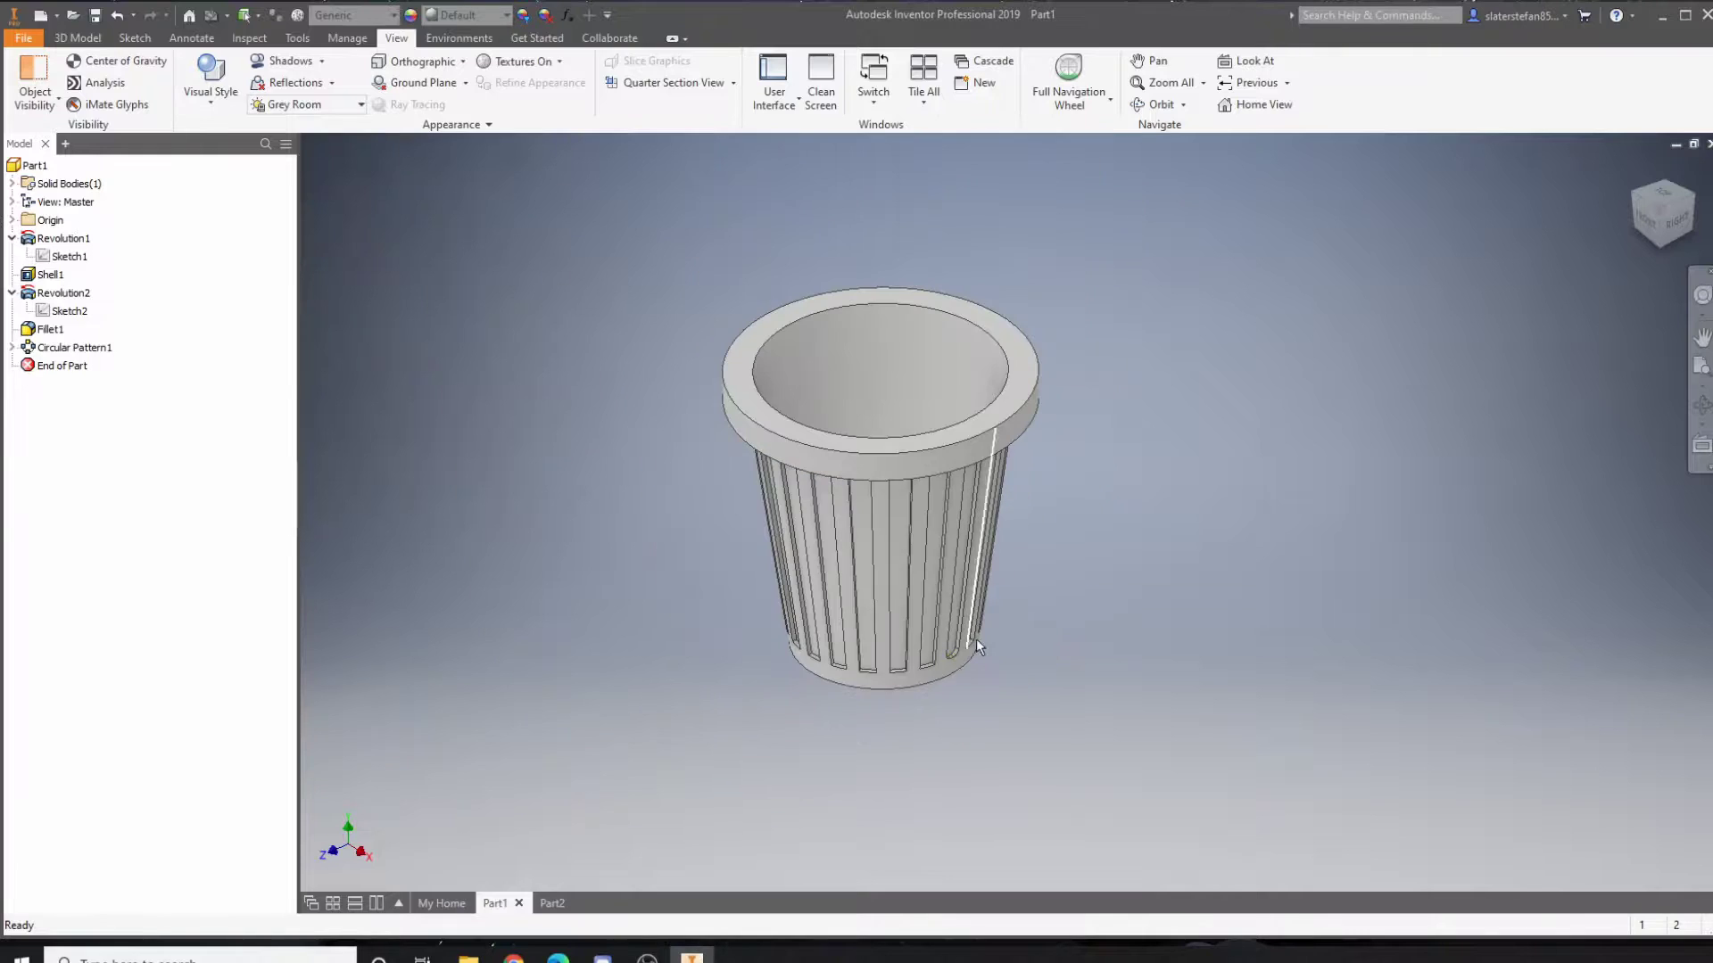
middle_click_drag(985, 634, 1151, 705)
Step: Switch to Part2 and start a 2D sketch on the XY plane
left_click(557, 902)
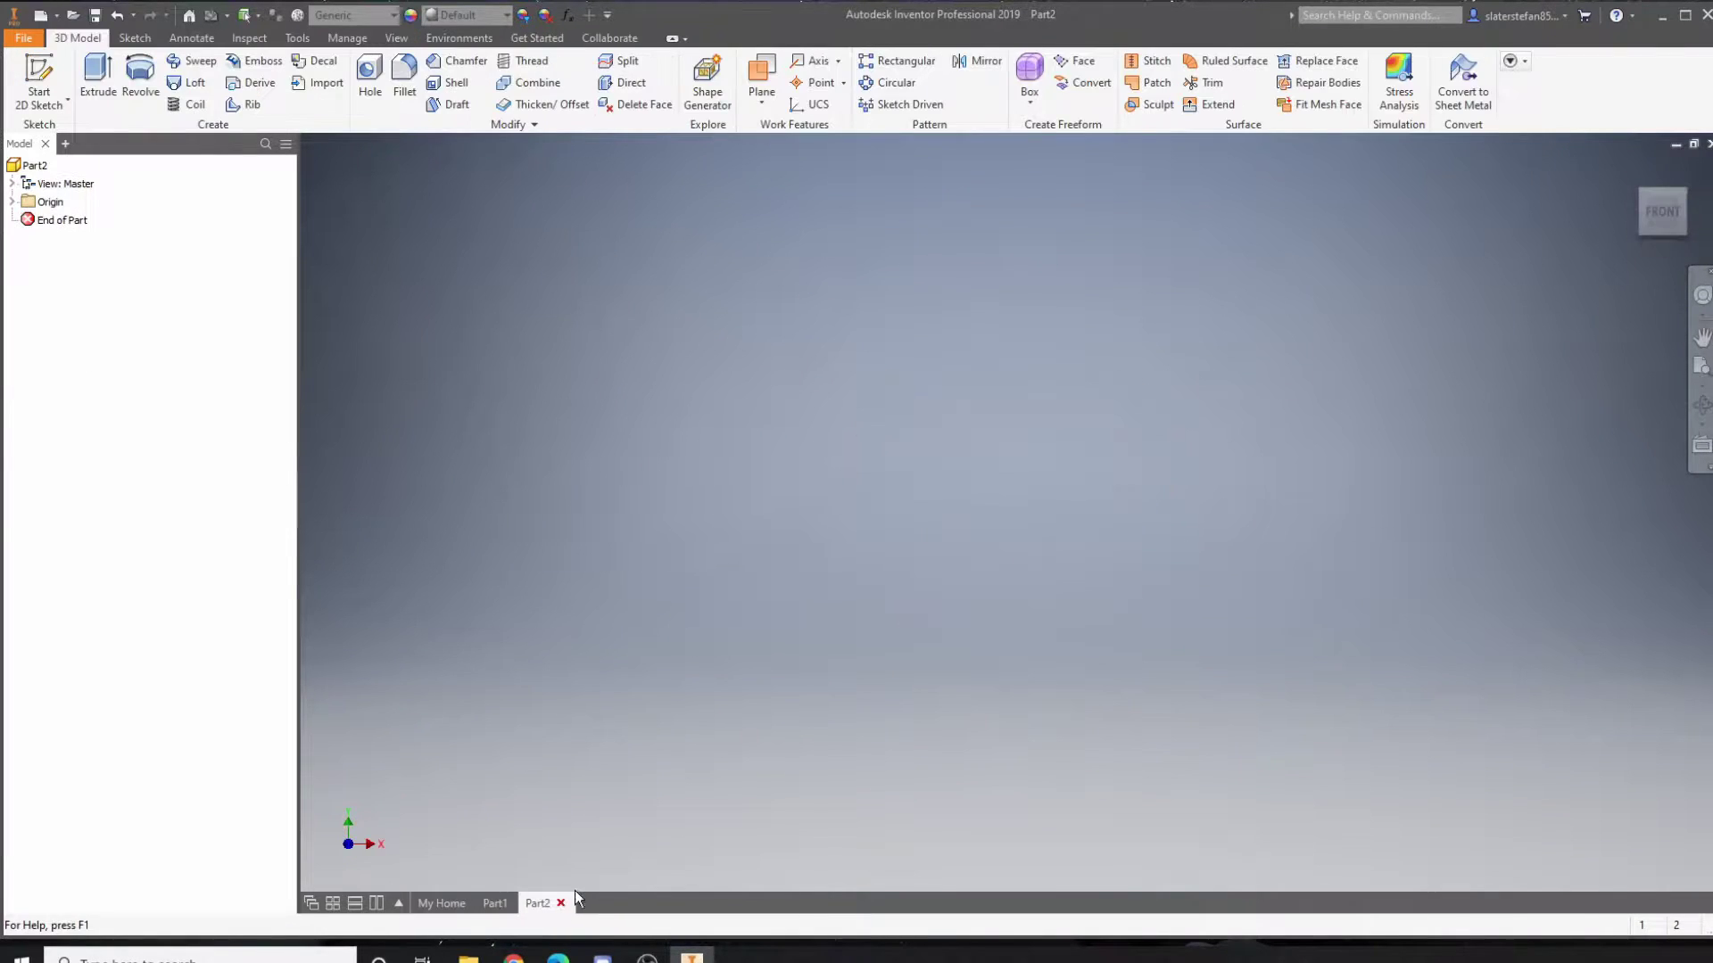
left_click(18, 88)
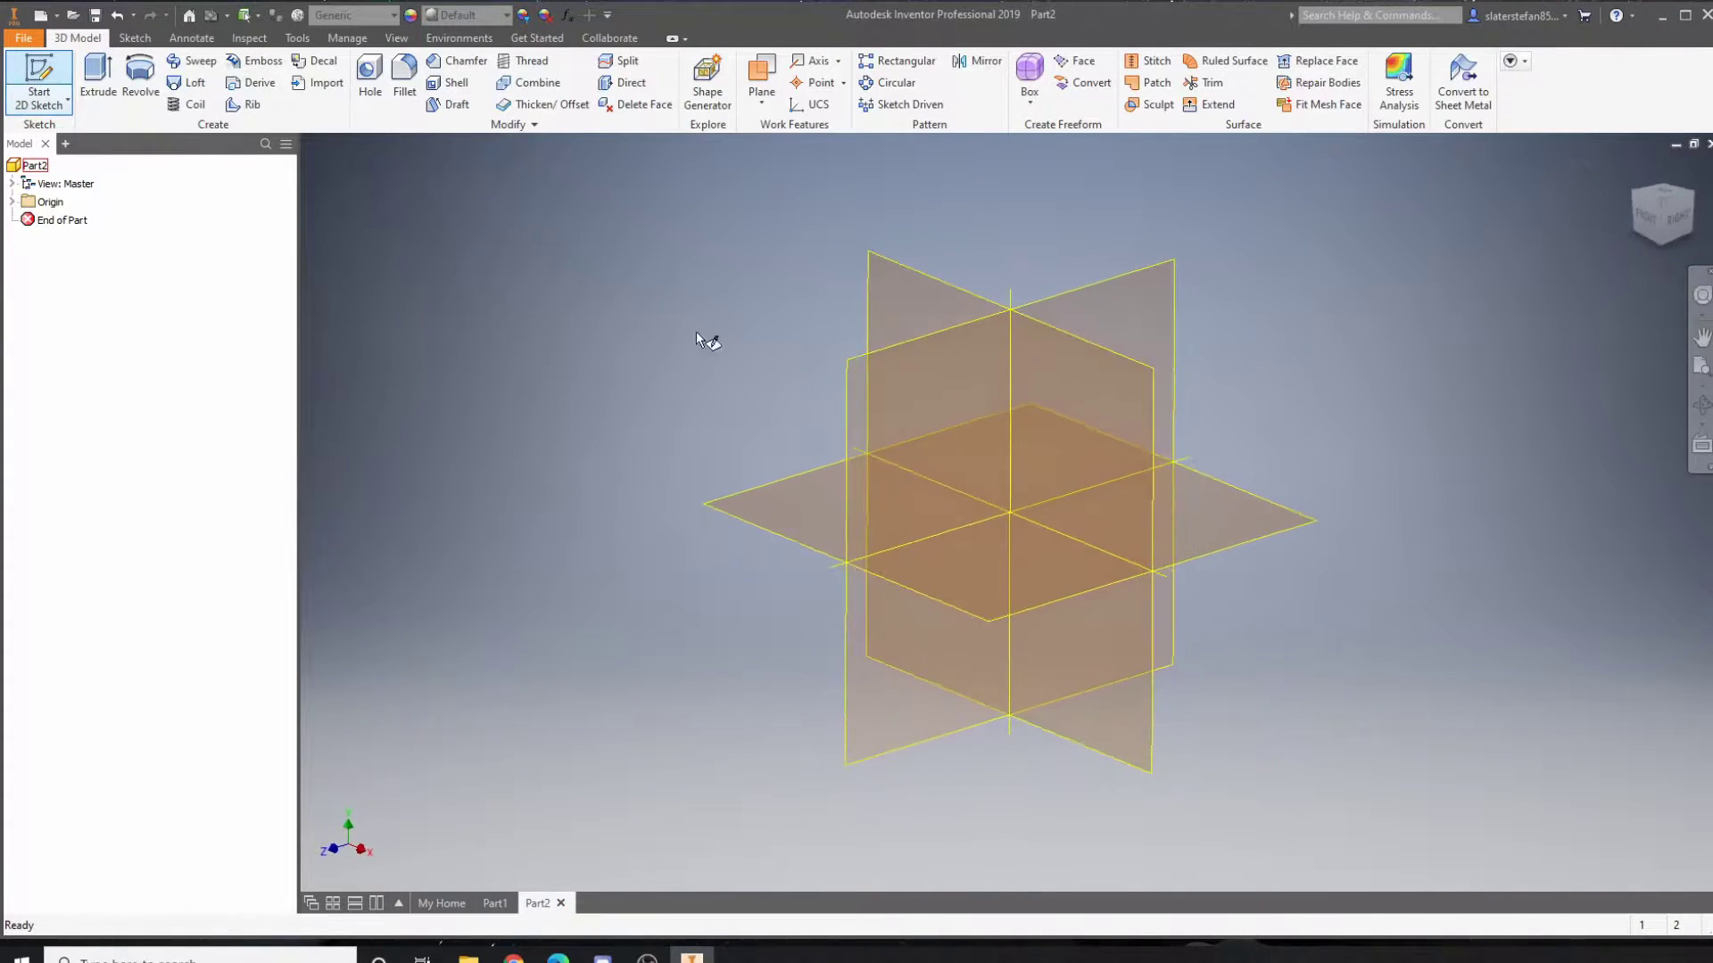
left_click(1079, 423)
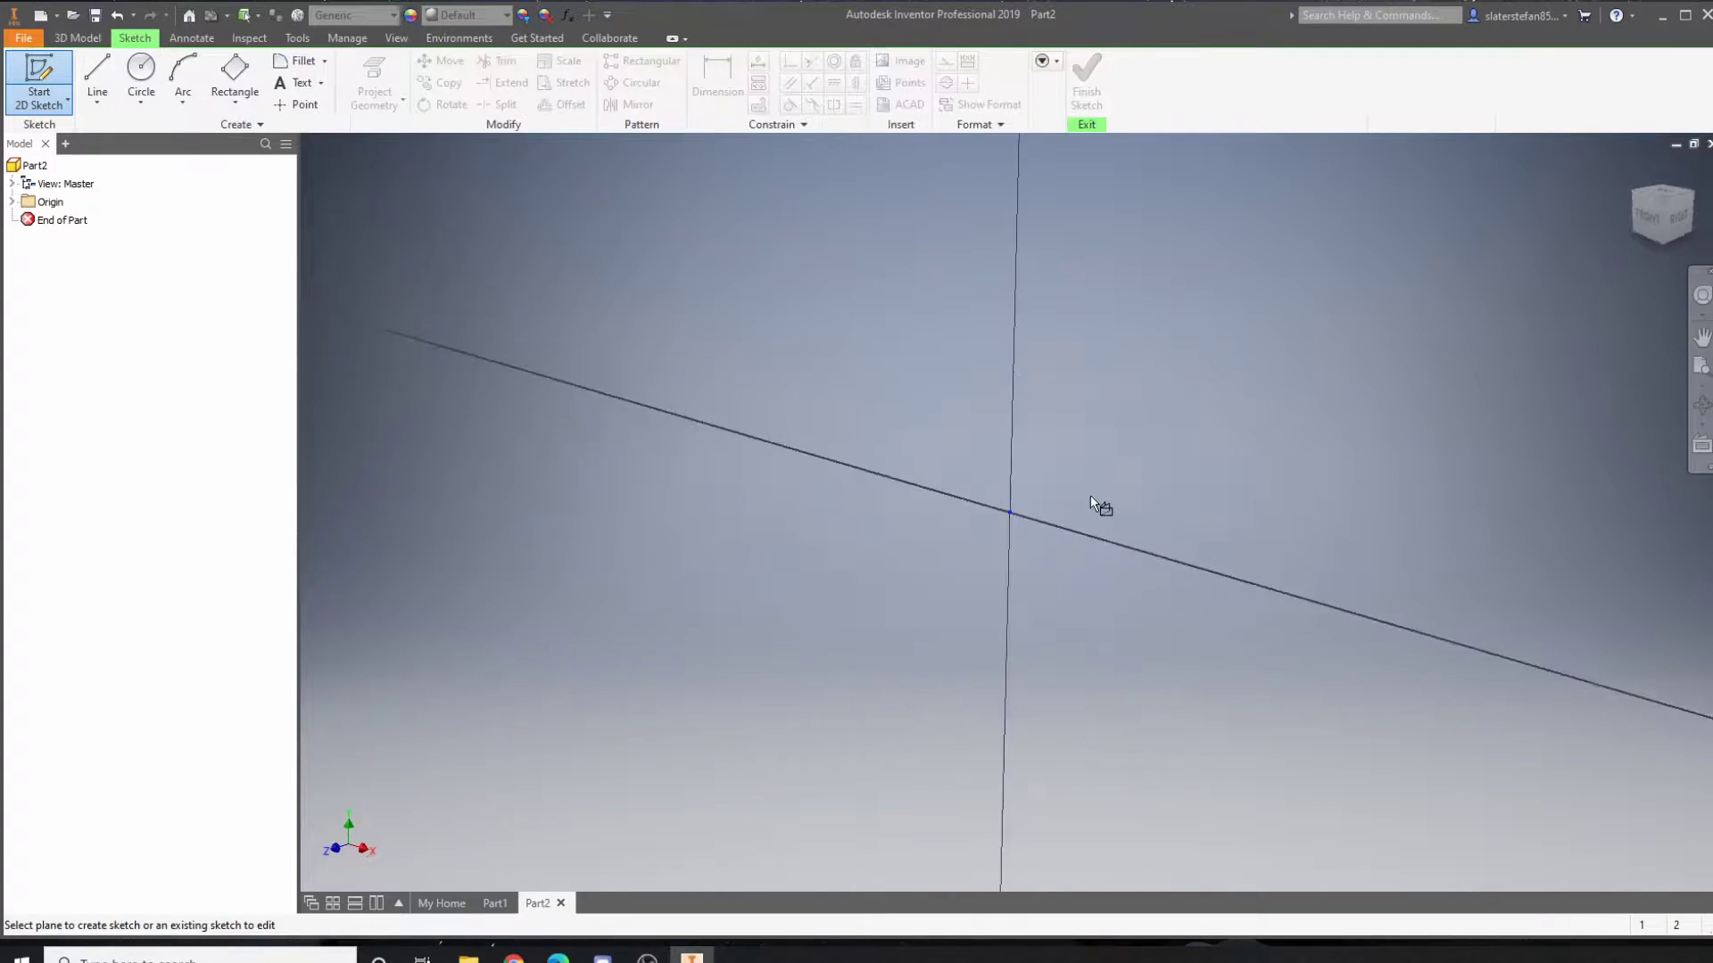
Step: Draw a 150 mm vertical line joined to a 45 mm horizontal base line
left_click(96, 69)
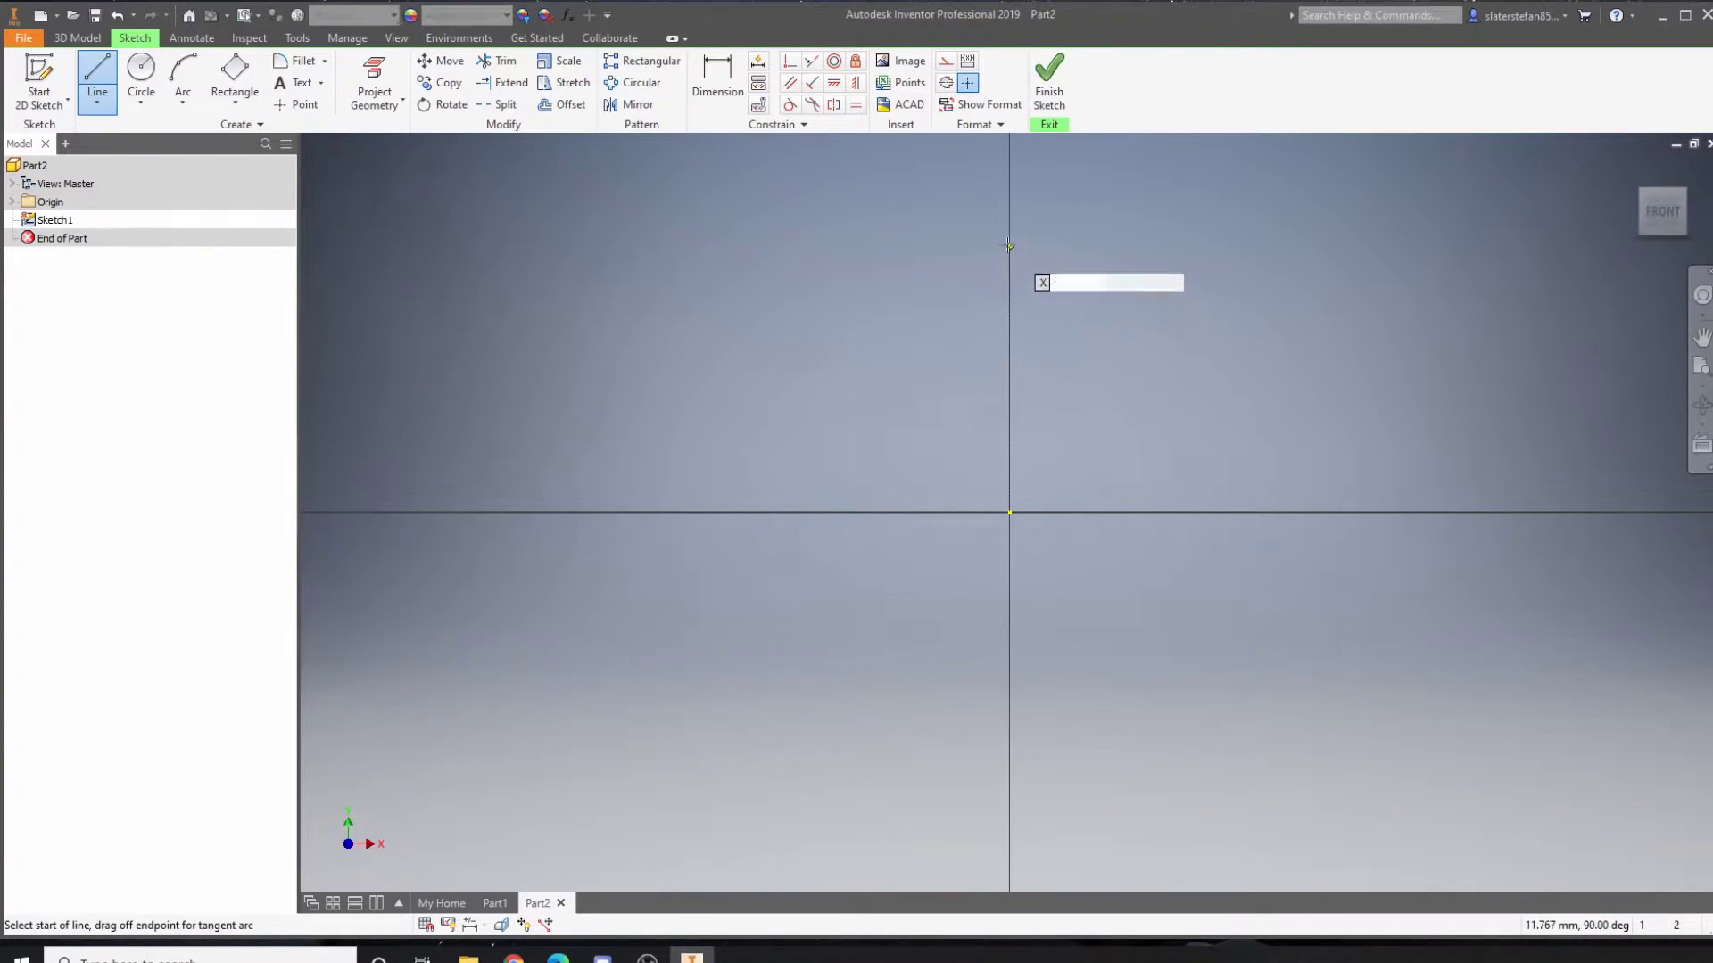
left_click(1009, 214)
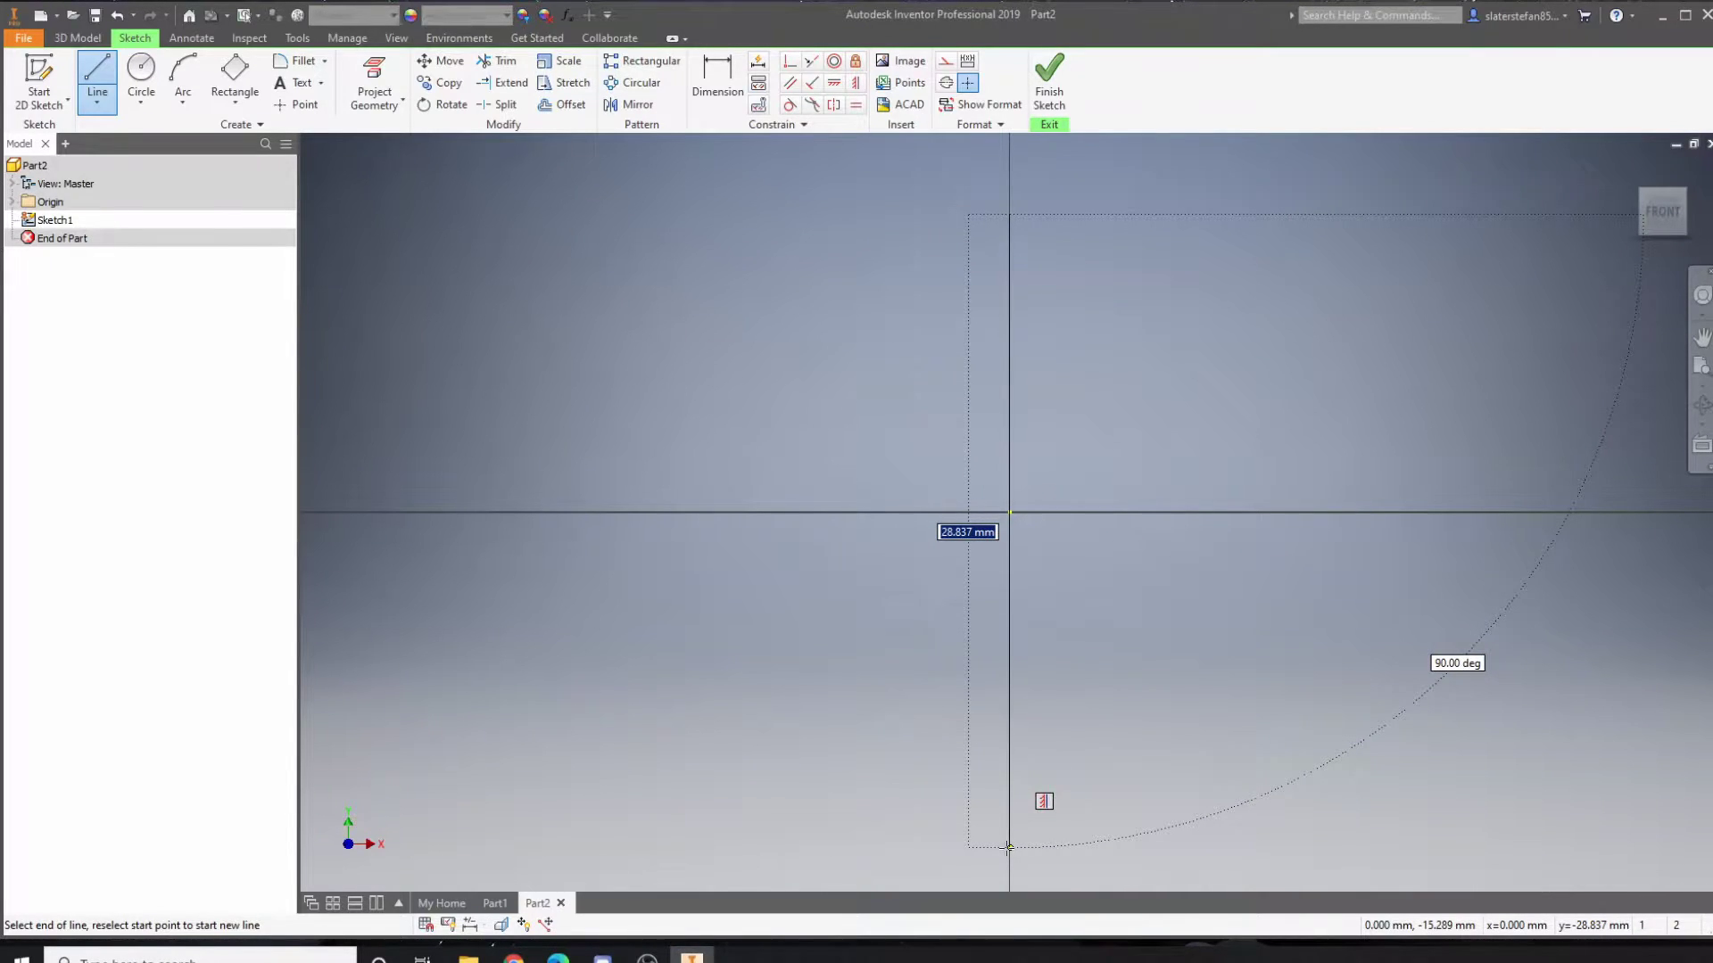
left_click(1008, 848)
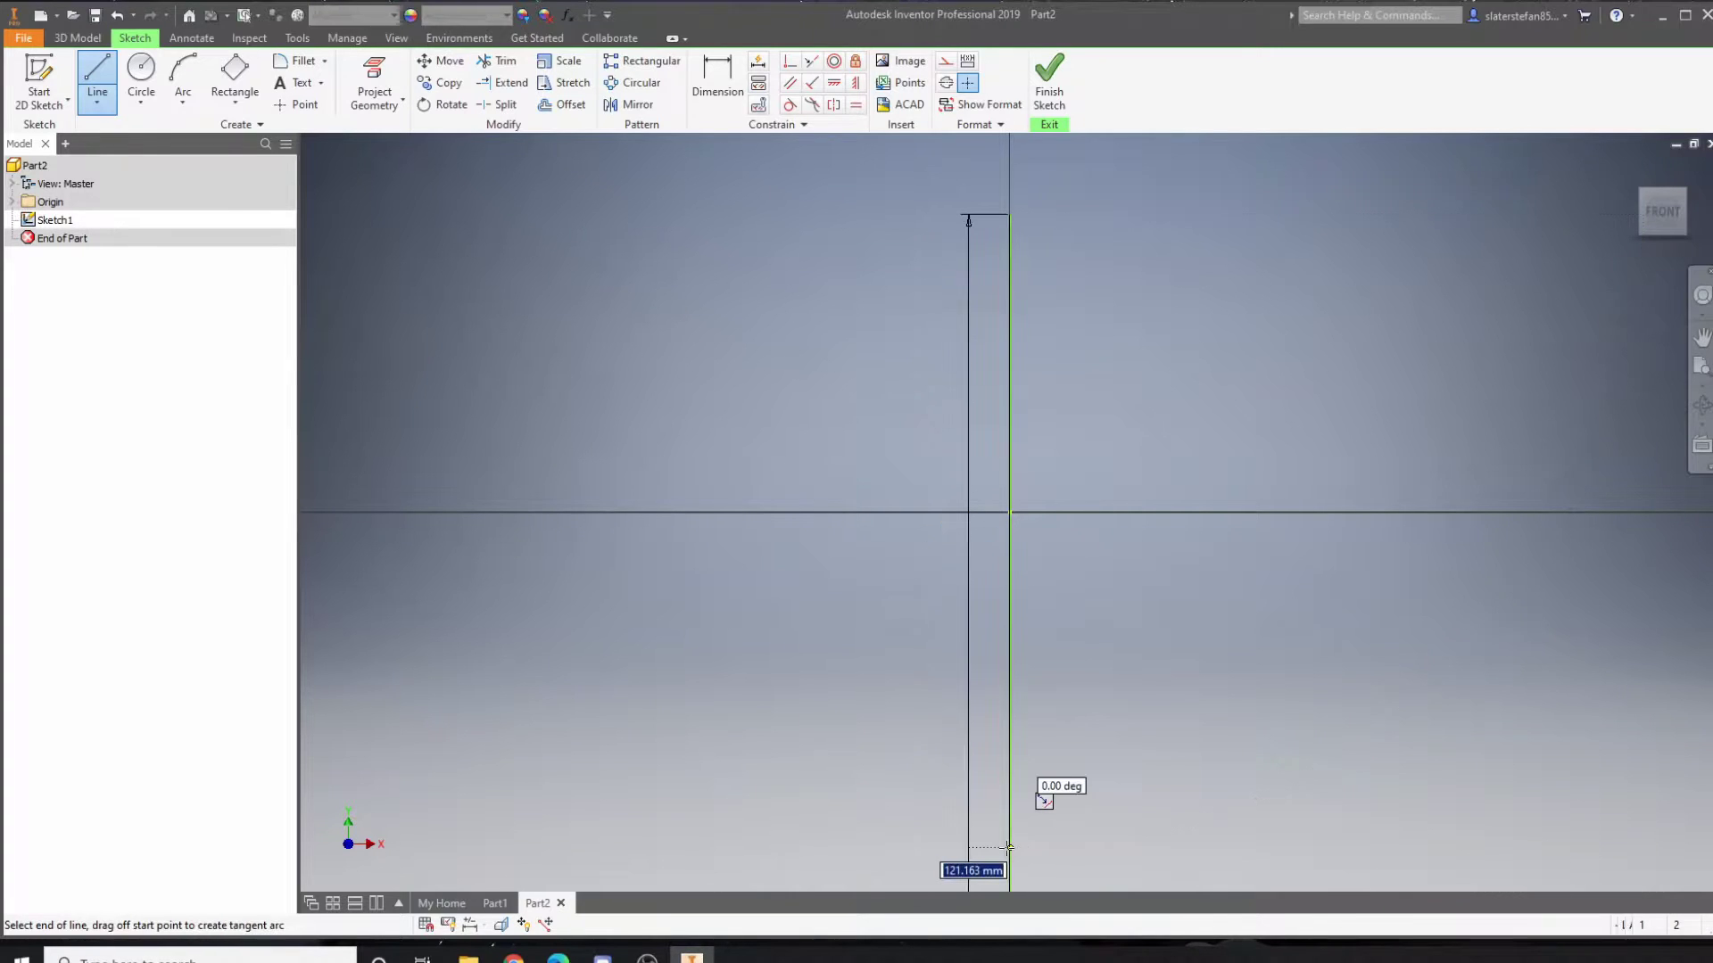
scroll(1009, 848, "up", 5)
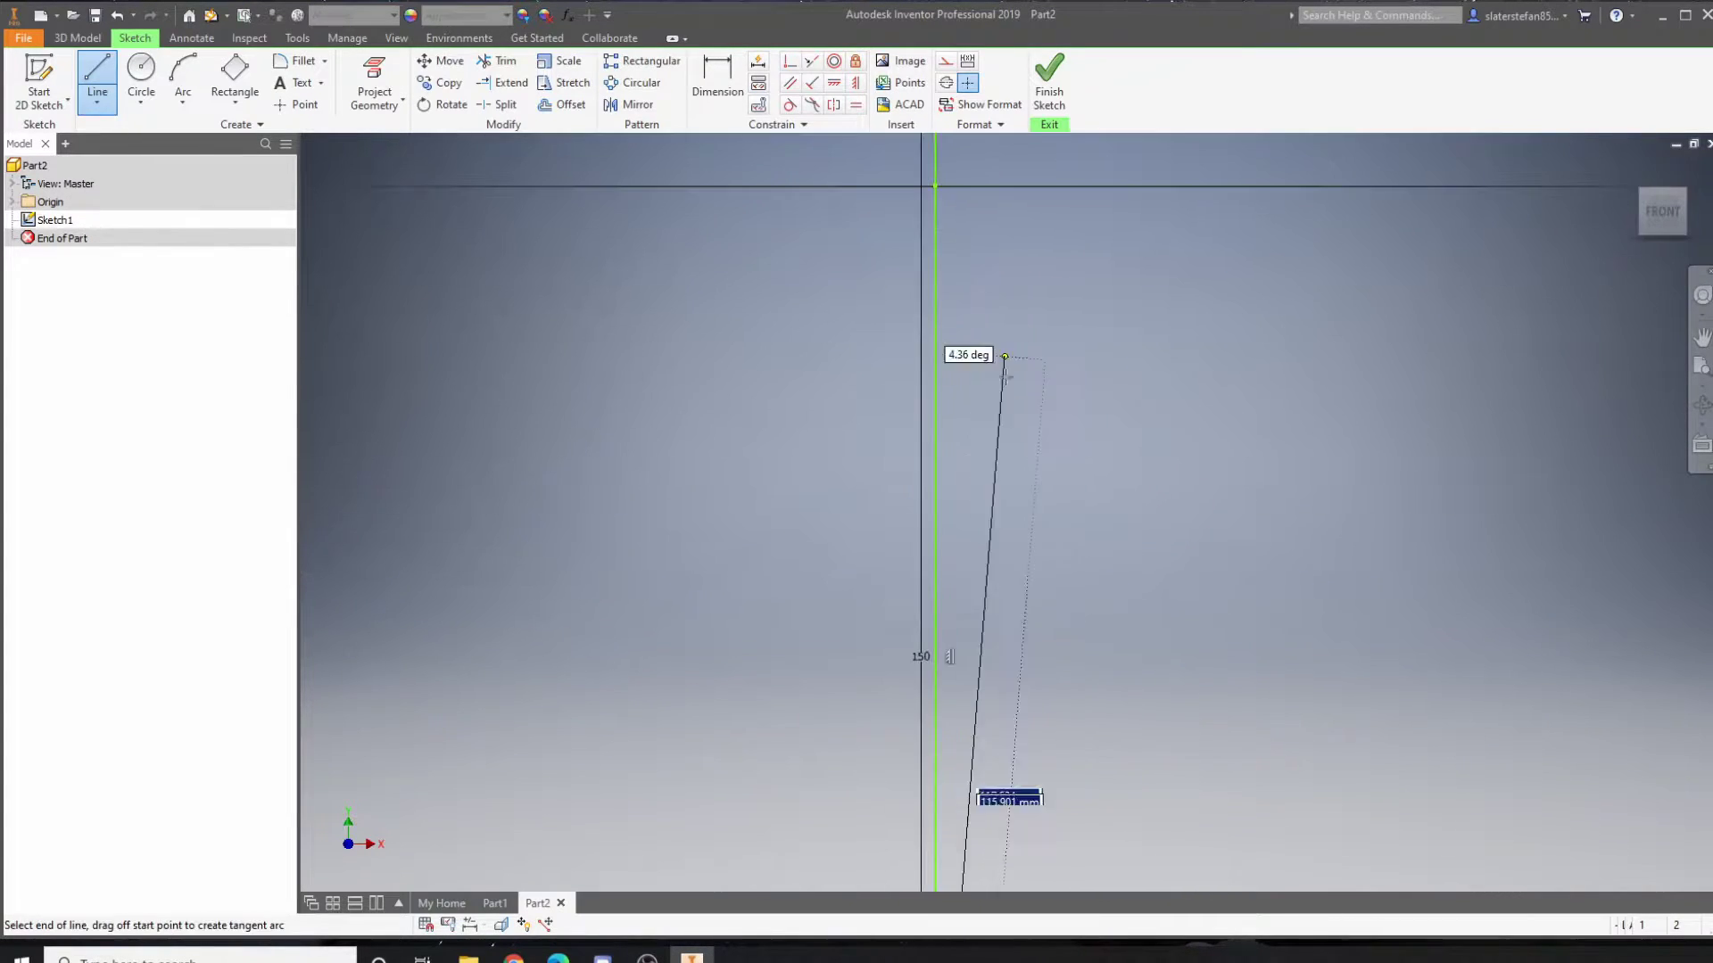
type("150")
key("Return")
middle_click_drag(1052, 692, 939, 601)
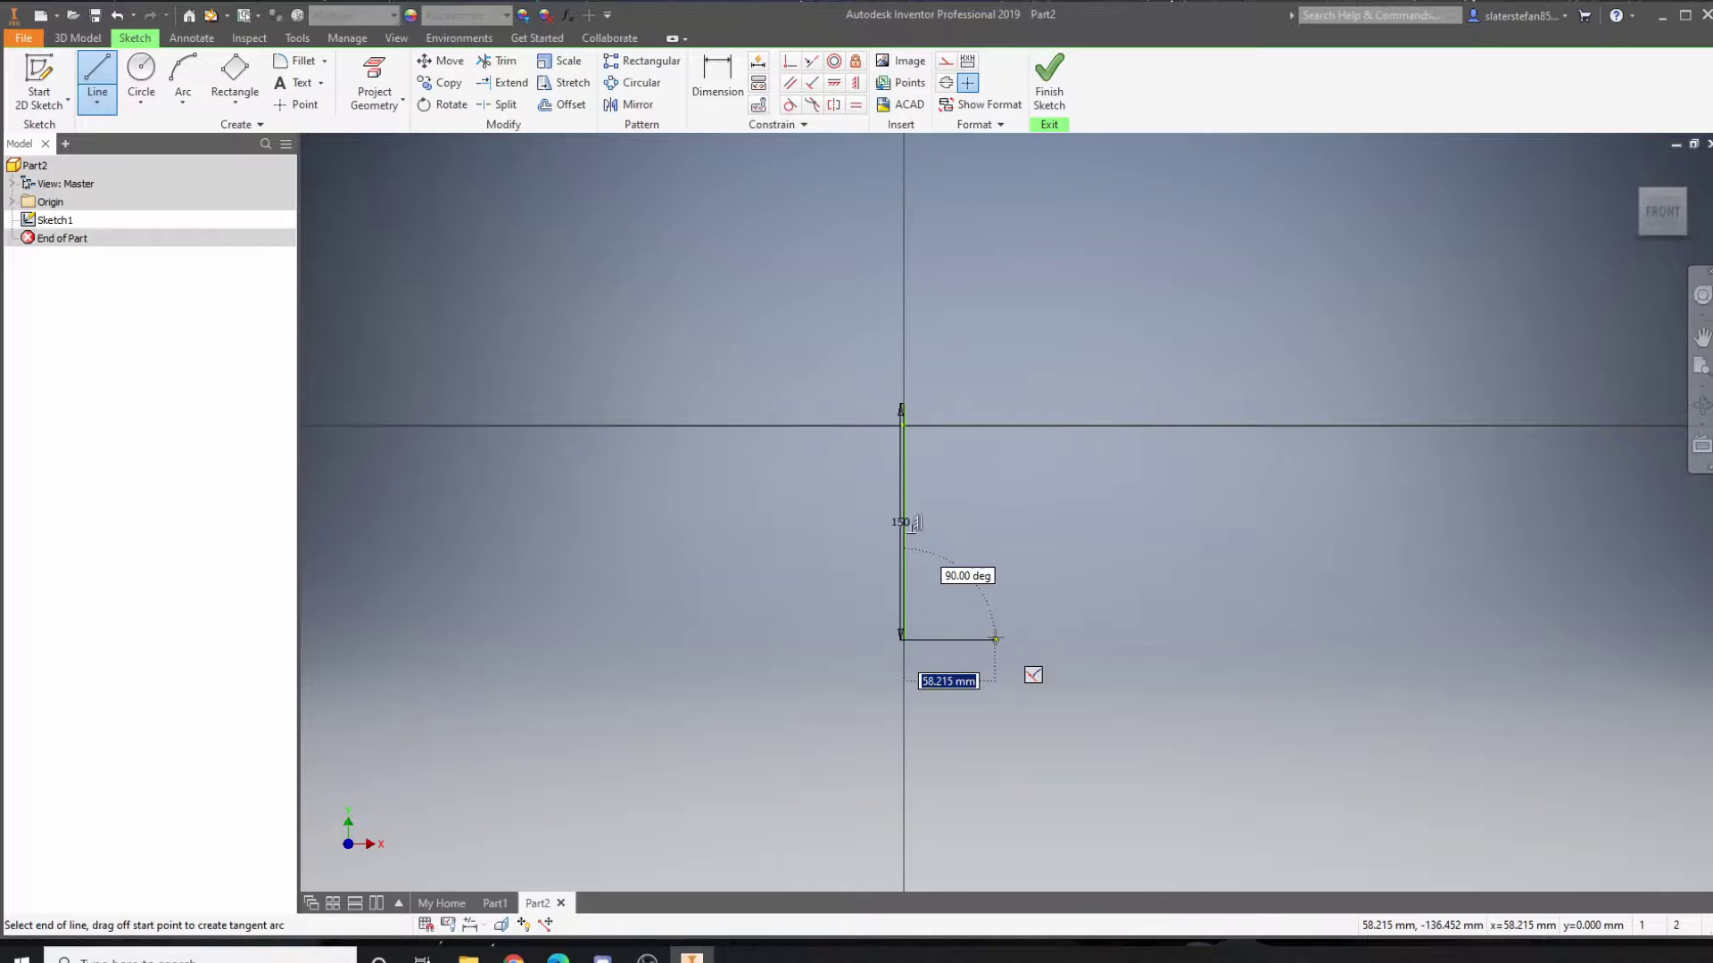
type("45")
key("Return")
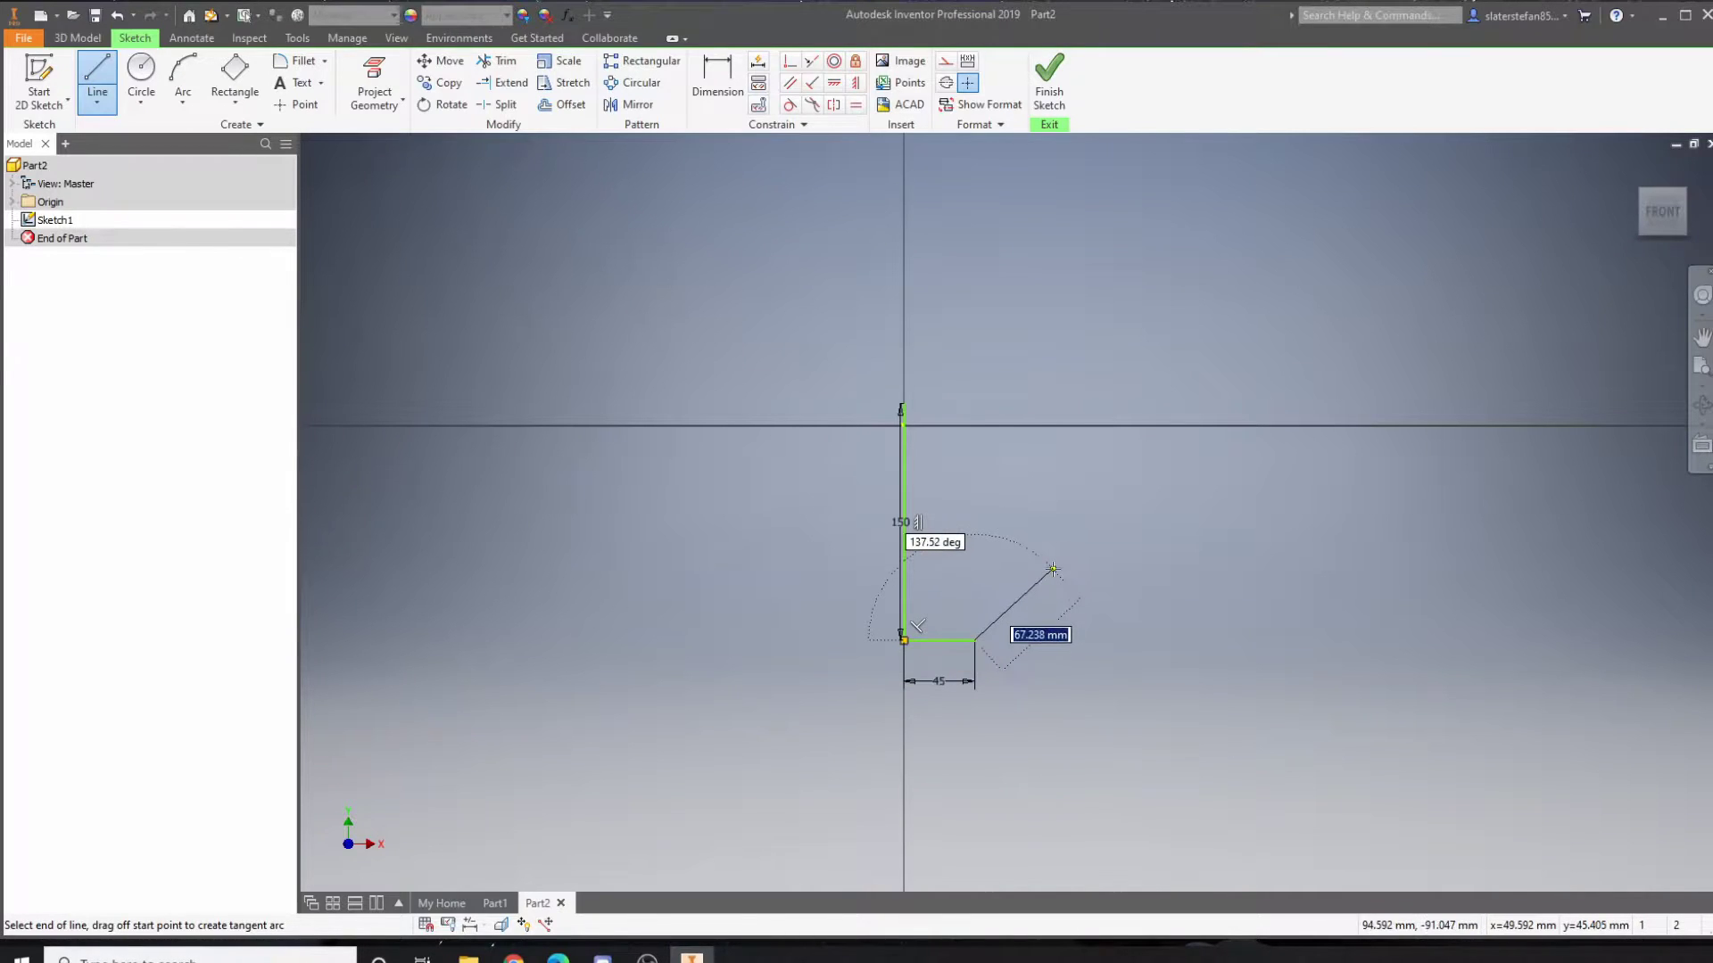
key("Escape")
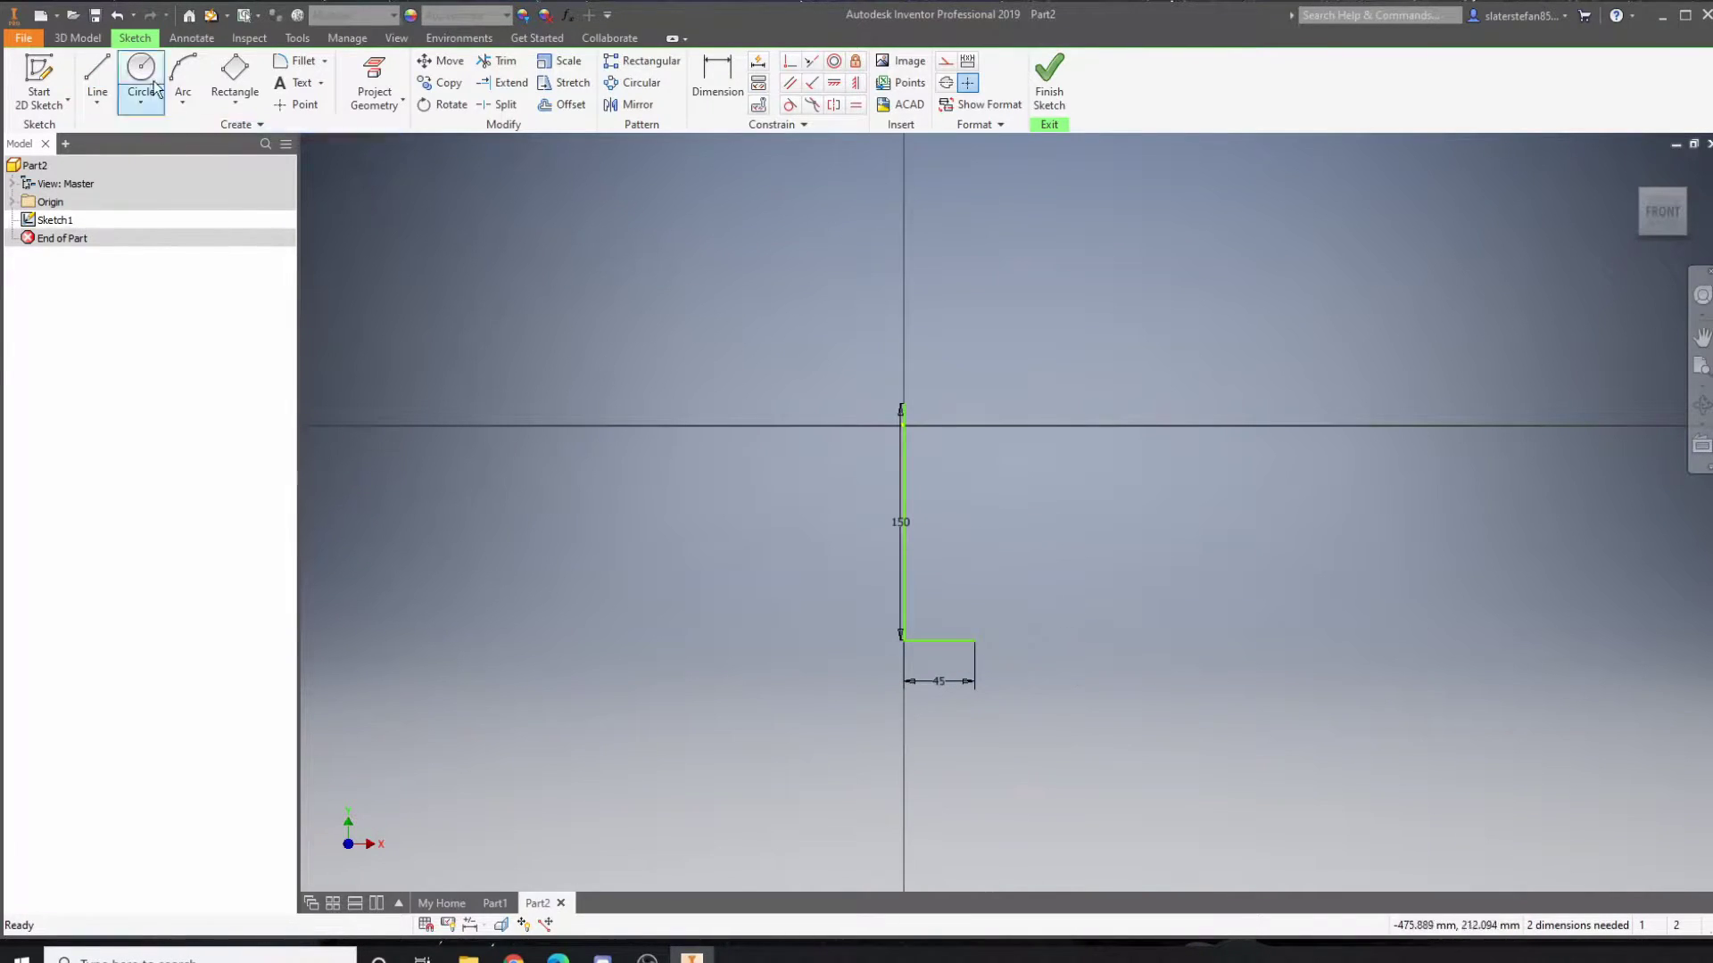
Step: Draw the top line from the vertical line's top and set its length to 75 mm
left_click(105, 75)
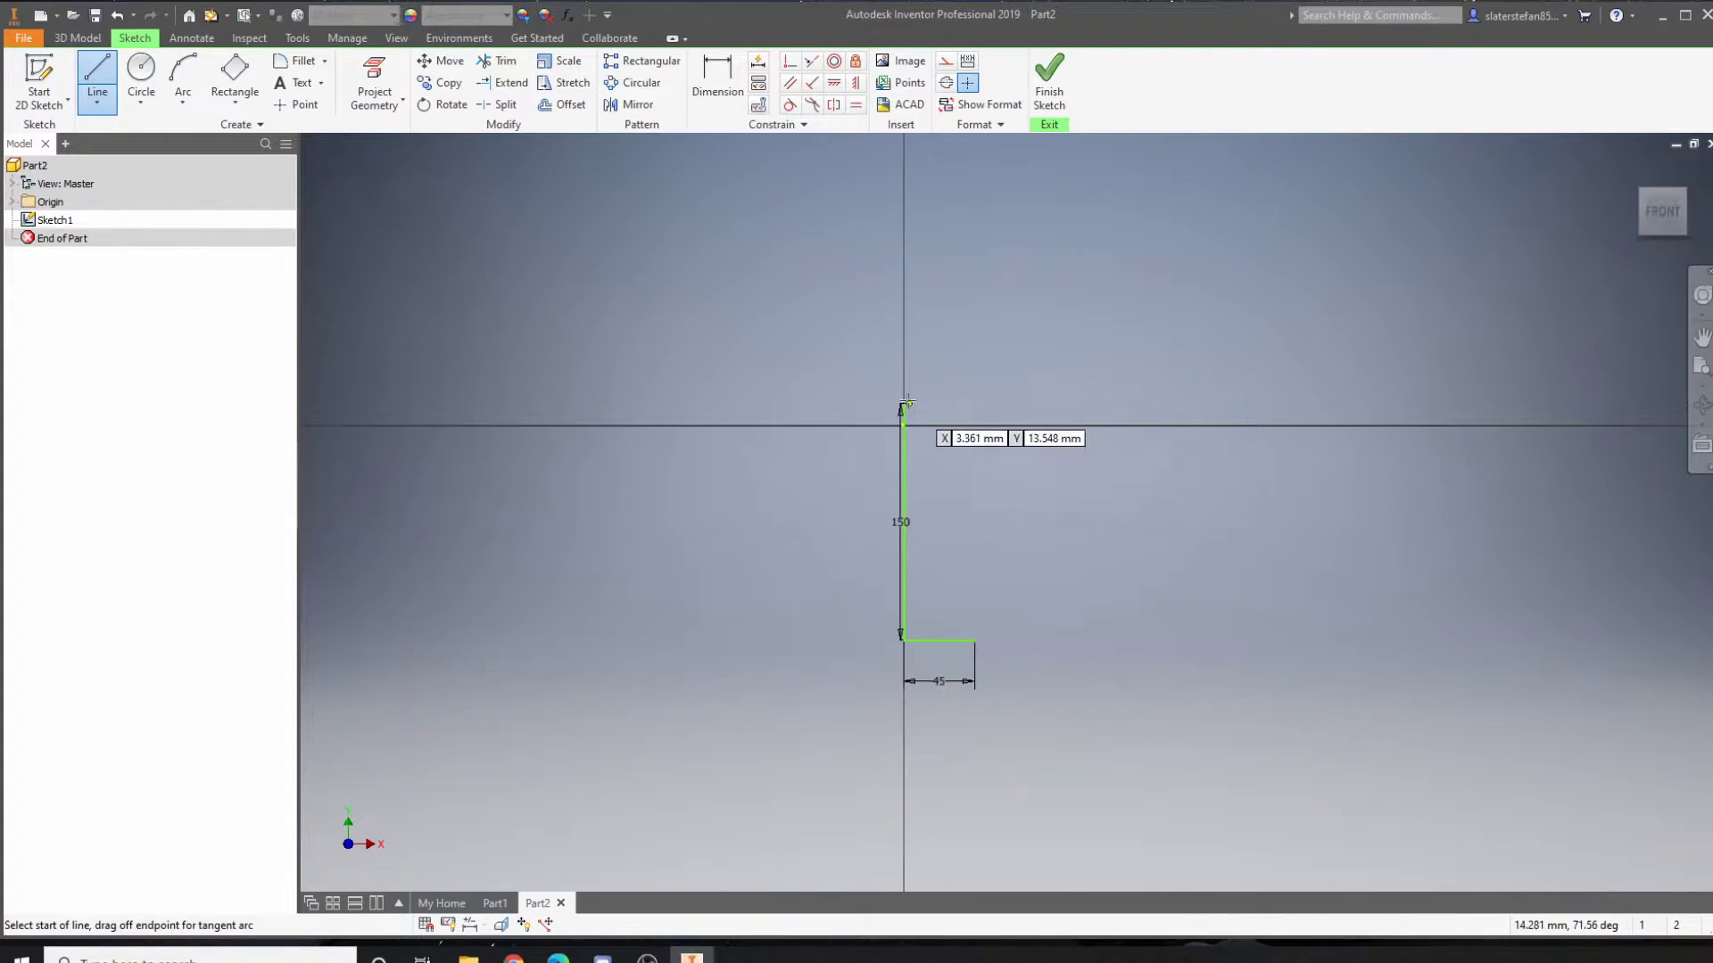
left_click(904, 404)
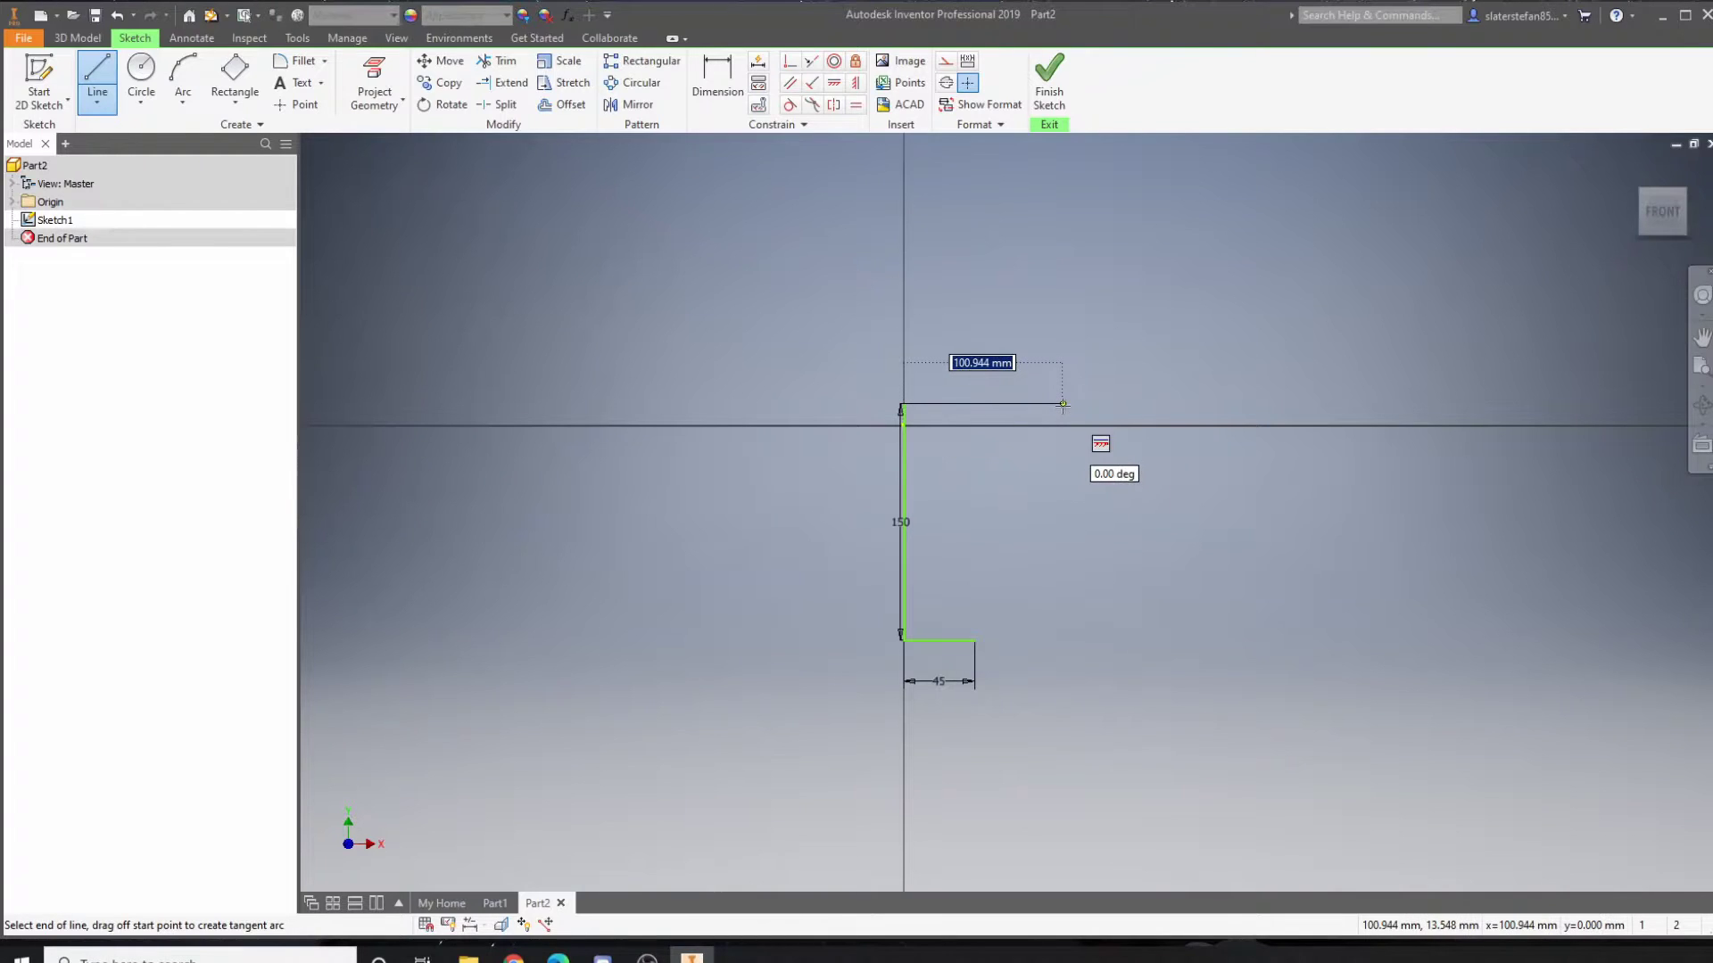
type("150")
key("Return")
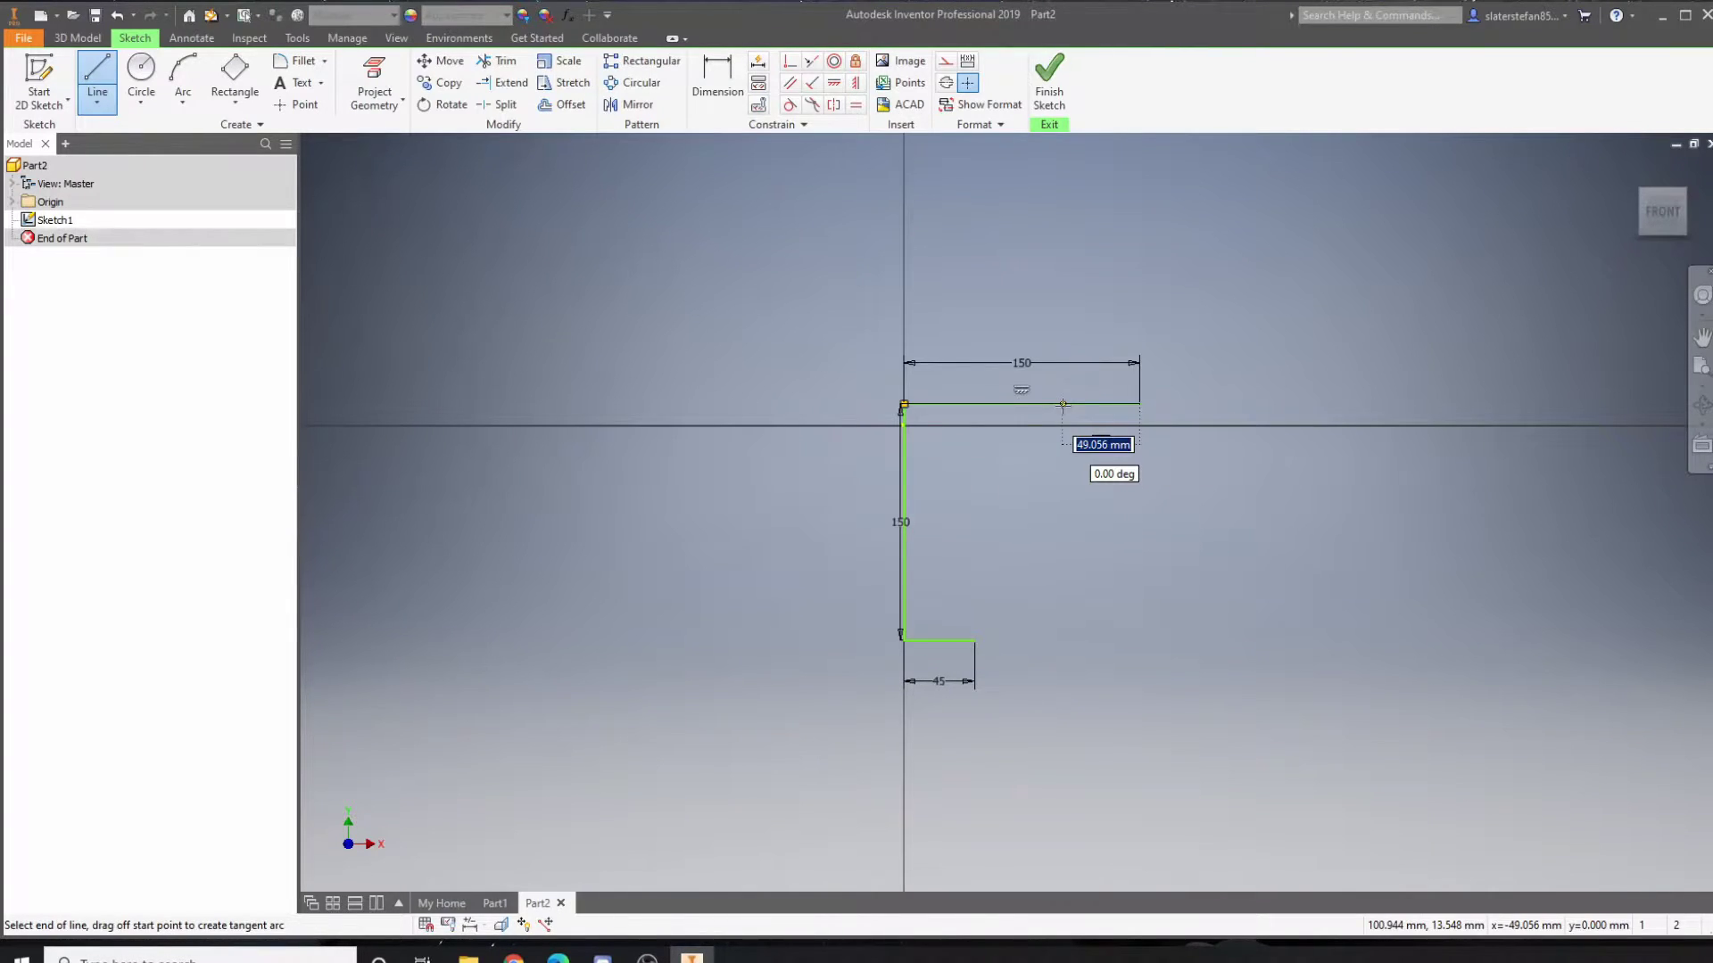
key("Escape")
double_click(1047, 363)
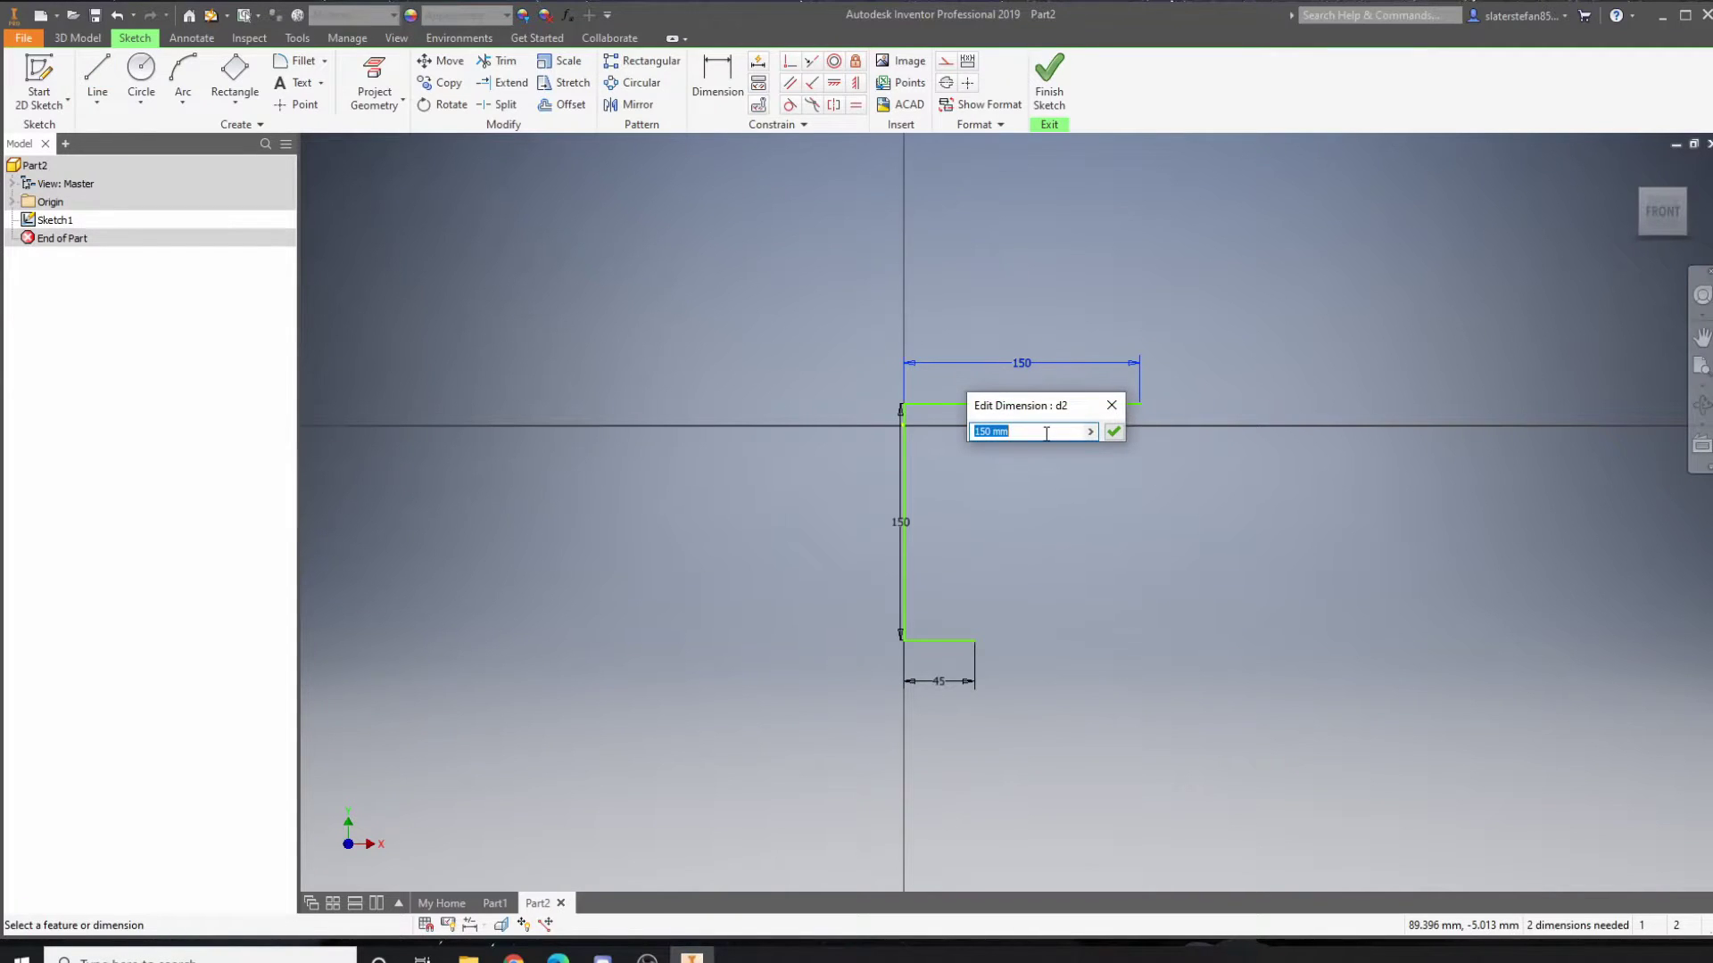
type("75")
key("Return")
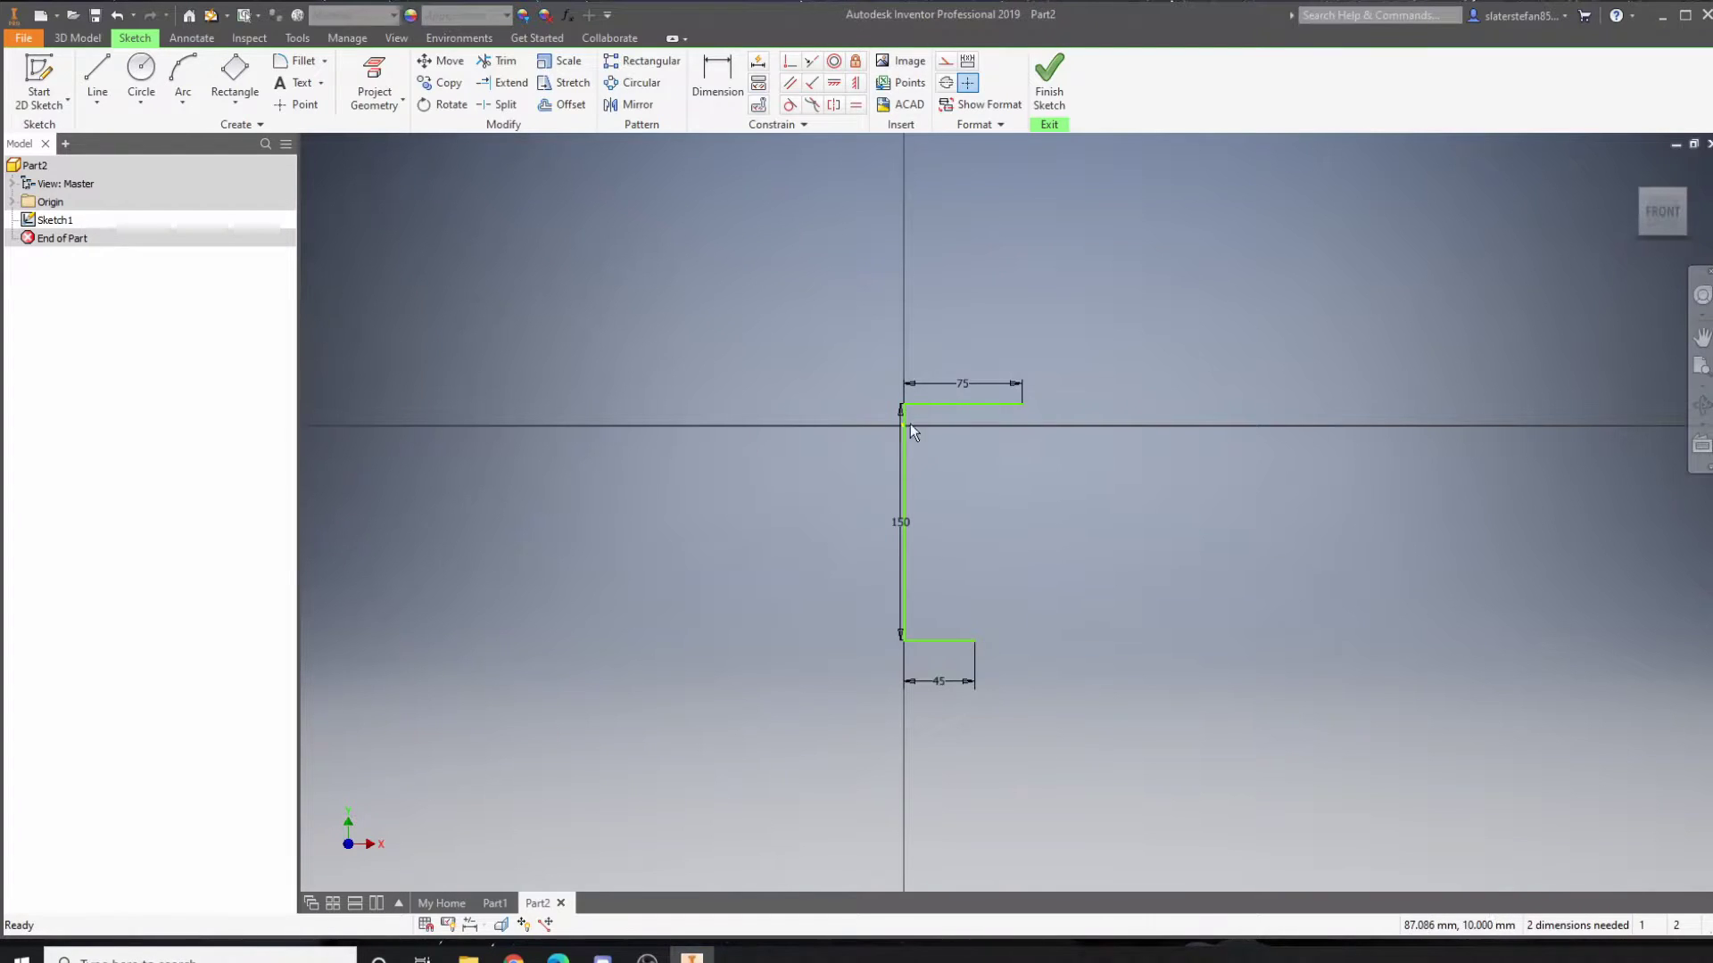
Step: Draw the rim lines from the top line's end: 15, 5, 10 and 5 mm
left_click(97, 75)
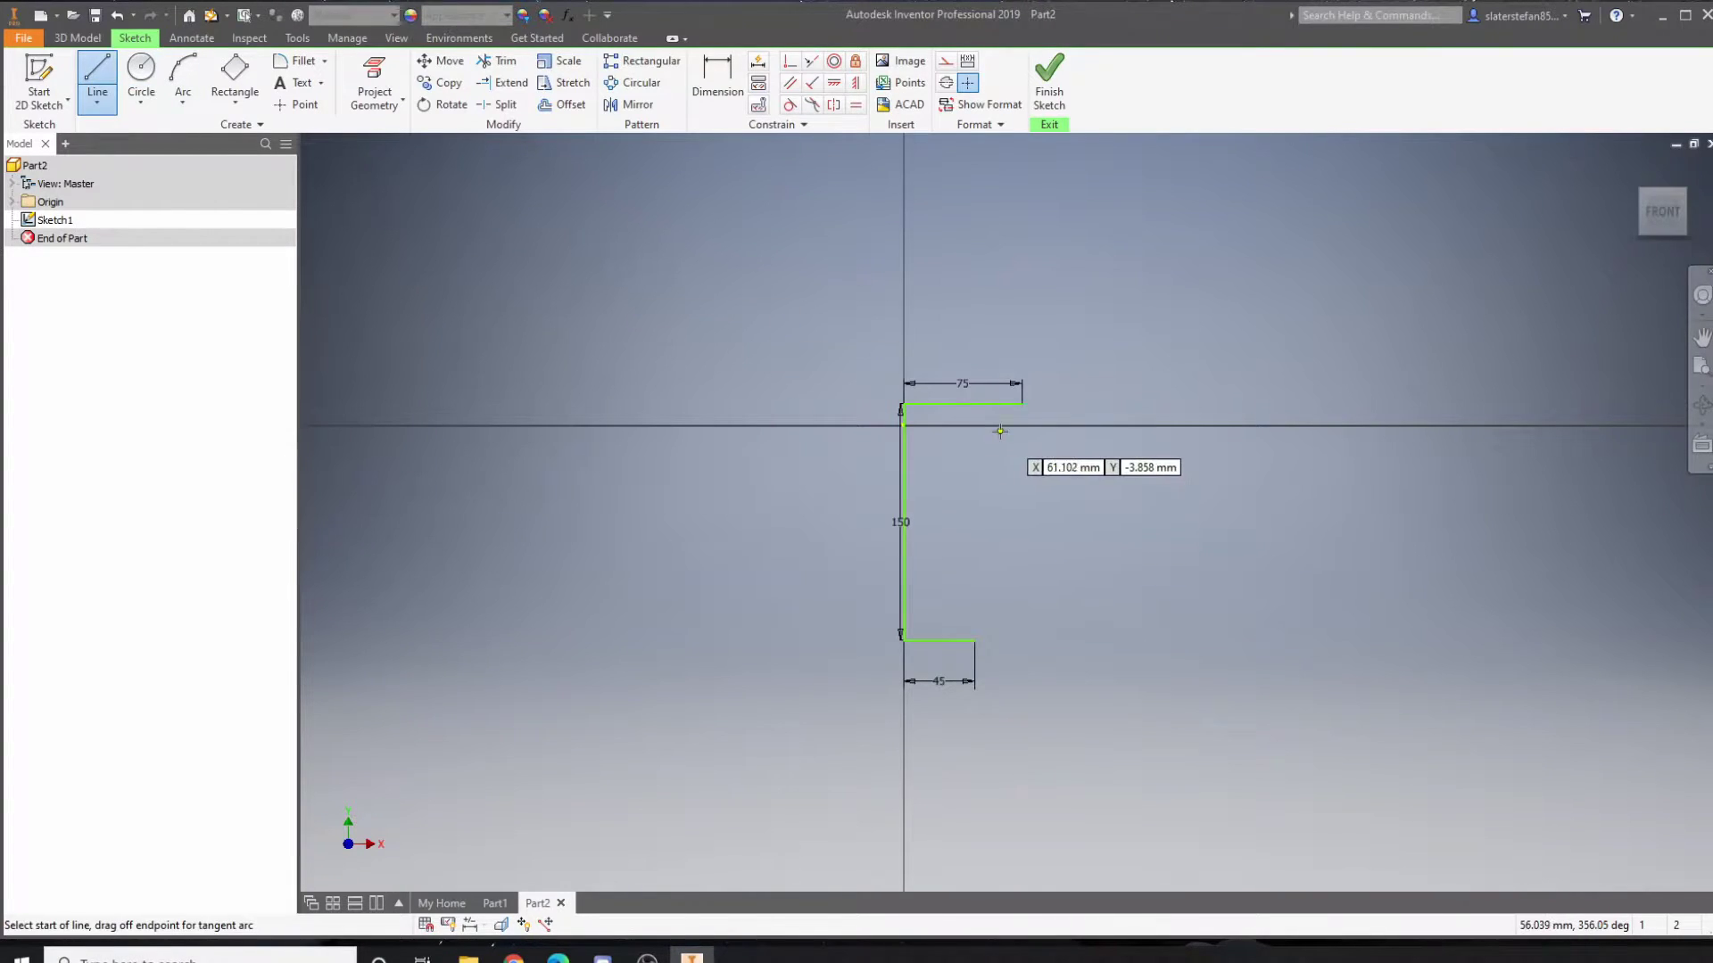
scroll(997, 425, "up", 5)
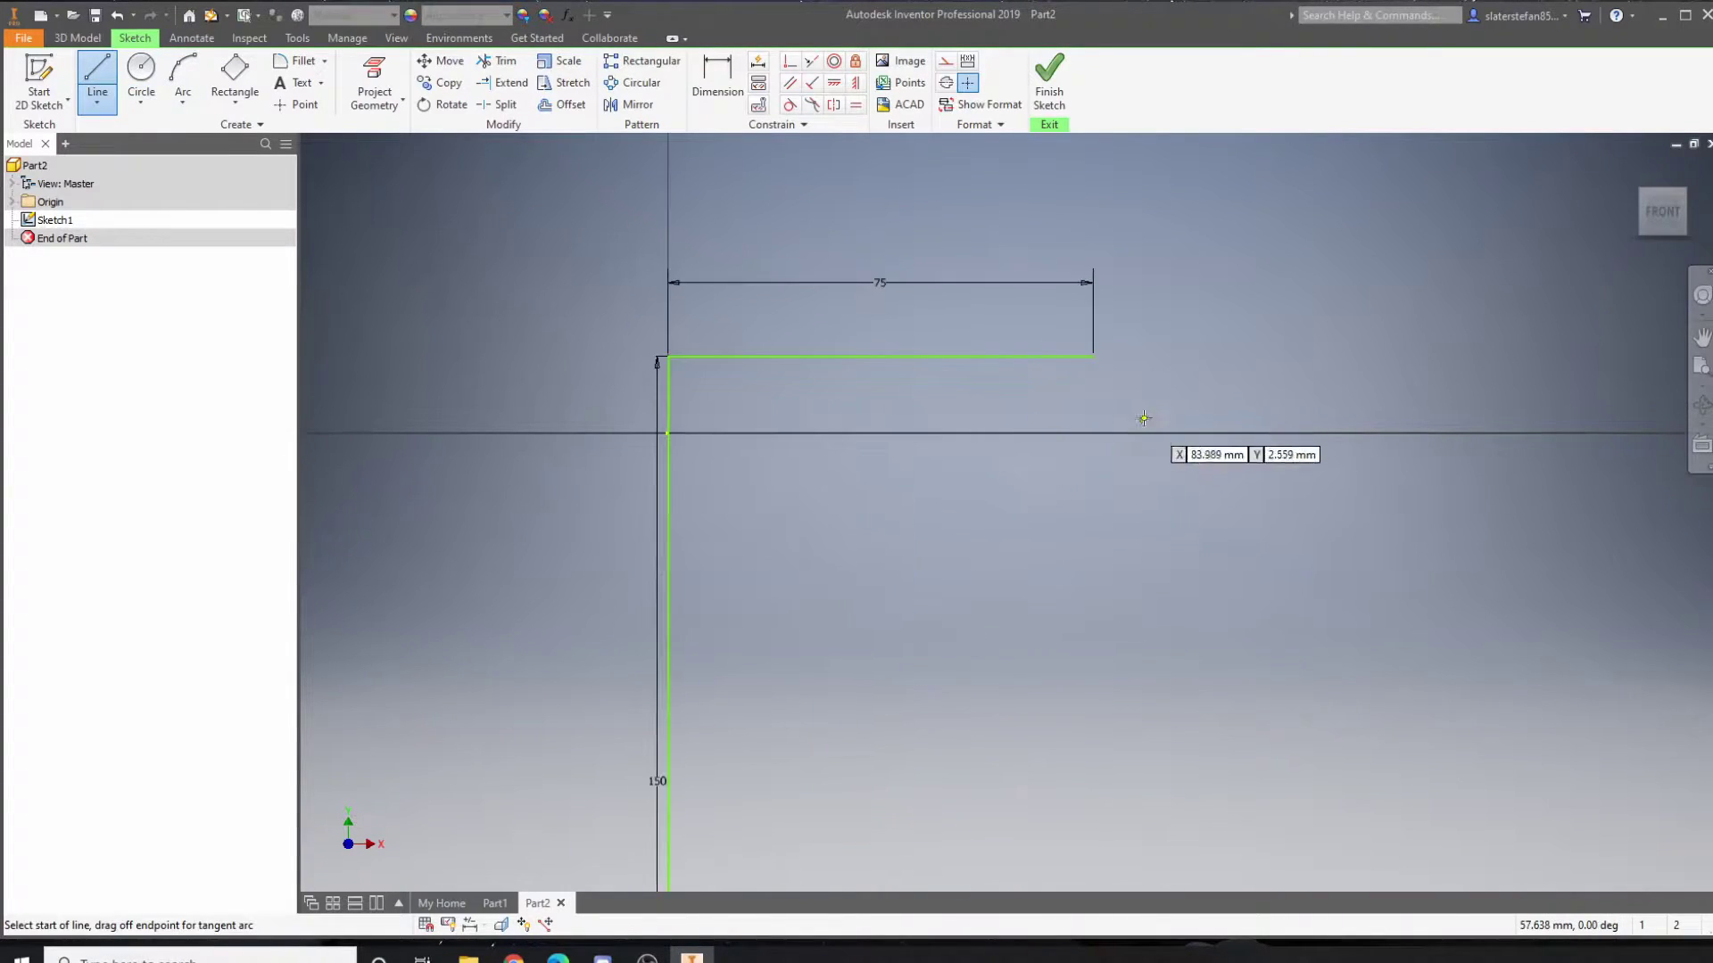
left_click(1093, 356)
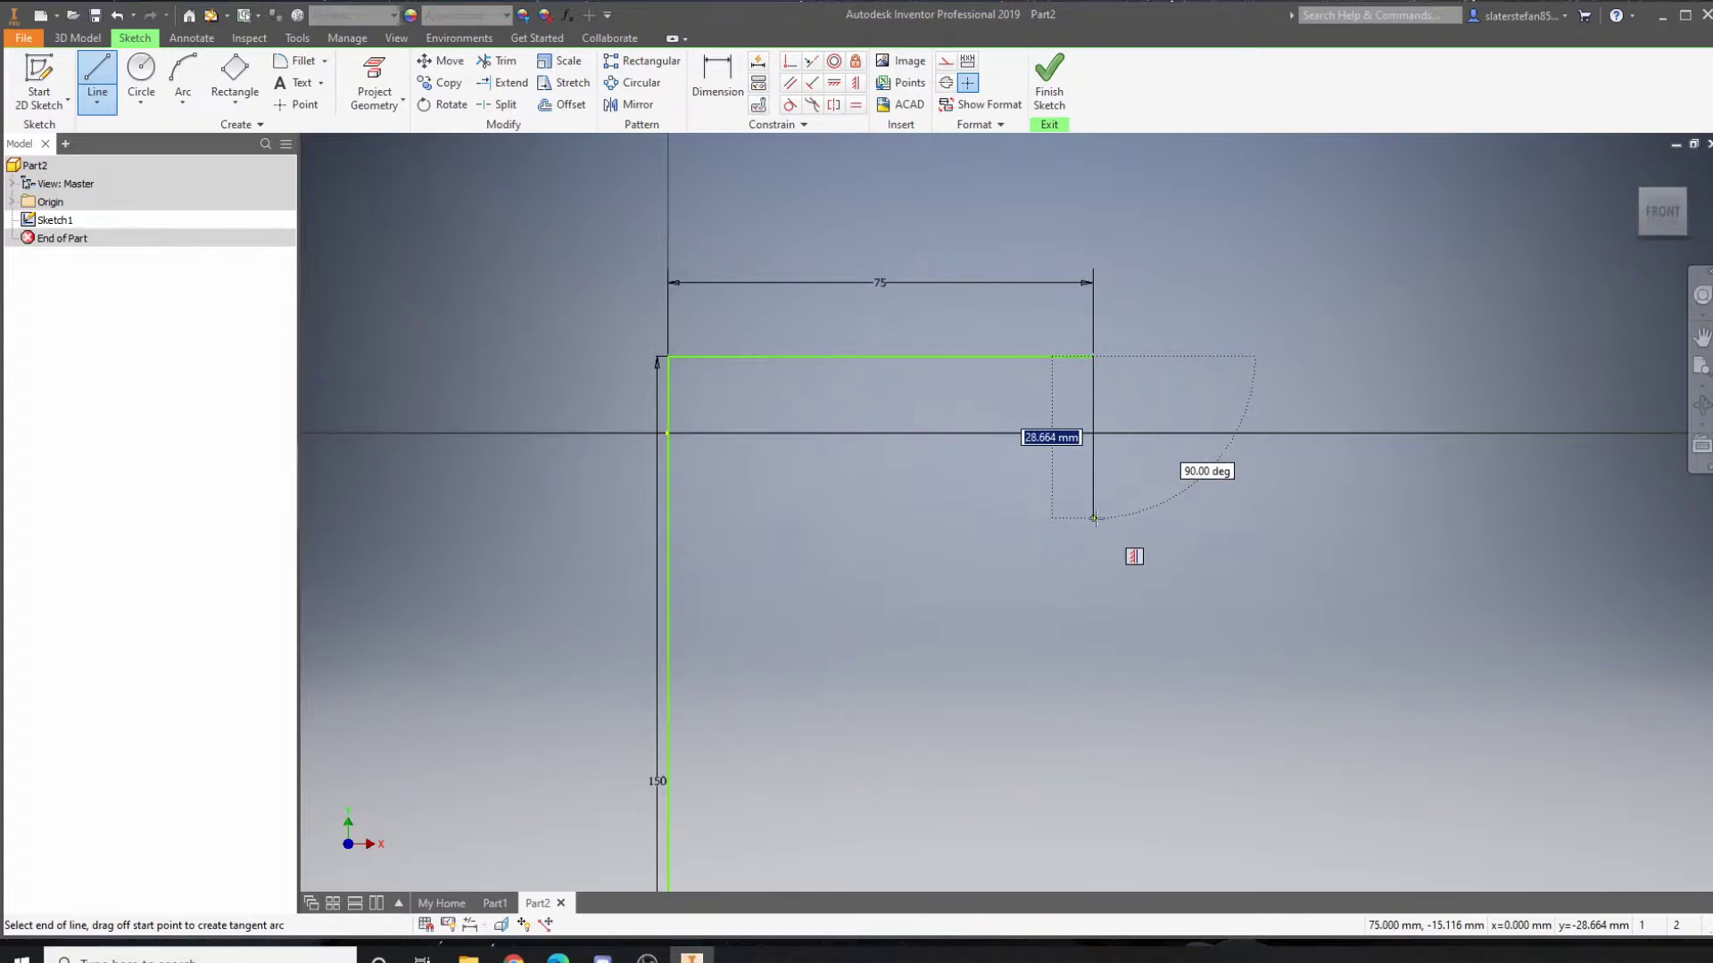
type("15")
key("Return")
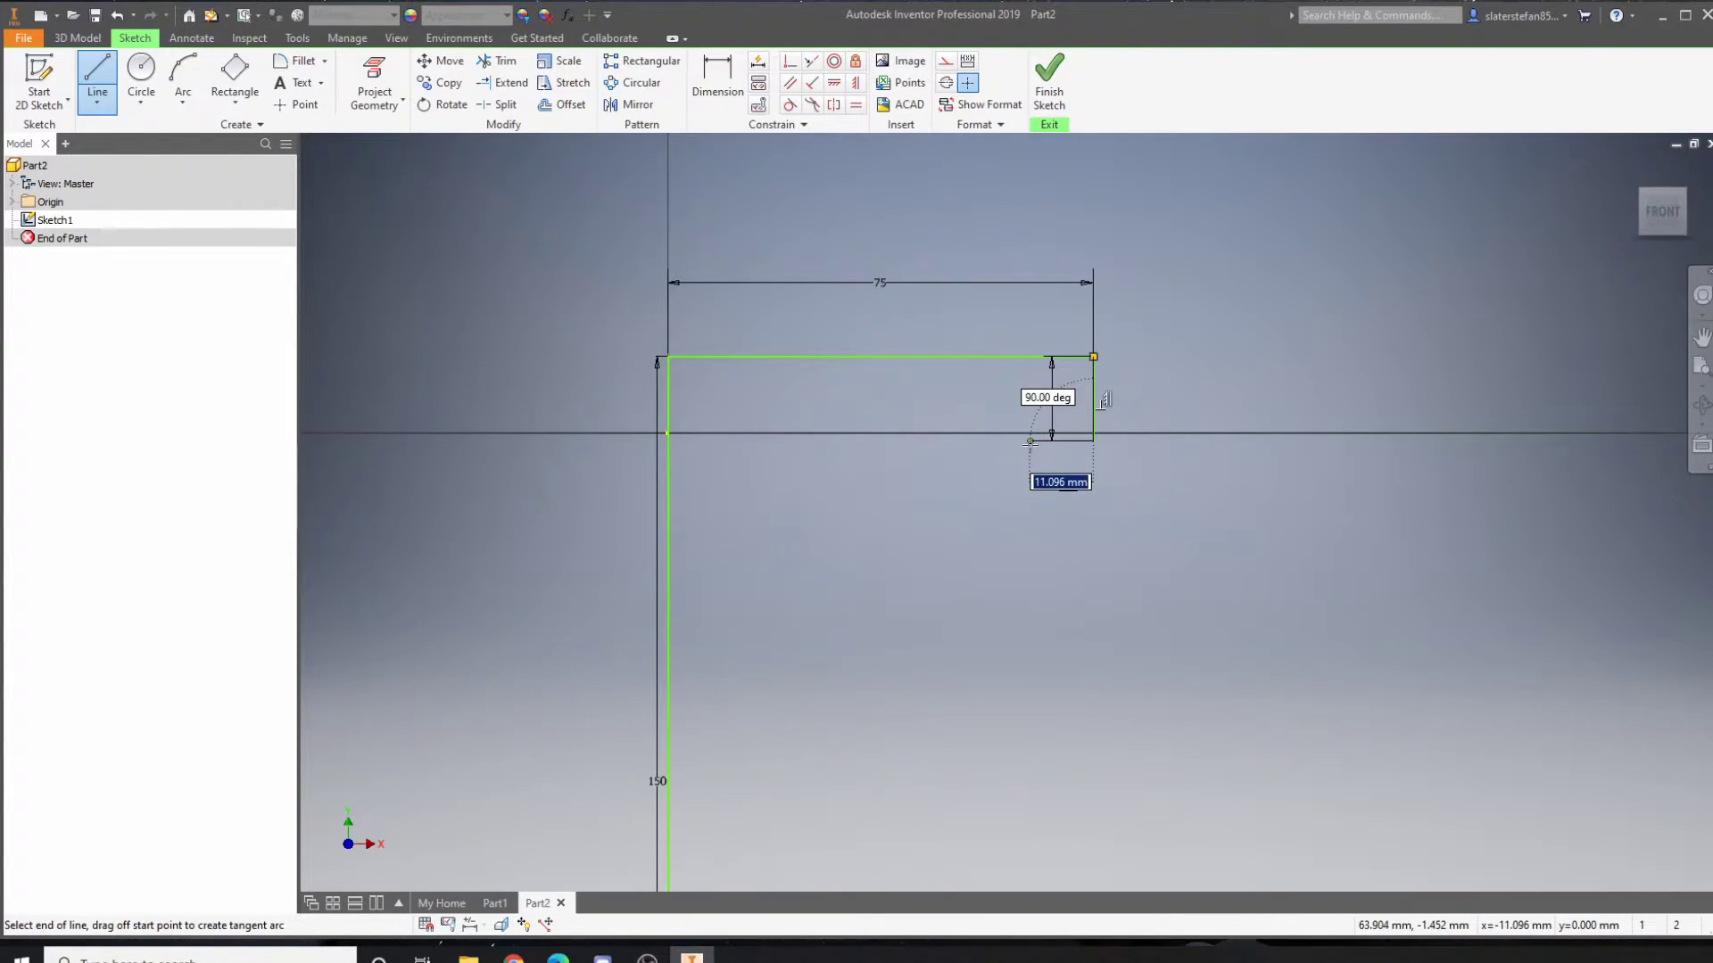
type("5")
key("Return")
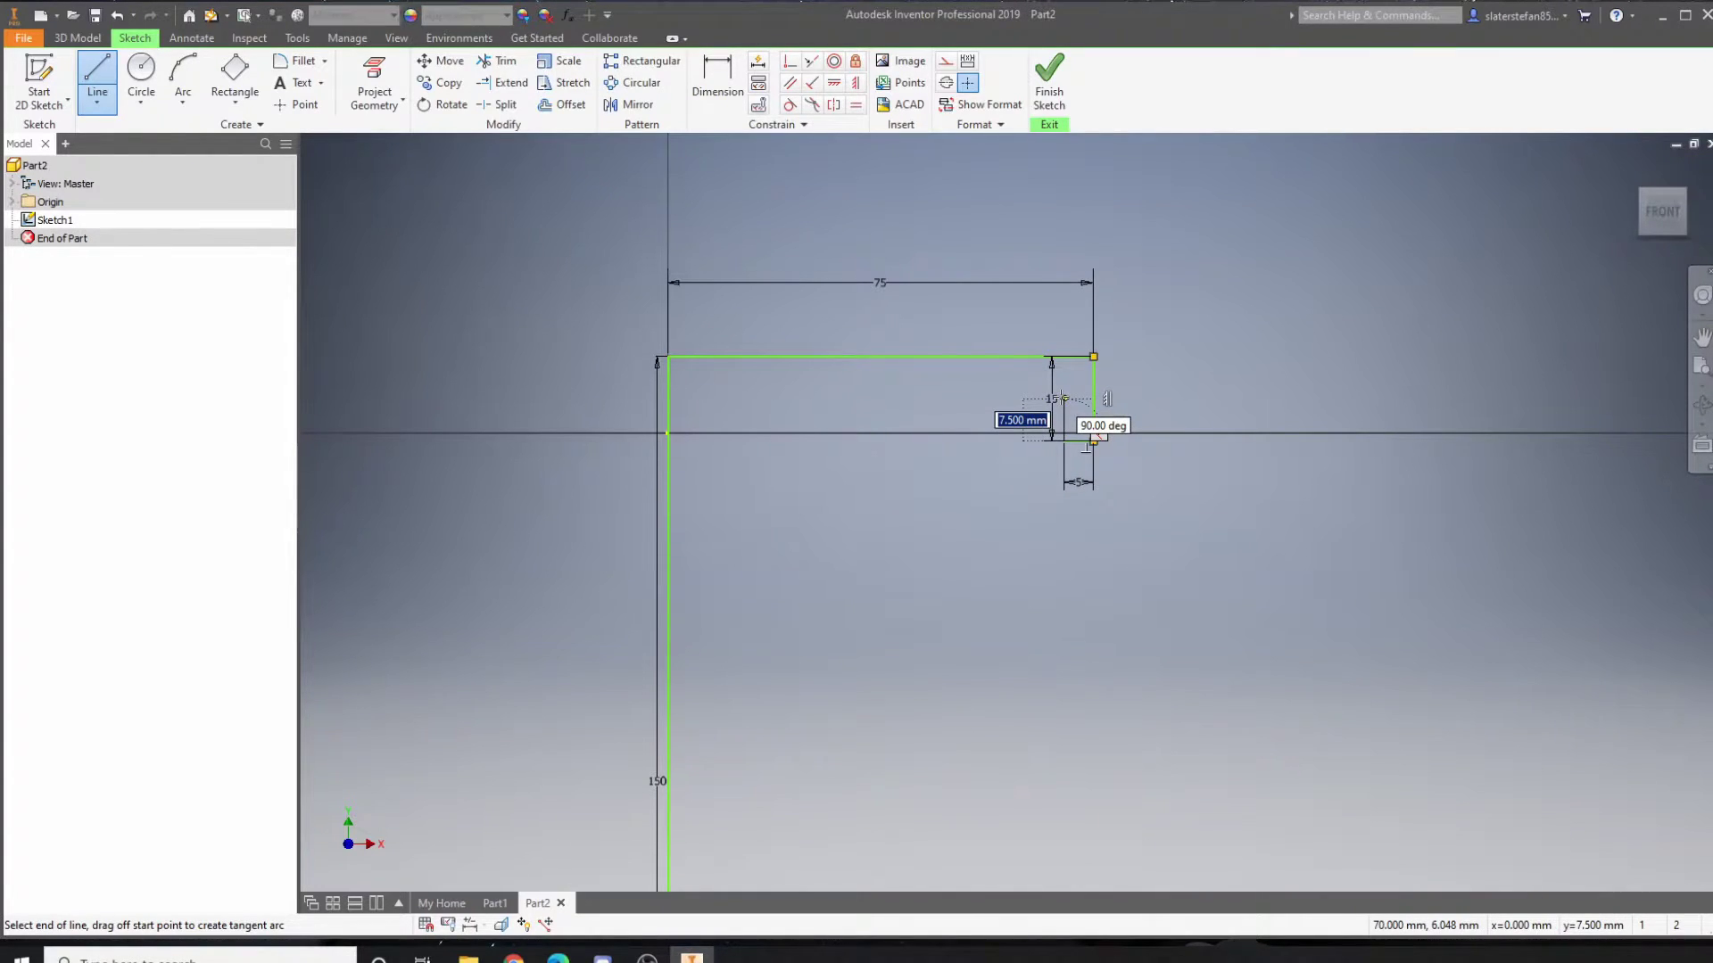
type("10")
key("Return")
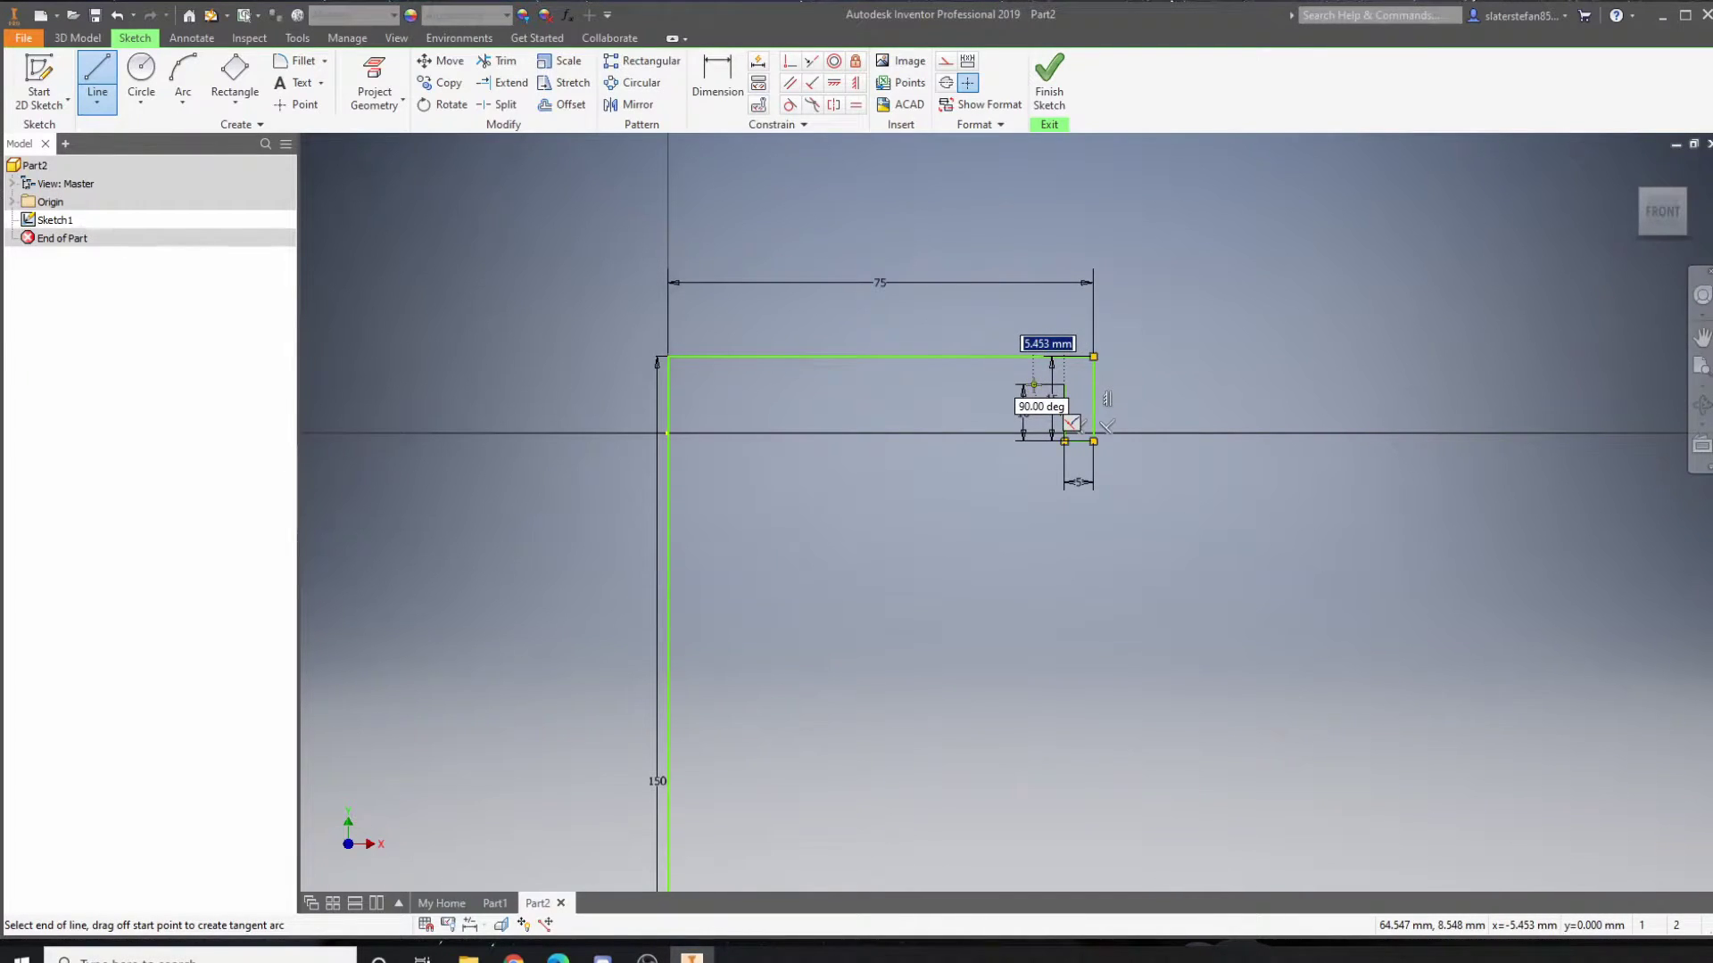
type("5")
key("Return")
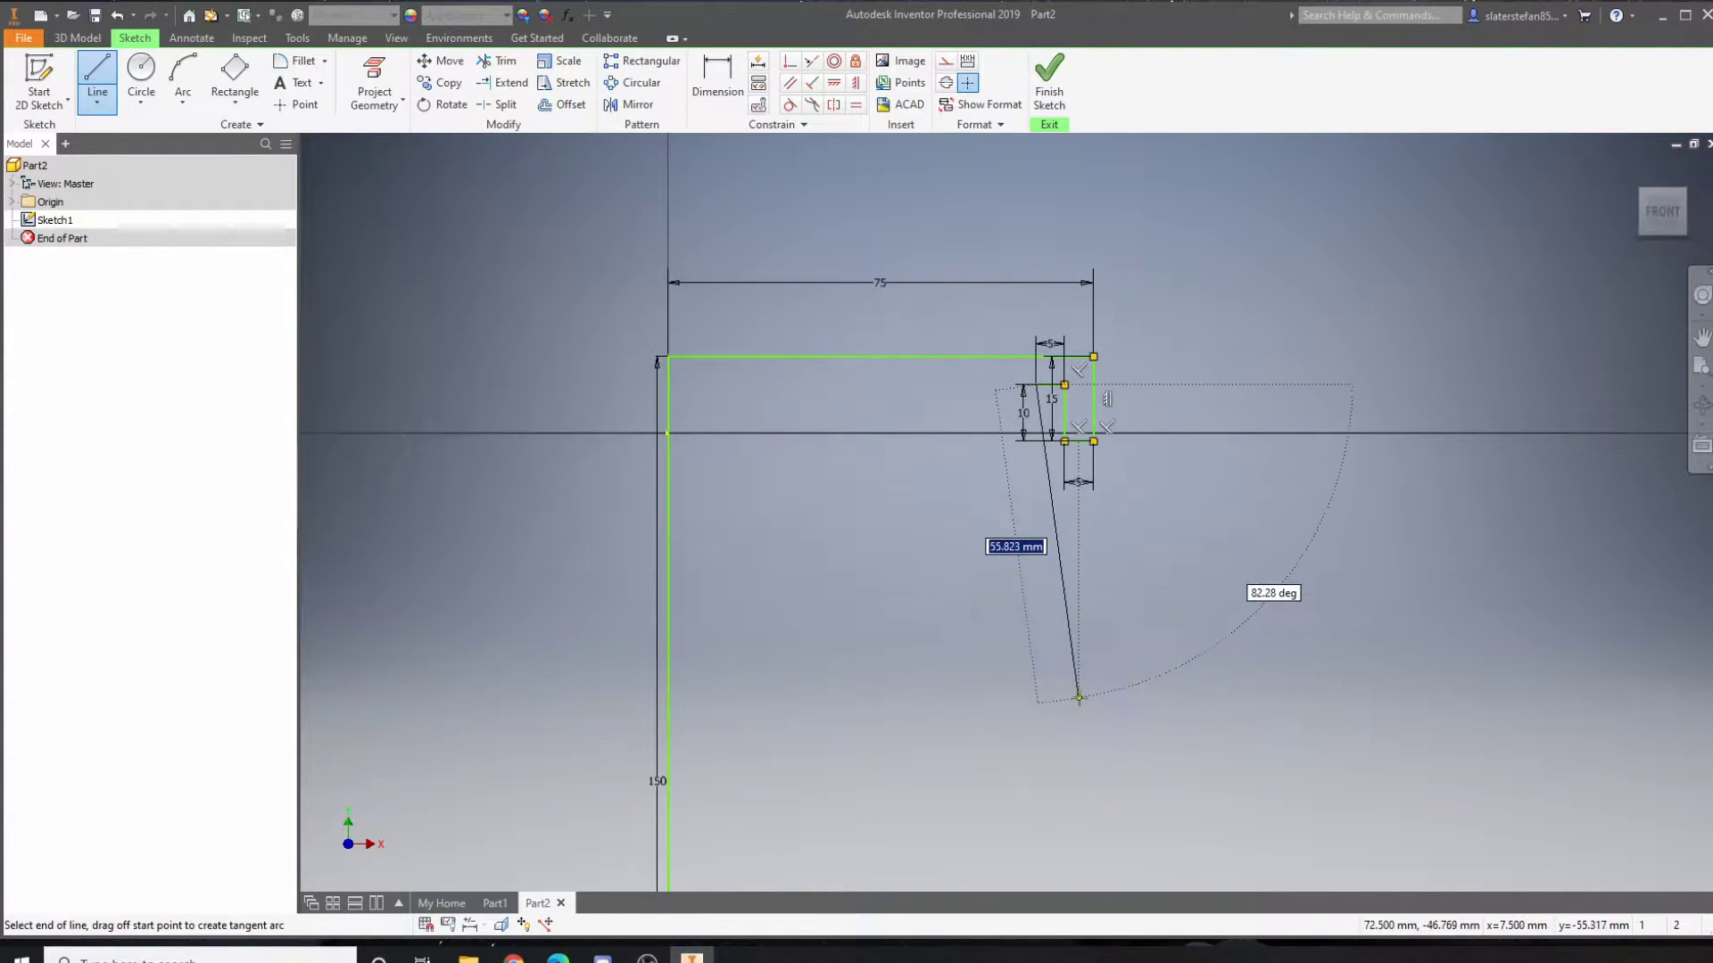
Step: Close the profile with a tapered line to the base and finish the sketch
scroll(1083, 689, "down", 2)
mouse_move(1104, 770)
middle_mouse_down()
mouse_move(1151, 615)
mouse_move(1137, 627)
middle_mouse_up()
scroll(1138, 627, "down", 1)
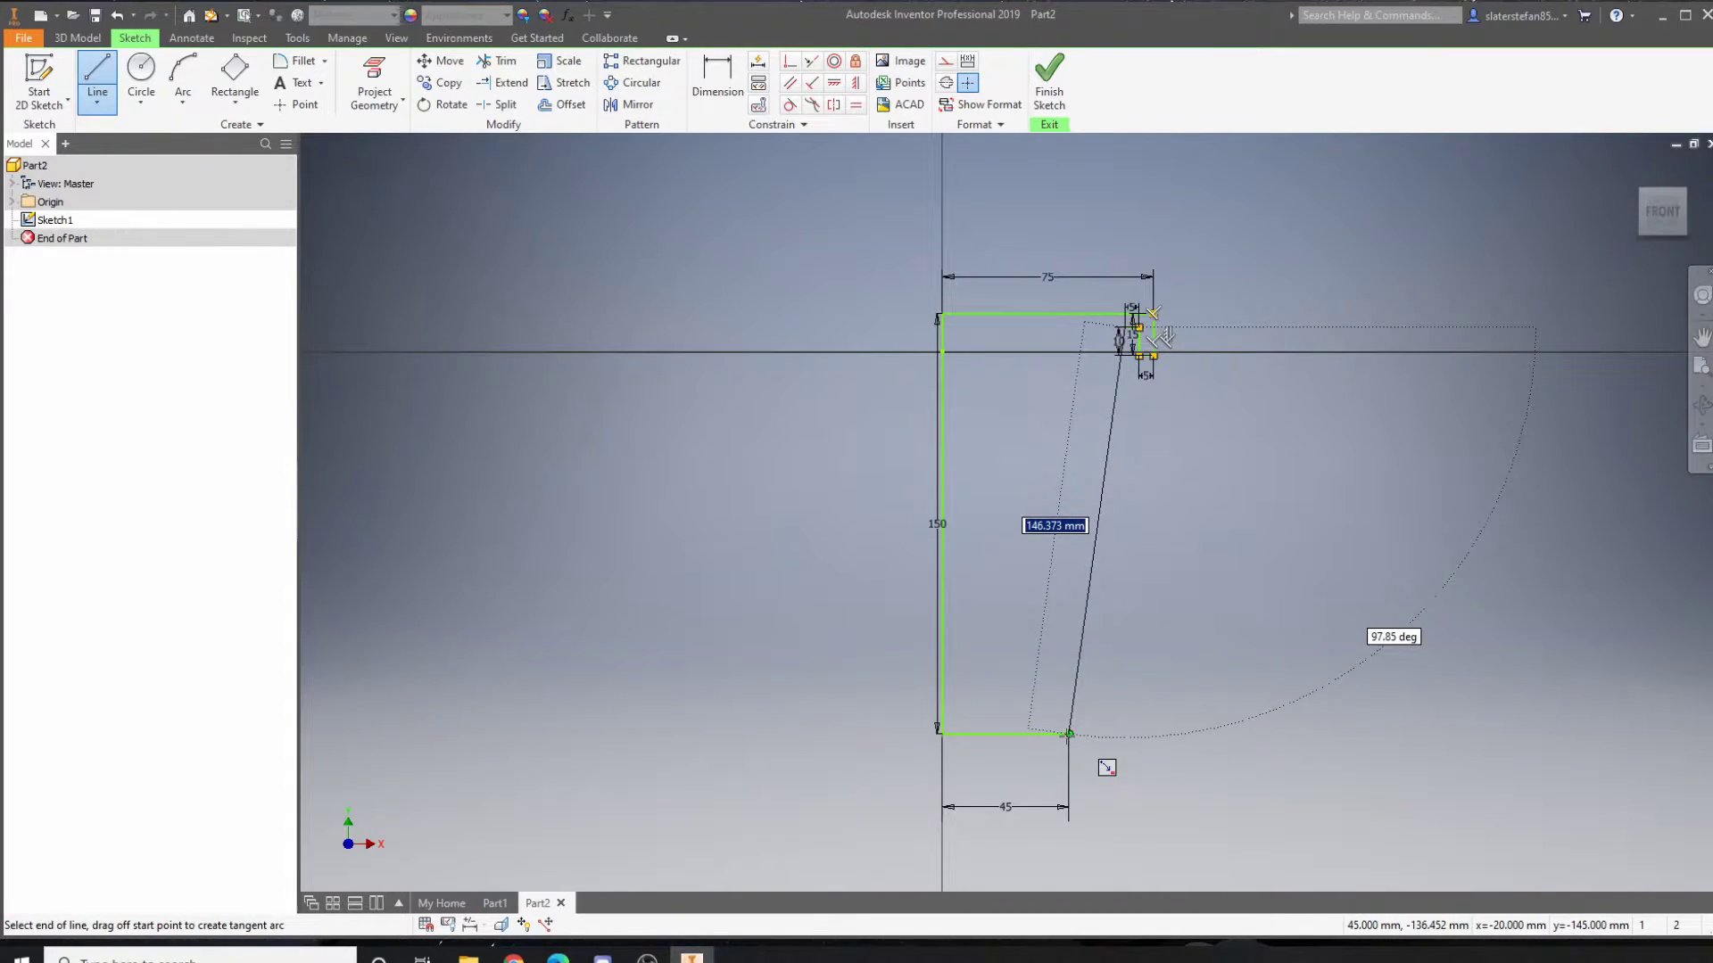
left_click(1069, 734)
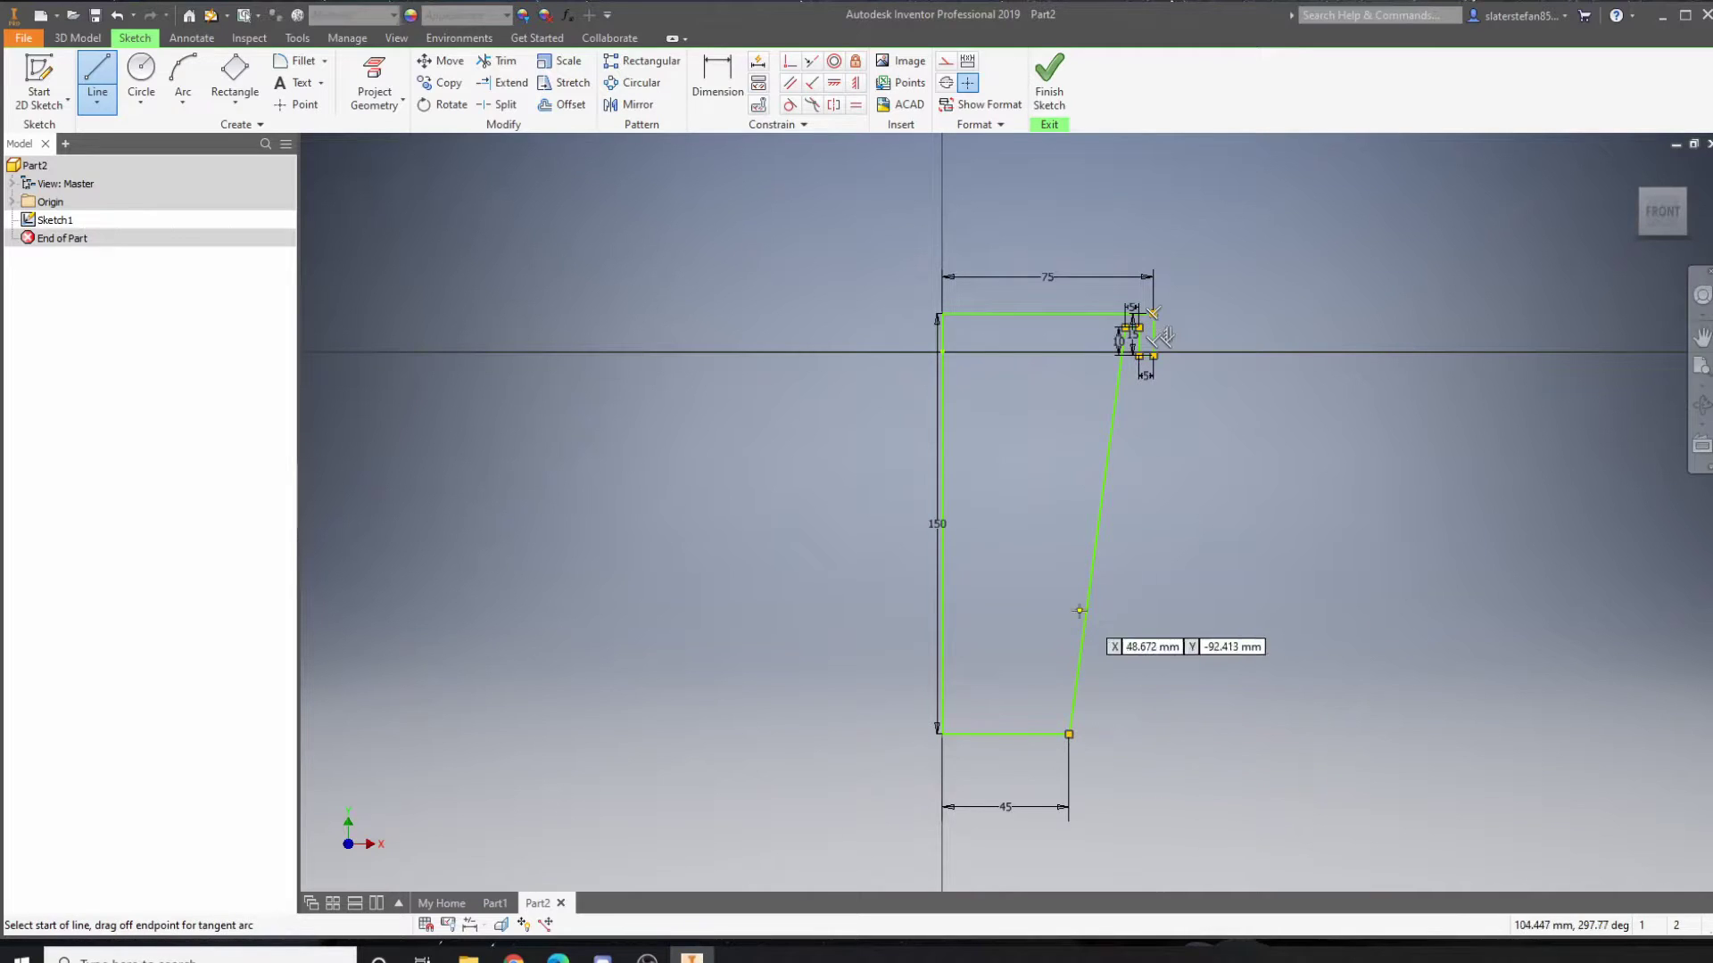
scroll(1122, 411, "down", 5)
scroll(1128, 384, "up", 8)
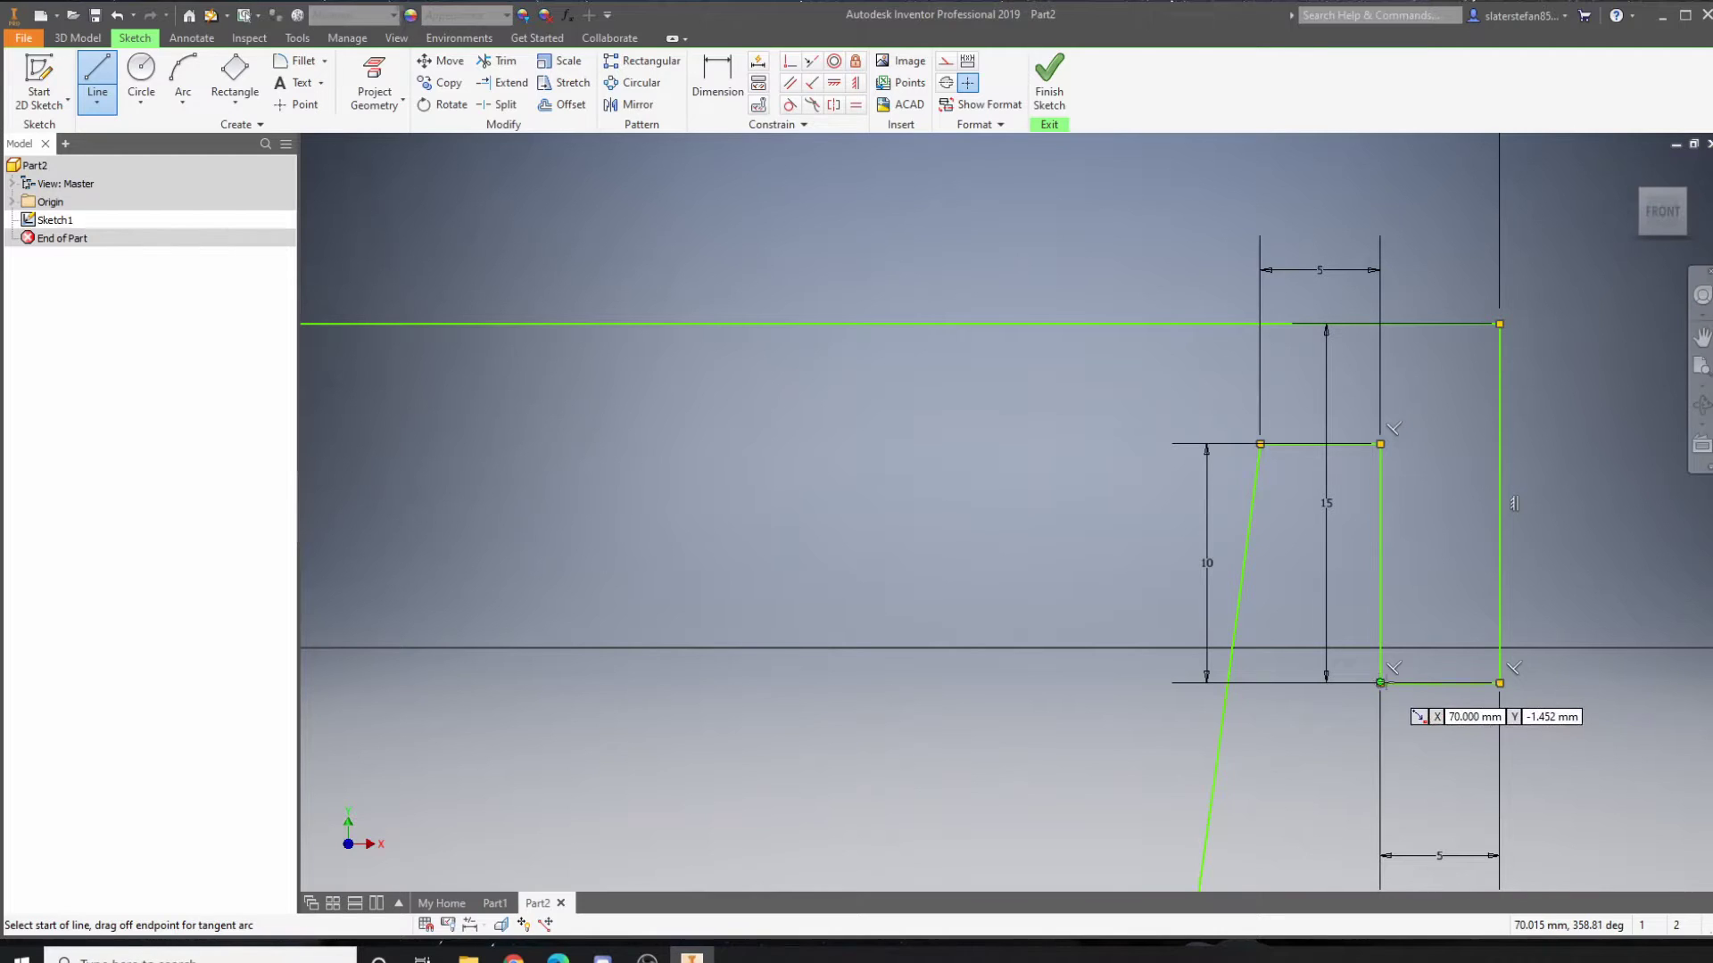
scroll(1530, 687, "down", 5)
mouse_move(1530, 687)
middle_mouse_down()
mouse_move(1397, 485)
mouse_move(1259, 405)
middle_mouse_up()
left_click(1049, 85)
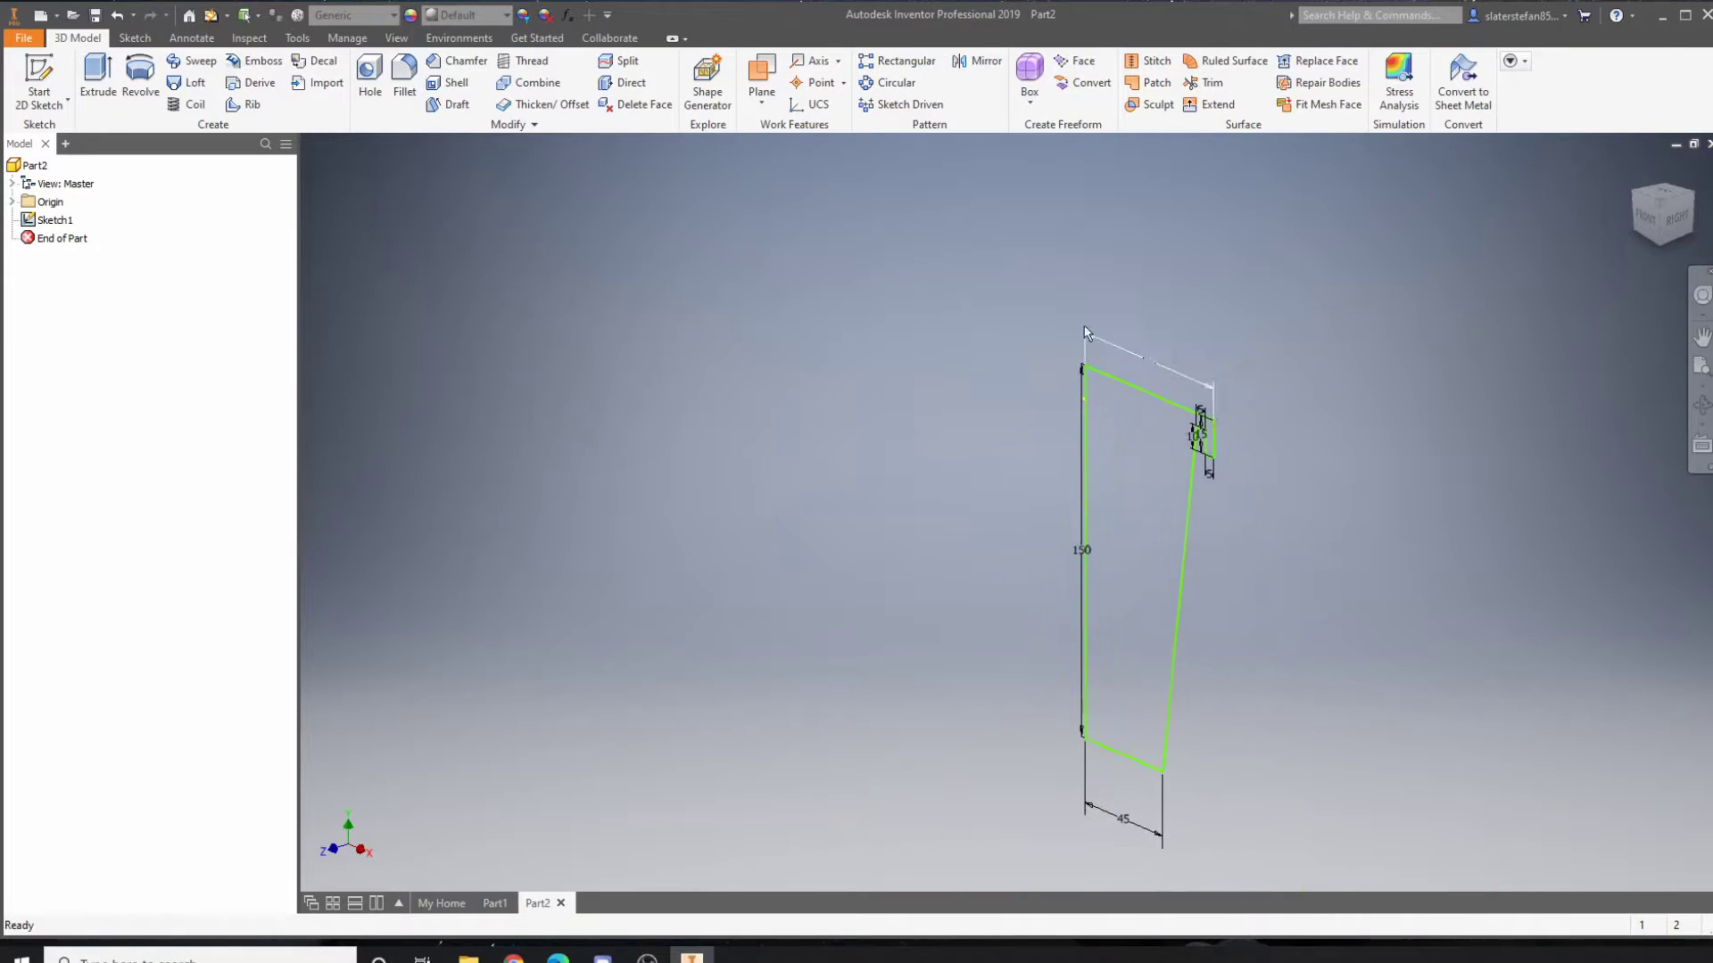
Step: Set up a full 360° revolve of the profile about its 150 mm left vertical line
left_click(143, 81)
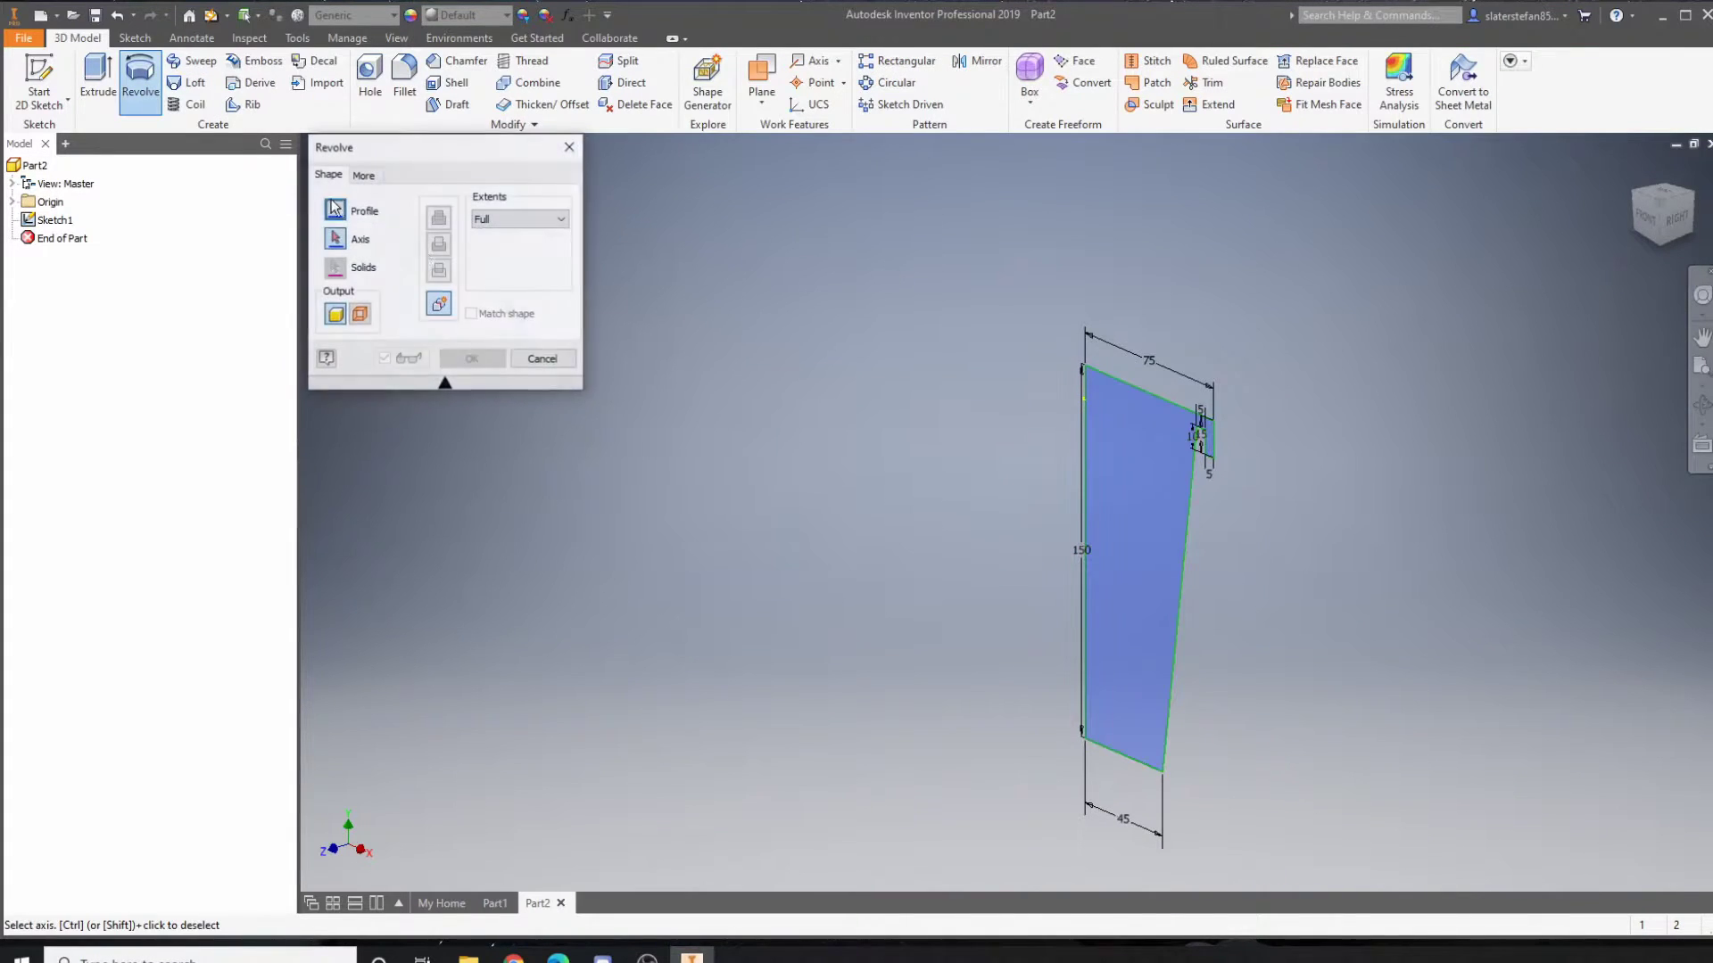
left_click(1087, 501)
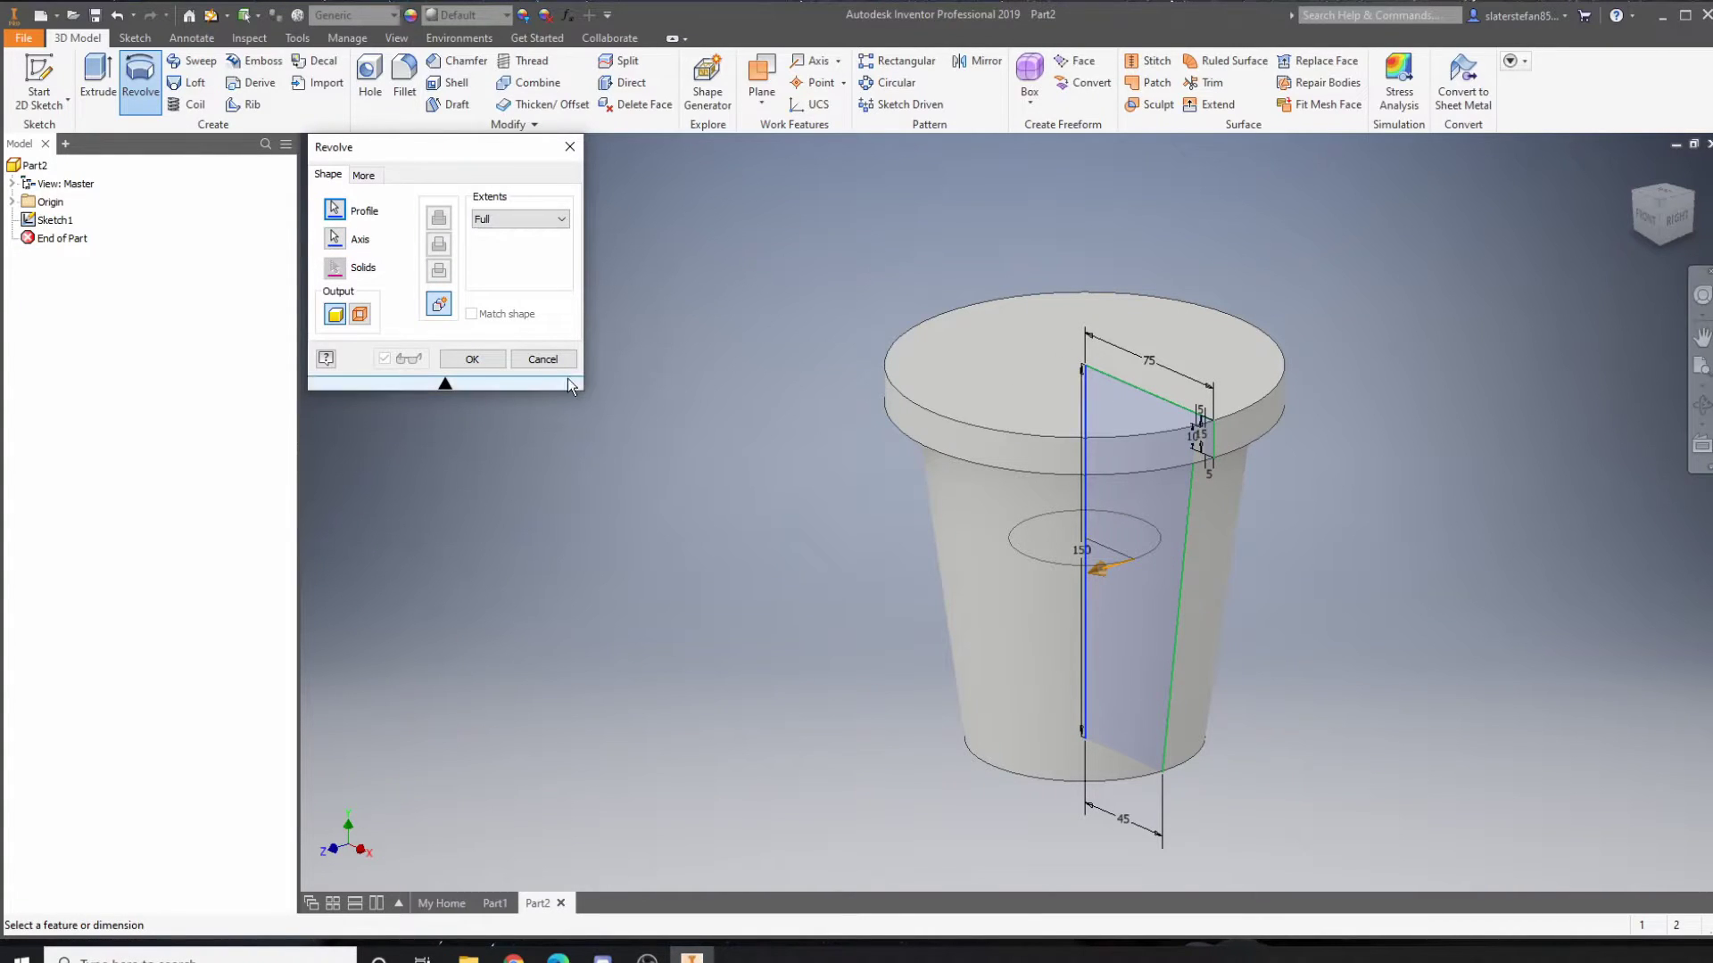
left_click(542, 360)
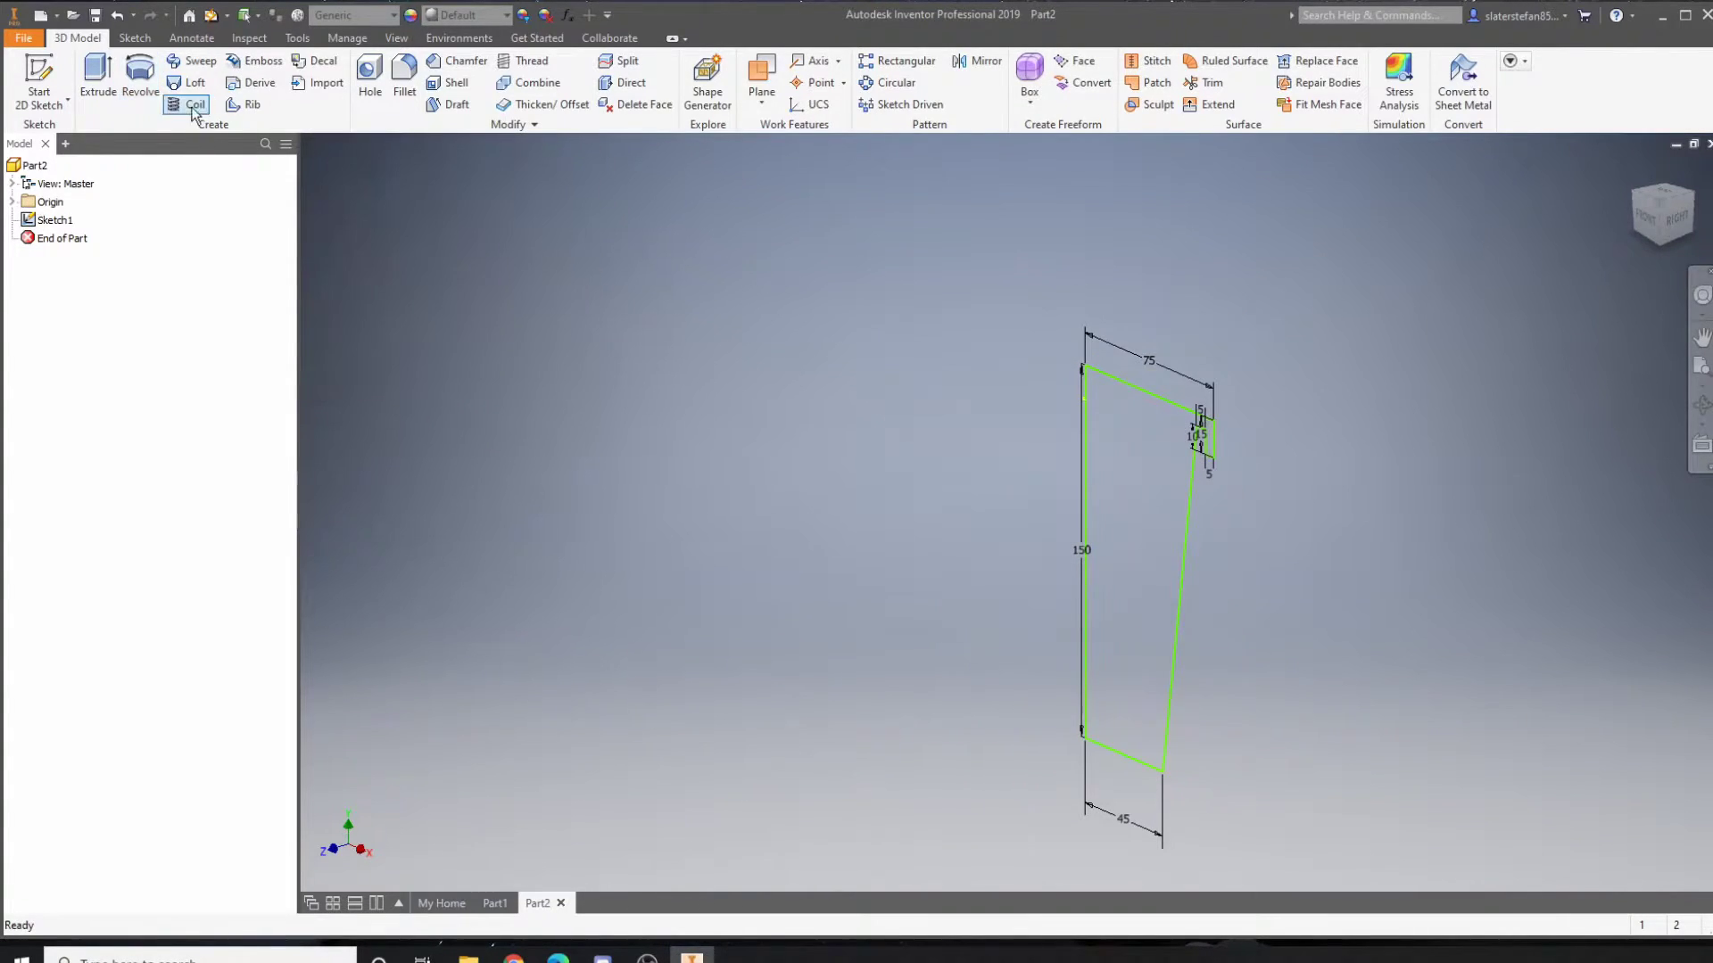
left_click(140, 81)
left_click(341, 214)
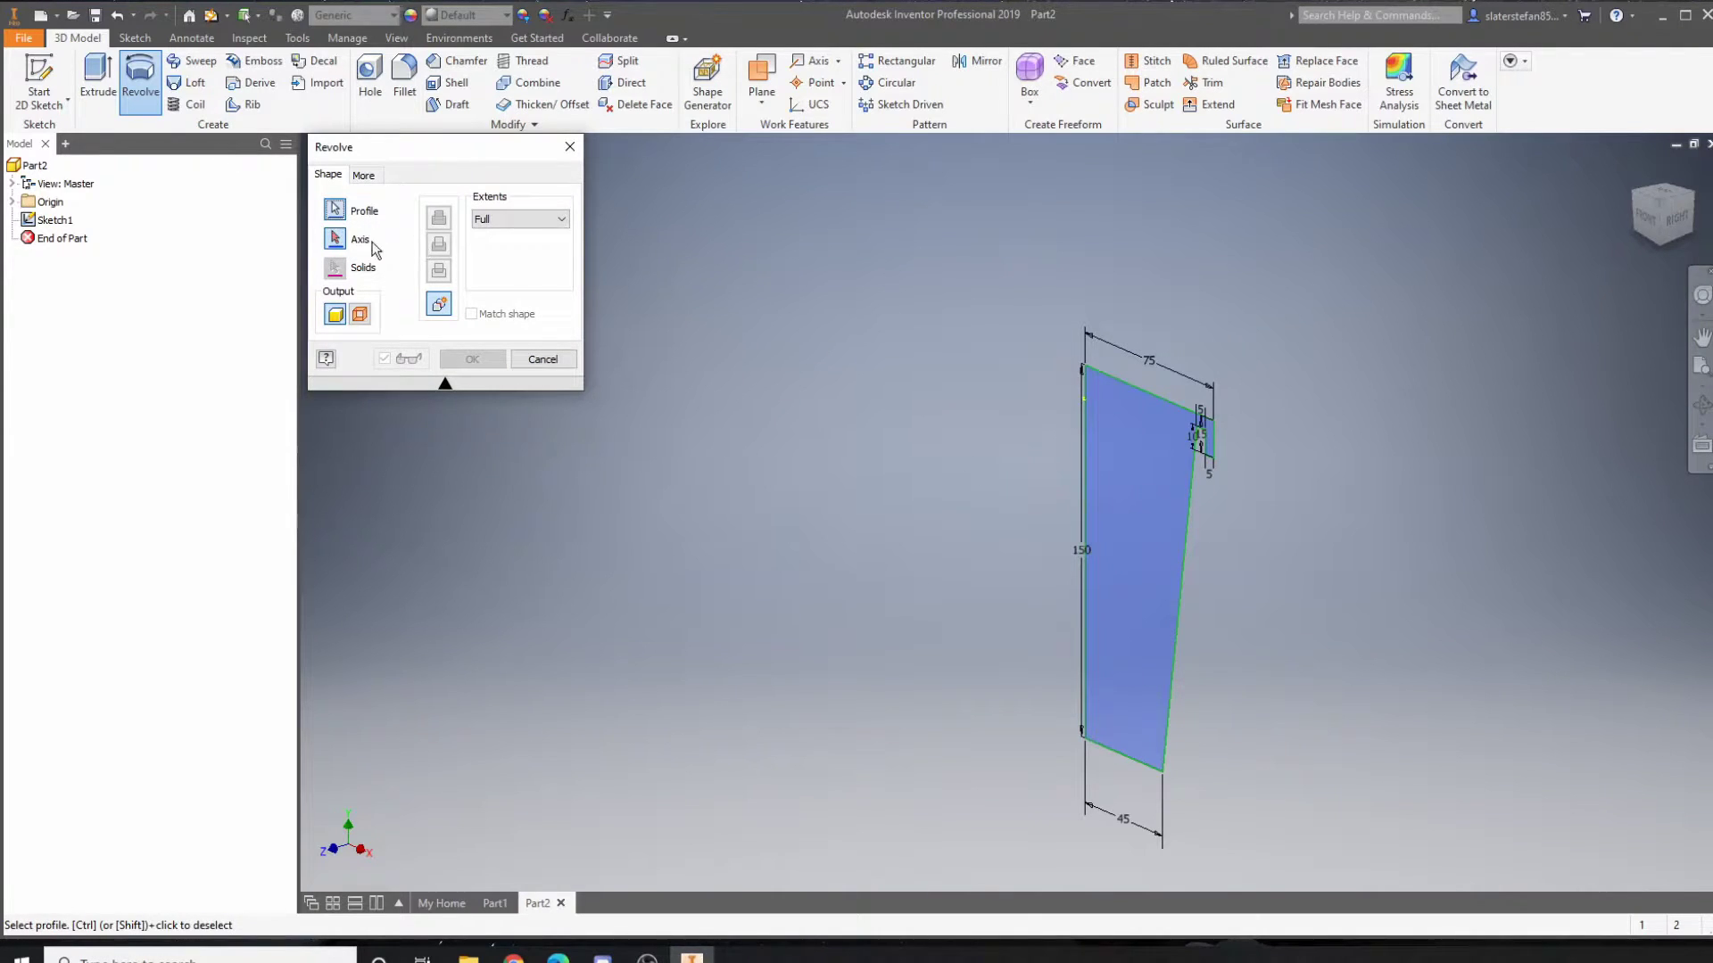
scroll(1126, 678, "down", 5)
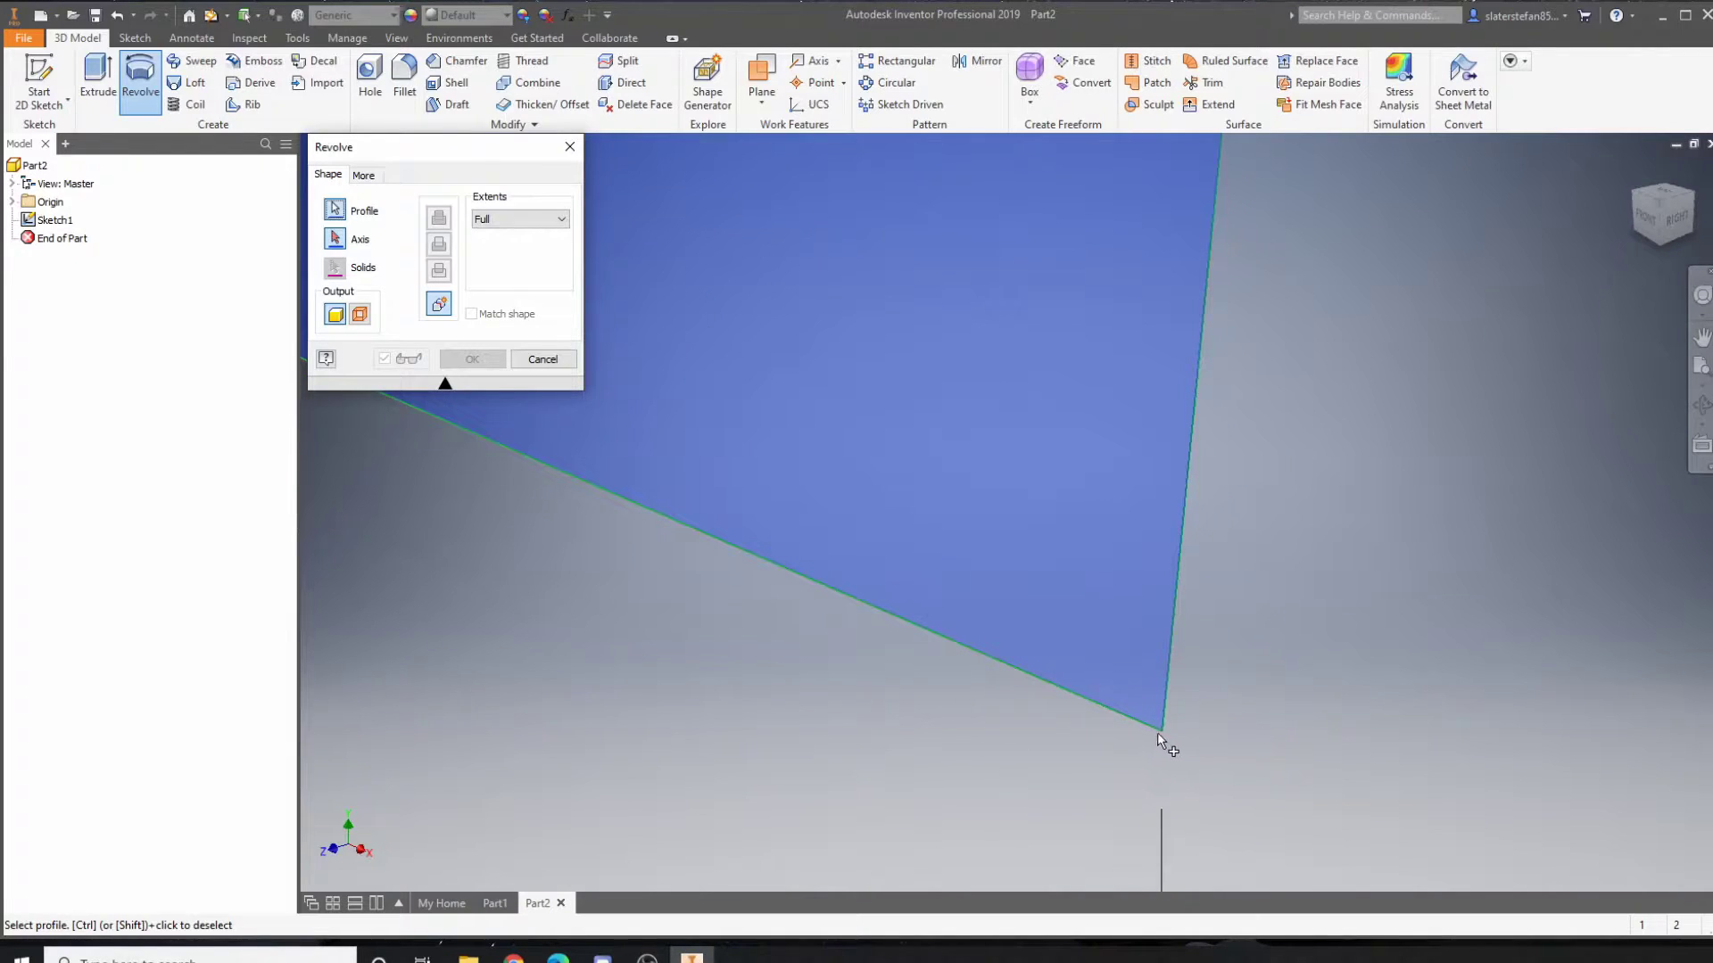
scroll(1160, 733, "up", 5)
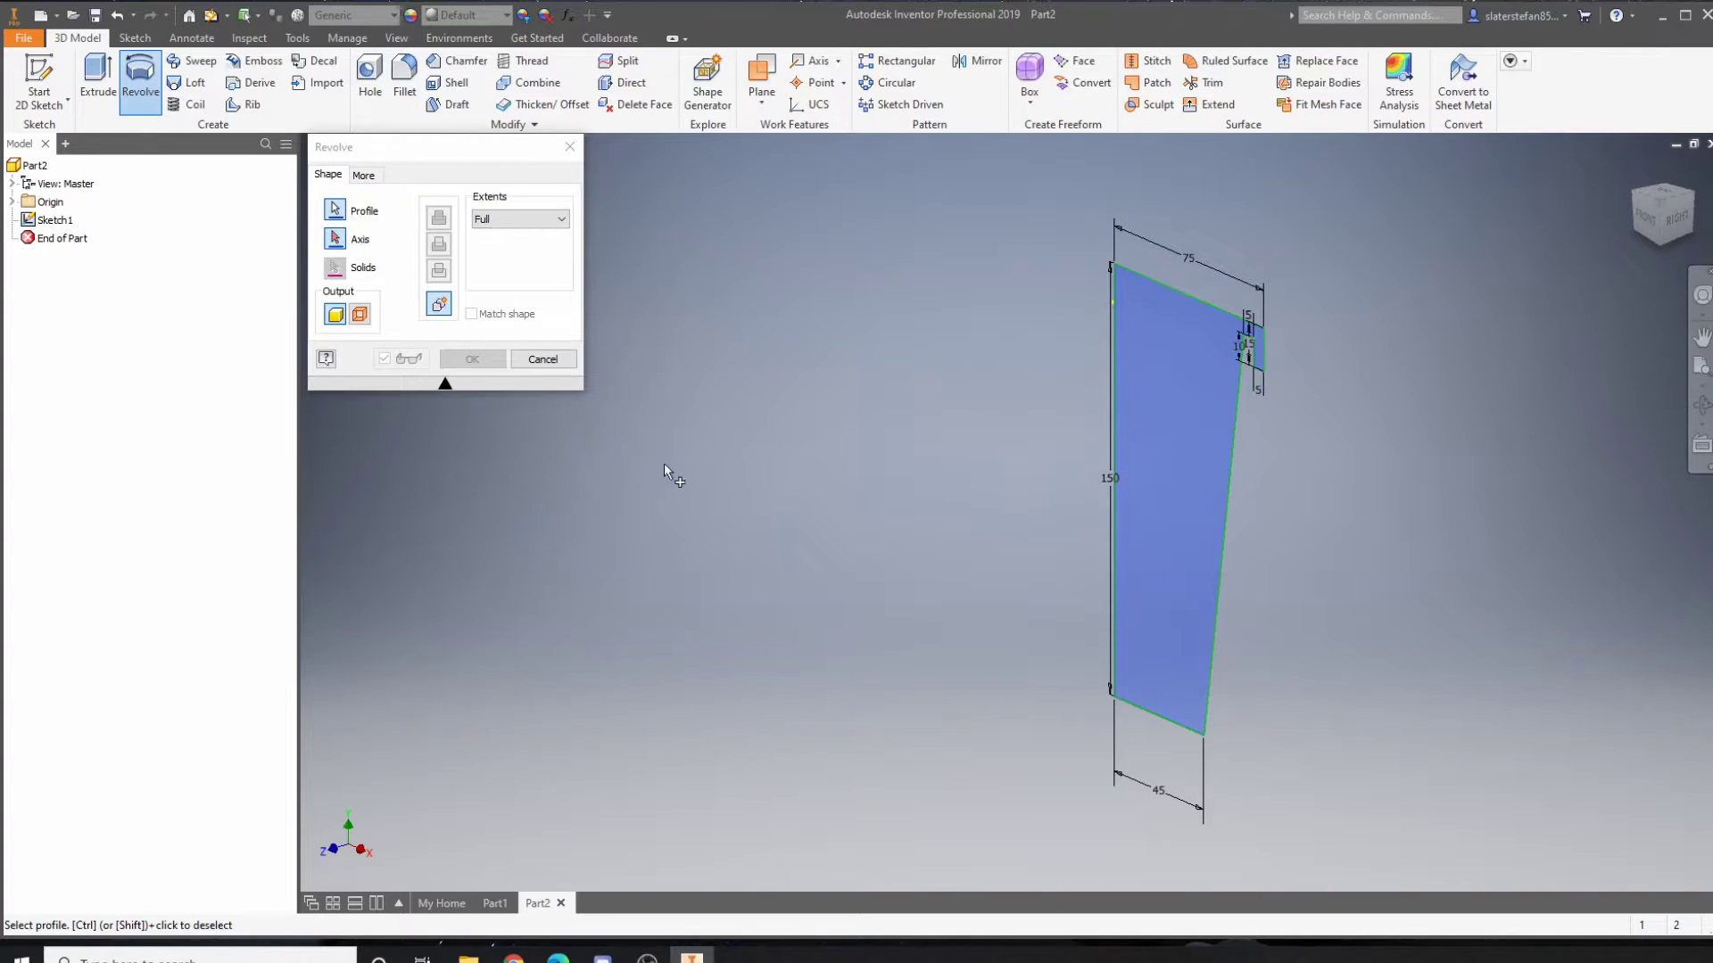
scroll(1279, 339, "down", 6)
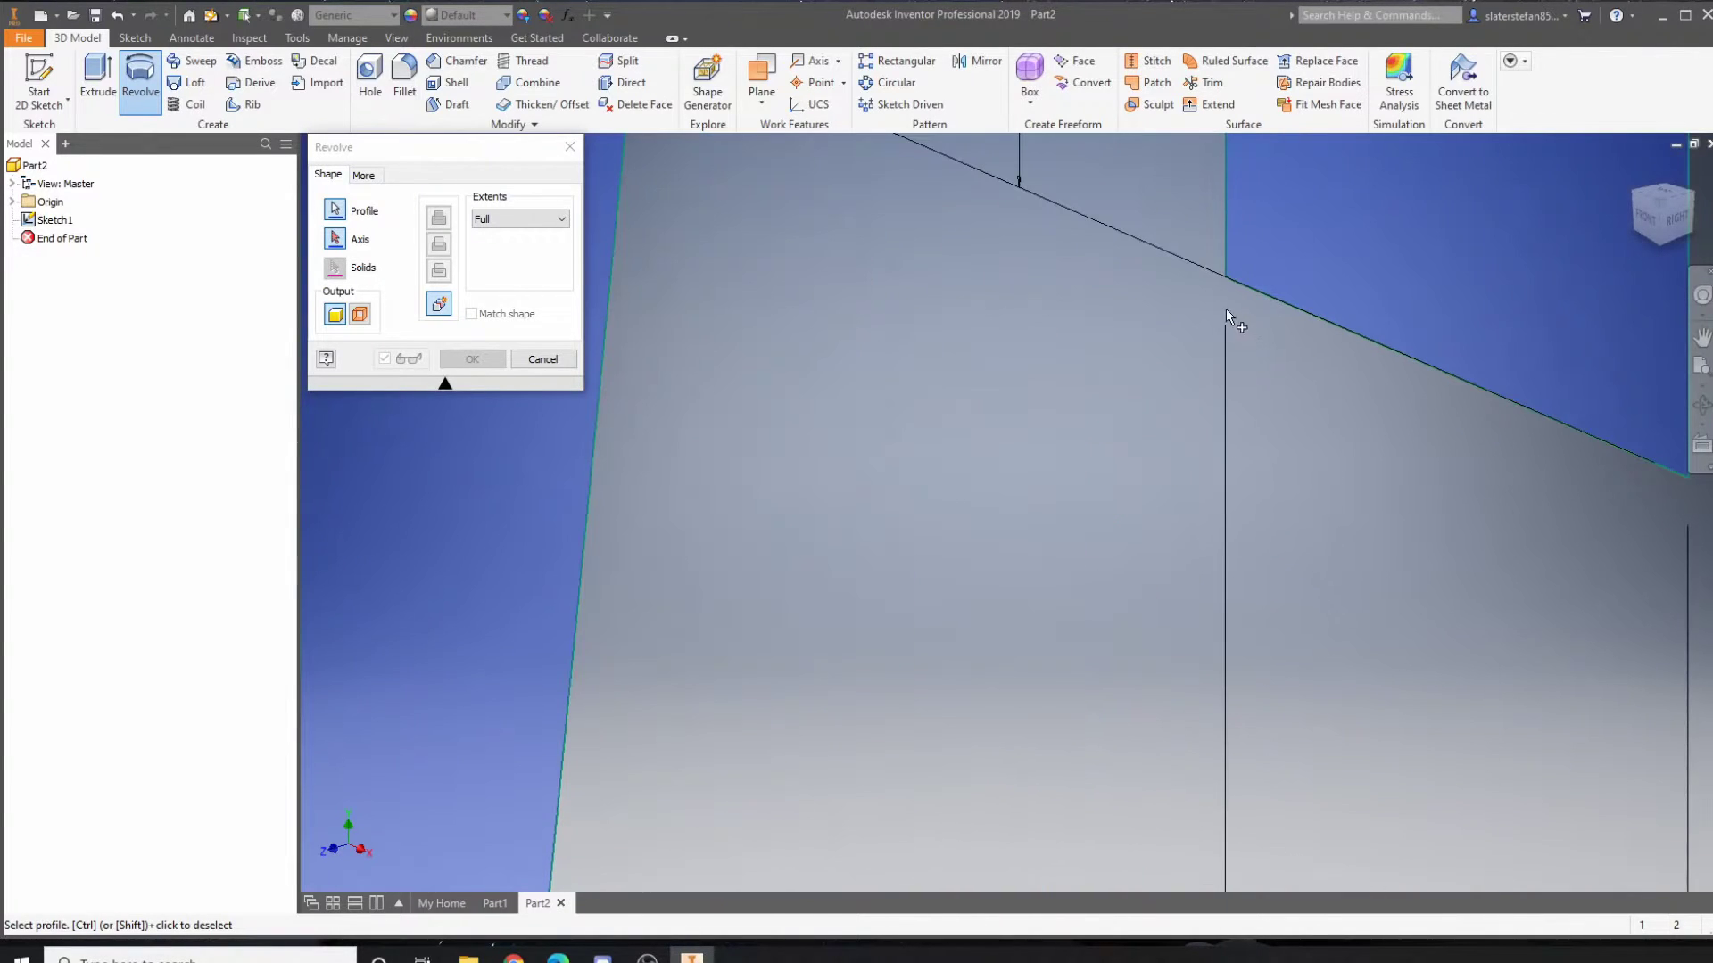
scroll(1271, 277, "up", 5)
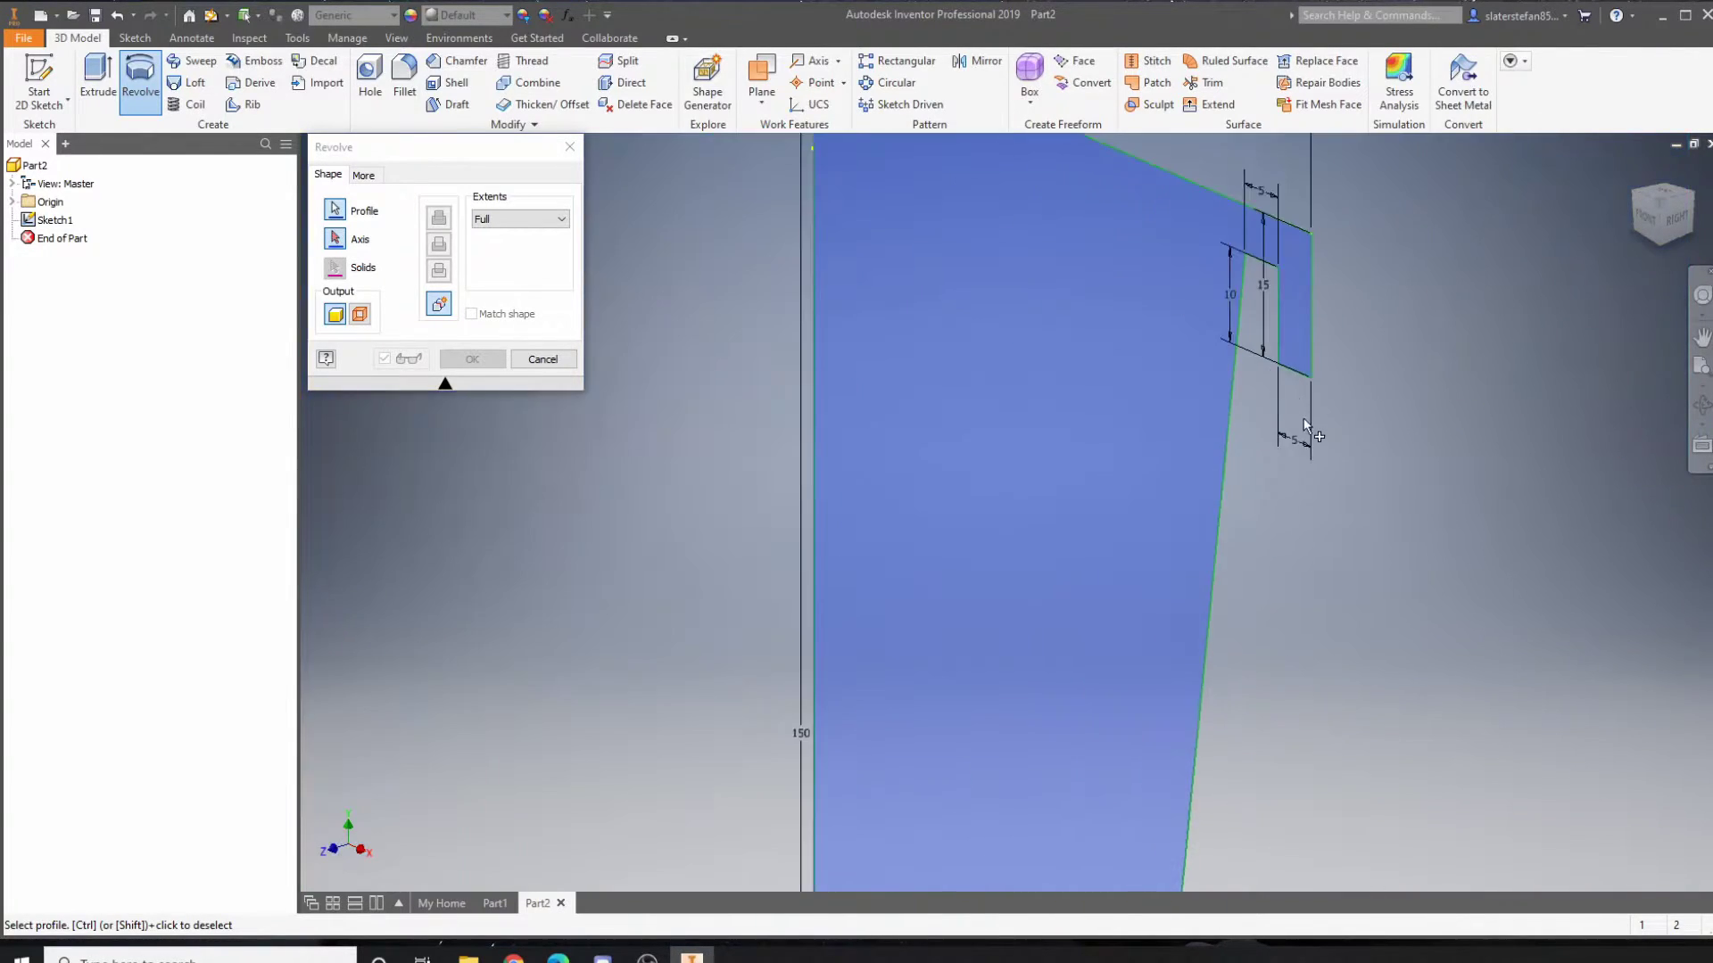
scroll(1243, 492, "up", 5)
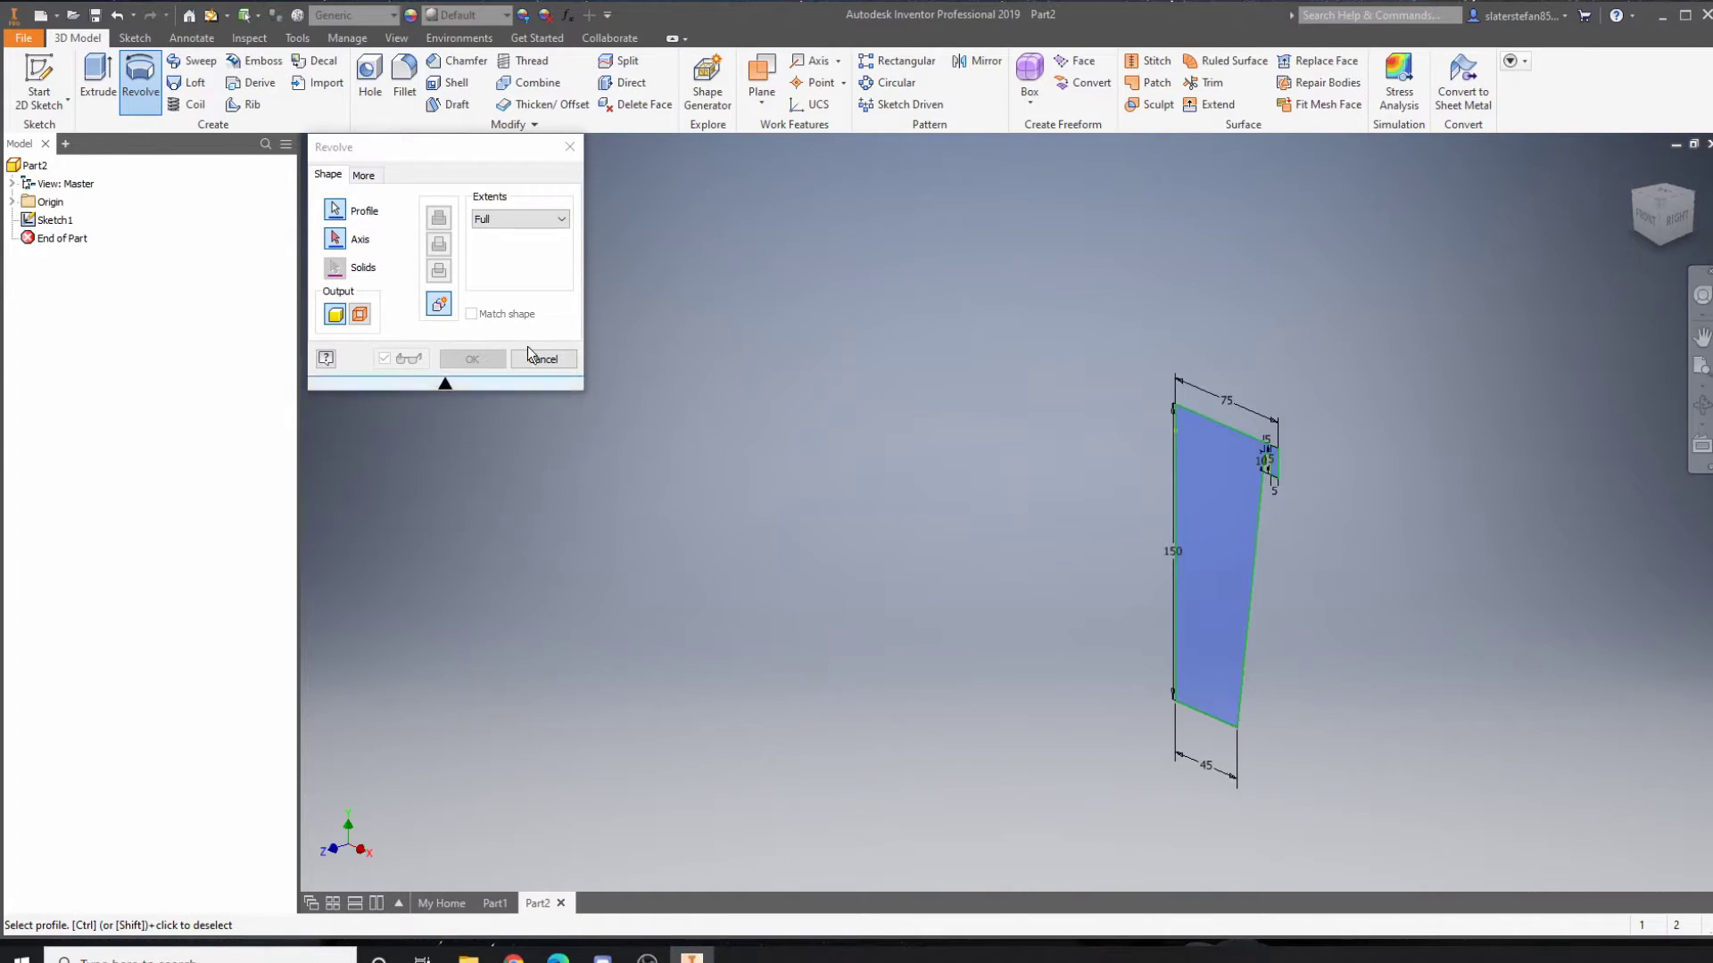
left_click(335, 238)
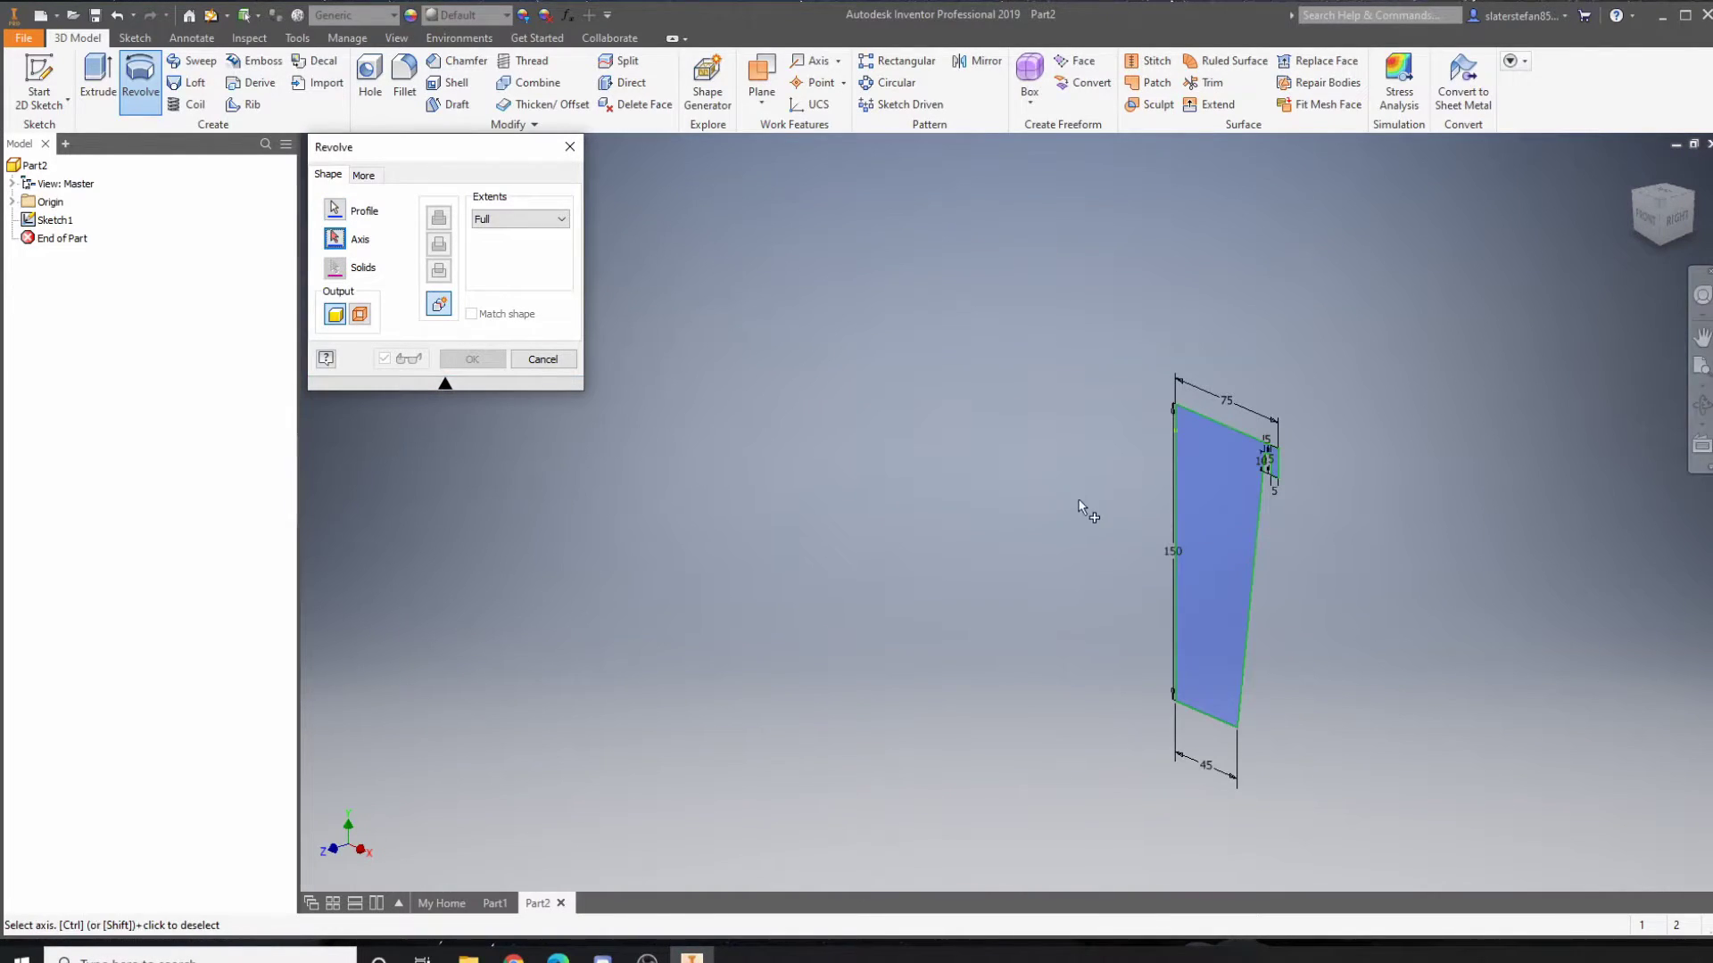
left_click(1172, 504)
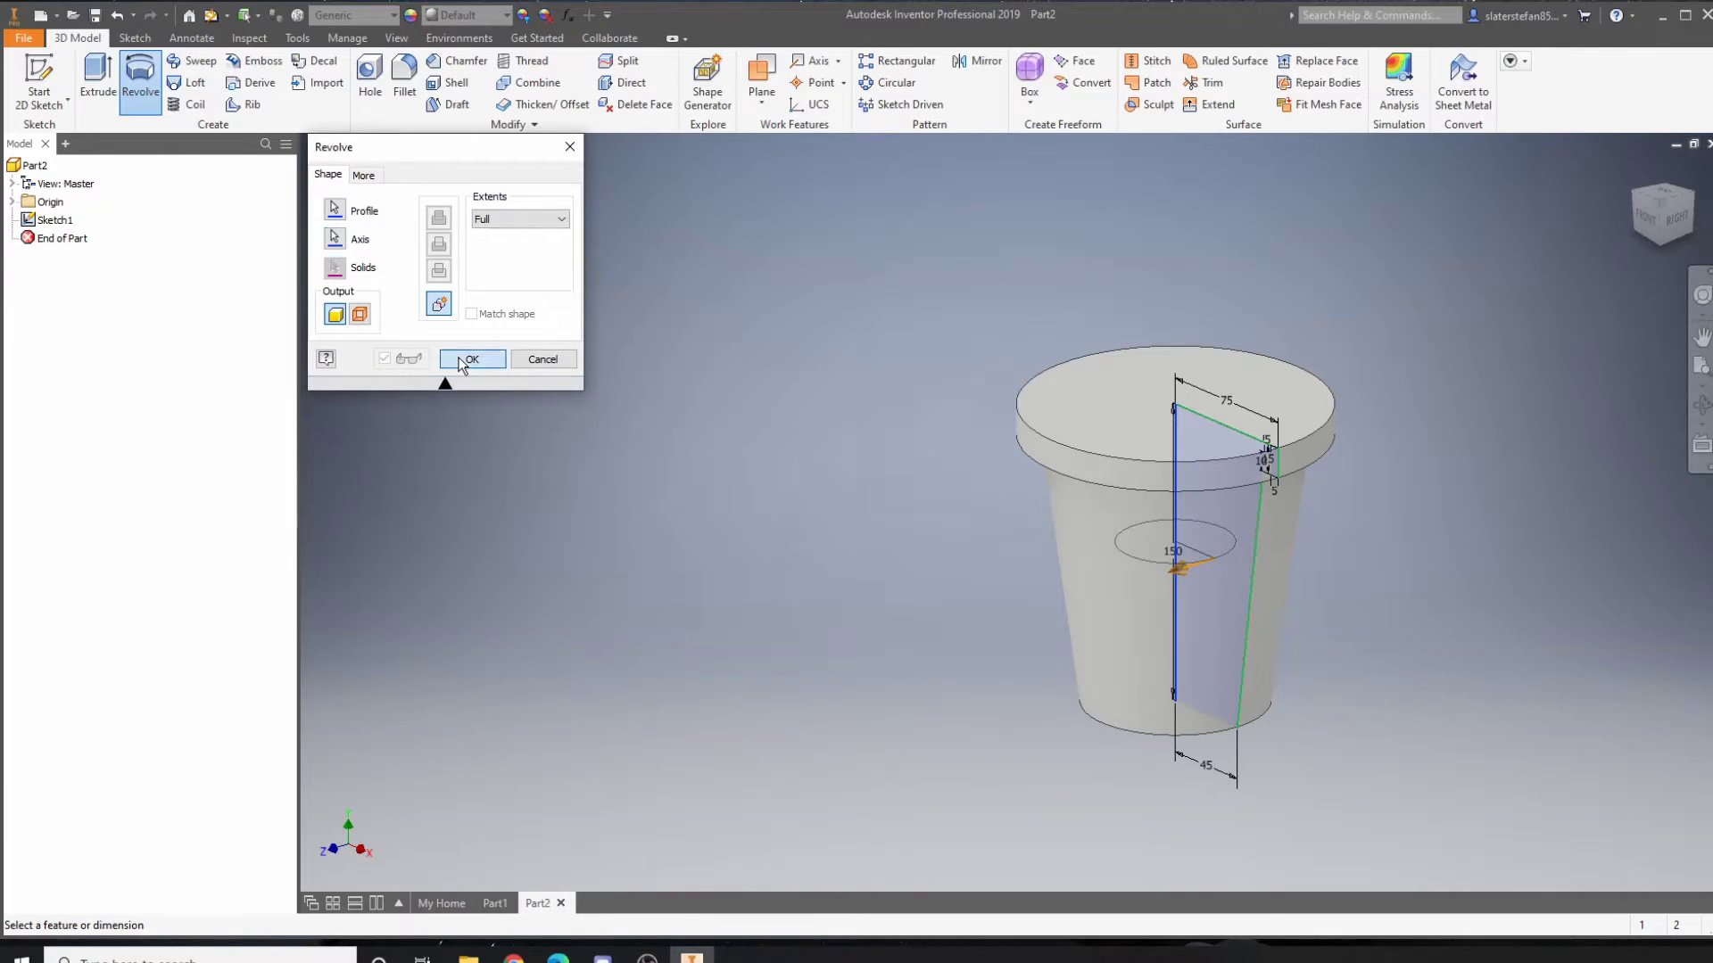
Step: Create the revolved cup solid and hollow it with a 5 mm shell
left_click(471, 360)
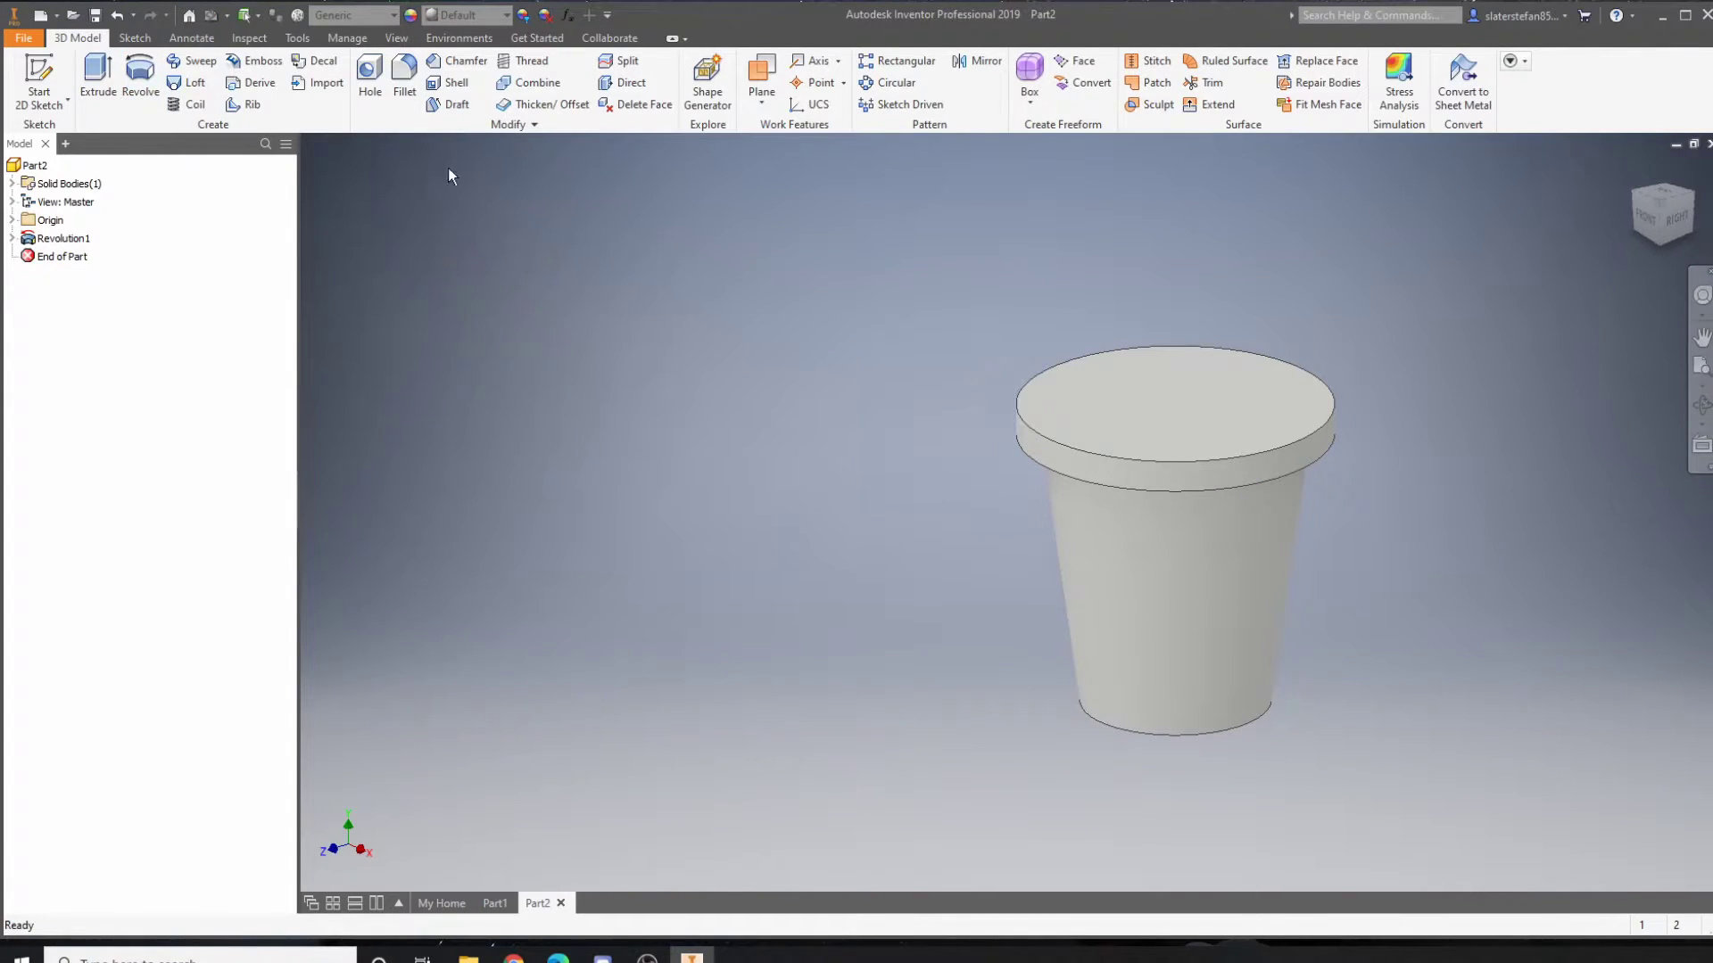
left_click(453, 83)
left_click(1160, 406)
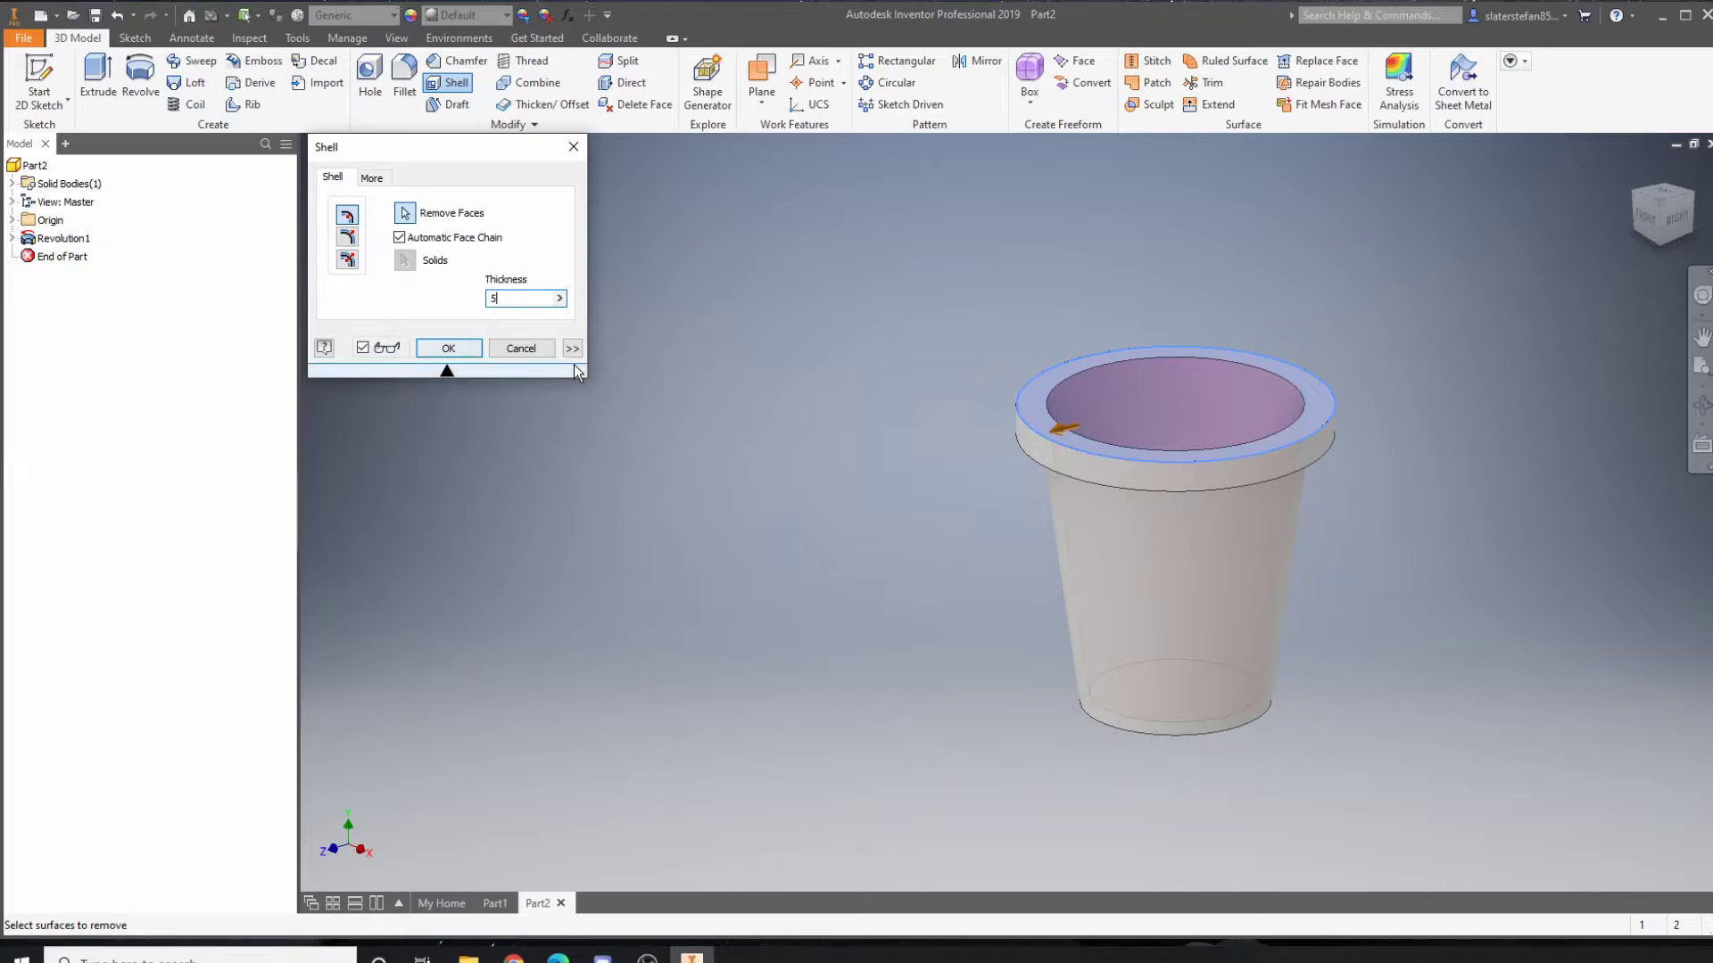
left_click(526, 348)
left_click(455, 82)
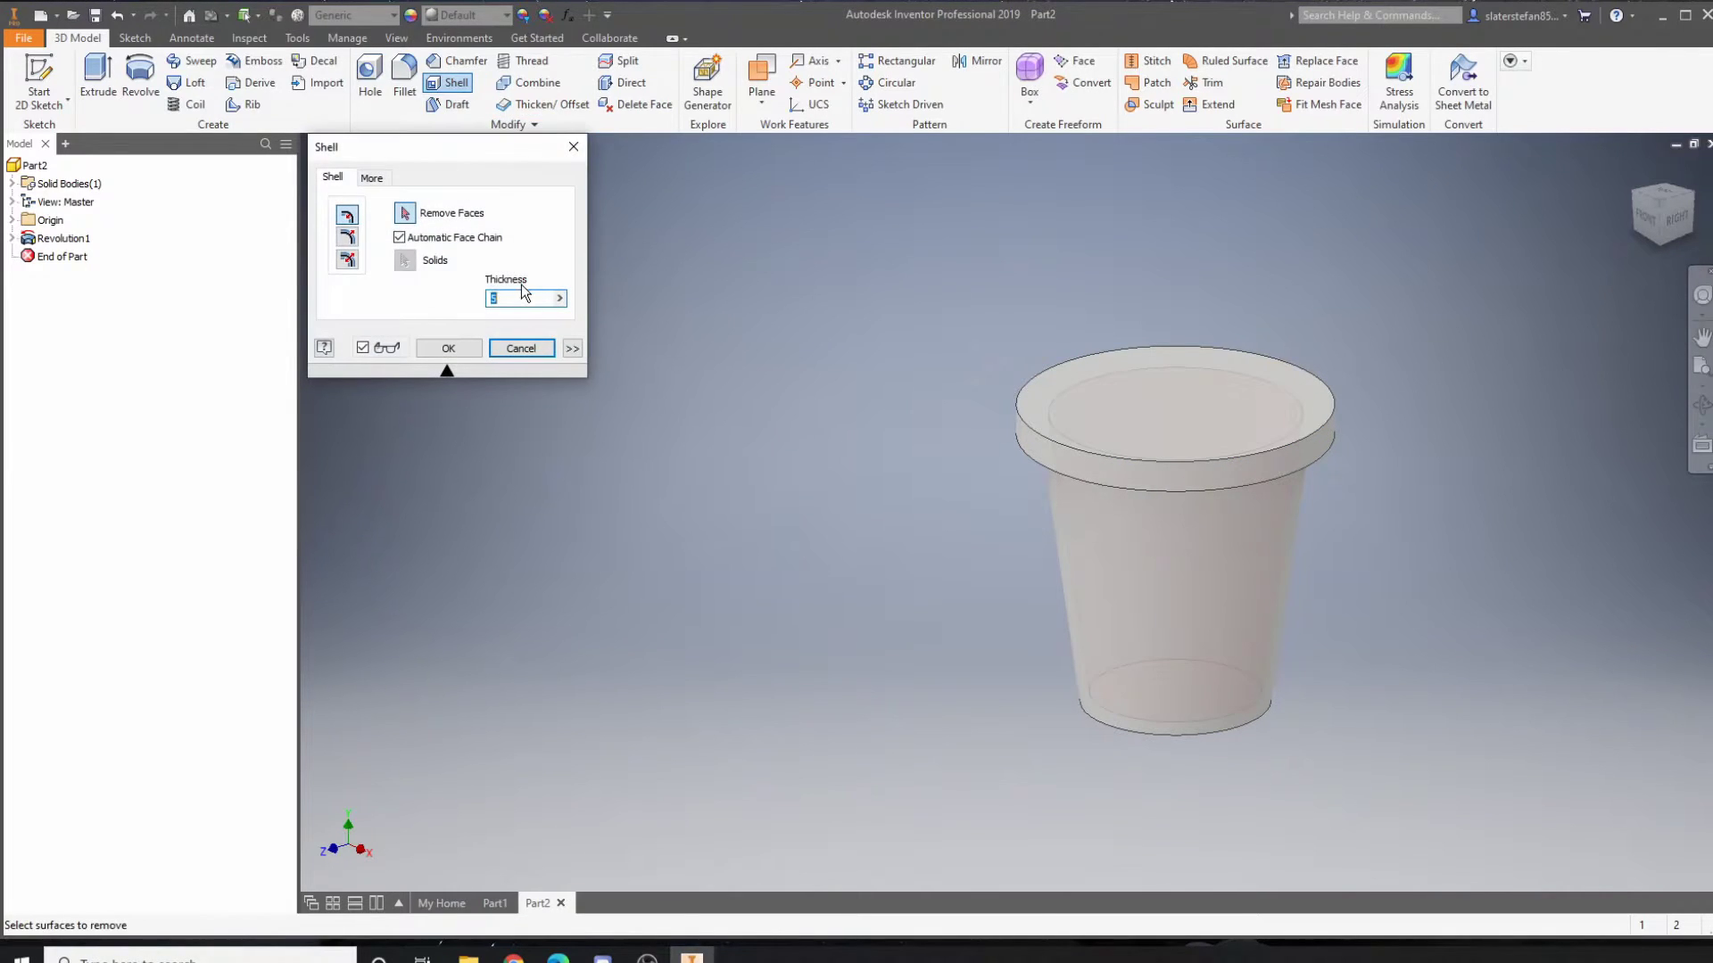
left_click(449, 349)
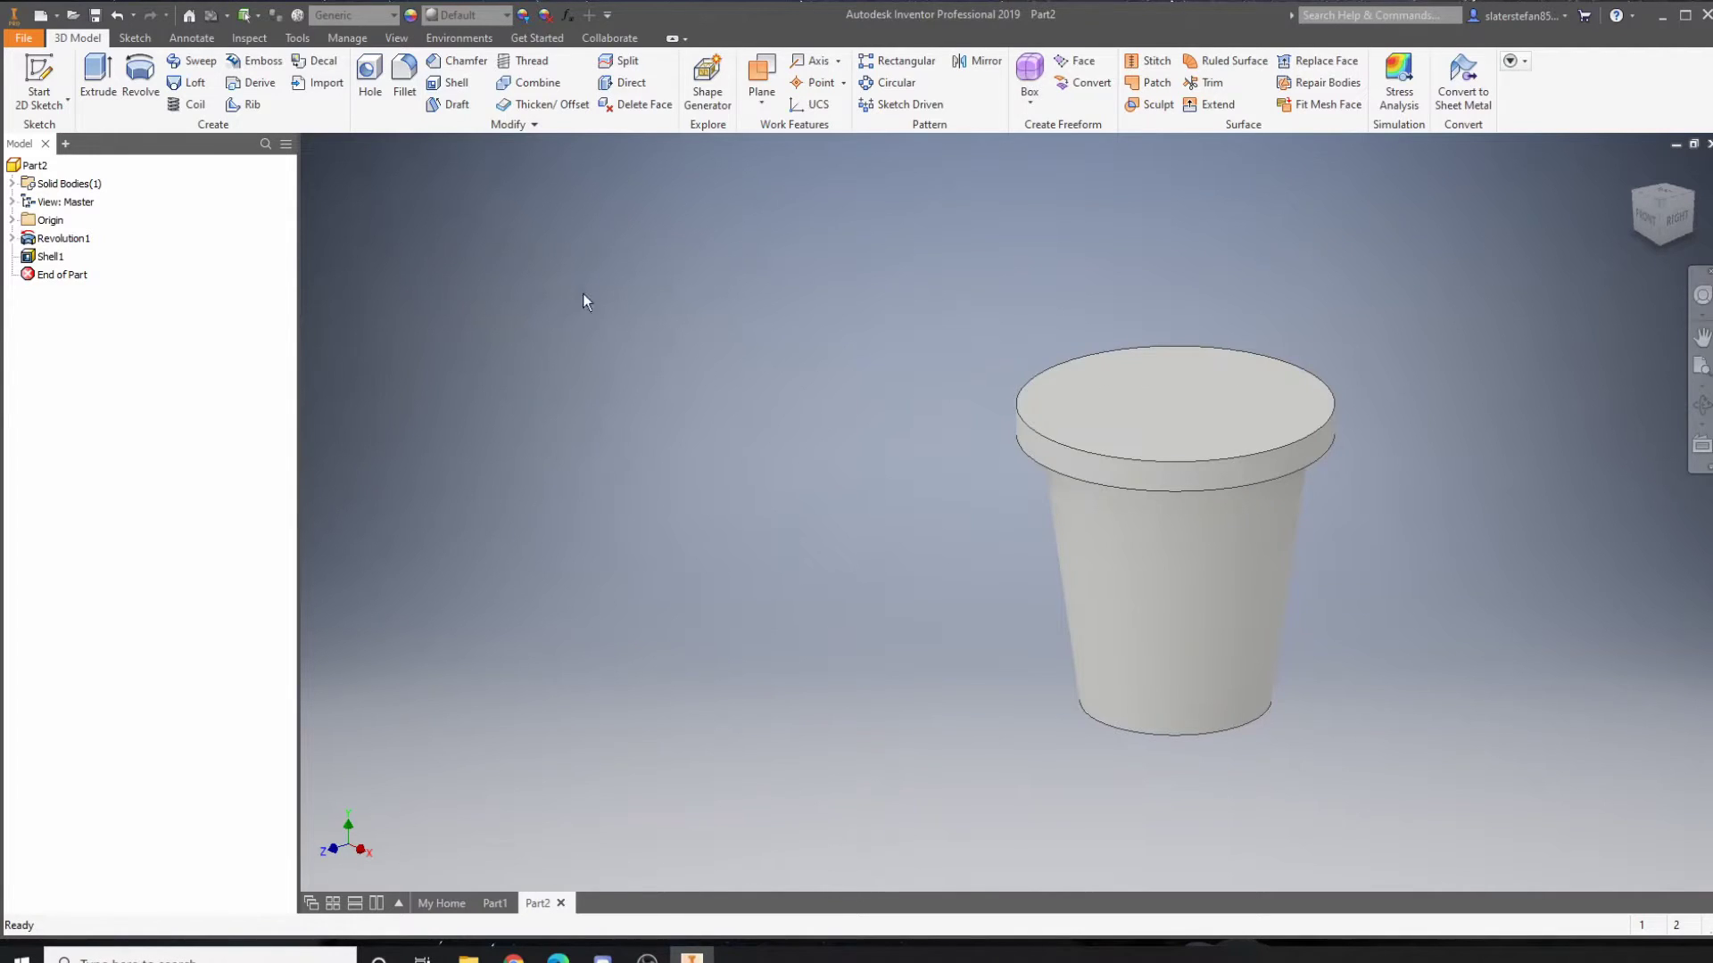
Step: Edit Shell1 to remove the cup's top face, leaving it open
double_click(51, 257)
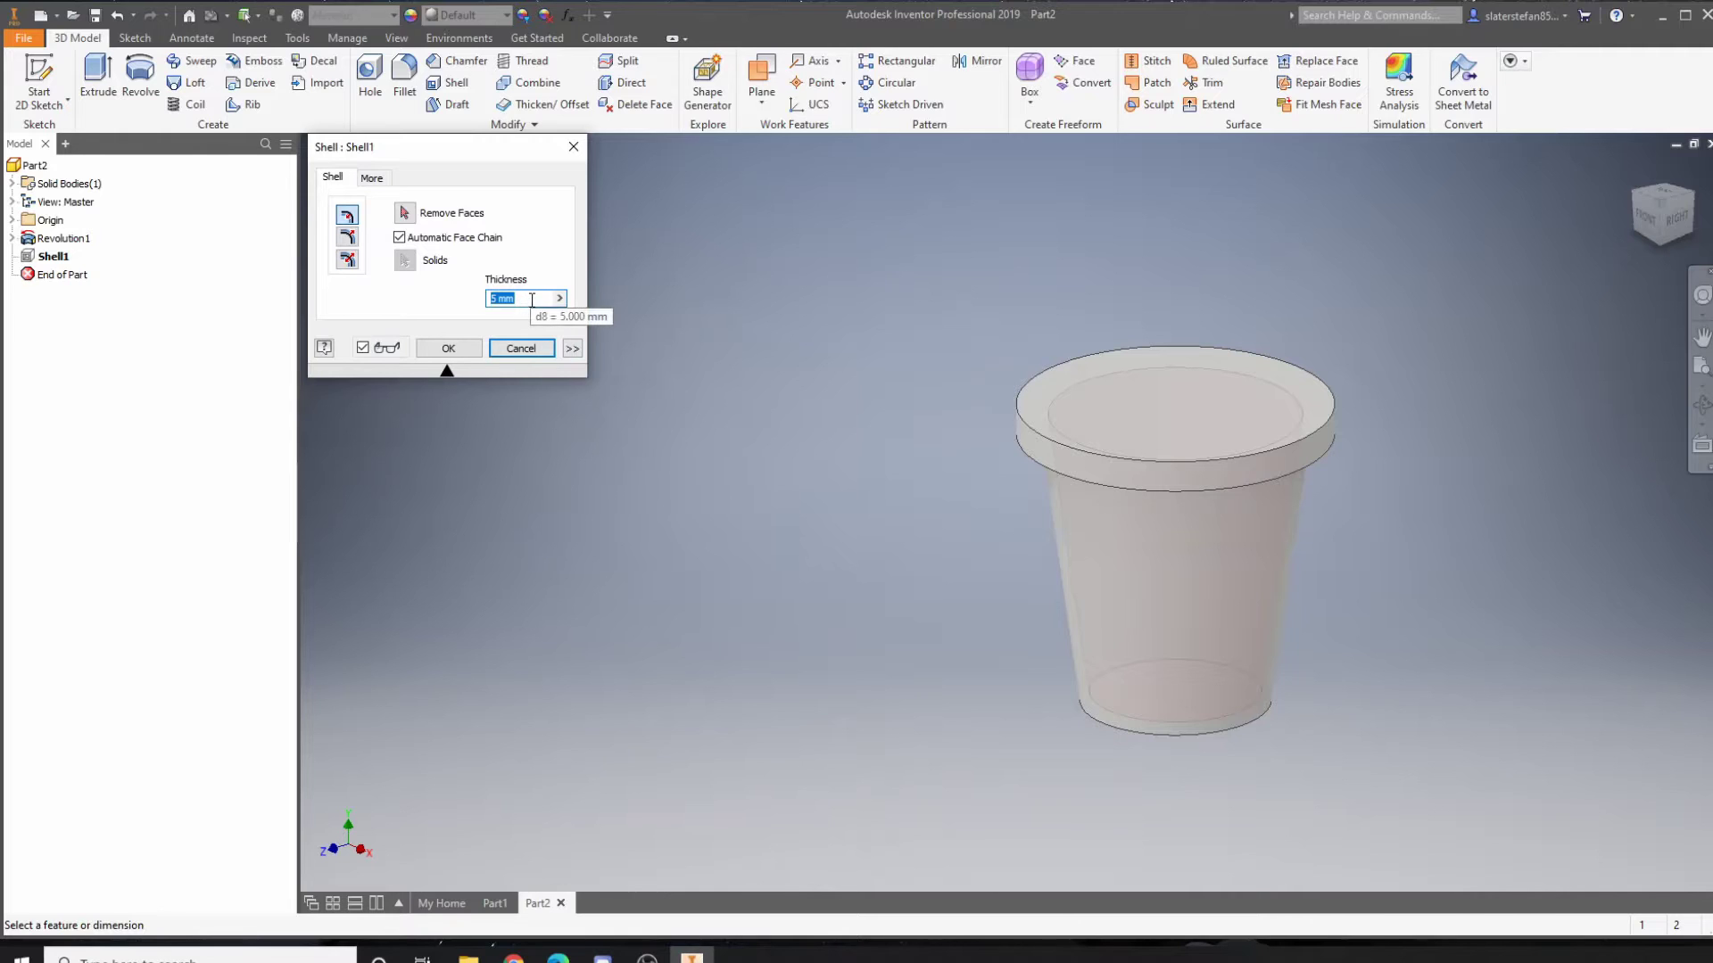
left_click(405, 213)
left_click(1136, 411)
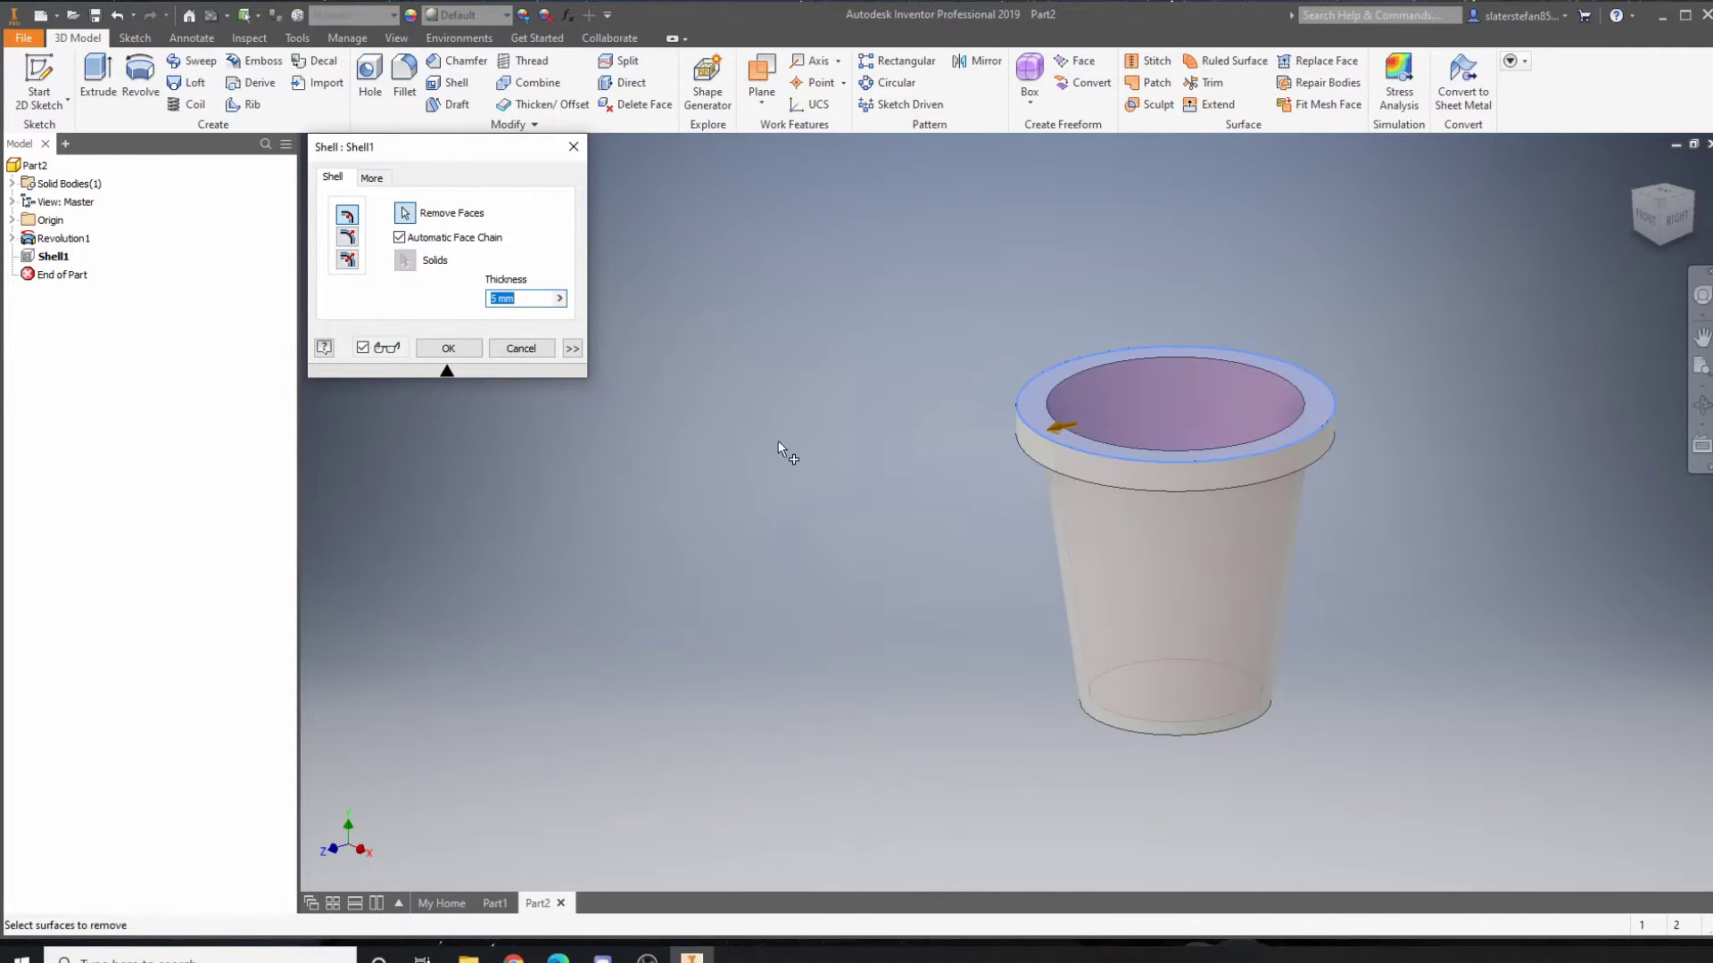
left_click(449, 348)
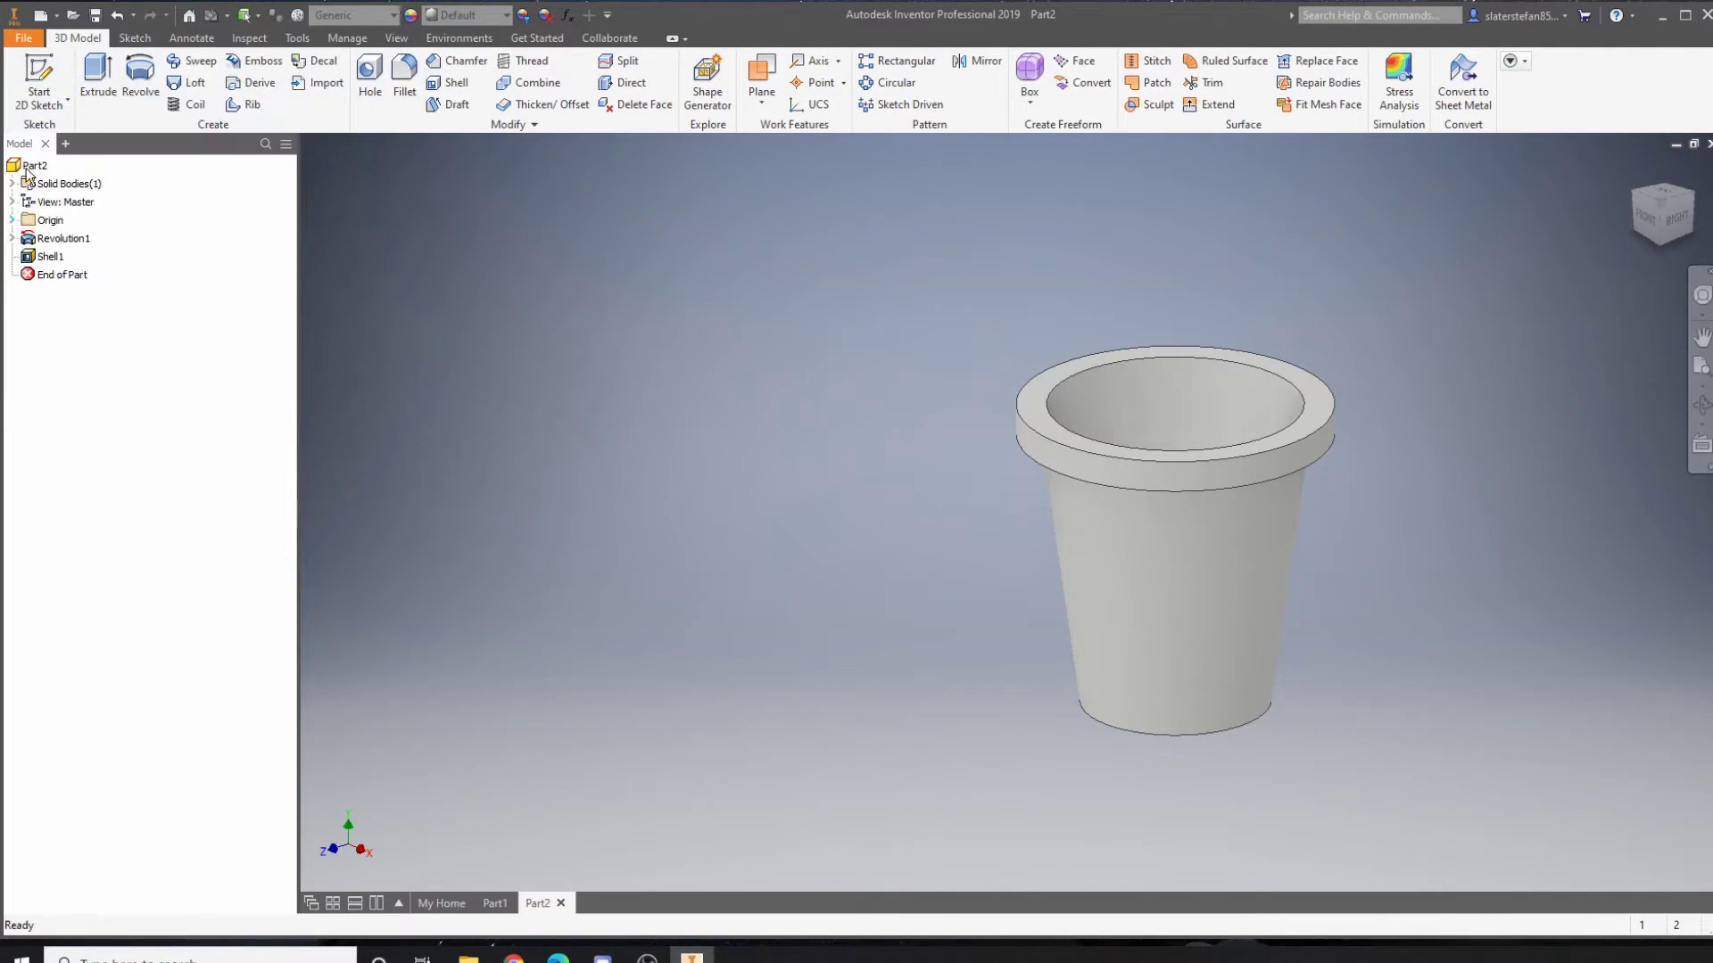
Step: Start Sketch2 on the XY Plane and switch the visual style to Wireframe
left_click(38, 90)
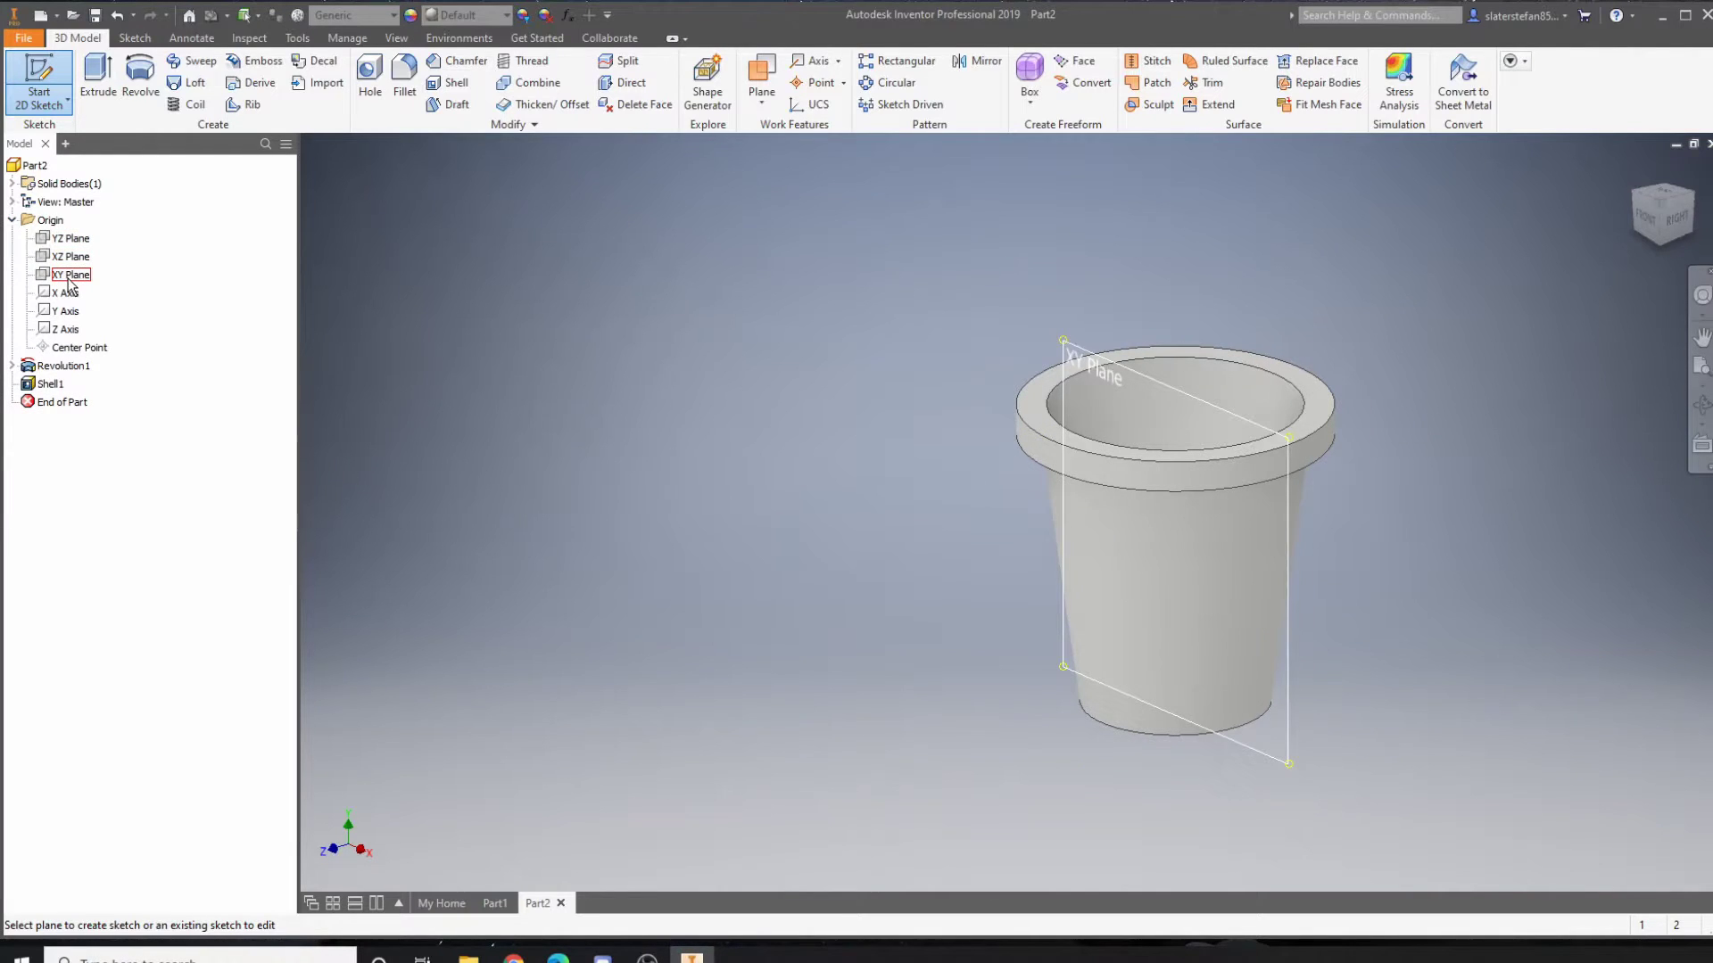
left_click(77, 280)
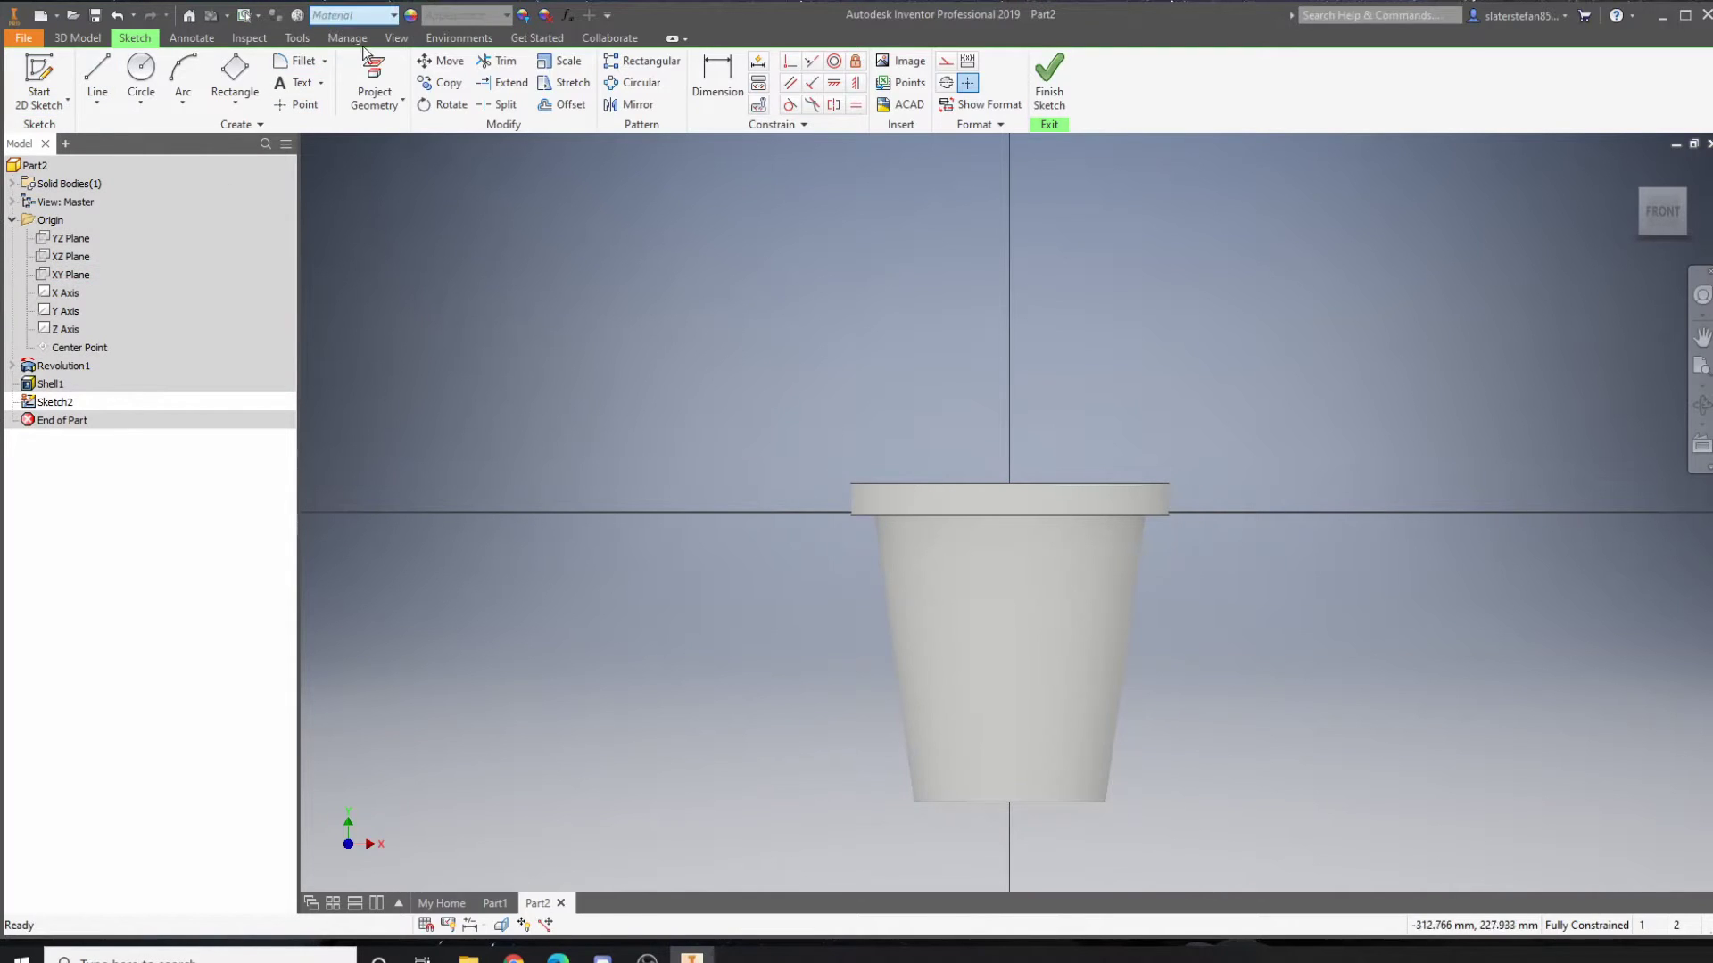
left_click(393, 39)
left_click(208, 107)
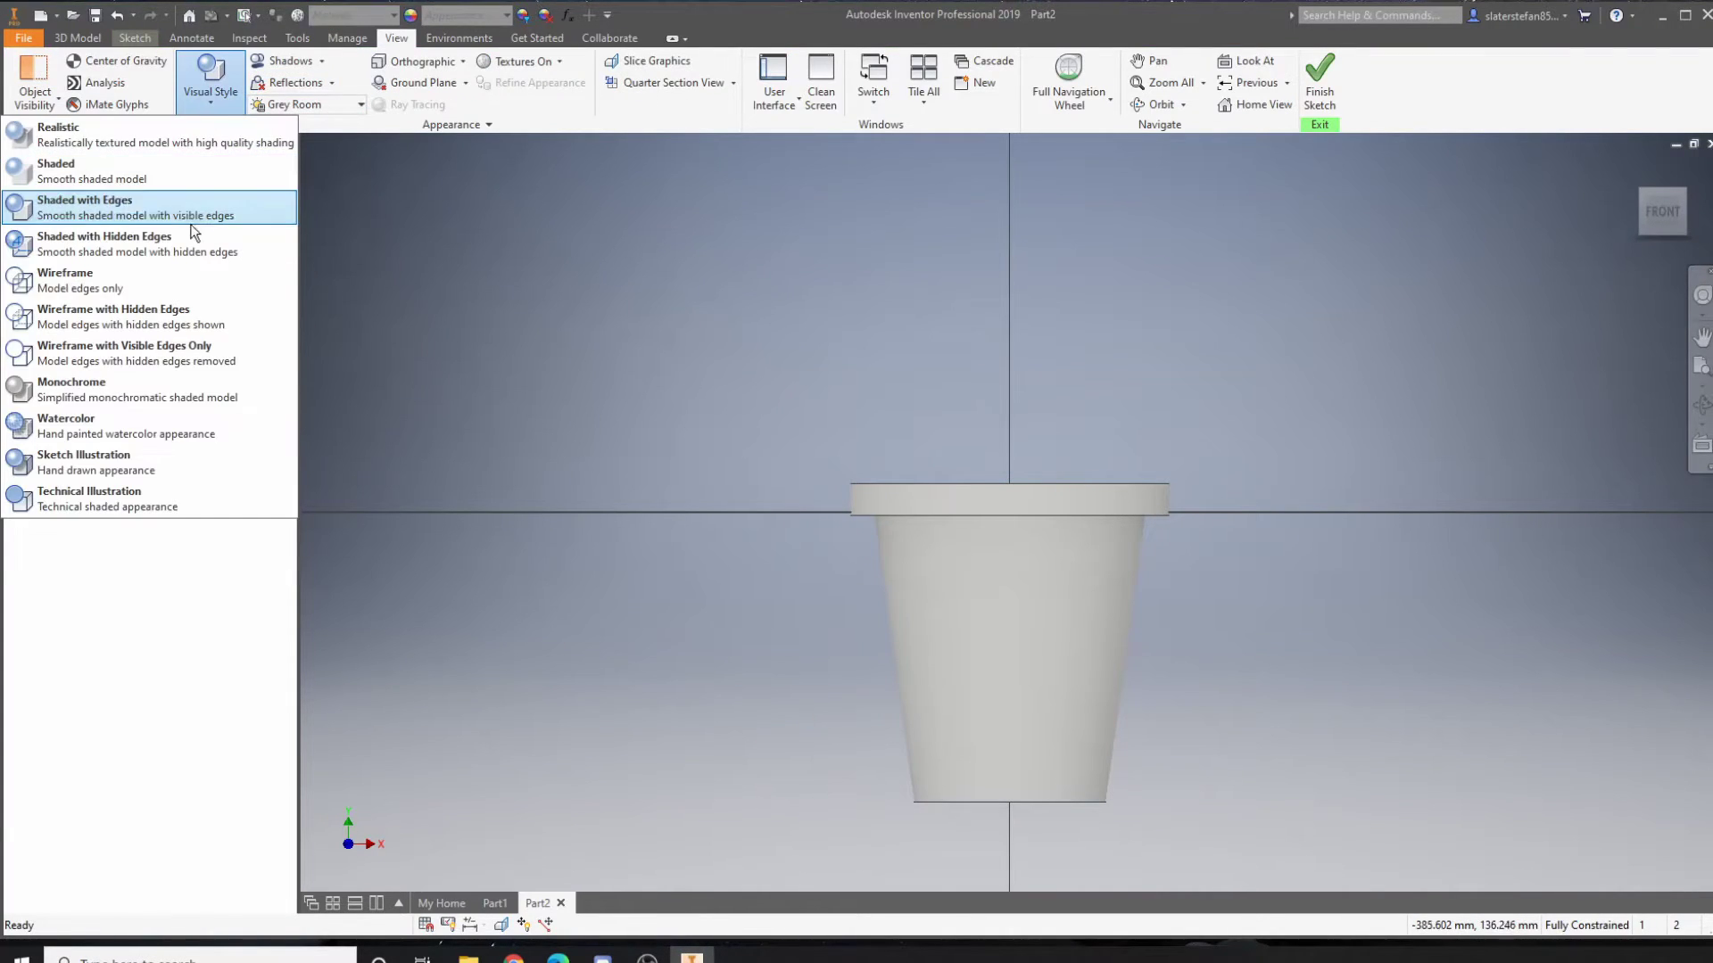
left_click(179, 282)
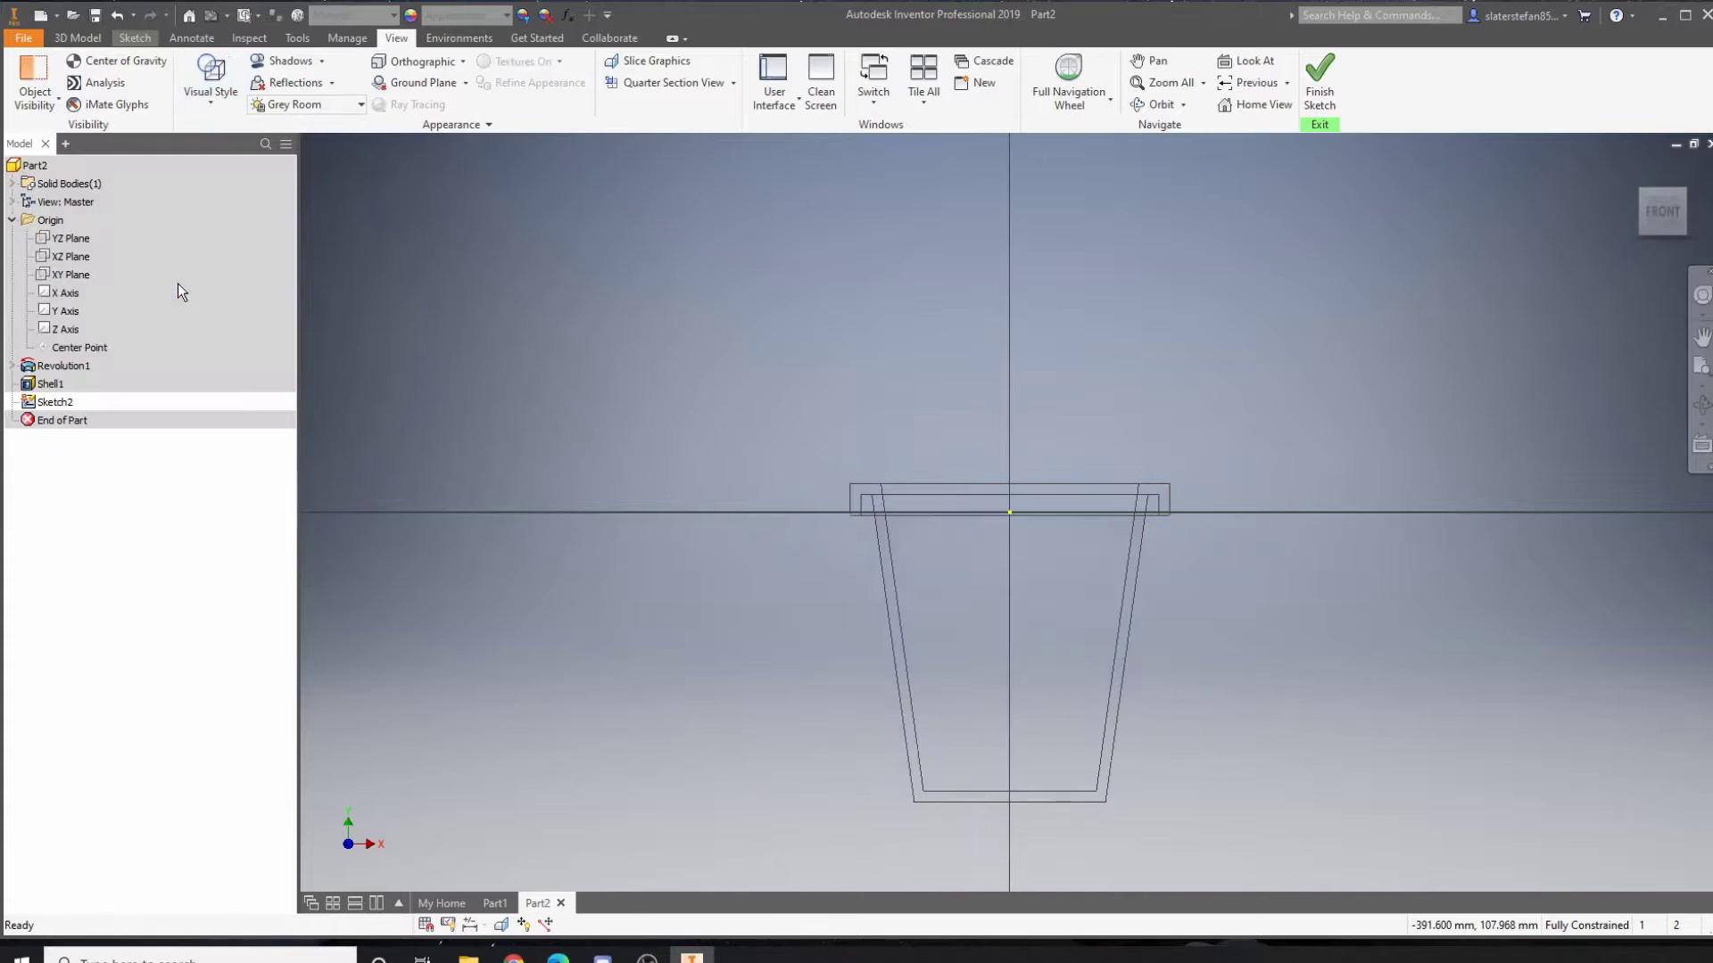
scroll(1122, 666, "up", 4)
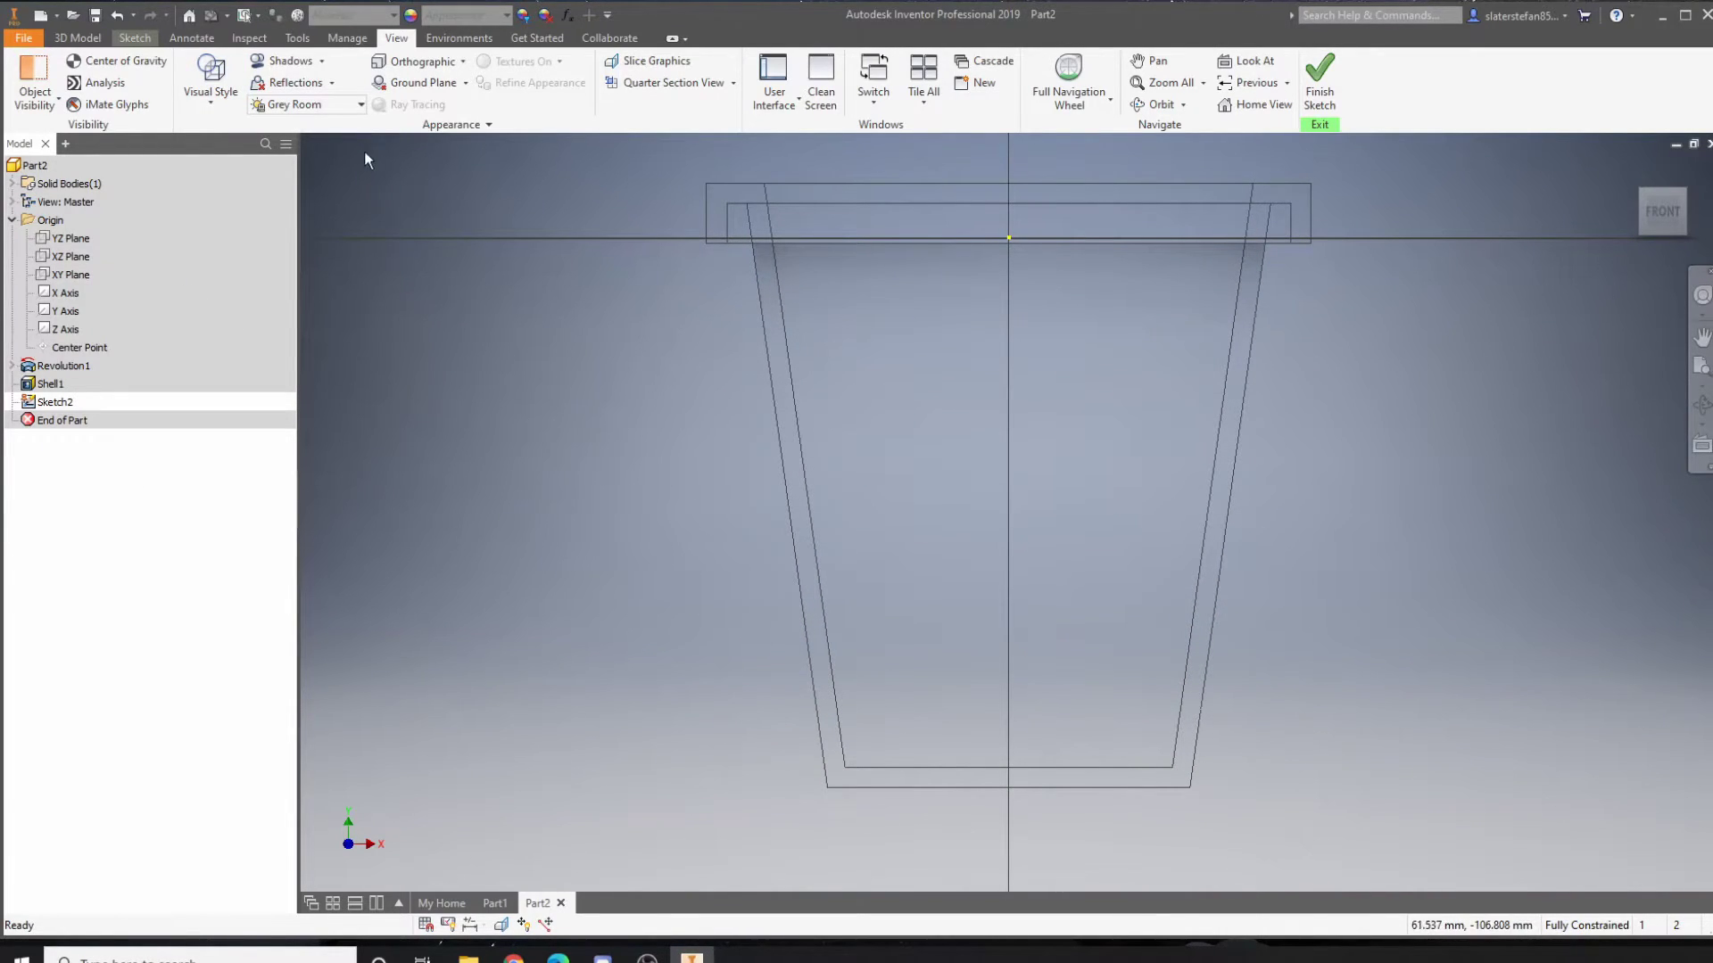
Step: Project the cup's outer right sloped edge into Sketch2
left_click(132, 39)
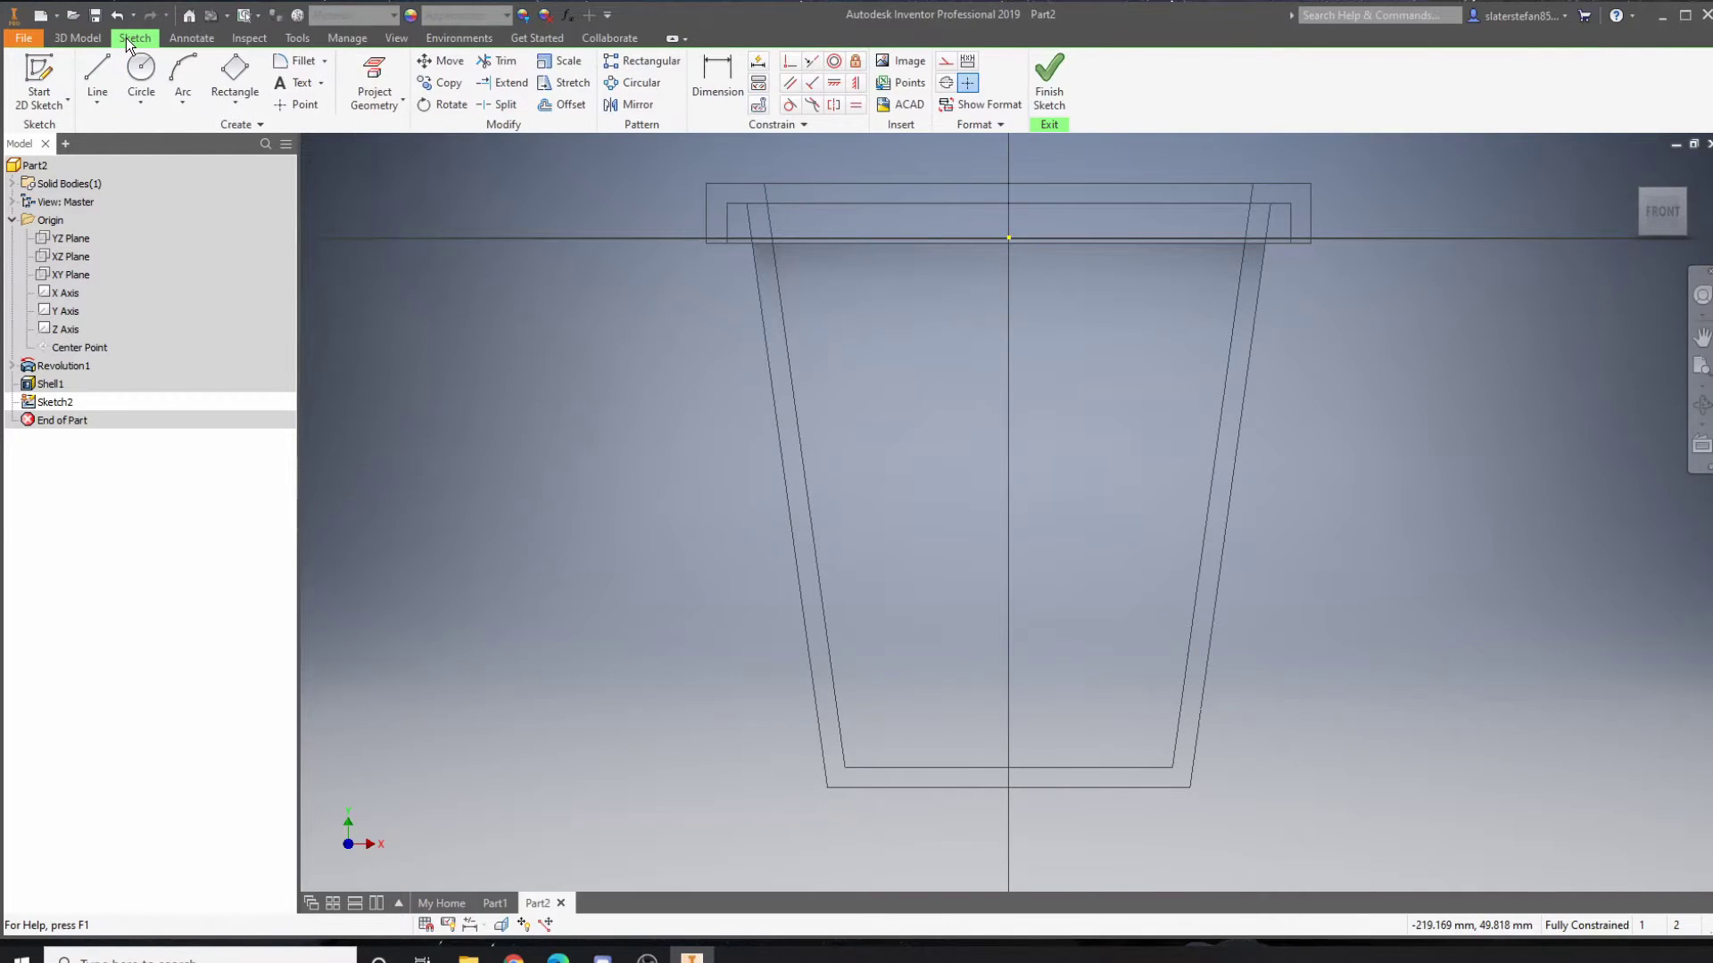
left_click(375, 69)
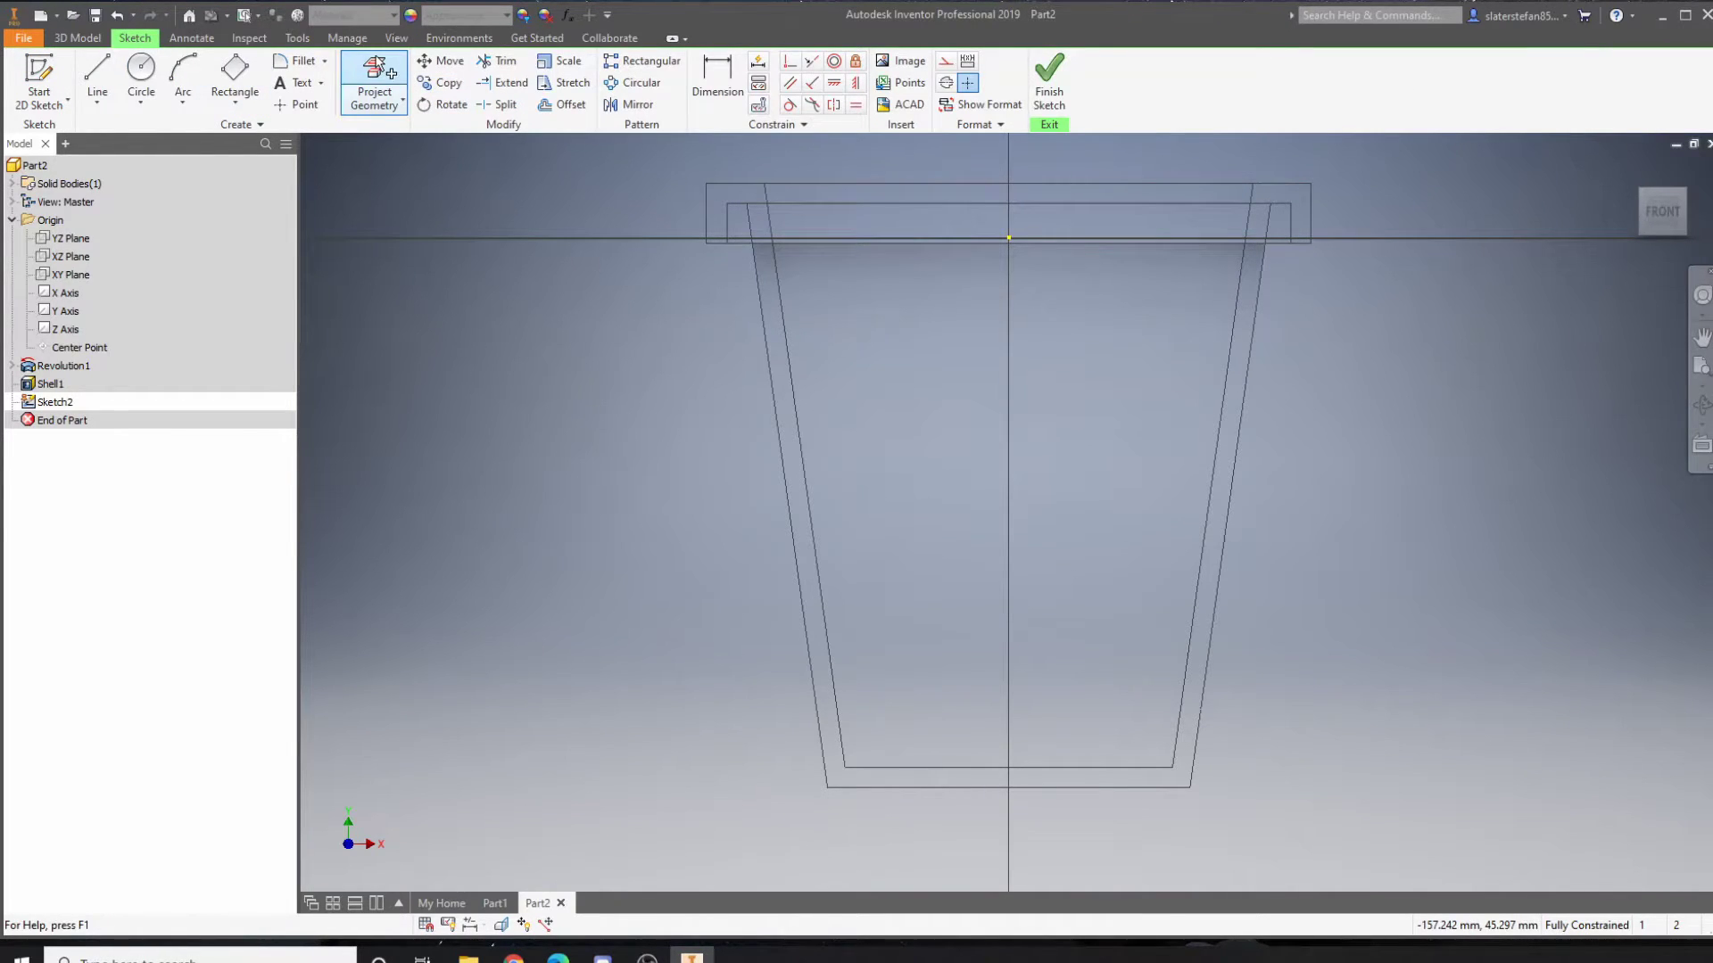
left_click(1240, 452)
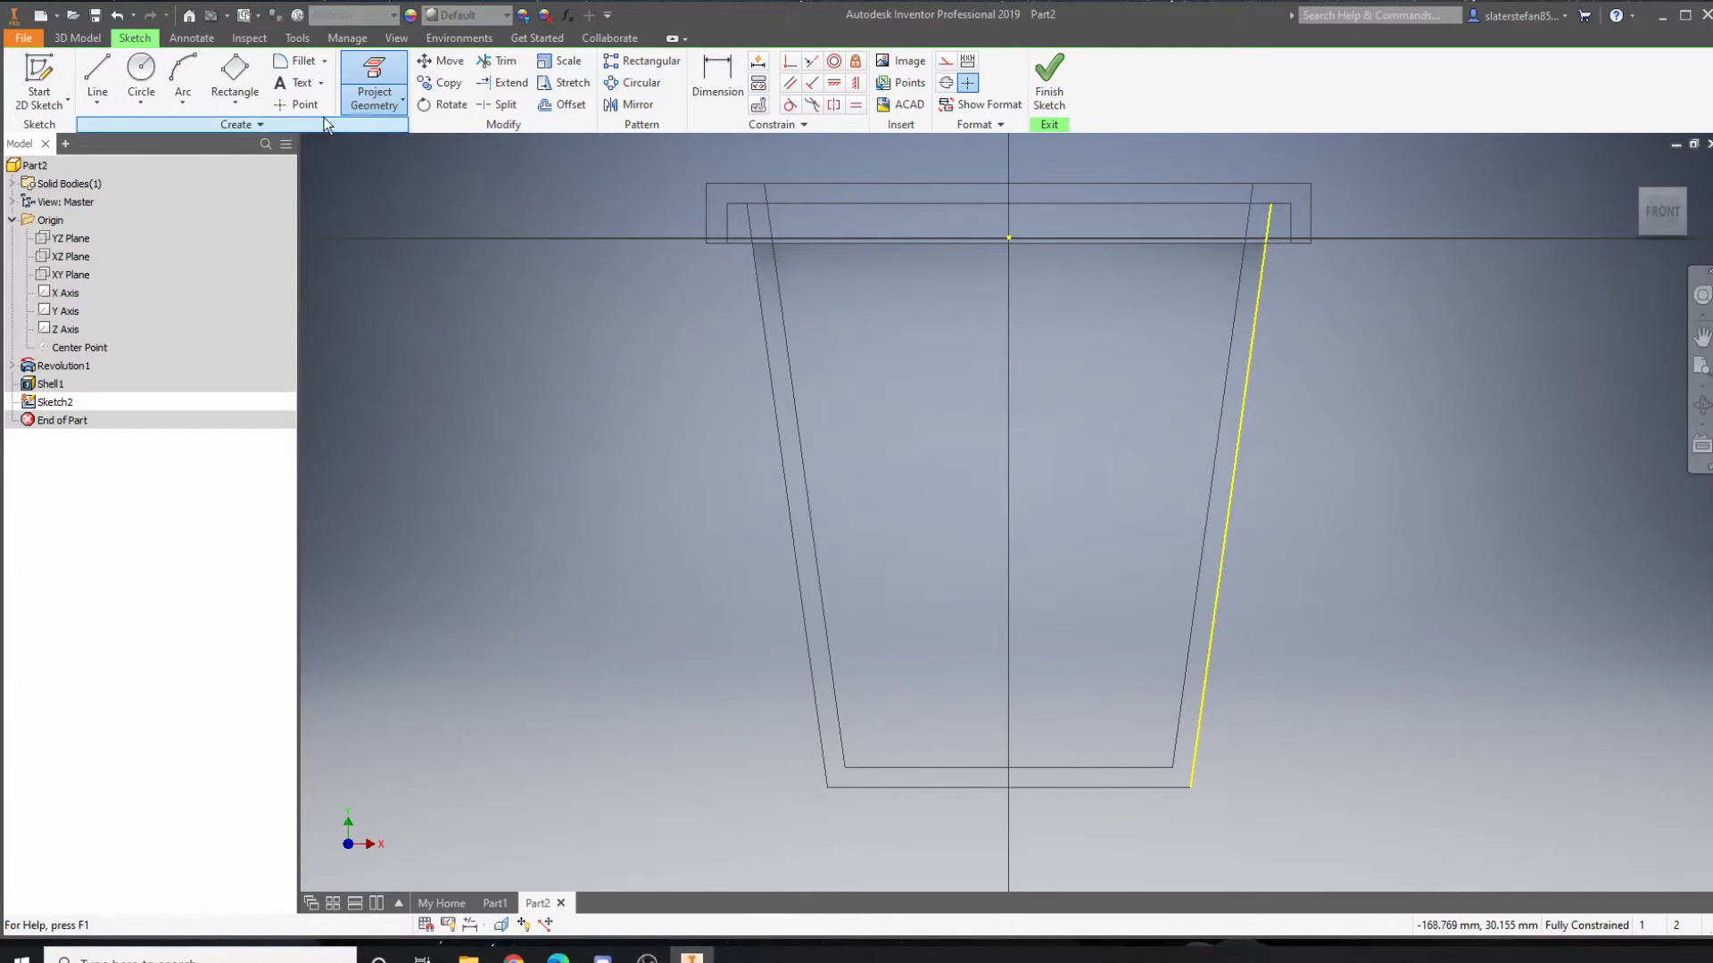
Step: Draw a three-point rectangle along the projected edge from its lower end to its top
left_click(238, 103)
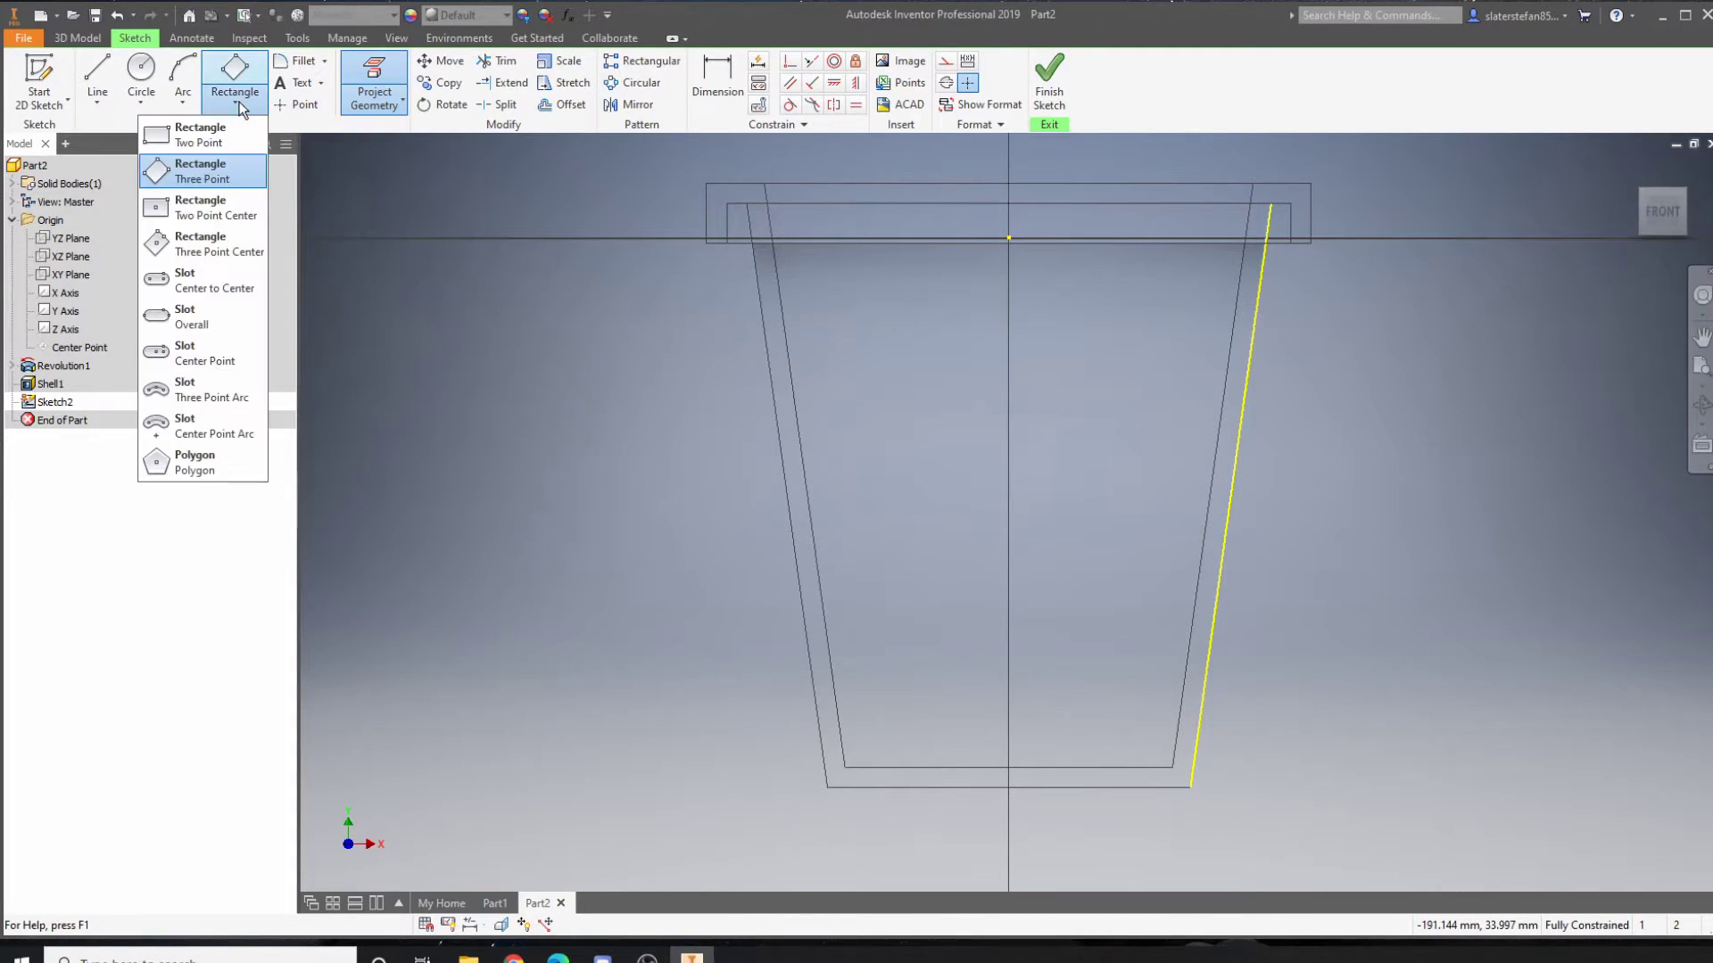
left_click(221, 174)
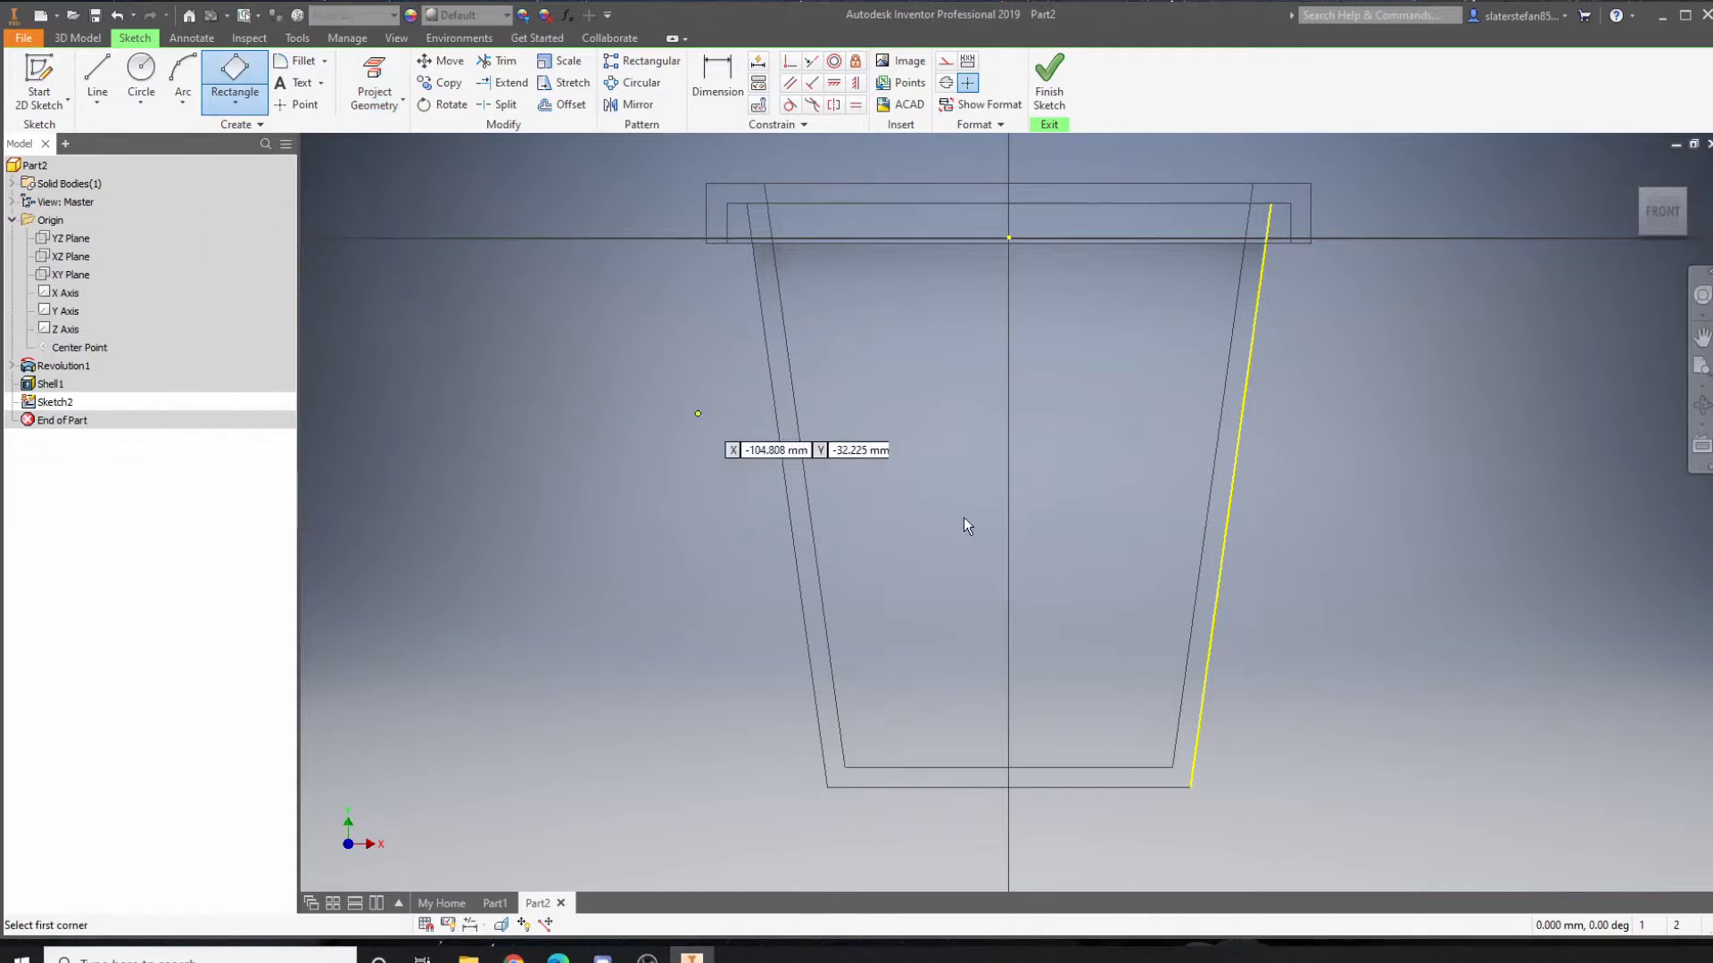
left_click(1197, 736)
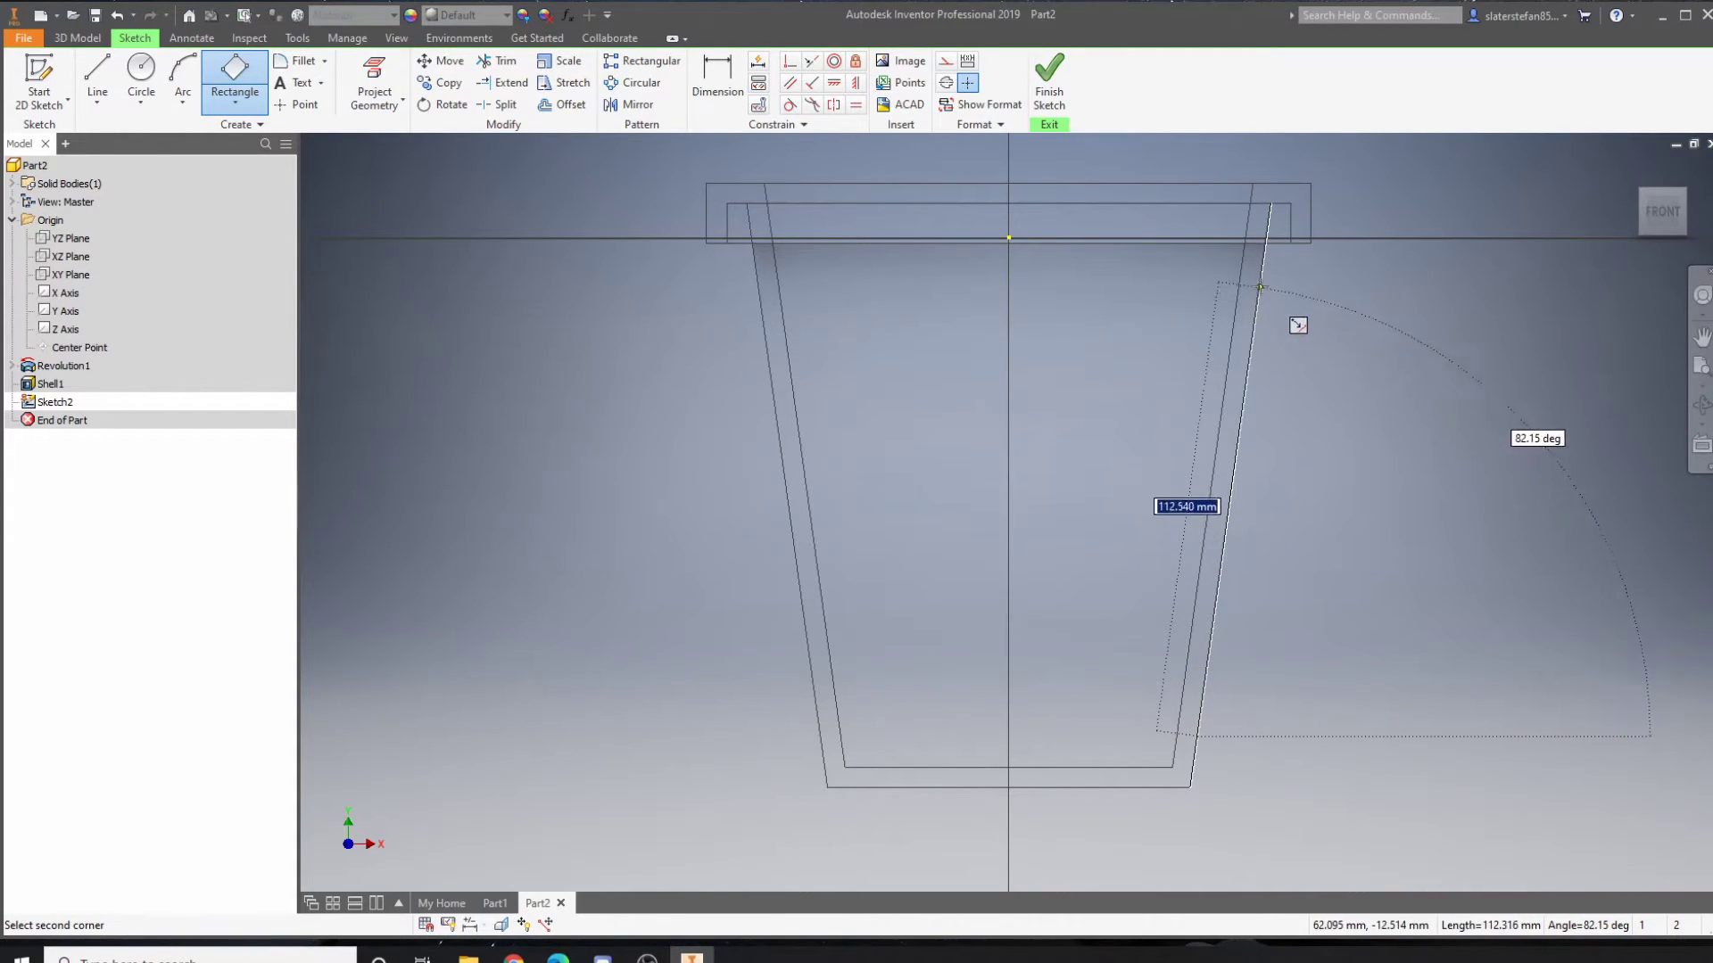
left_click(1268, 207)
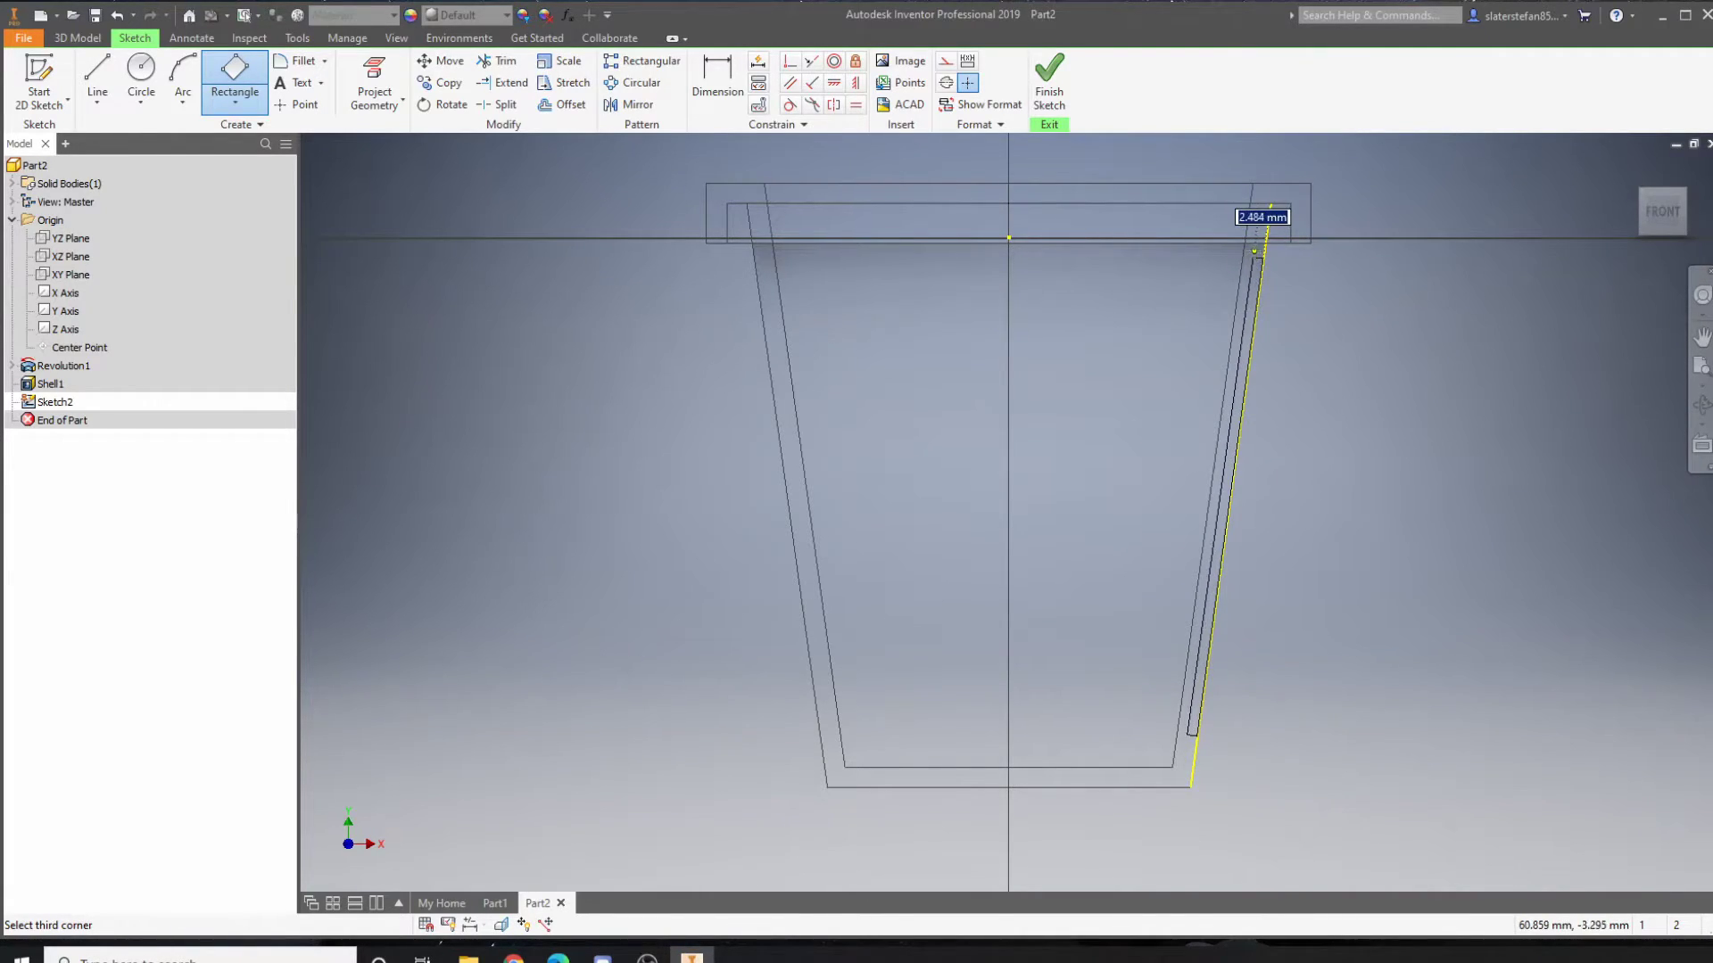
Step: Complete the thin rectangle and dimension its bottom 10 mm above the cup bottom
left_click(1256, 252)
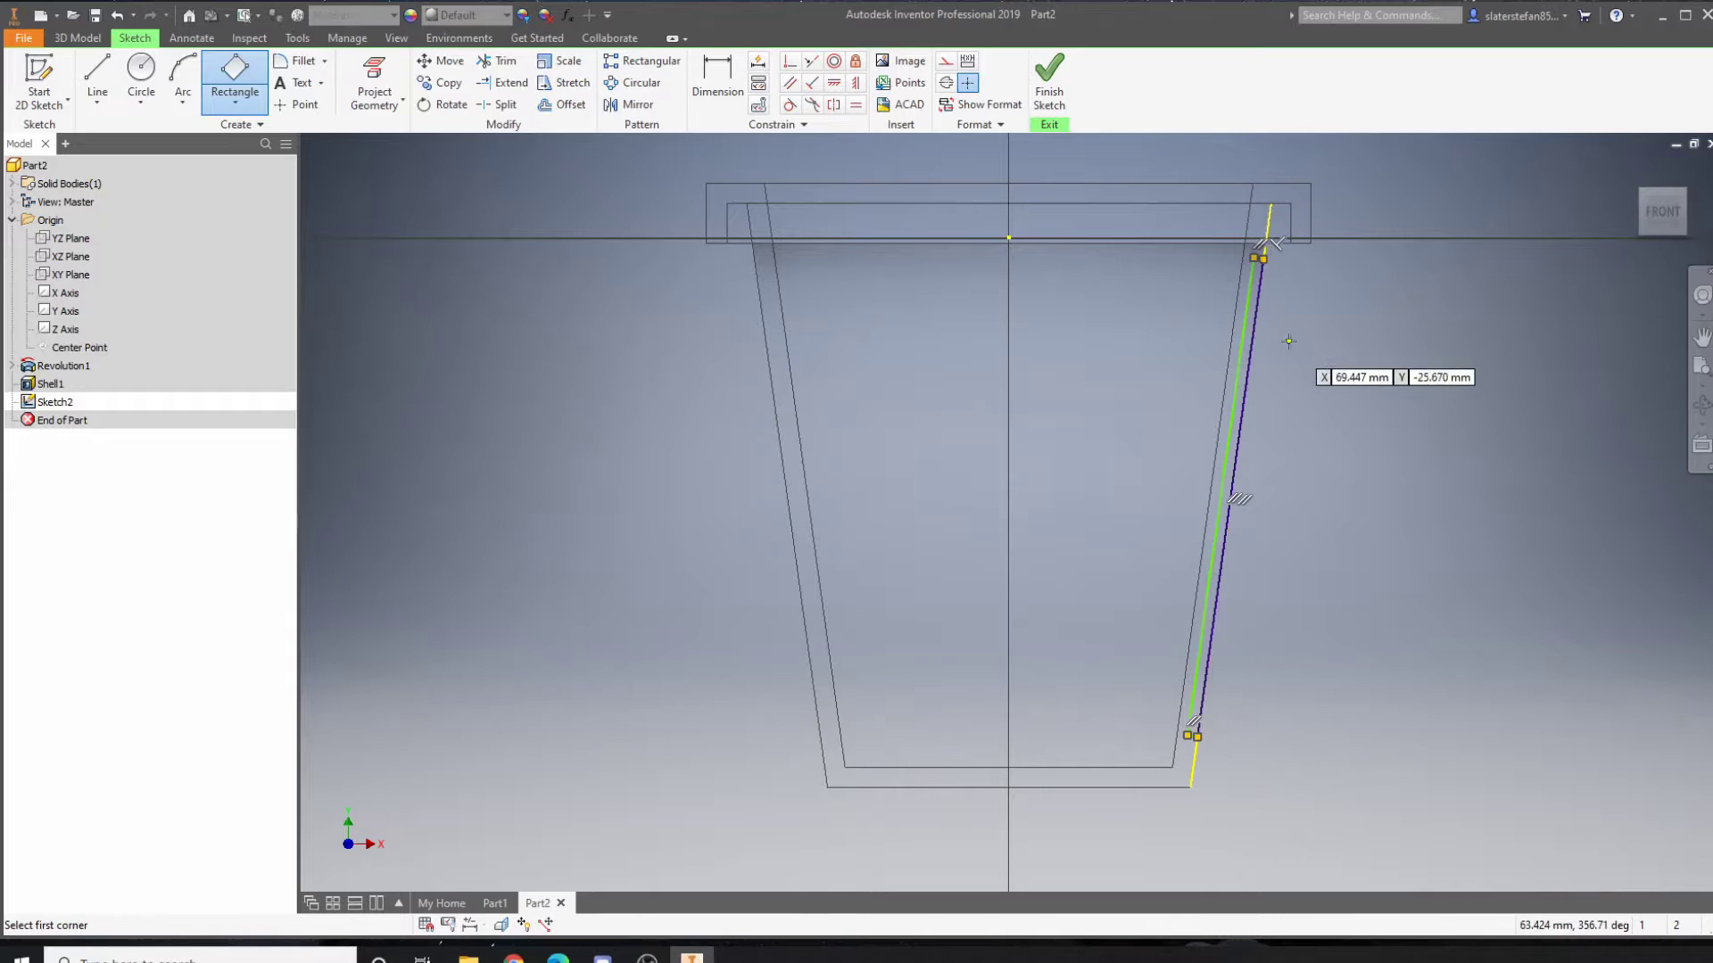
left_click(728, 92)
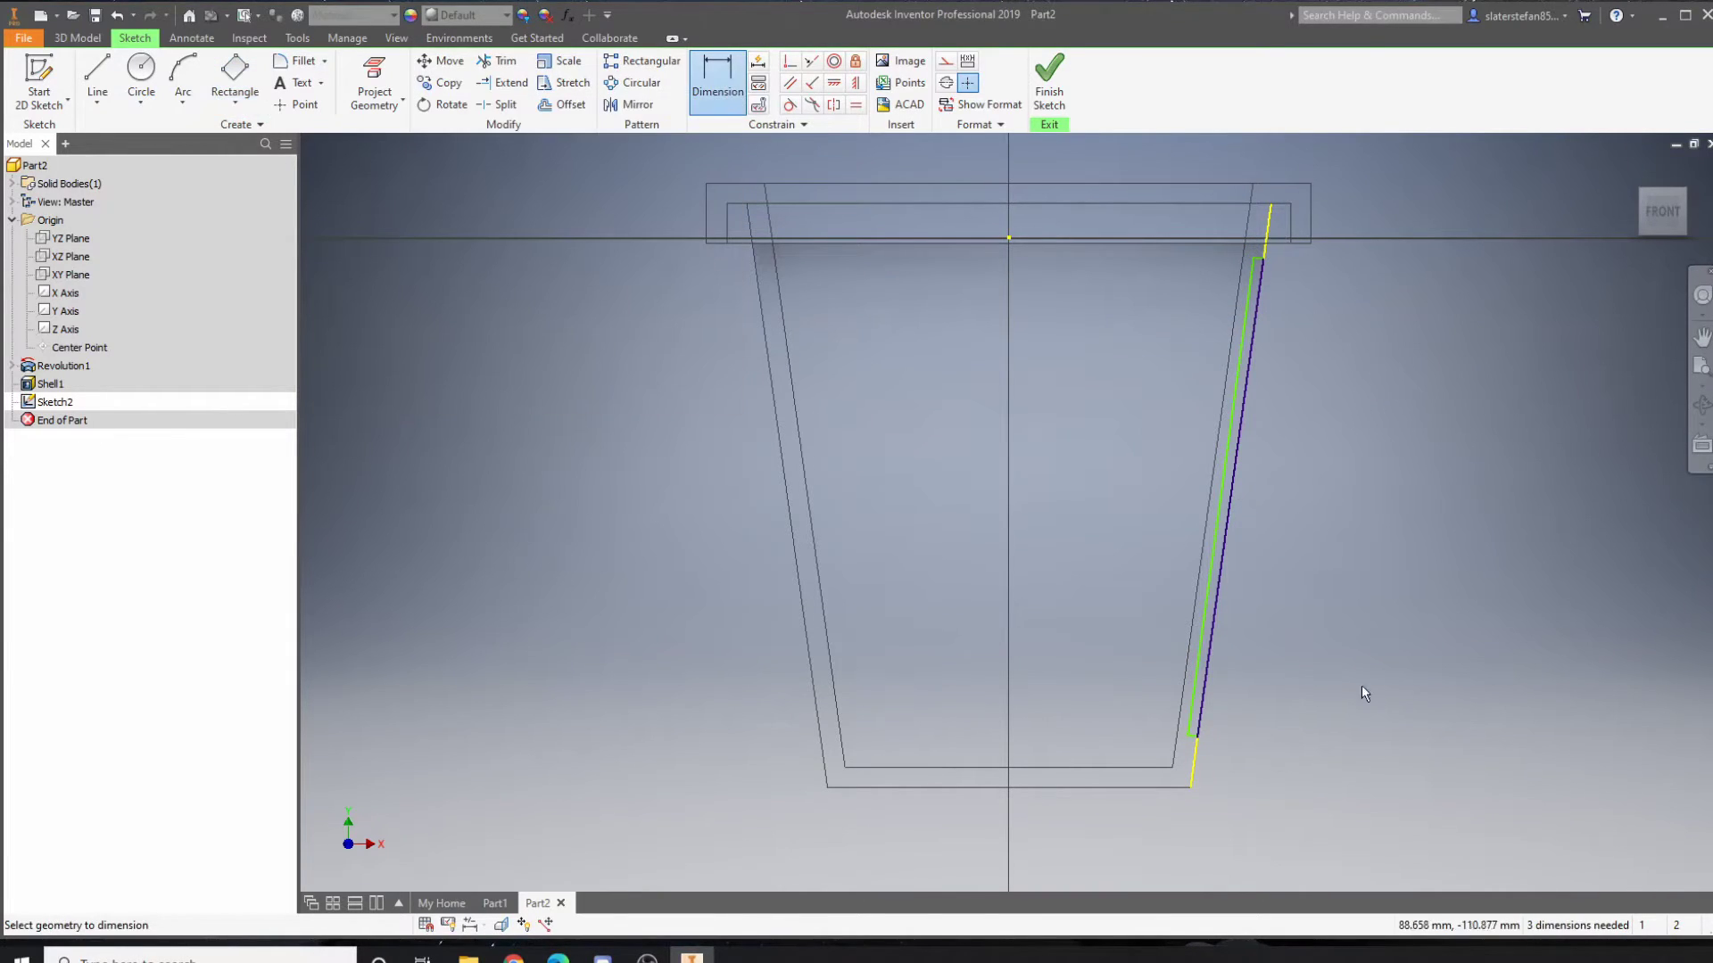
scroll(1186, 767, "up", 5)
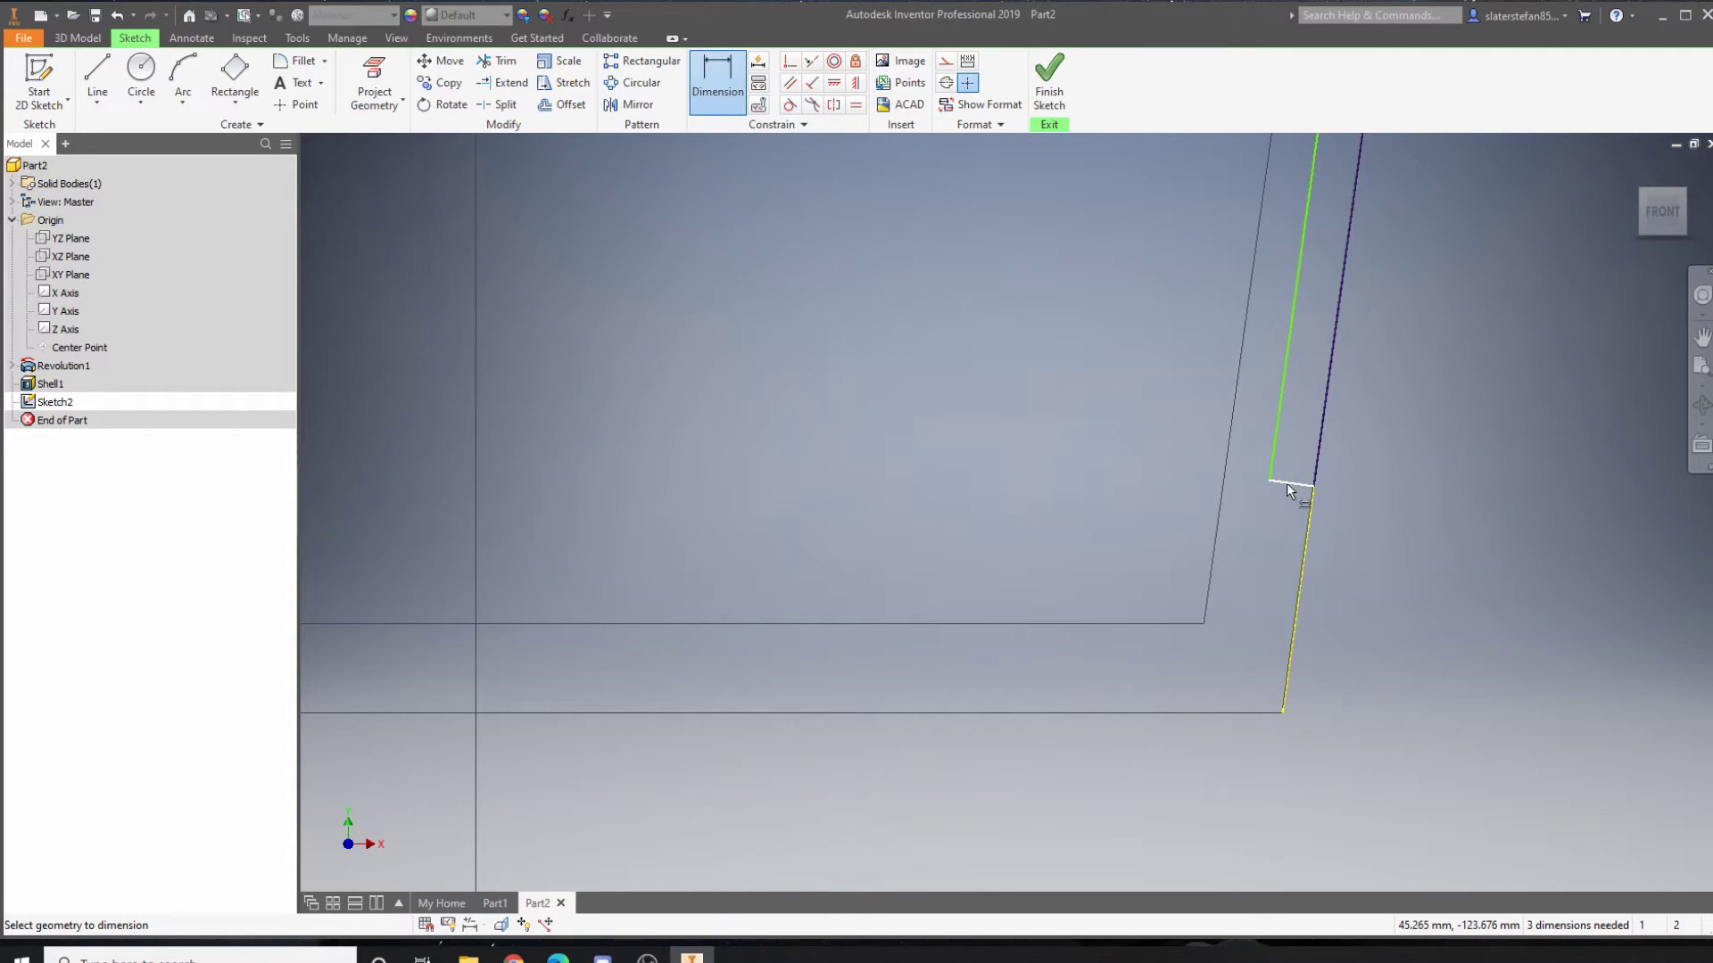
left_click(1286, 484)
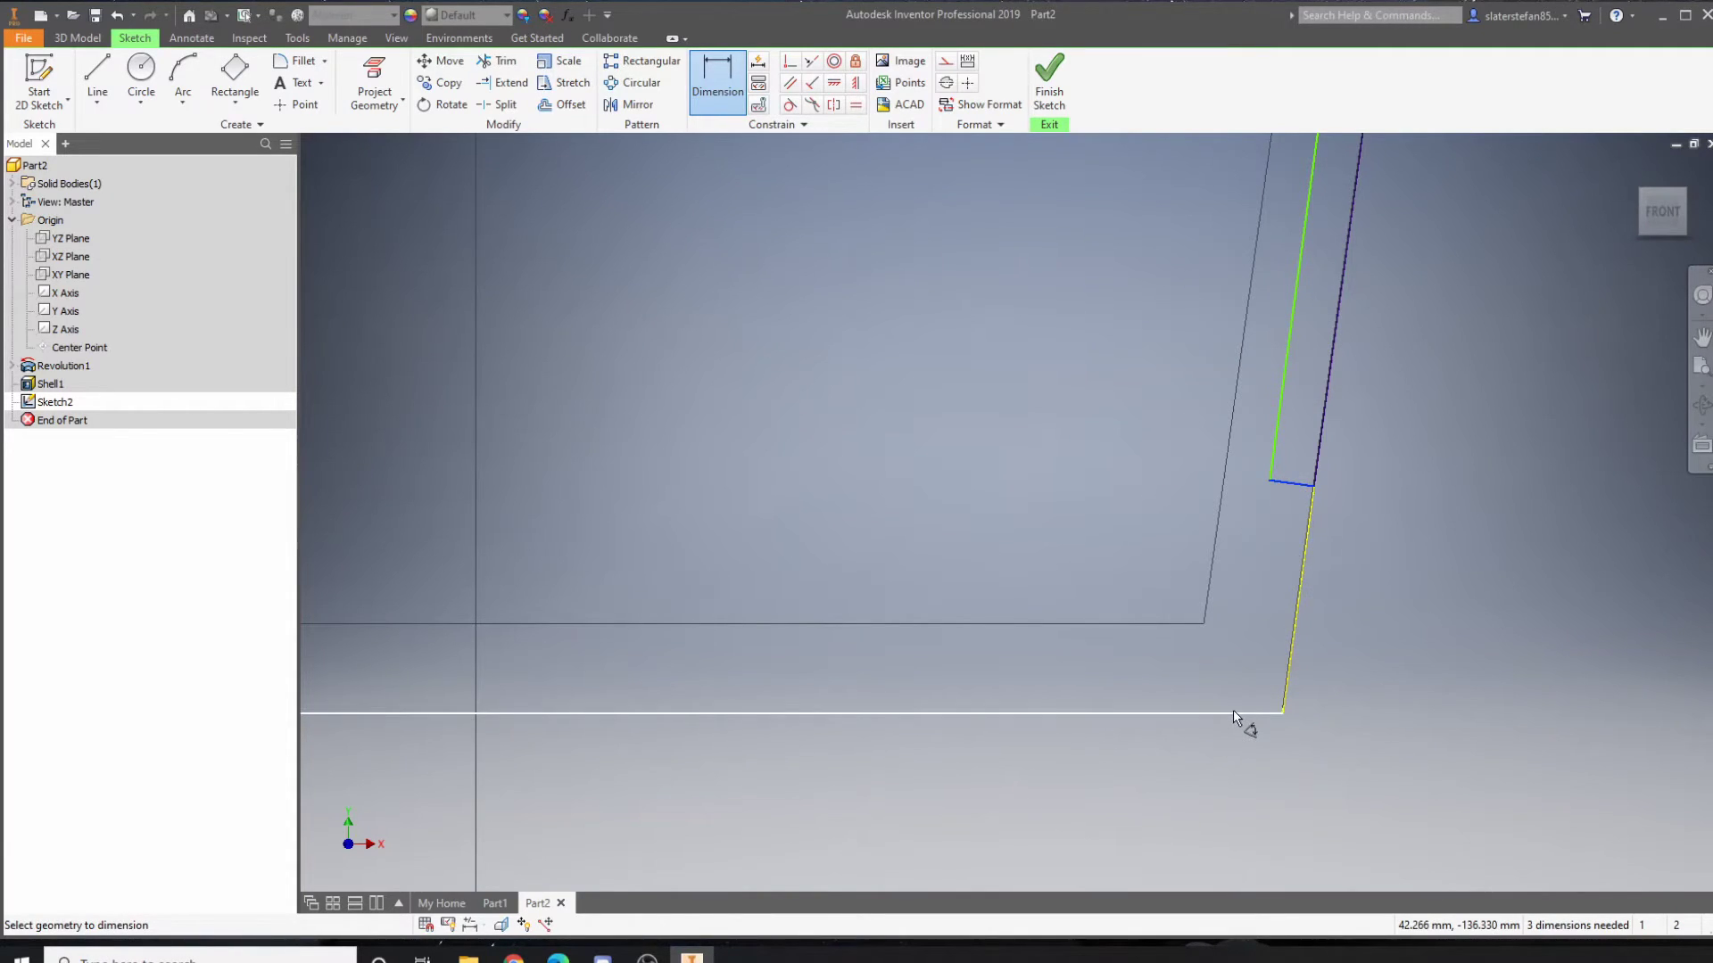
left_click(1233, 712)
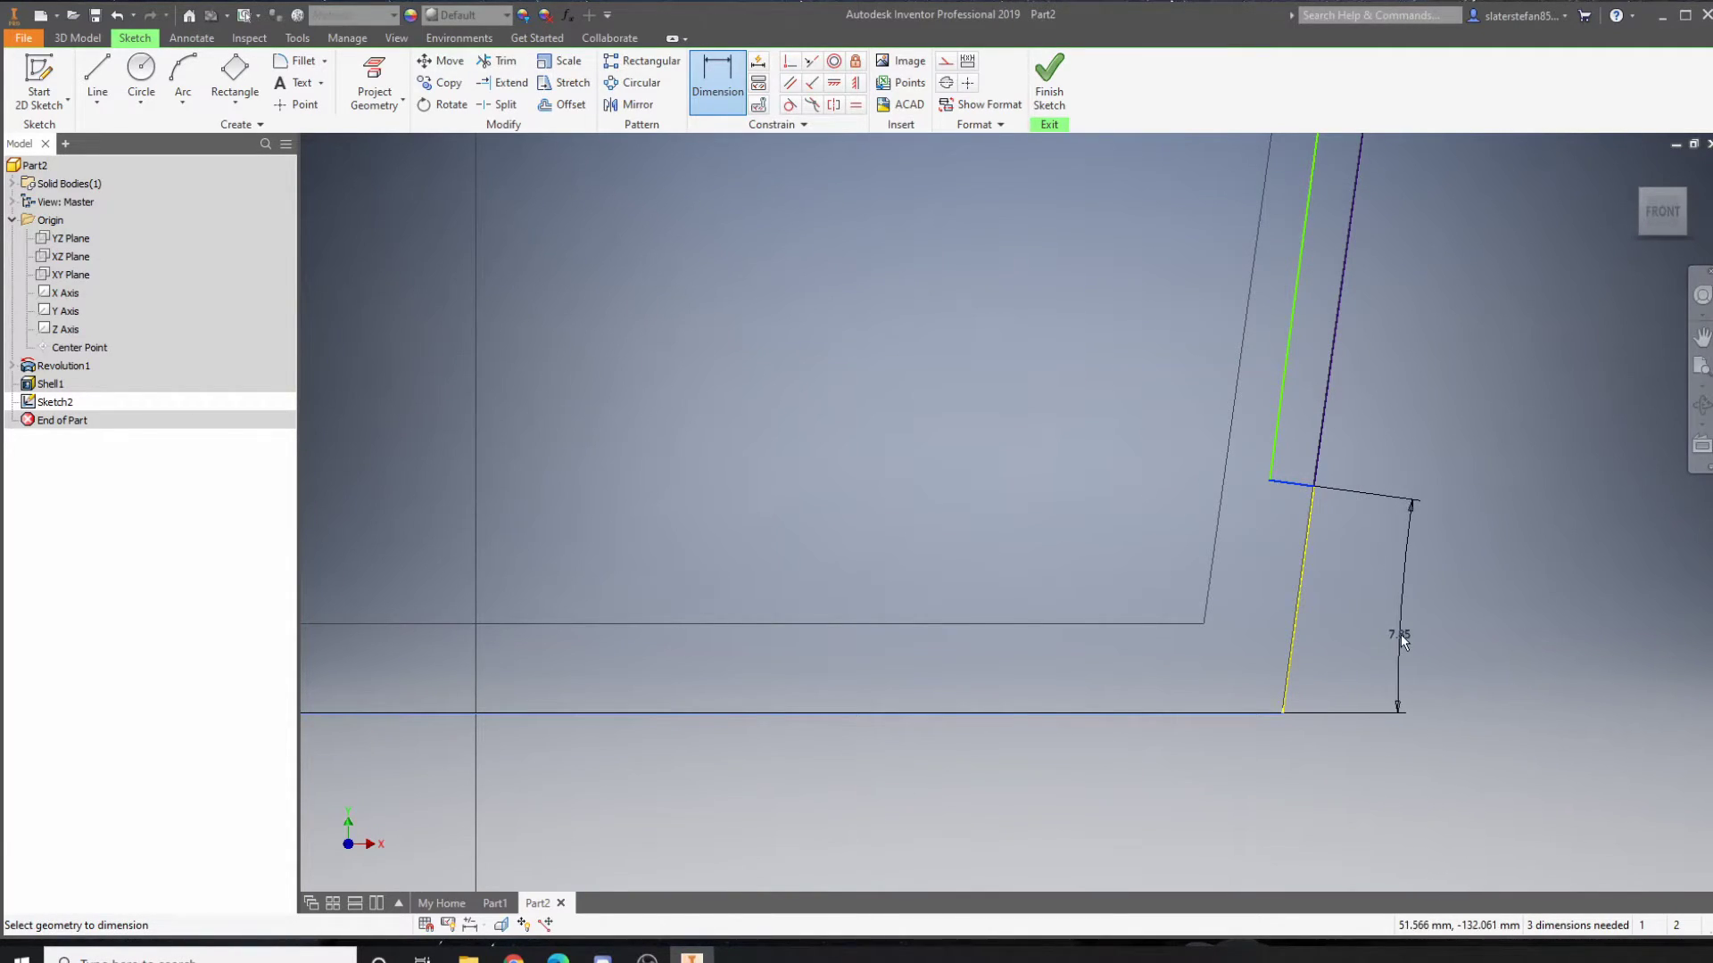
key("Escape")
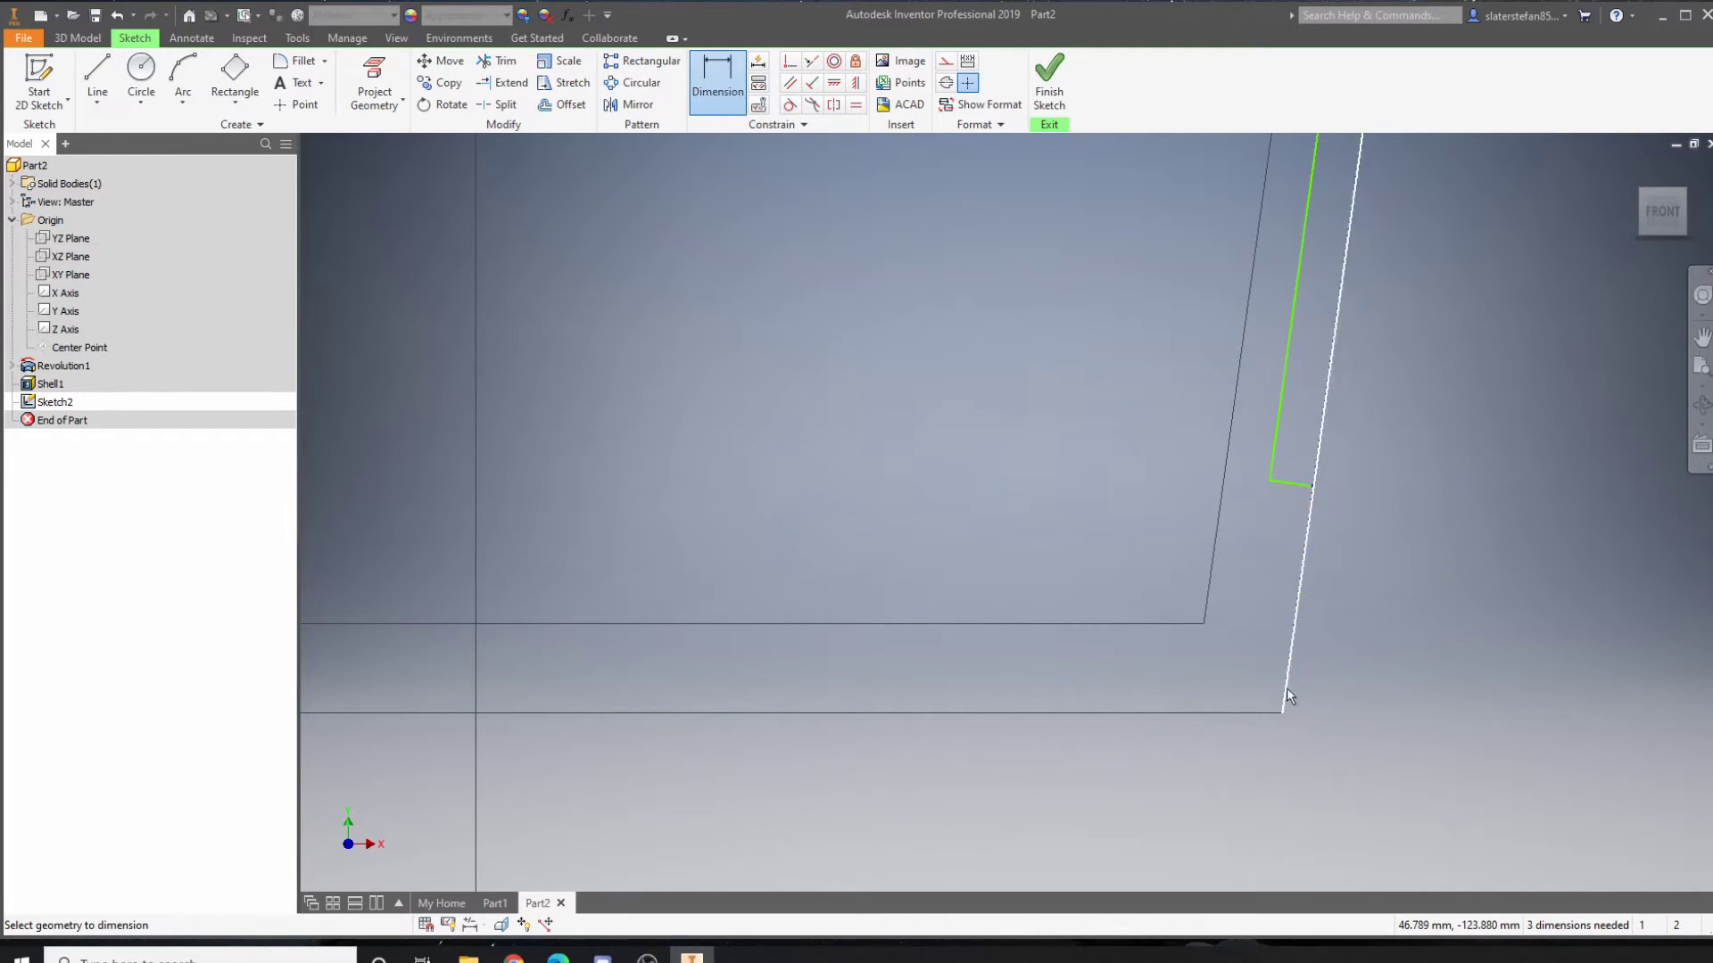
left_click(1257, 714)
left_click(1408, 640)
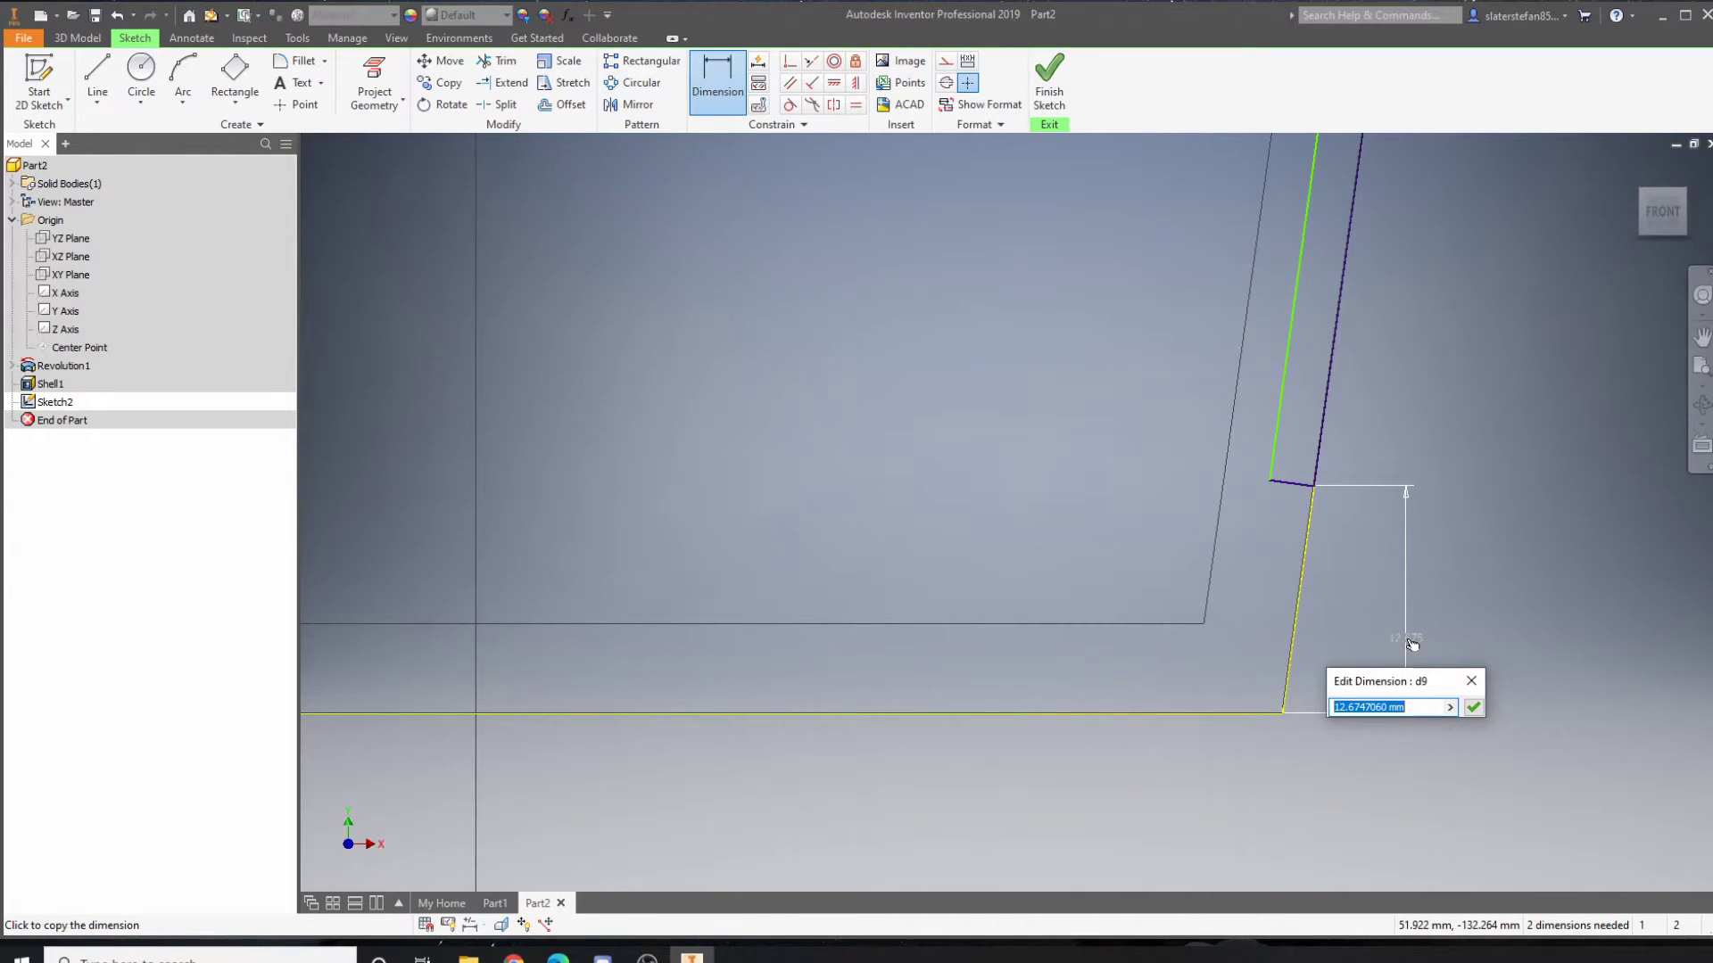
type("10")
key("Return")
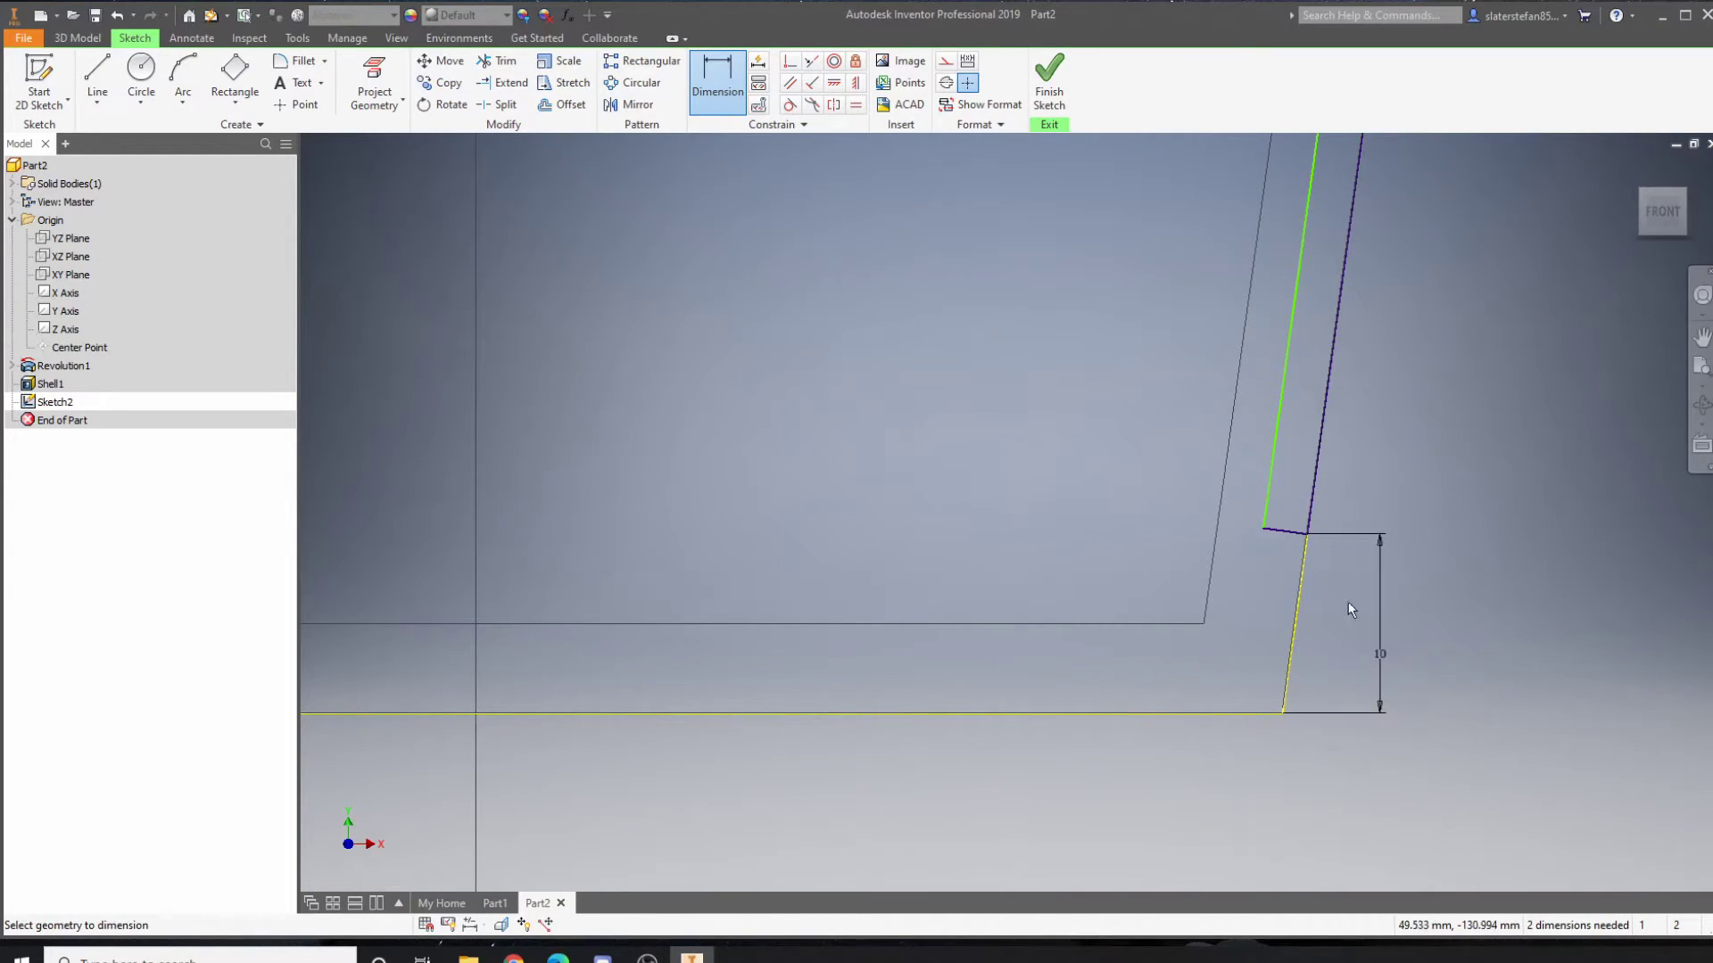
Step: Dimension the rectangle's length to 130 mm
left_click(1282, 527)
scroll(1282, 526, "down", 4)
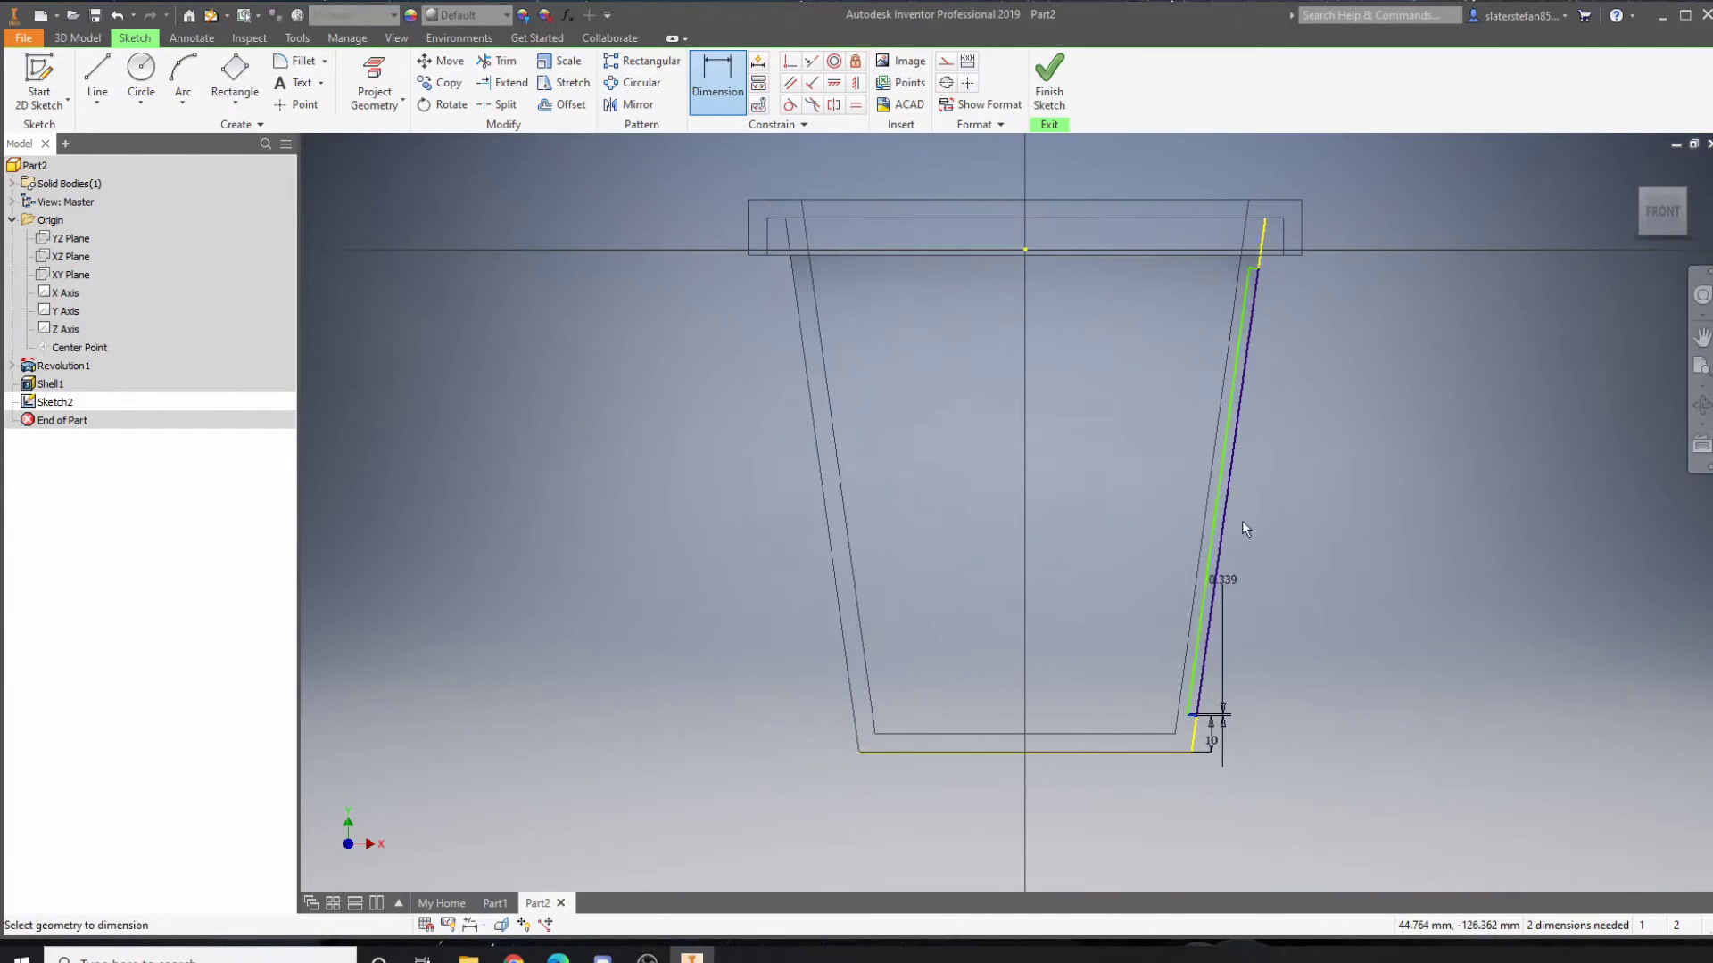
scroll(1260, 266, "up", 3)
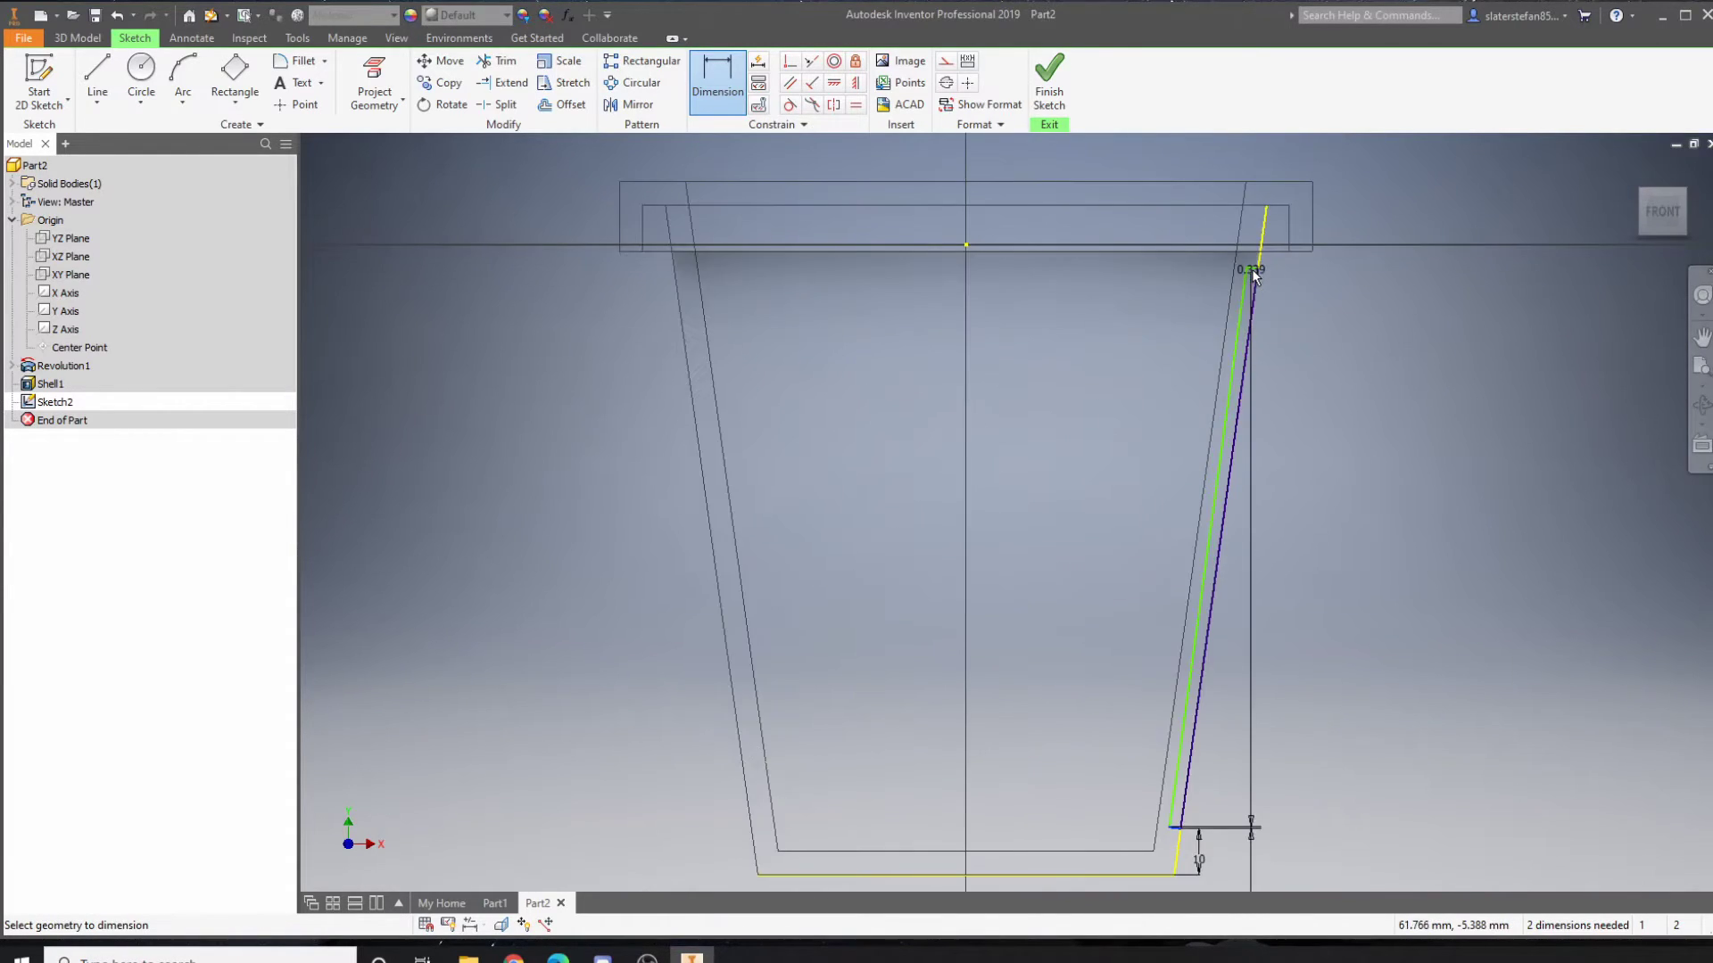
left_click(1250, 270)
left_click(1308, 446)
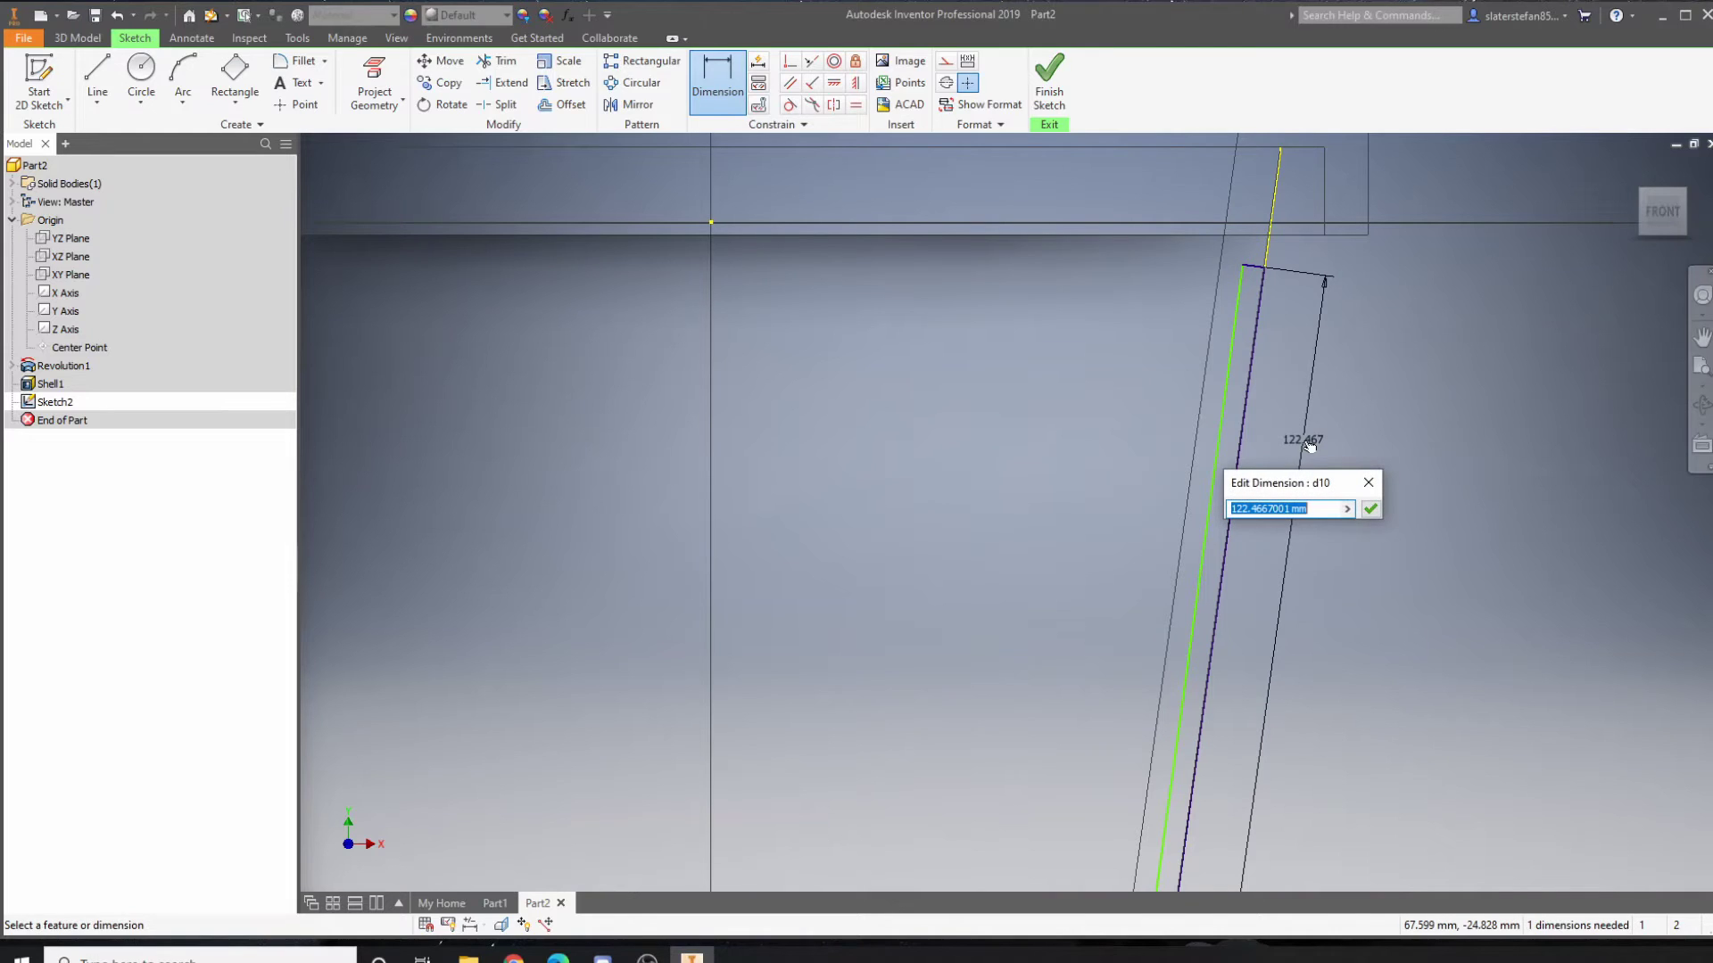
type("130")
key("Return")
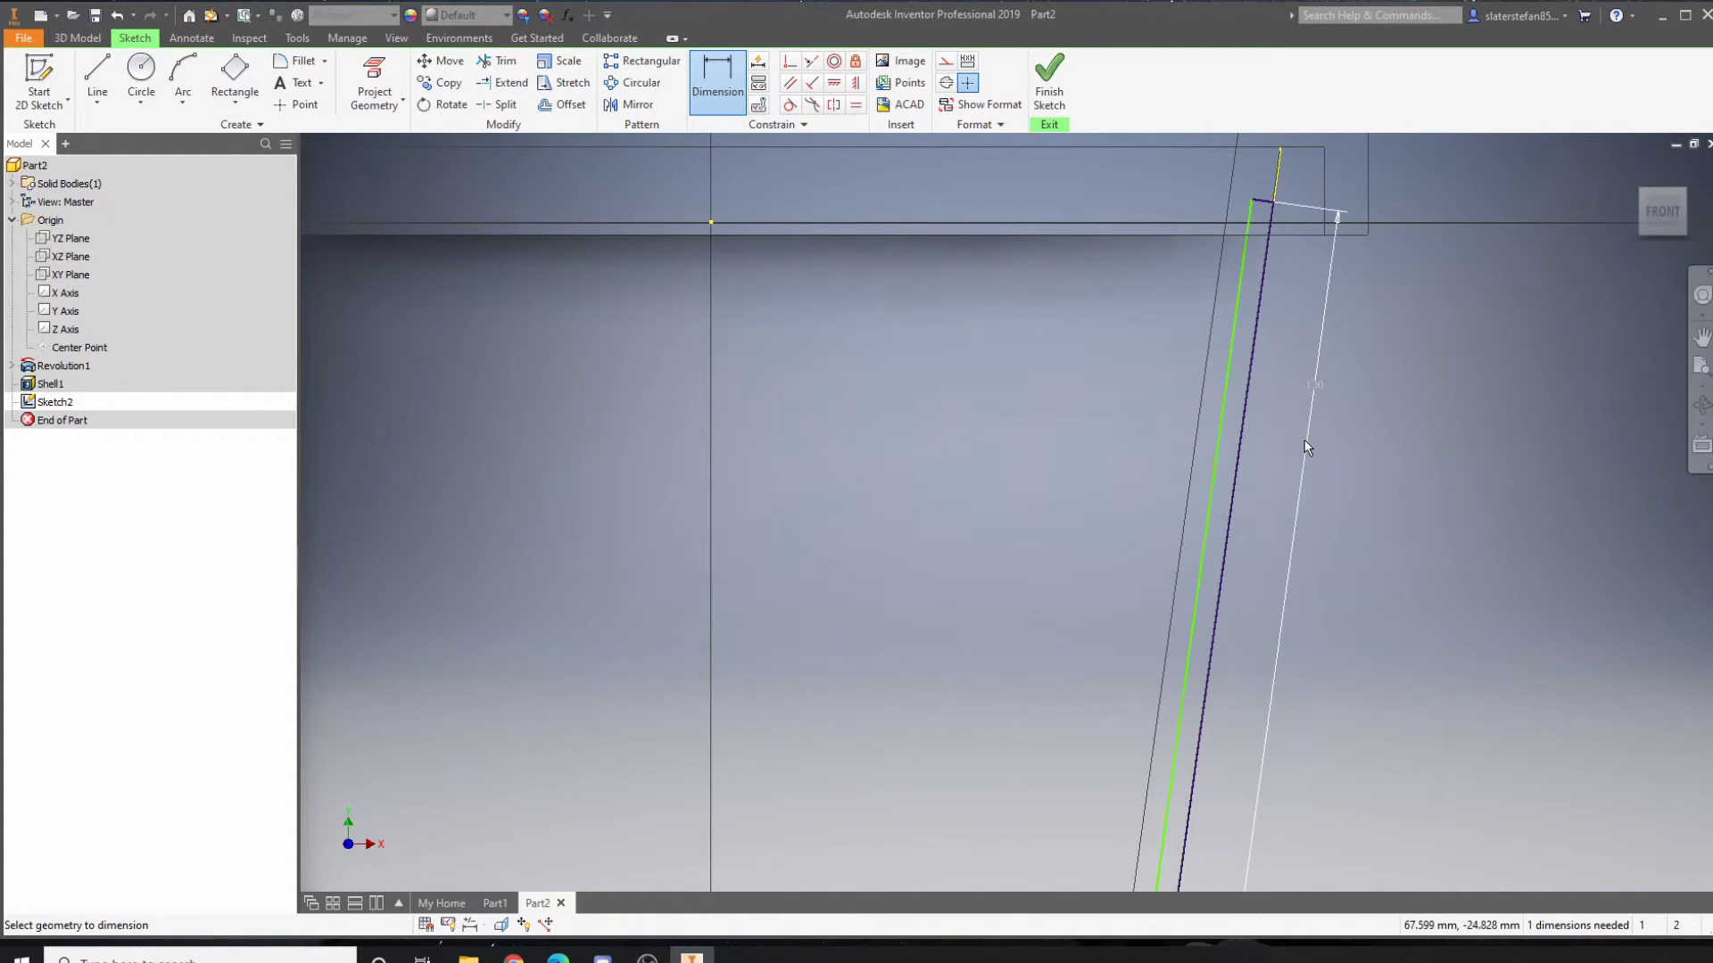
Step: Dimension the rectangle's width to 2.5 mm, fully constraining it
left_click(1251, 393)
left_click(1228, 394)
scroll(1447, 635, "down", 5)
scroll(1447, 635, "up", 2)
middle_click_drag(1412, 515, 1397, 850)
left_click(1319, 631)
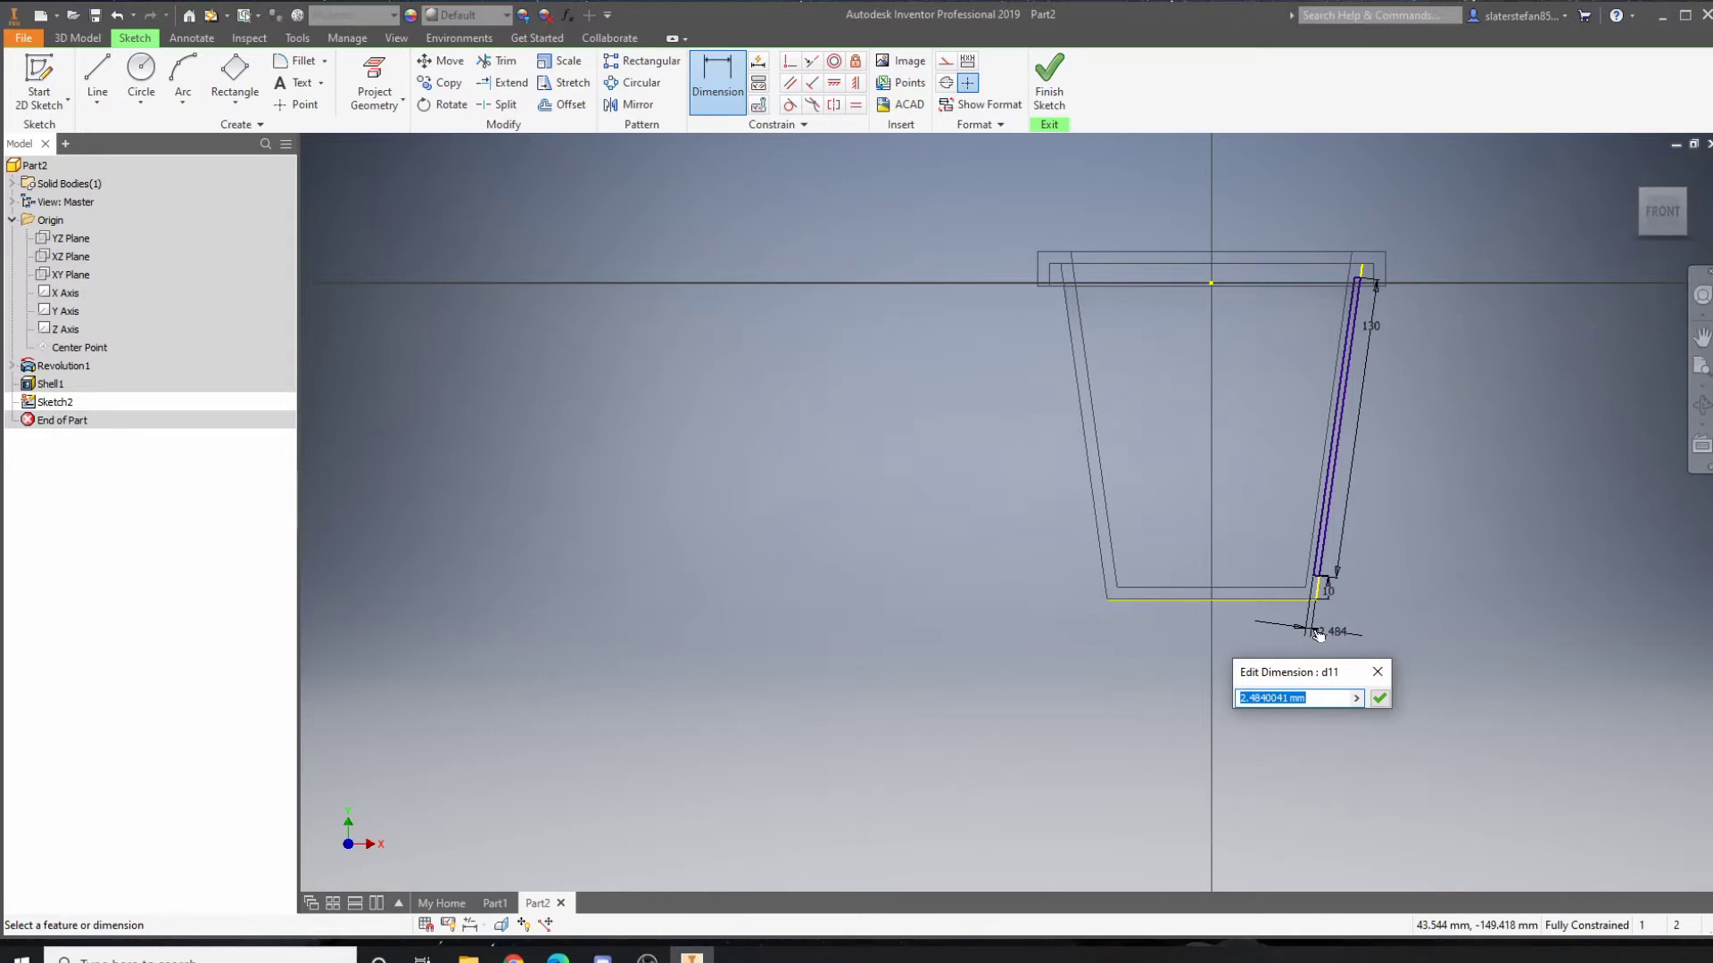
type("2.")
key("Return")
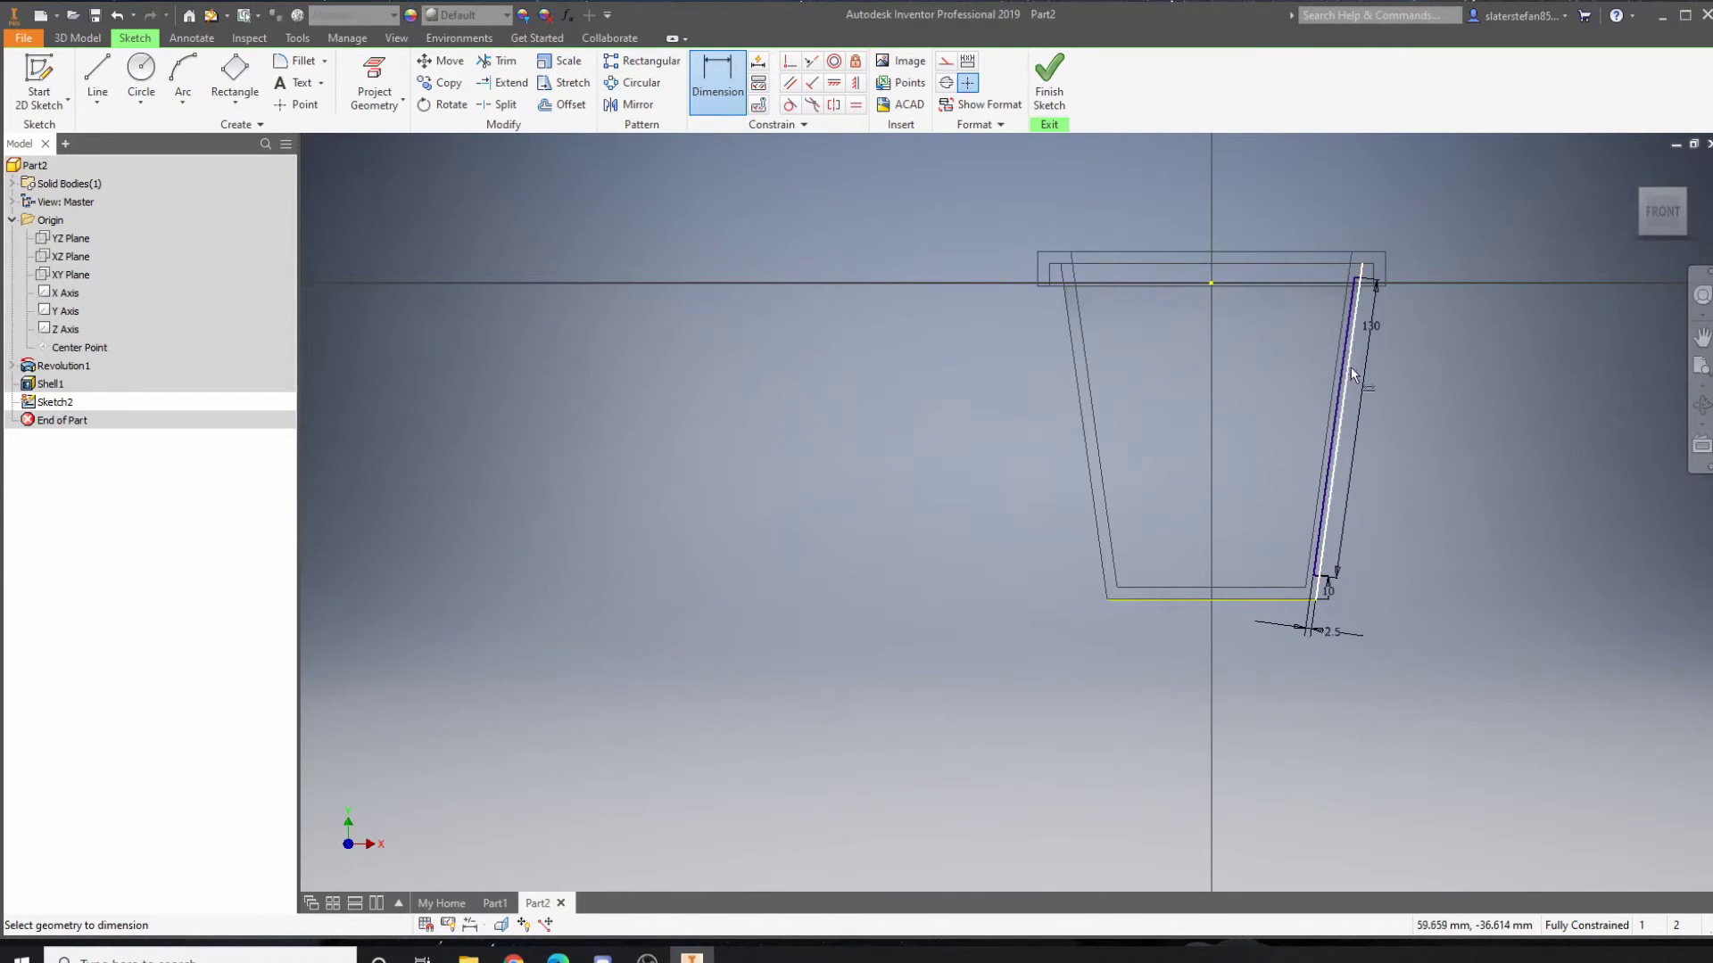
scroll(1390, 377, "down", 3)
middle_click_drag(1392, 384, 1434, 422)
scroll(1435, 423, "up", 3)
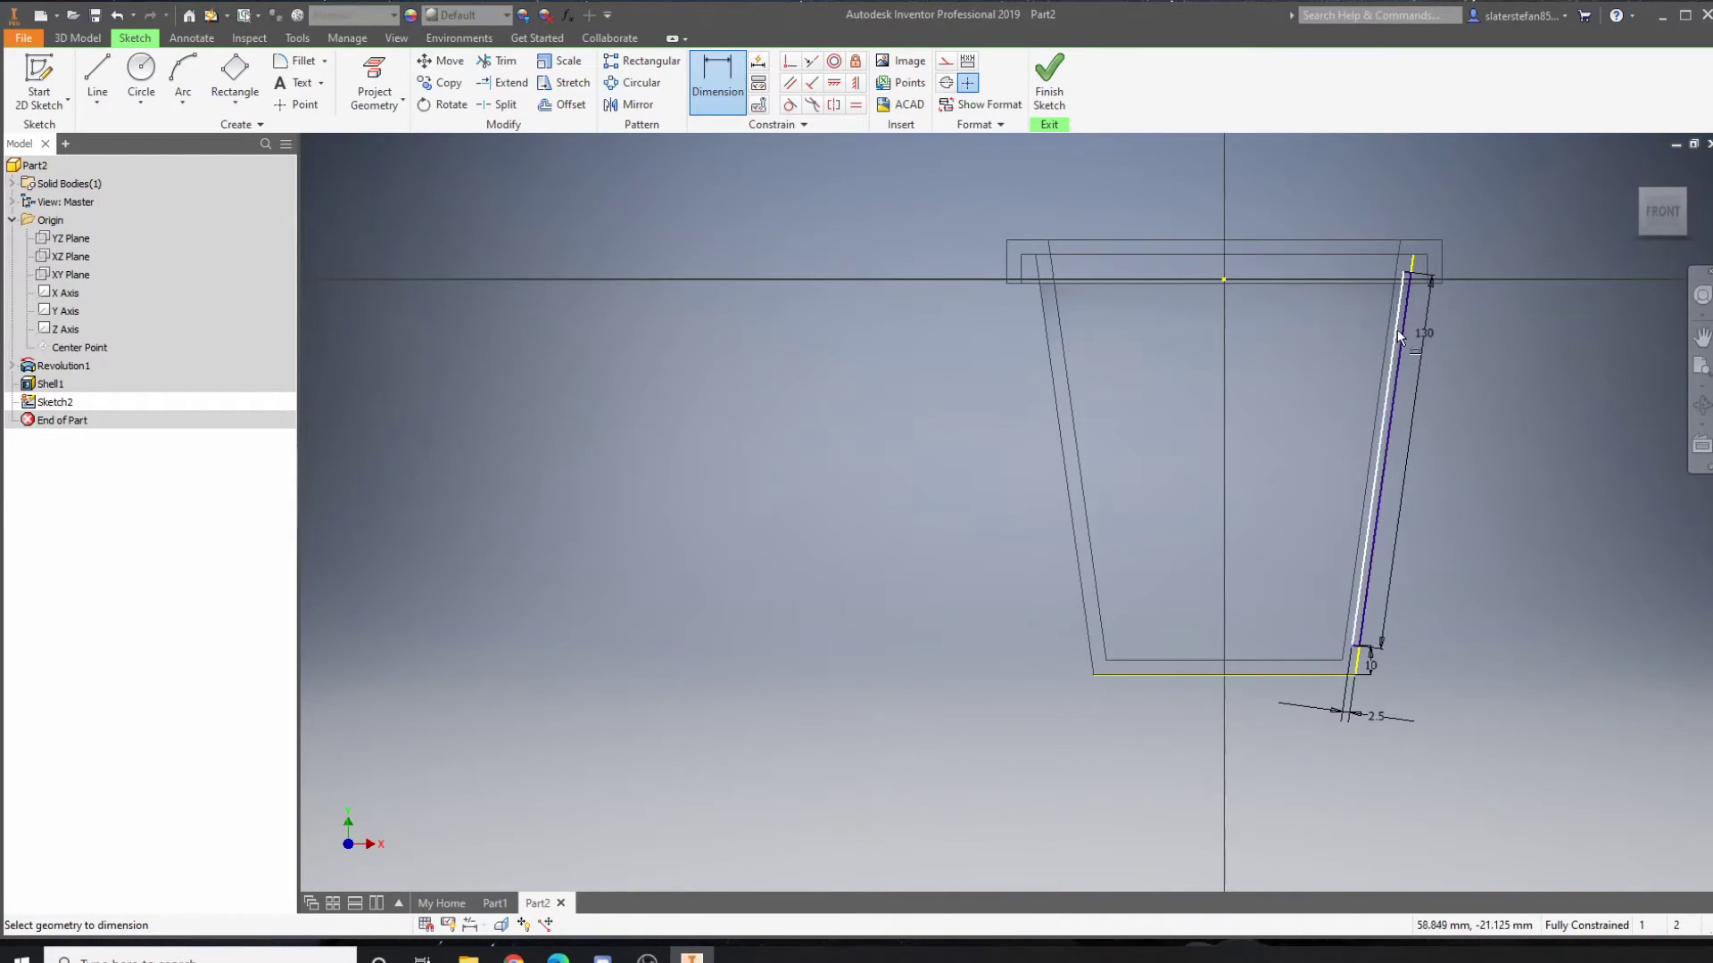
left_click(1049, 89)
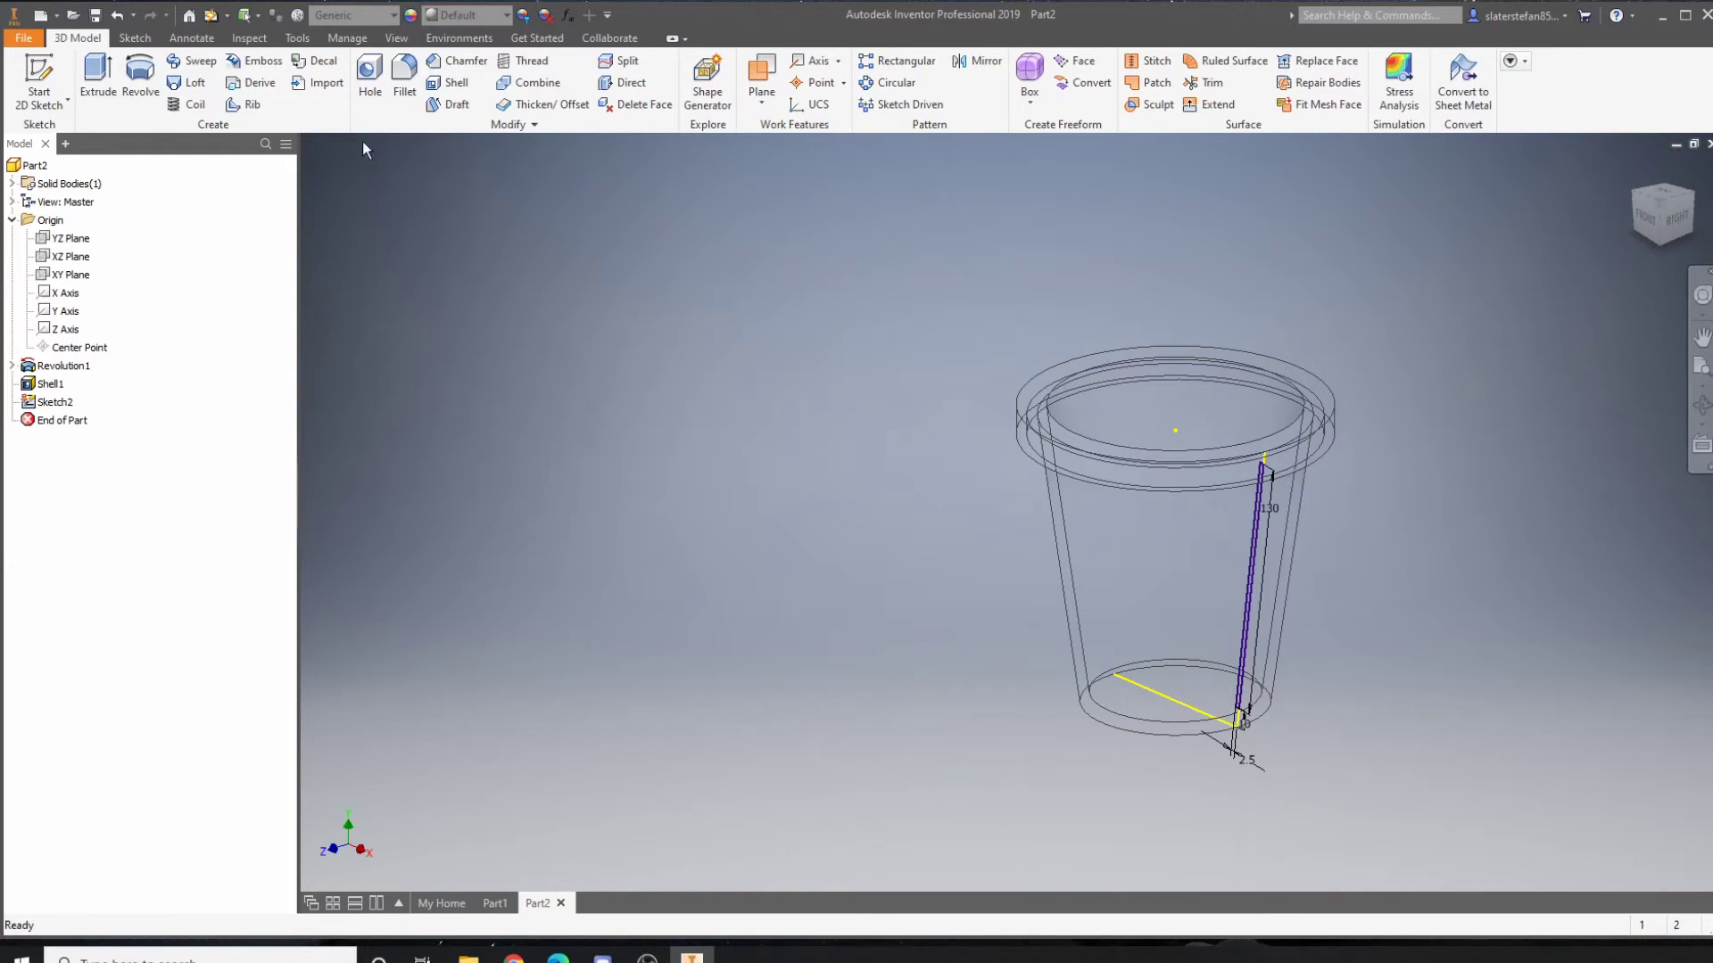
left_click(139, 98)
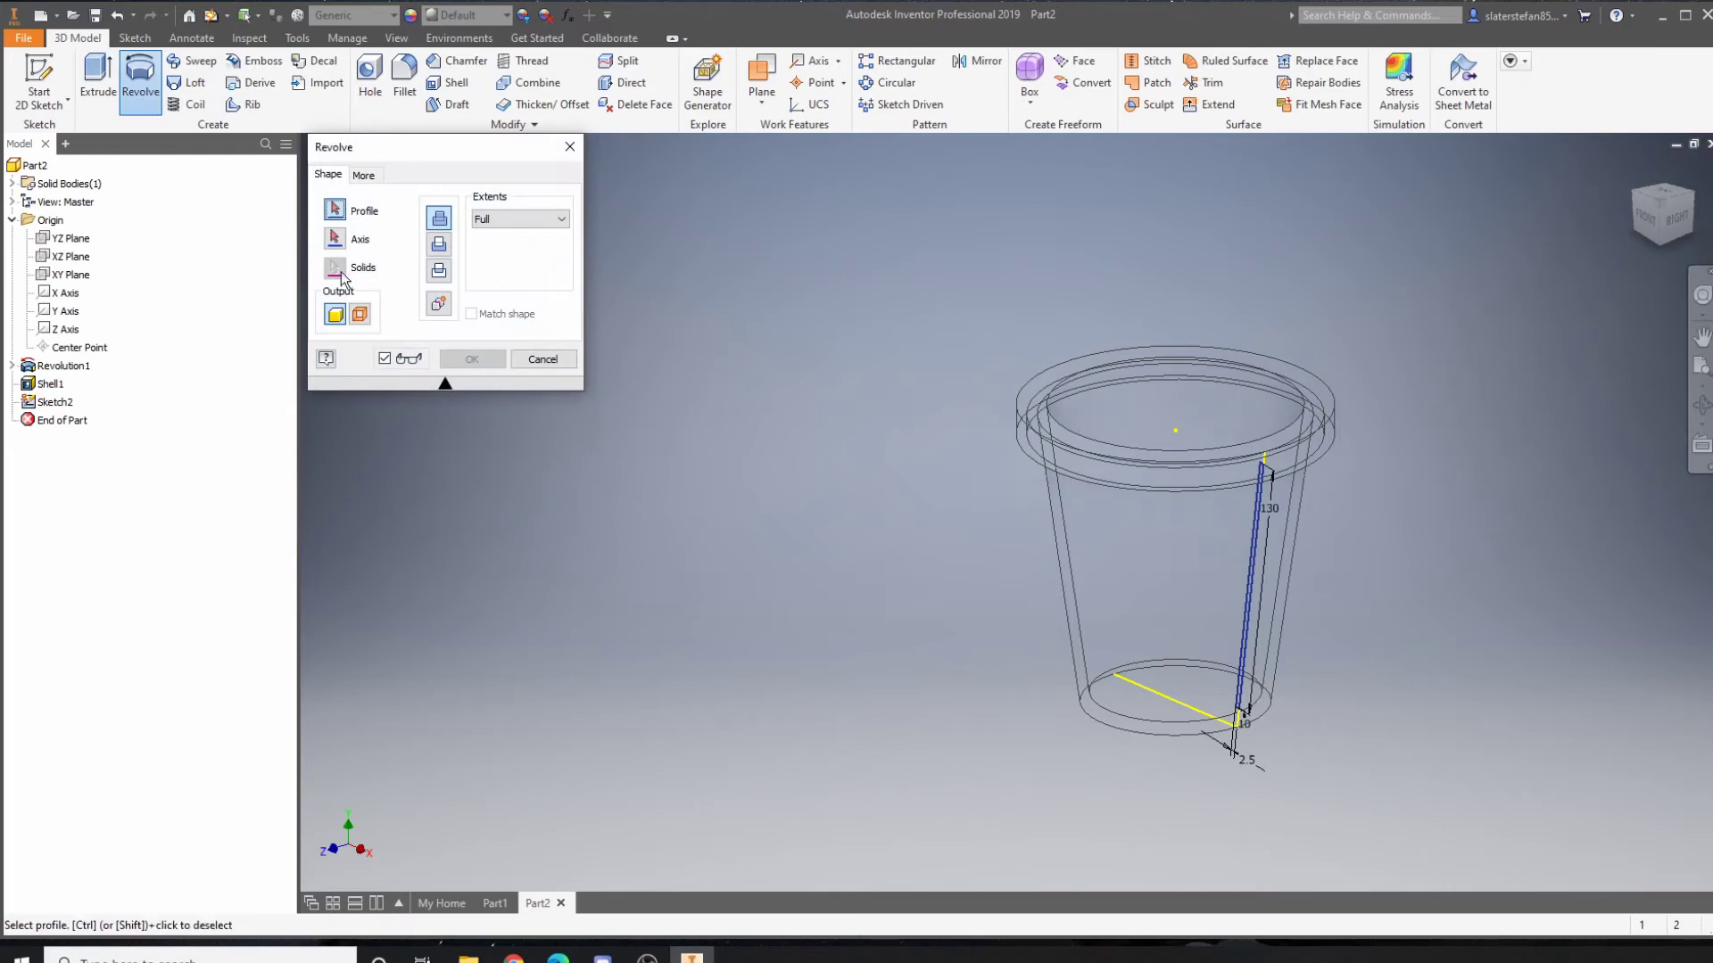
left_click(542, 359)
Step: Add a vertical centre-axis line to Sketch2, finish it, and begin revolving the rectangle
left_click(117, 15)
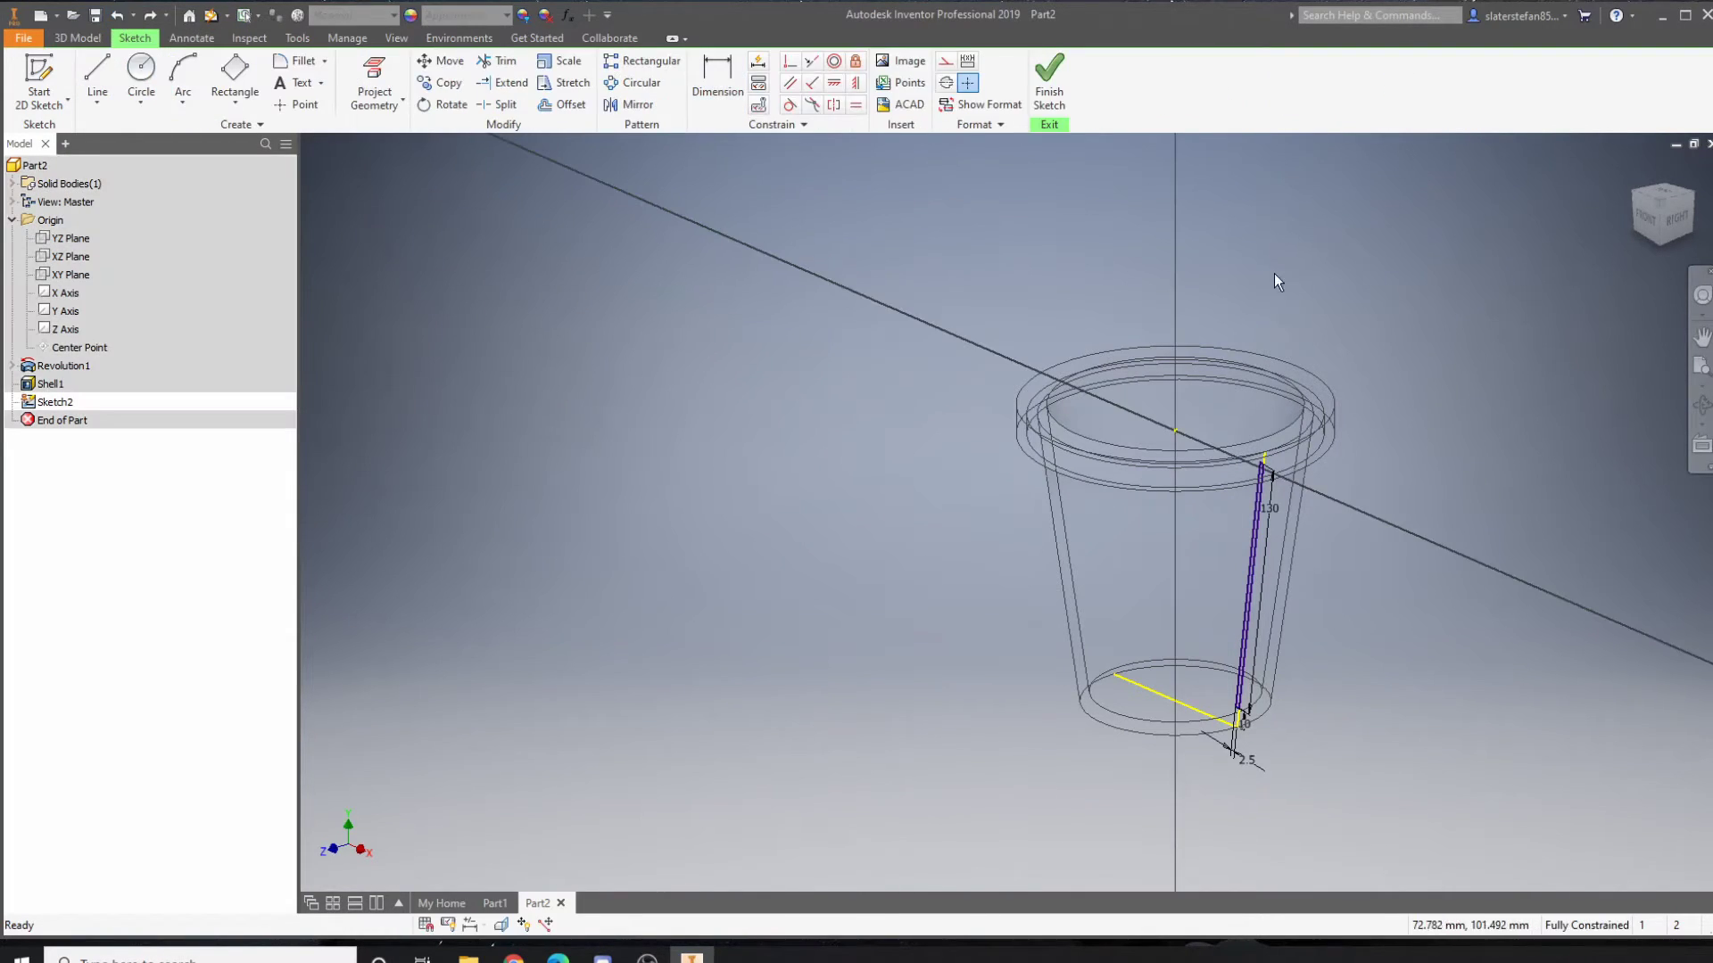
left_click(97, 75)
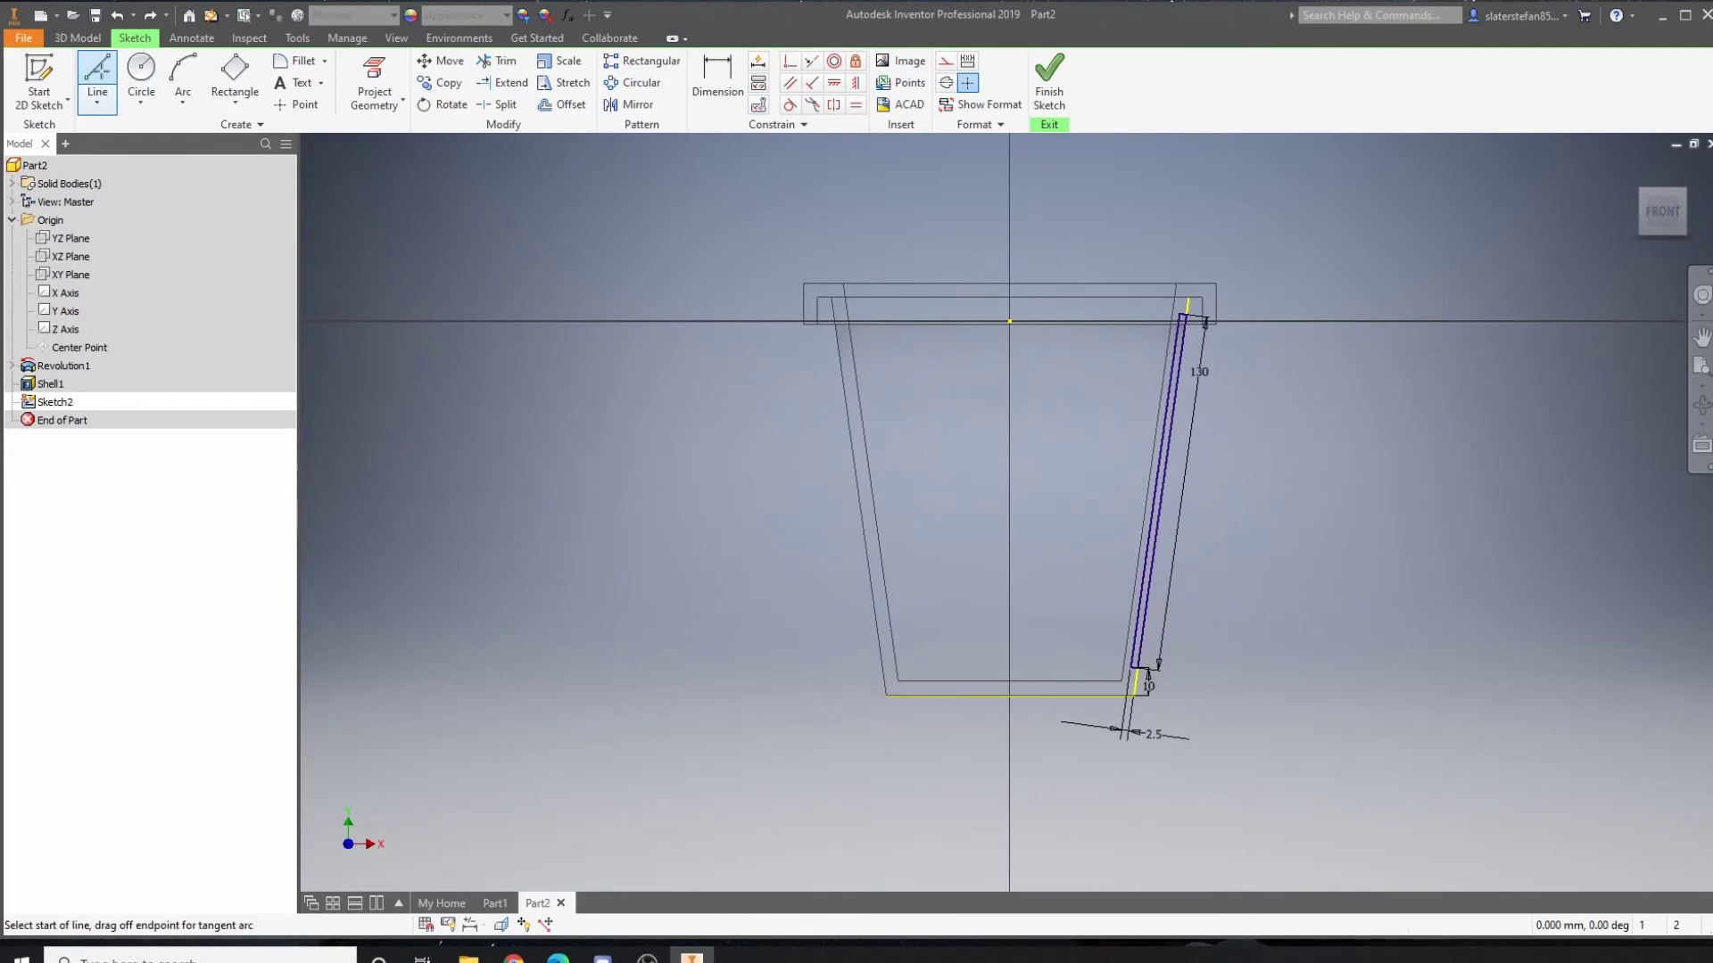
scroll(1011, 347, "up", 4)
left_click(1012, 334)
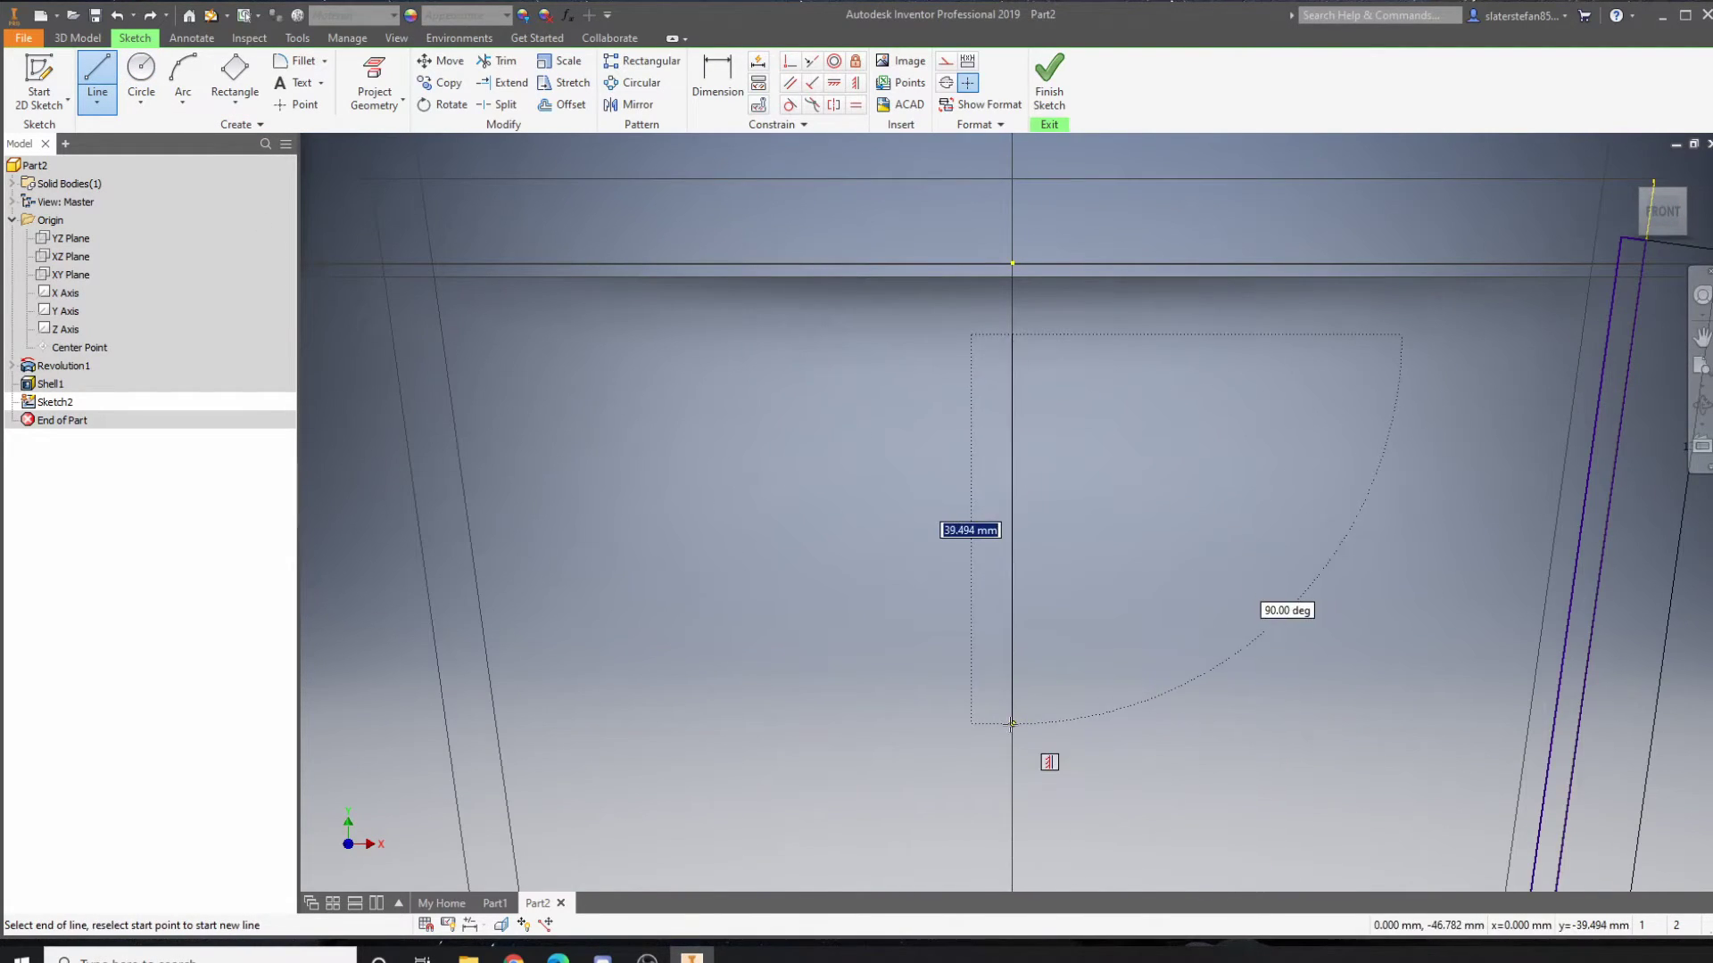
left_click(1013, 721)
left_click(1050, 98)
left_click(140, 84)
scroll(1247, 534, "up", 5)
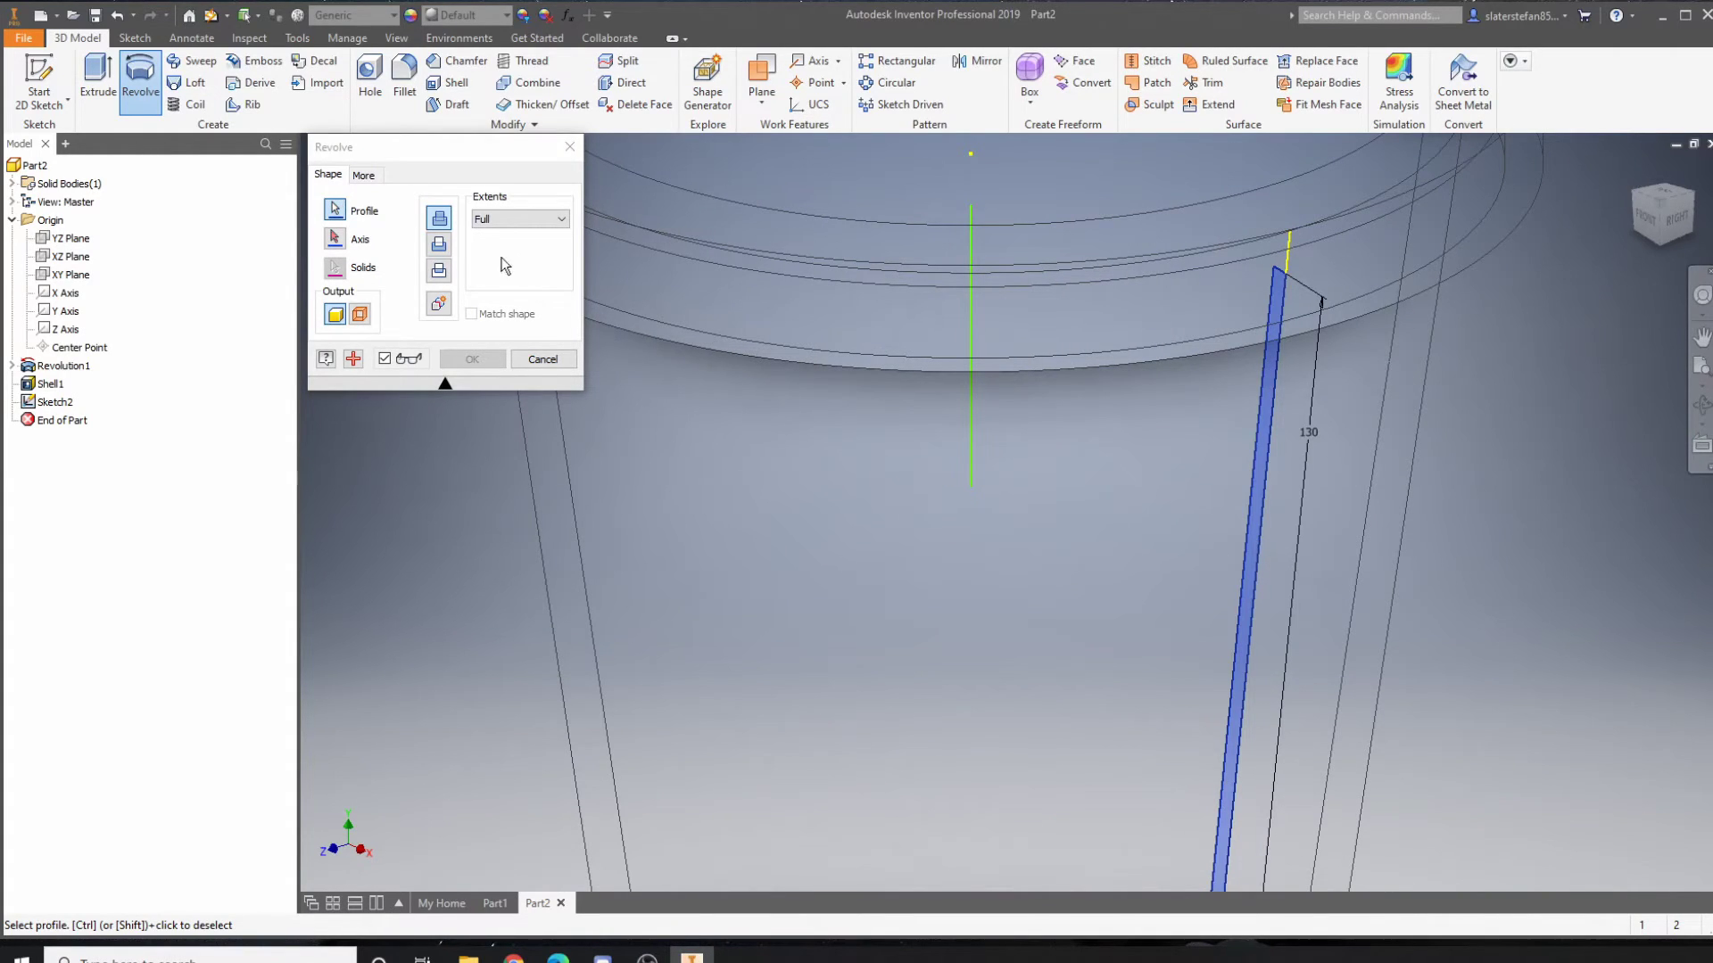
Step: Set the rib profile to revolve about the vertical centre line as a 10° angle cut
left_click(970, 421)
scroll(1080, 483, "down", 5)
left_click(513, 219)
left_click(512, 235)
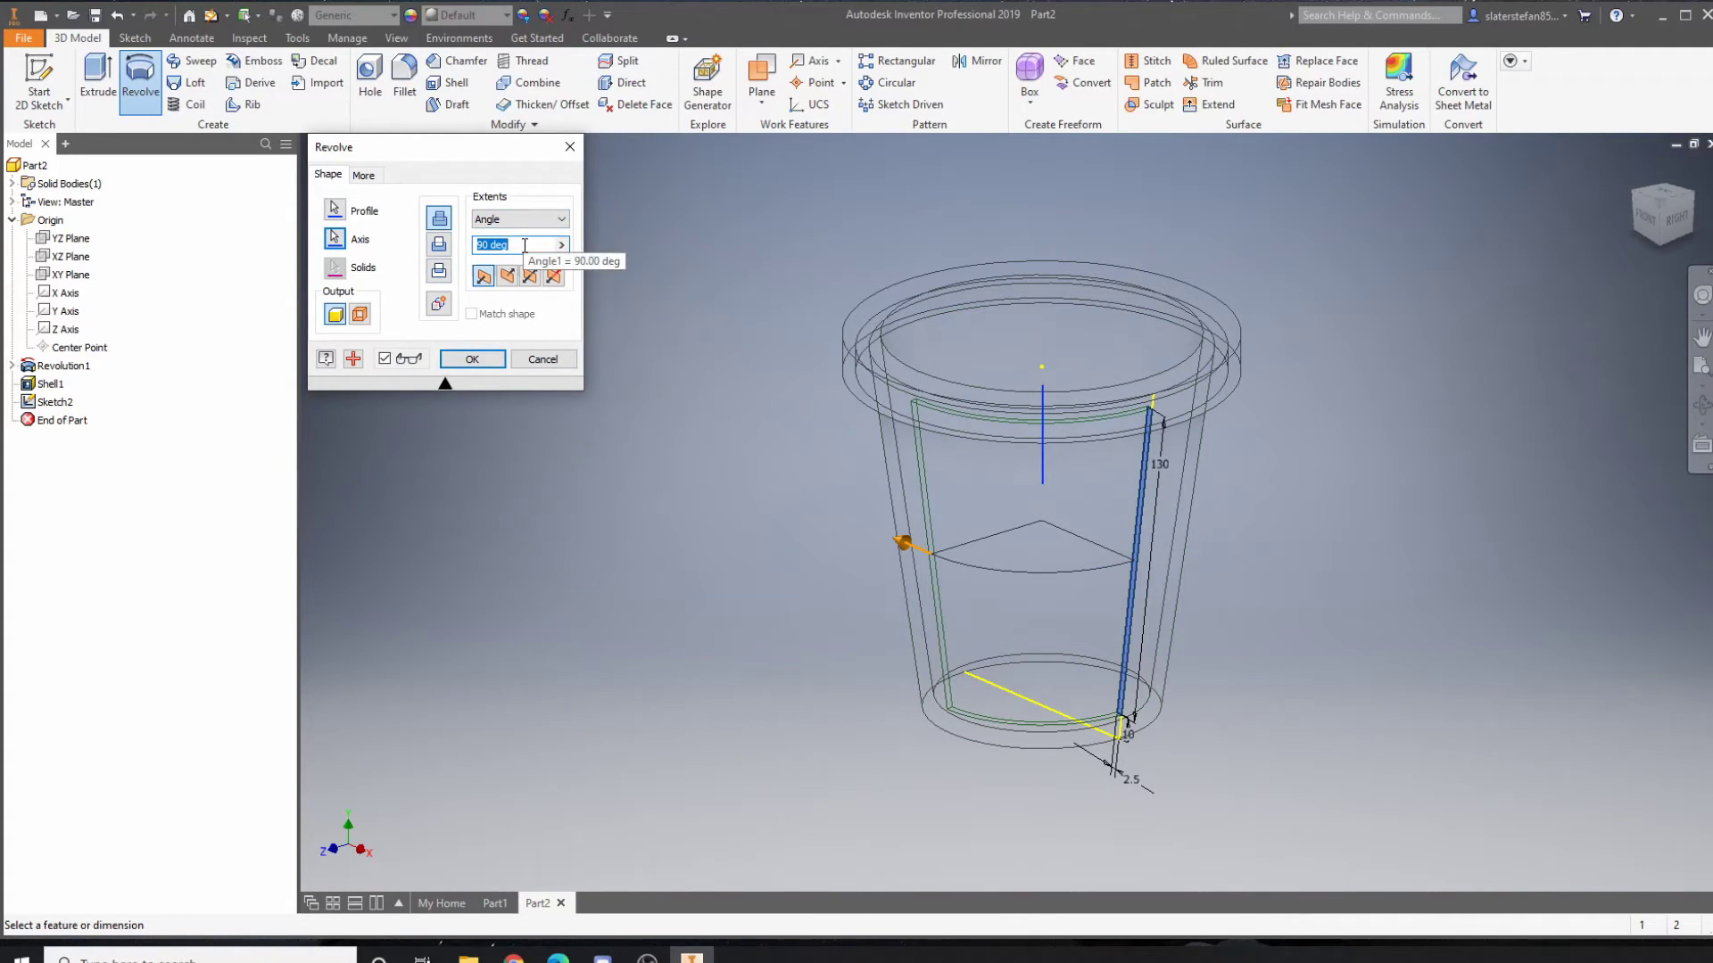
left_click_drag(407, 157, 529, 325)
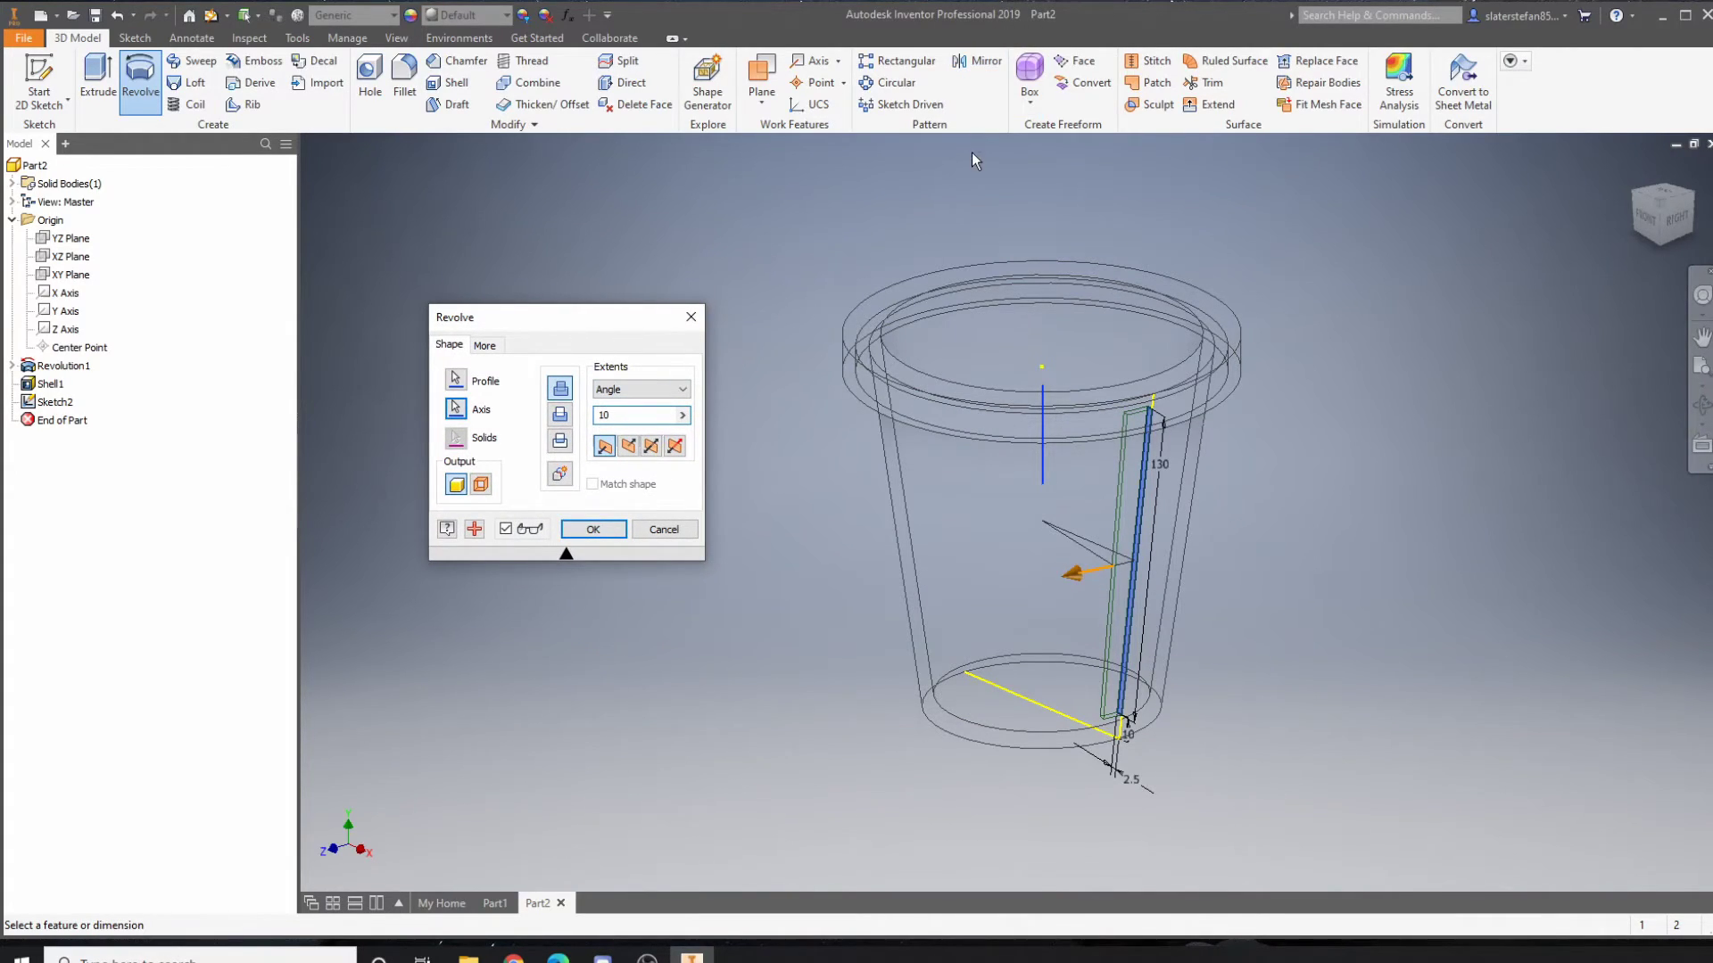
left_click_drag(608, 312, 640, 302)
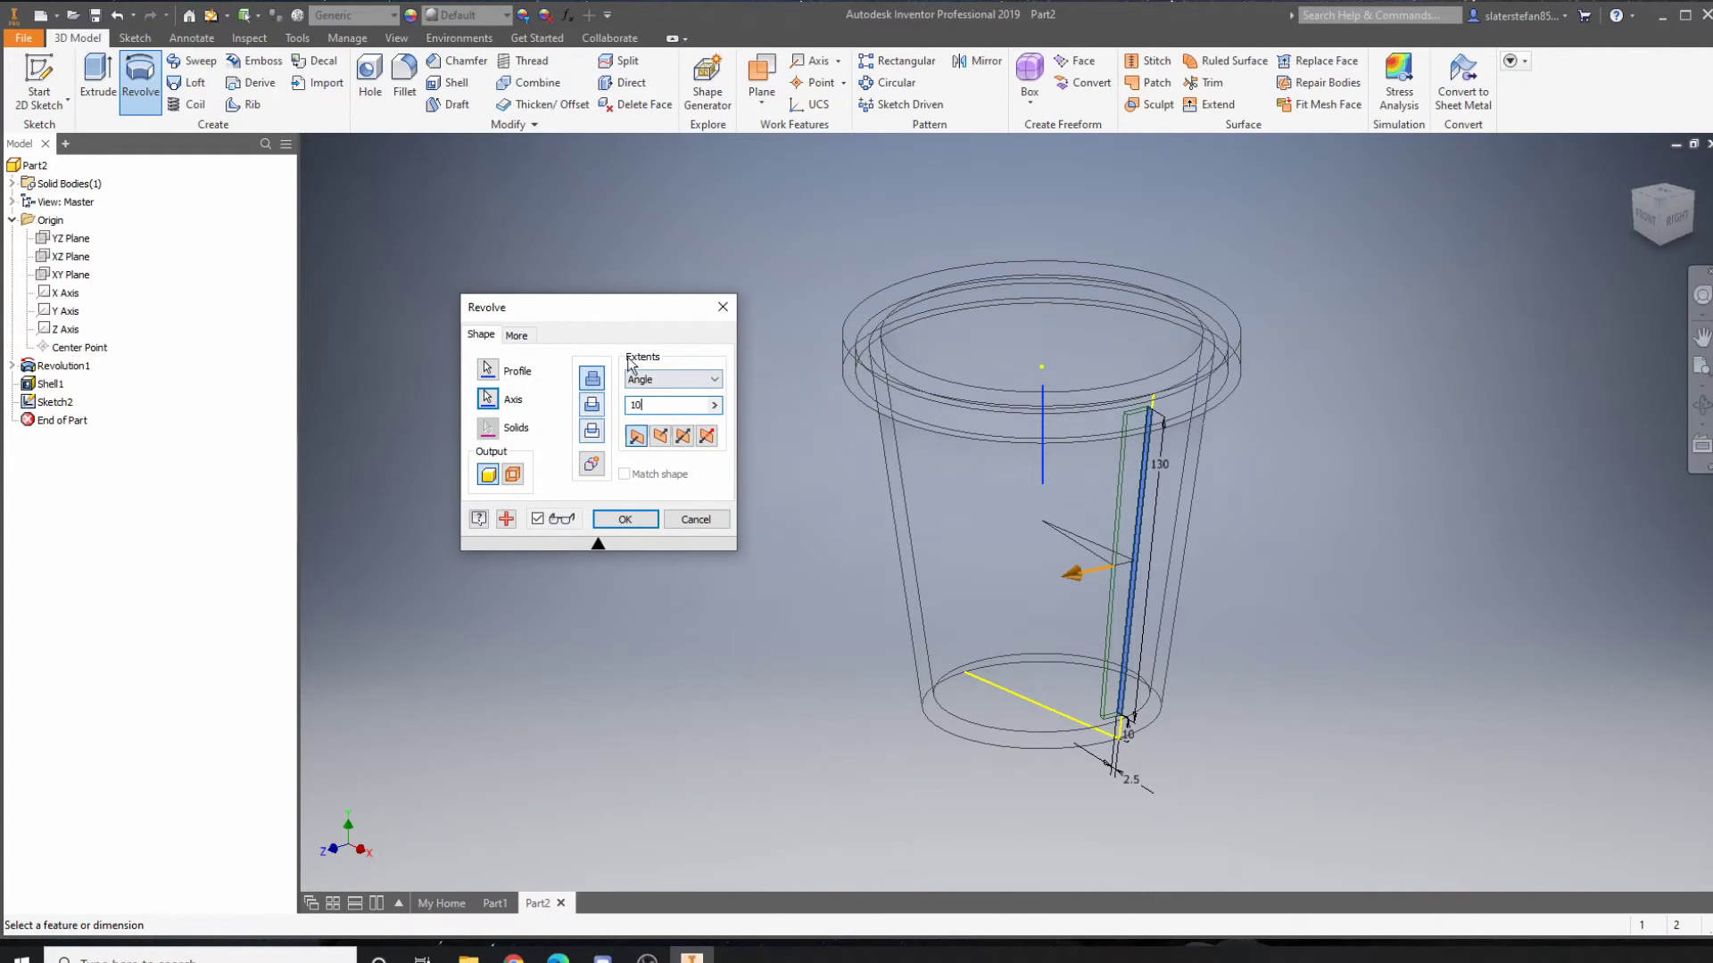
left_click(597, 413)
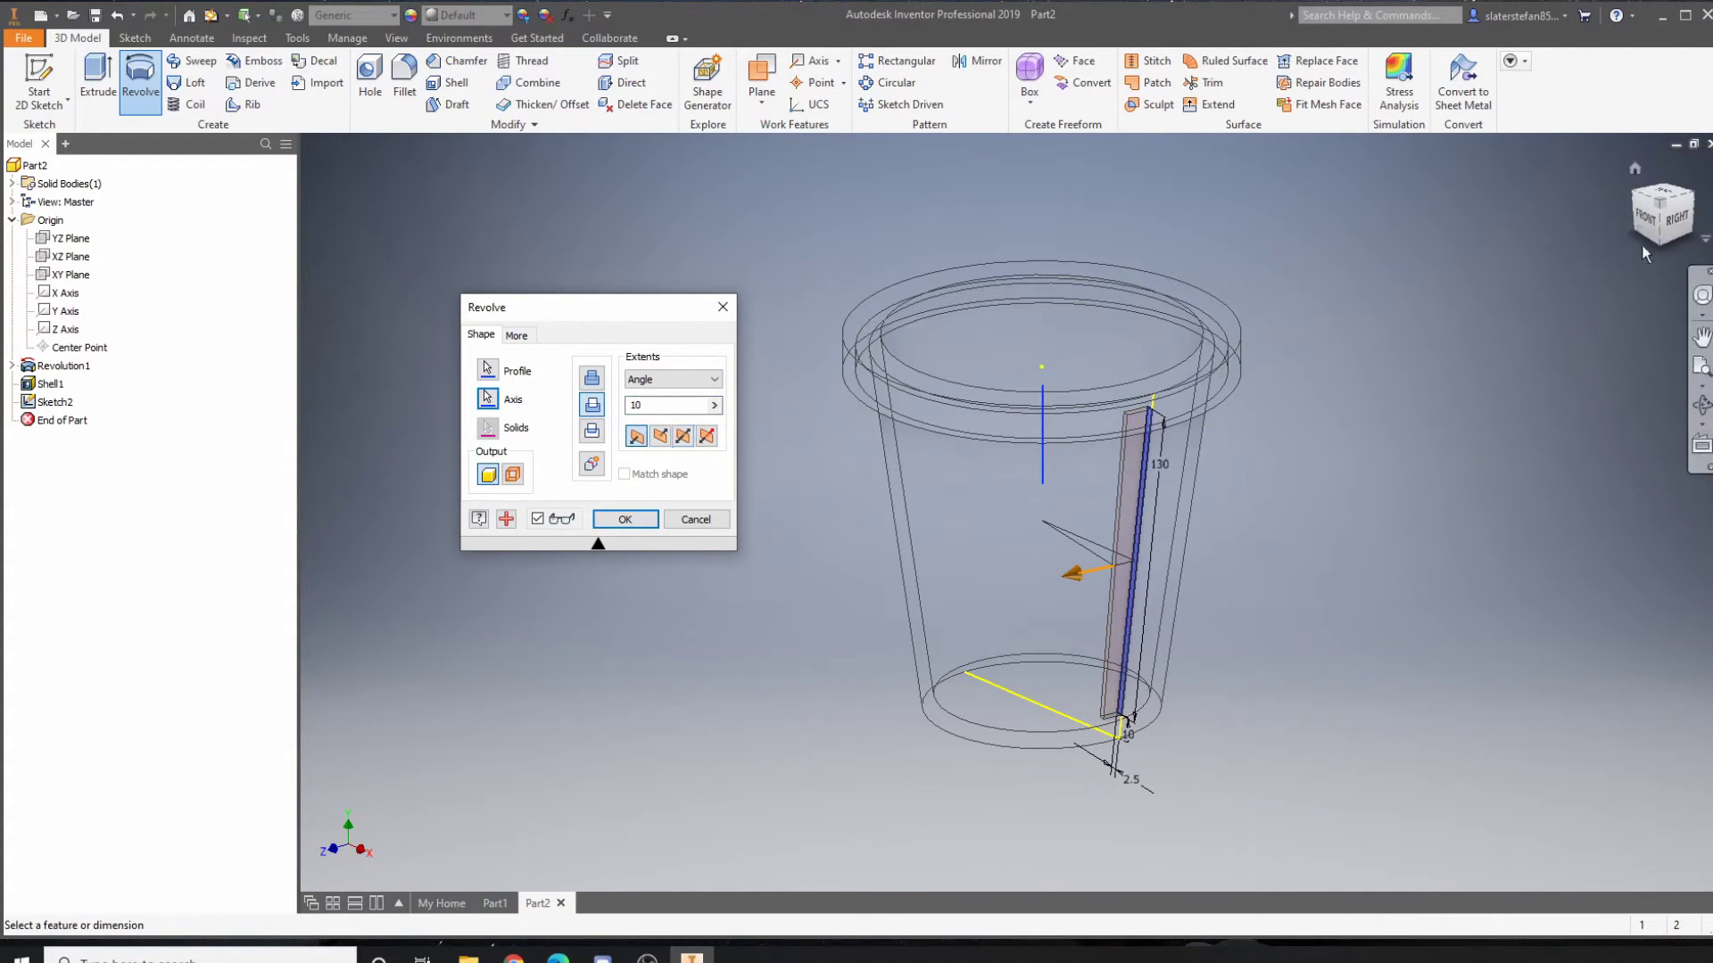
Step: Check the profile from top, front and home views, then create the 10° cut revolve
key("Page_Up")
left_click(1169, 590)
scroll(1043, 649, "down", 5)
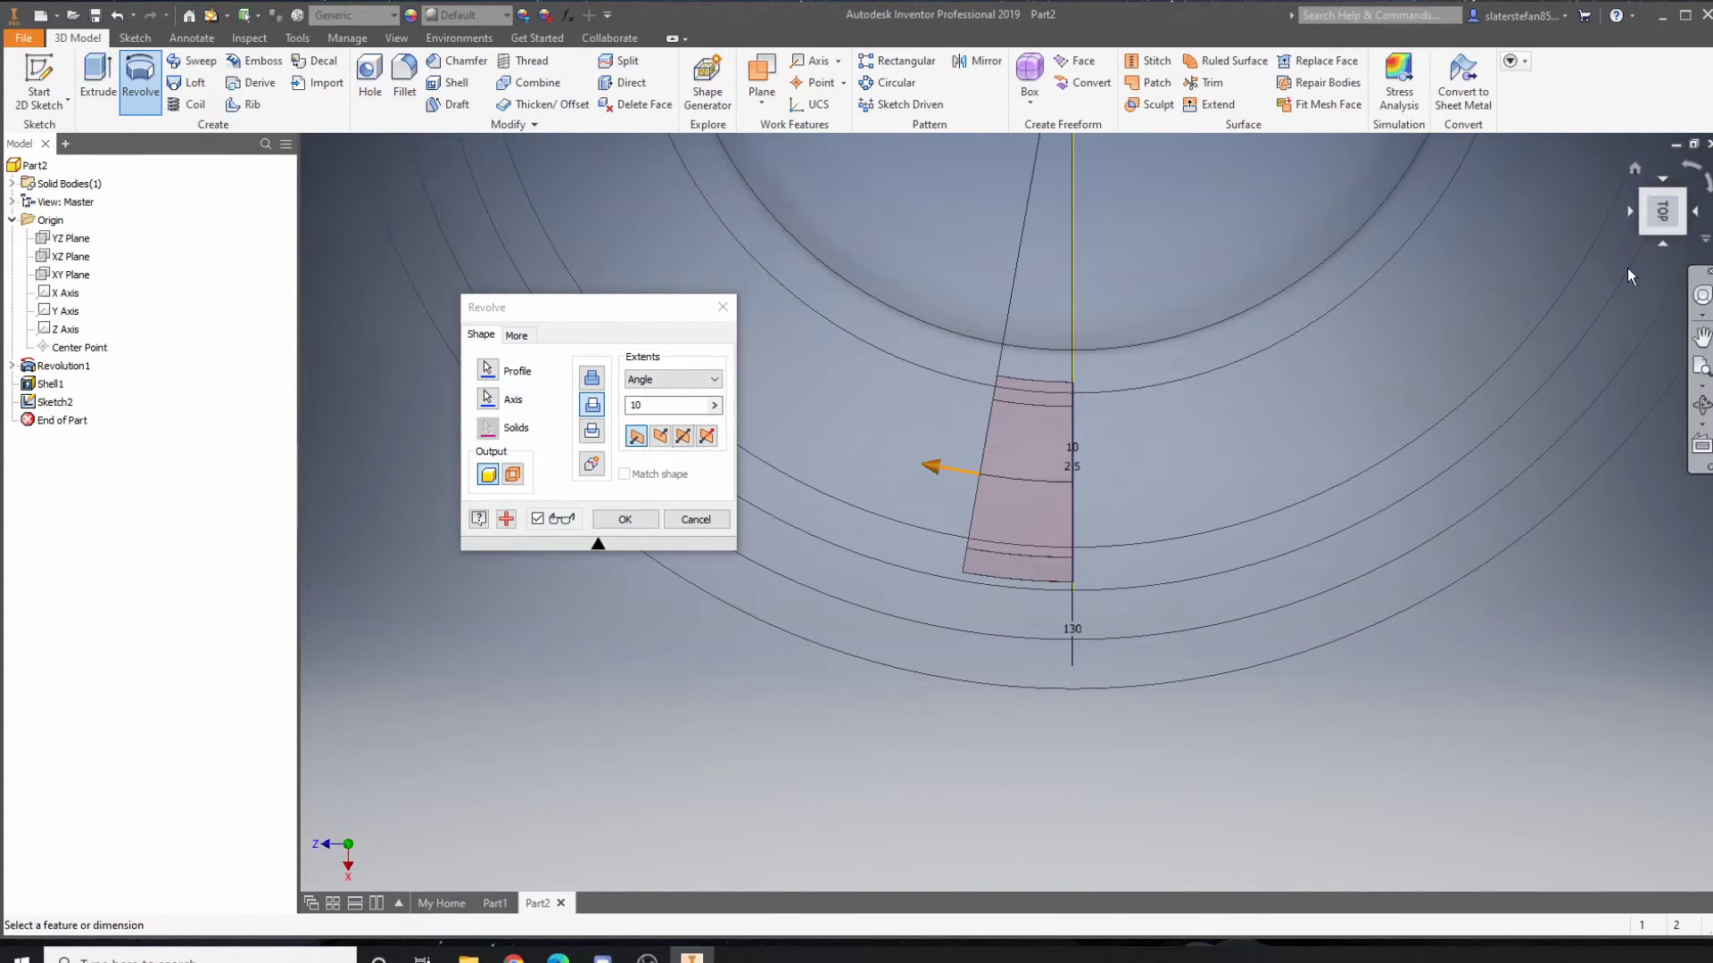
left_click(1654, 215)
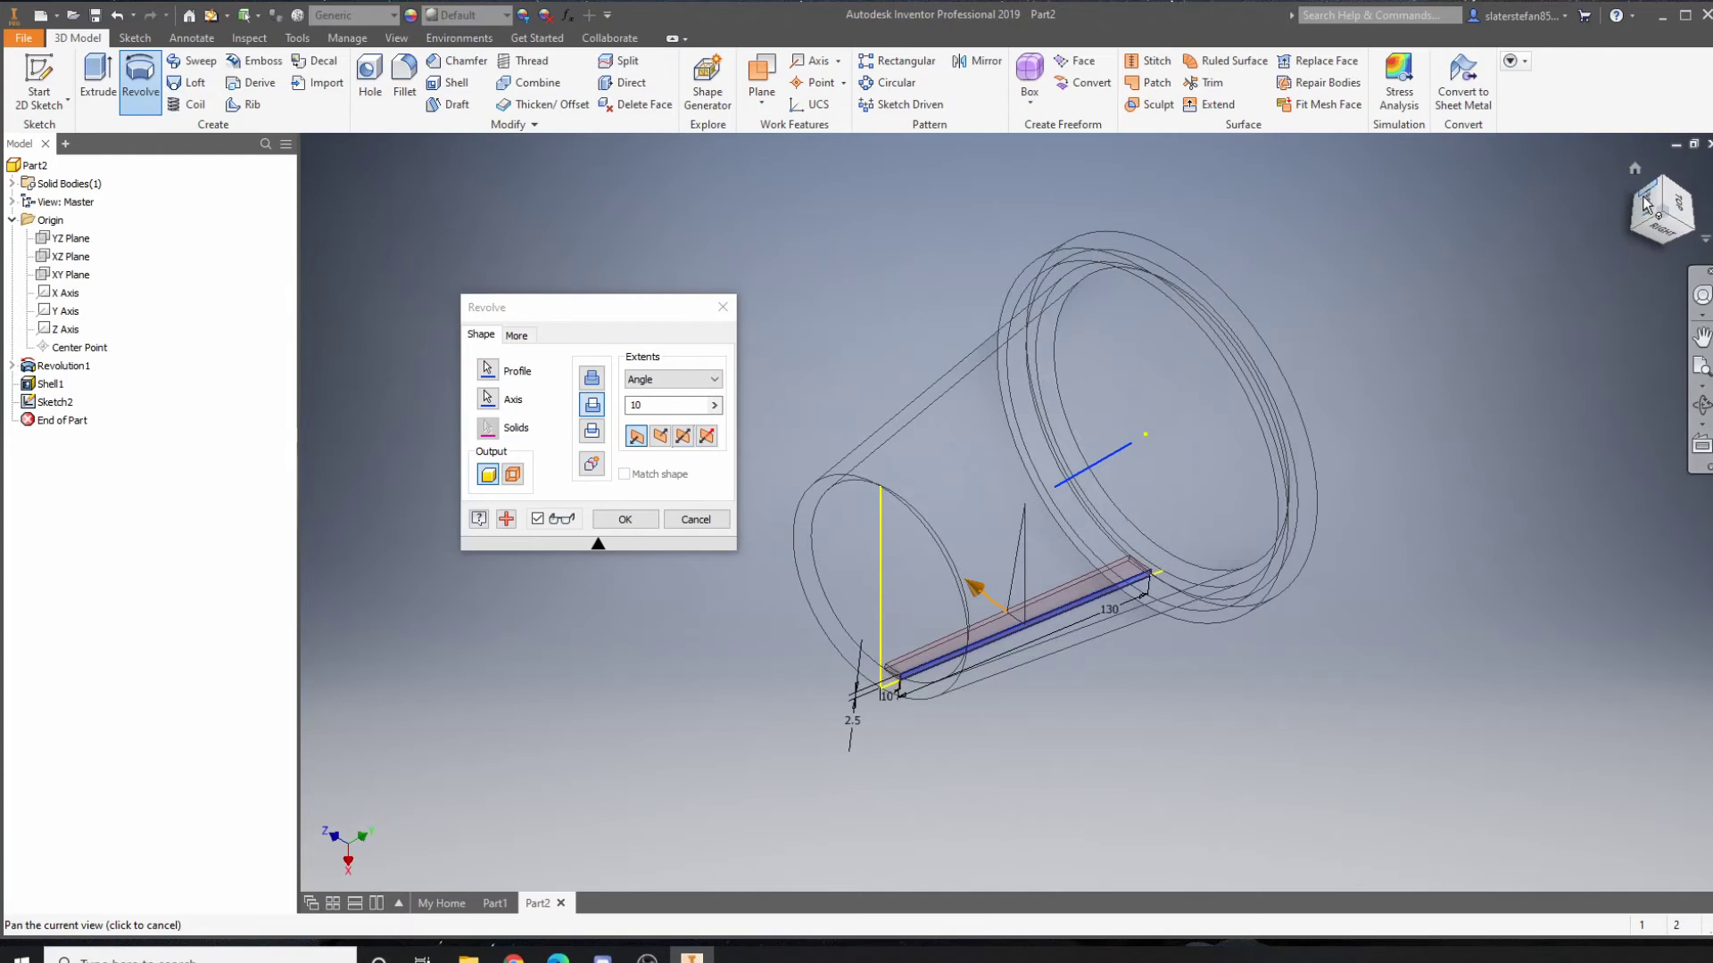
left_click(1652, 210)
left_click(1686, 219)
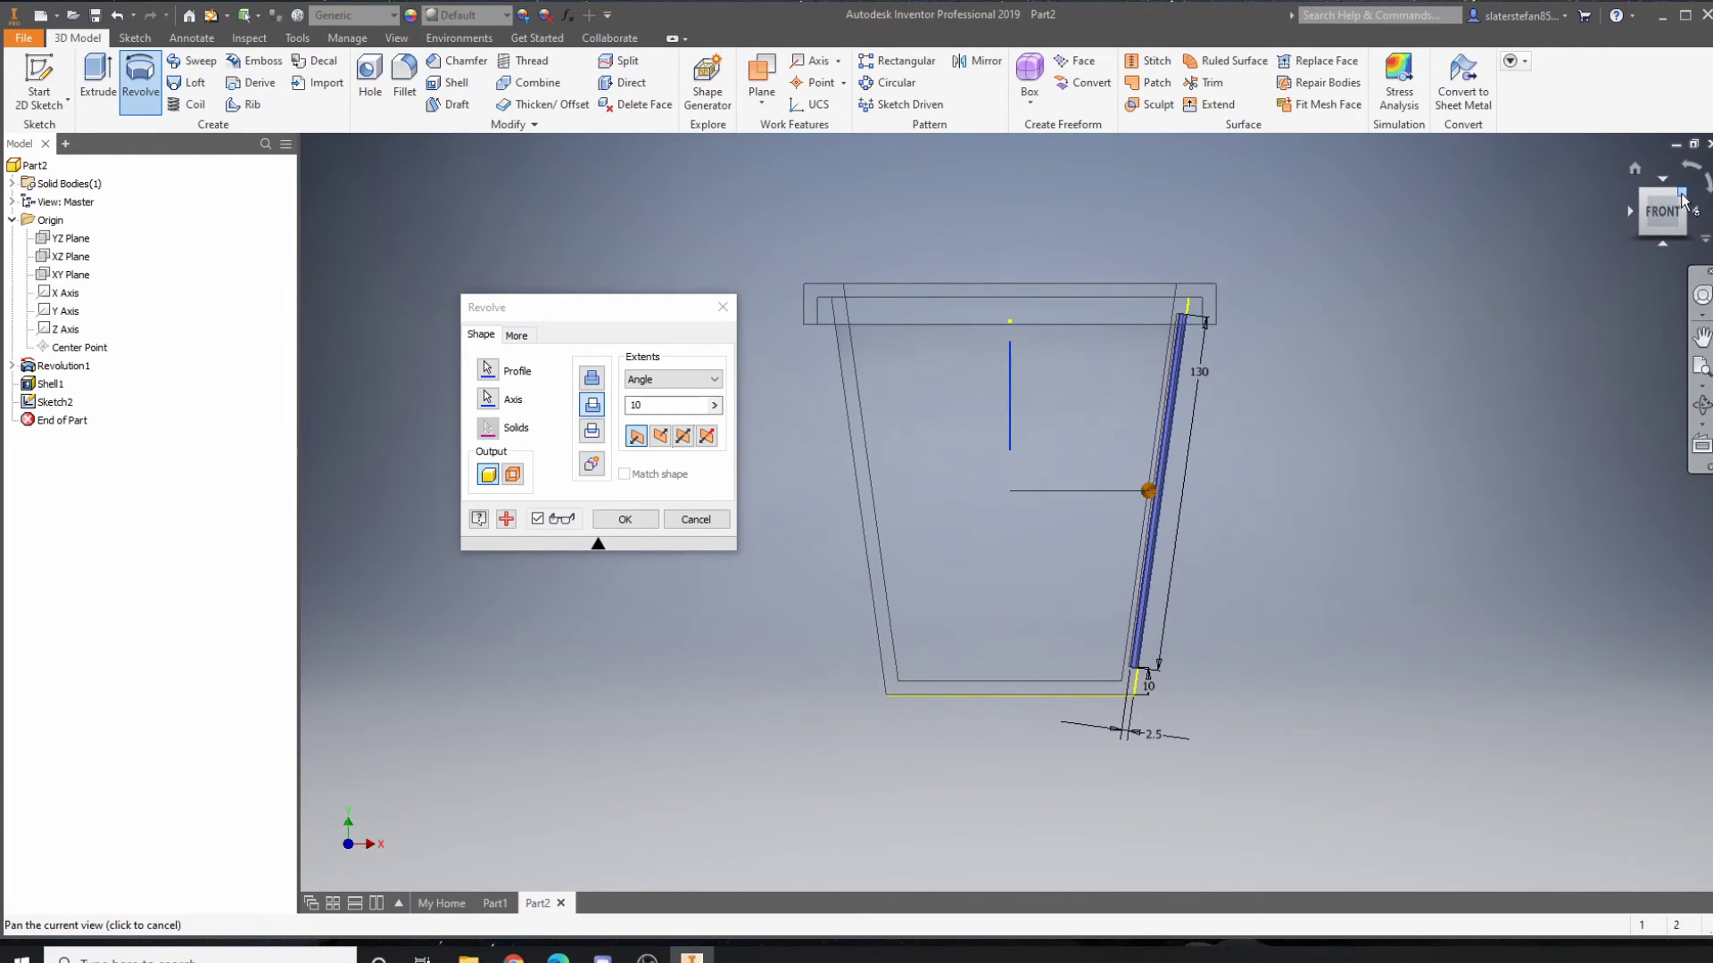
left_click(1634, 167)
left_click(624, 519)
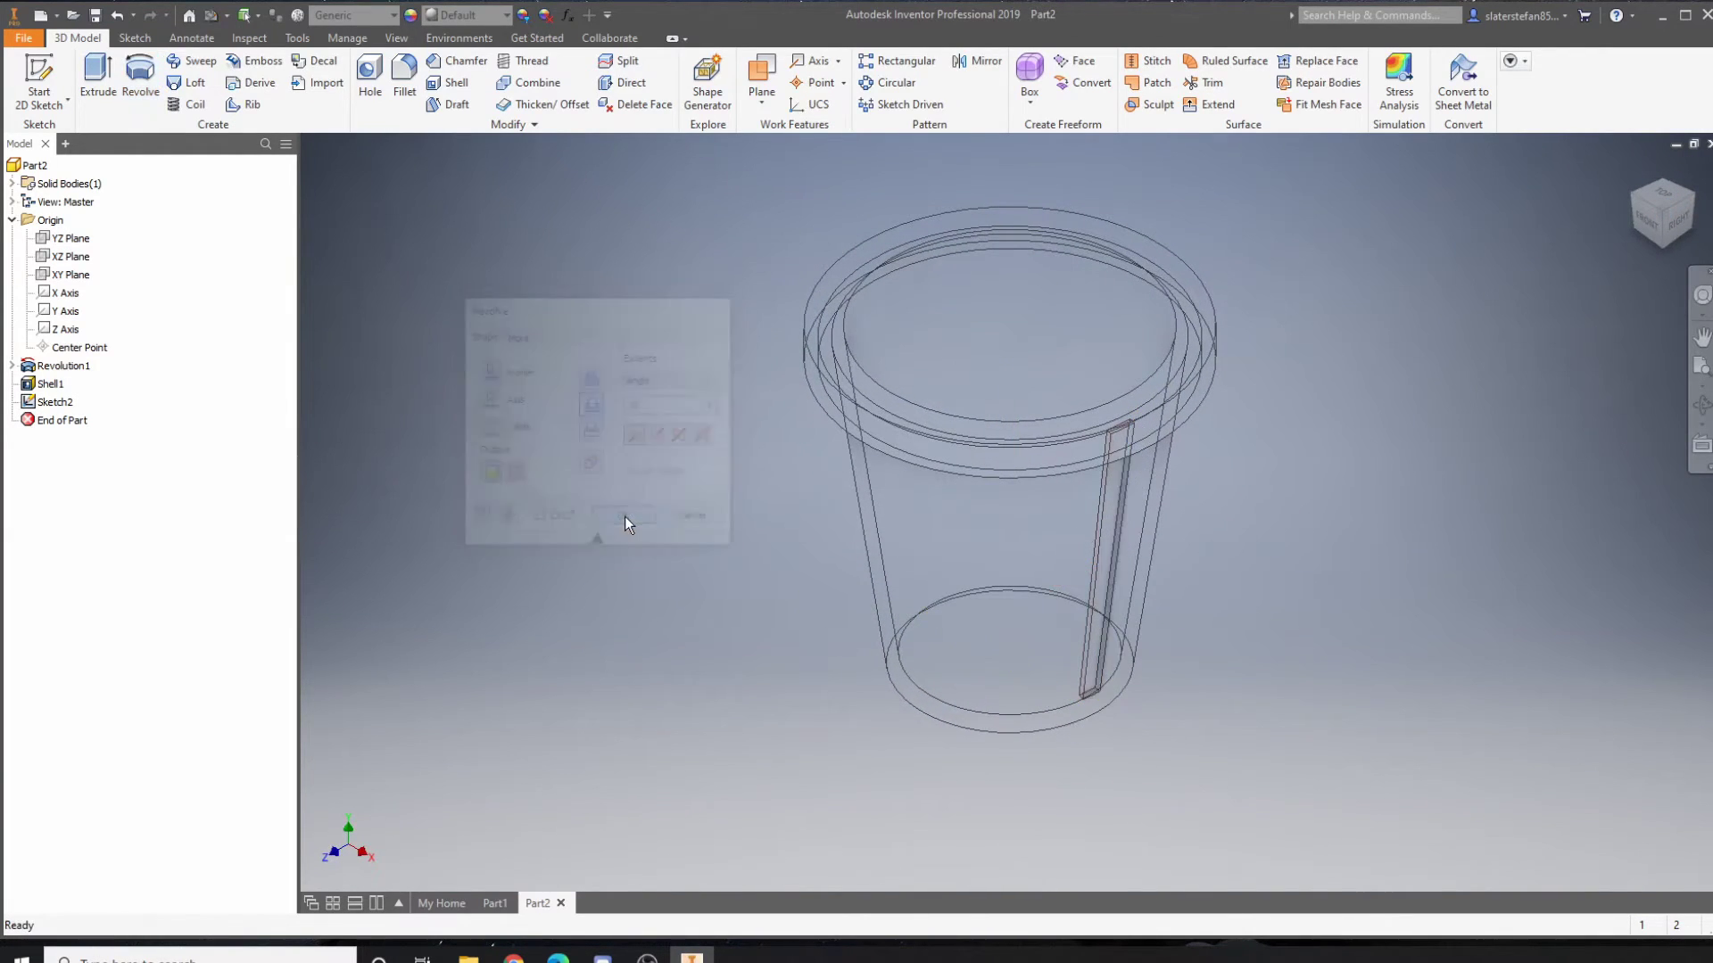
Step: Select the rib's two bottom and two top end edges for a fillet
left_click(404, 76)
scroll(1062, 402, "up", 5)
middle_click_drag(1302, 535, 1589, 468, "shift")
scroll(1589, 468, "down", 5)
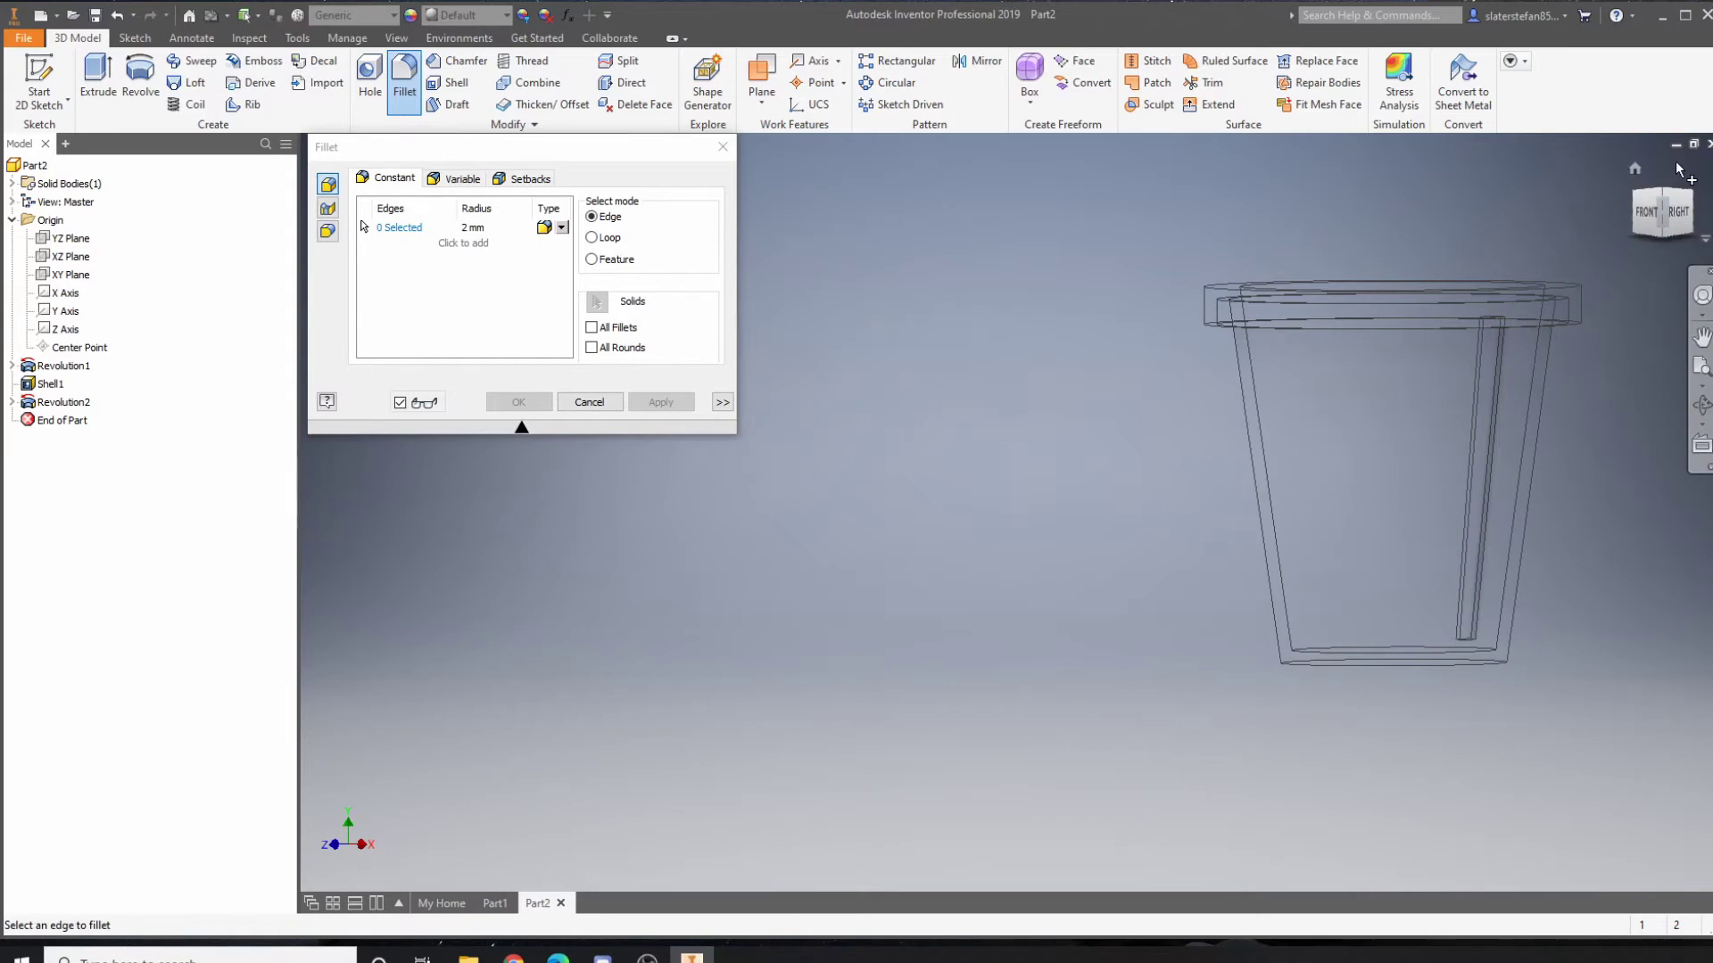
key("F6")
scroll(1106, 718, "up", 6)
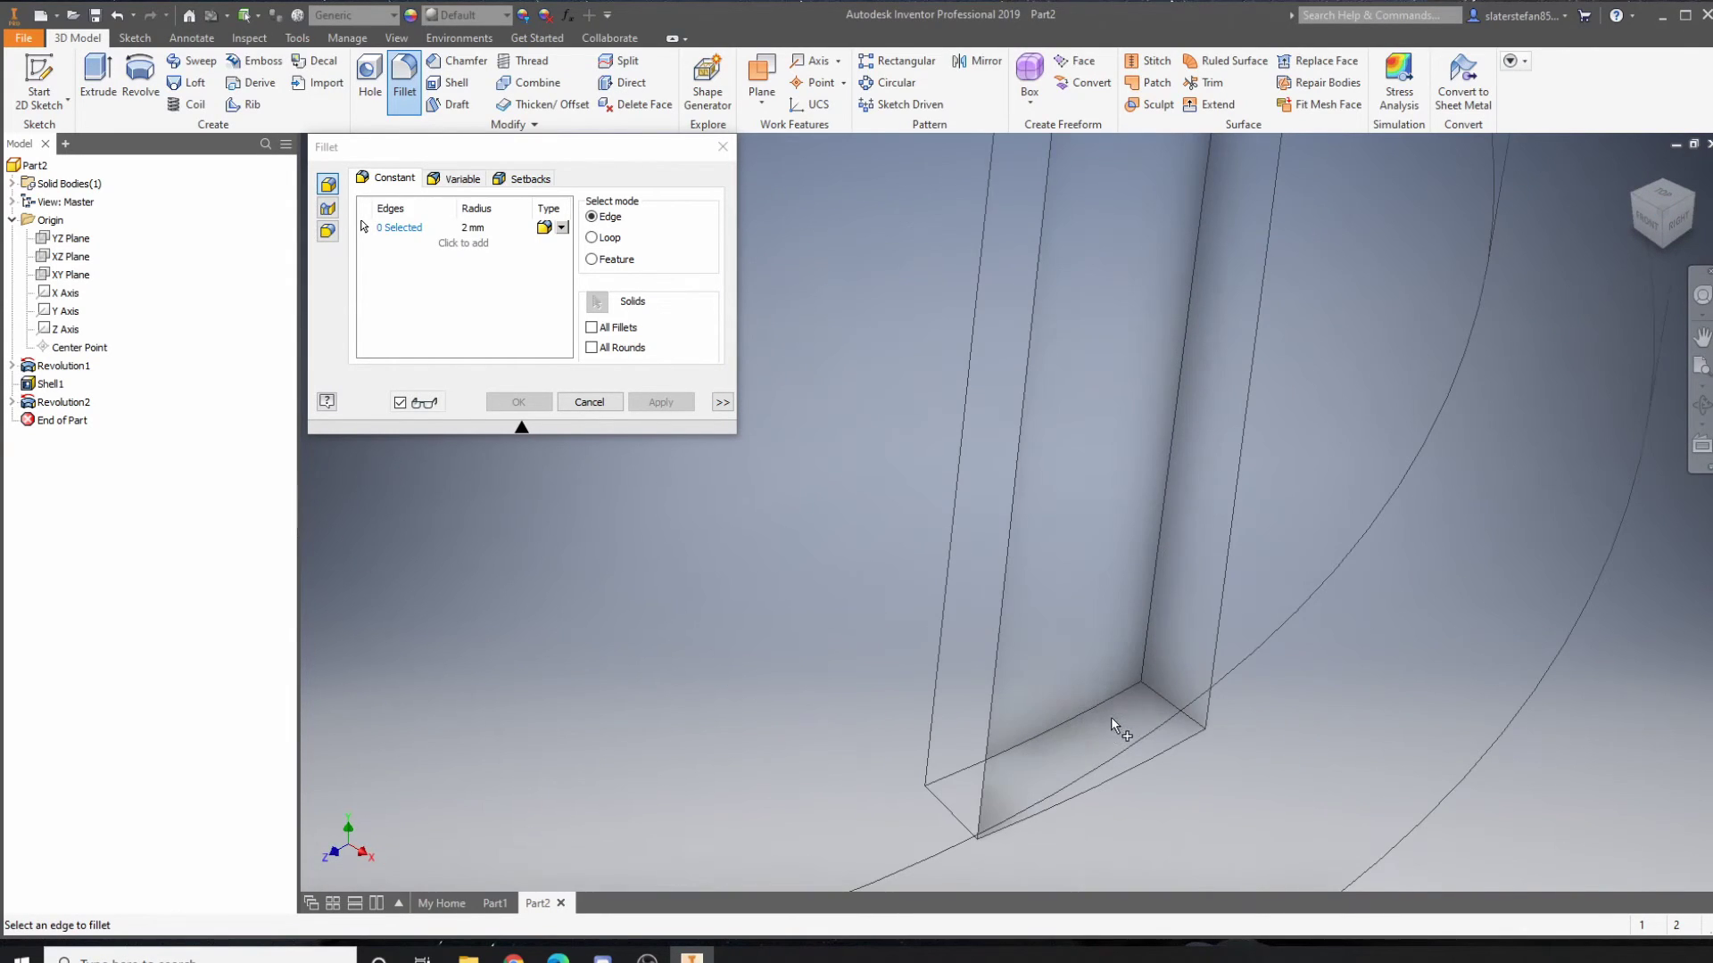
left_click(1171, 711)
left_click(947, 808)
scroll(1164, 629, "down", 3)
scroll(1164, 629, "down", 3)
scroll(1144, 294, "up", 3)
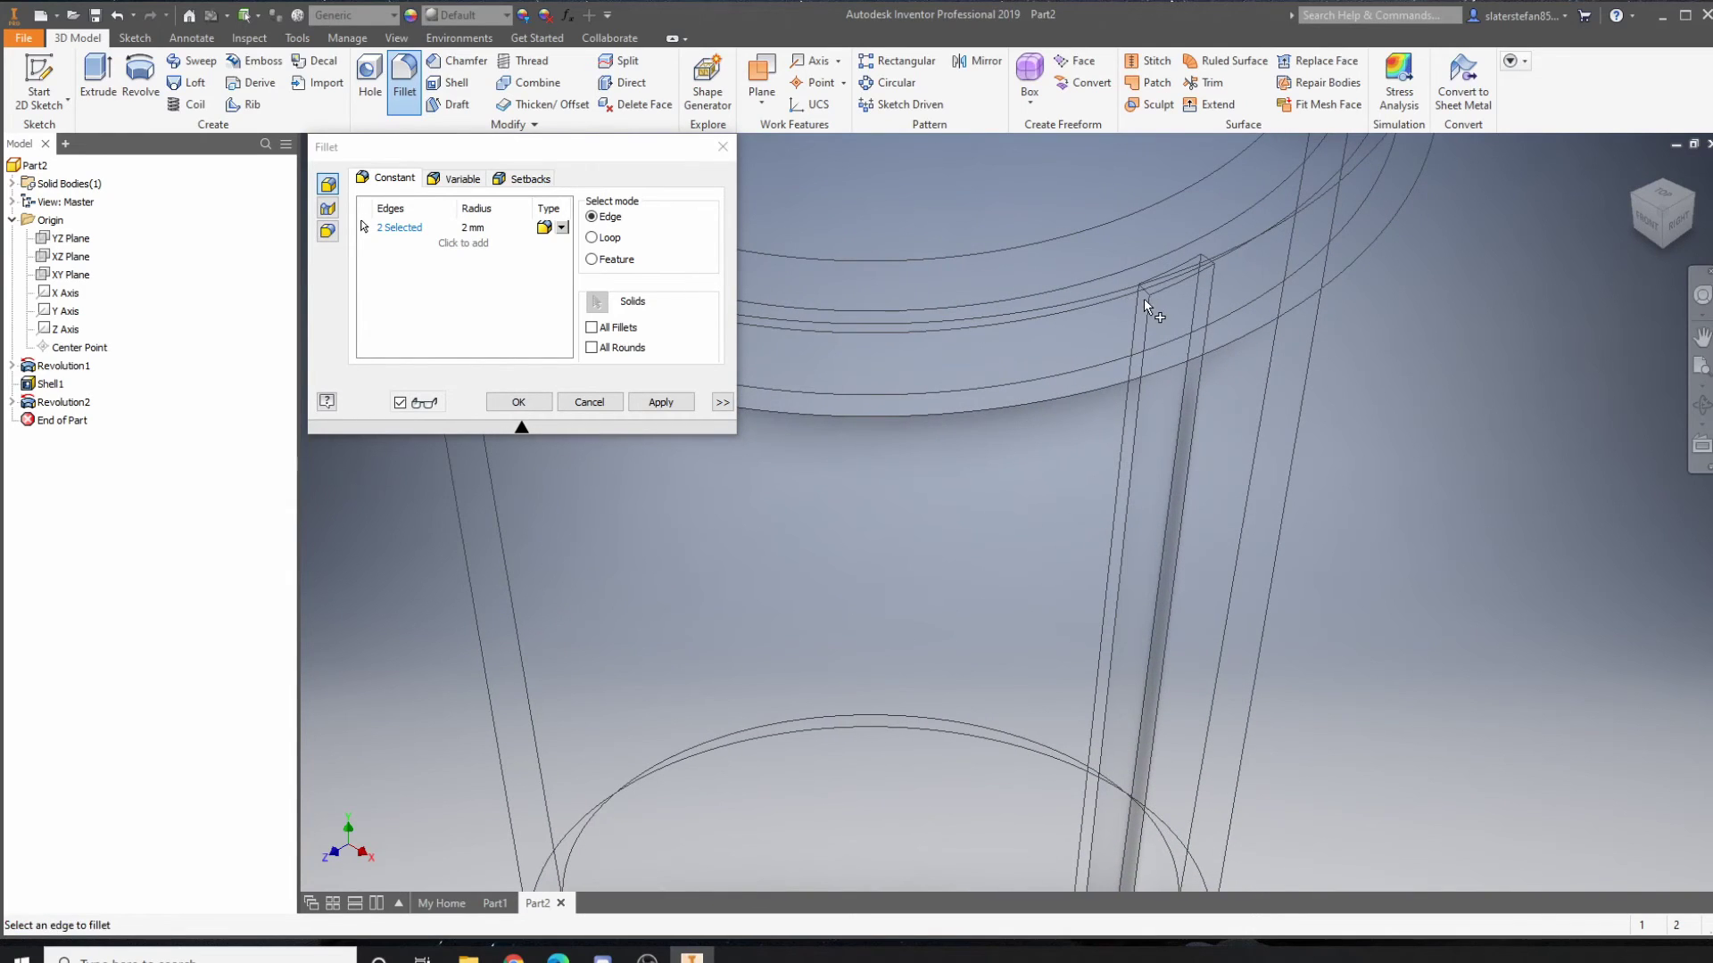
left_click(1144, 293)
scroll(1196, 276, "down", 2)
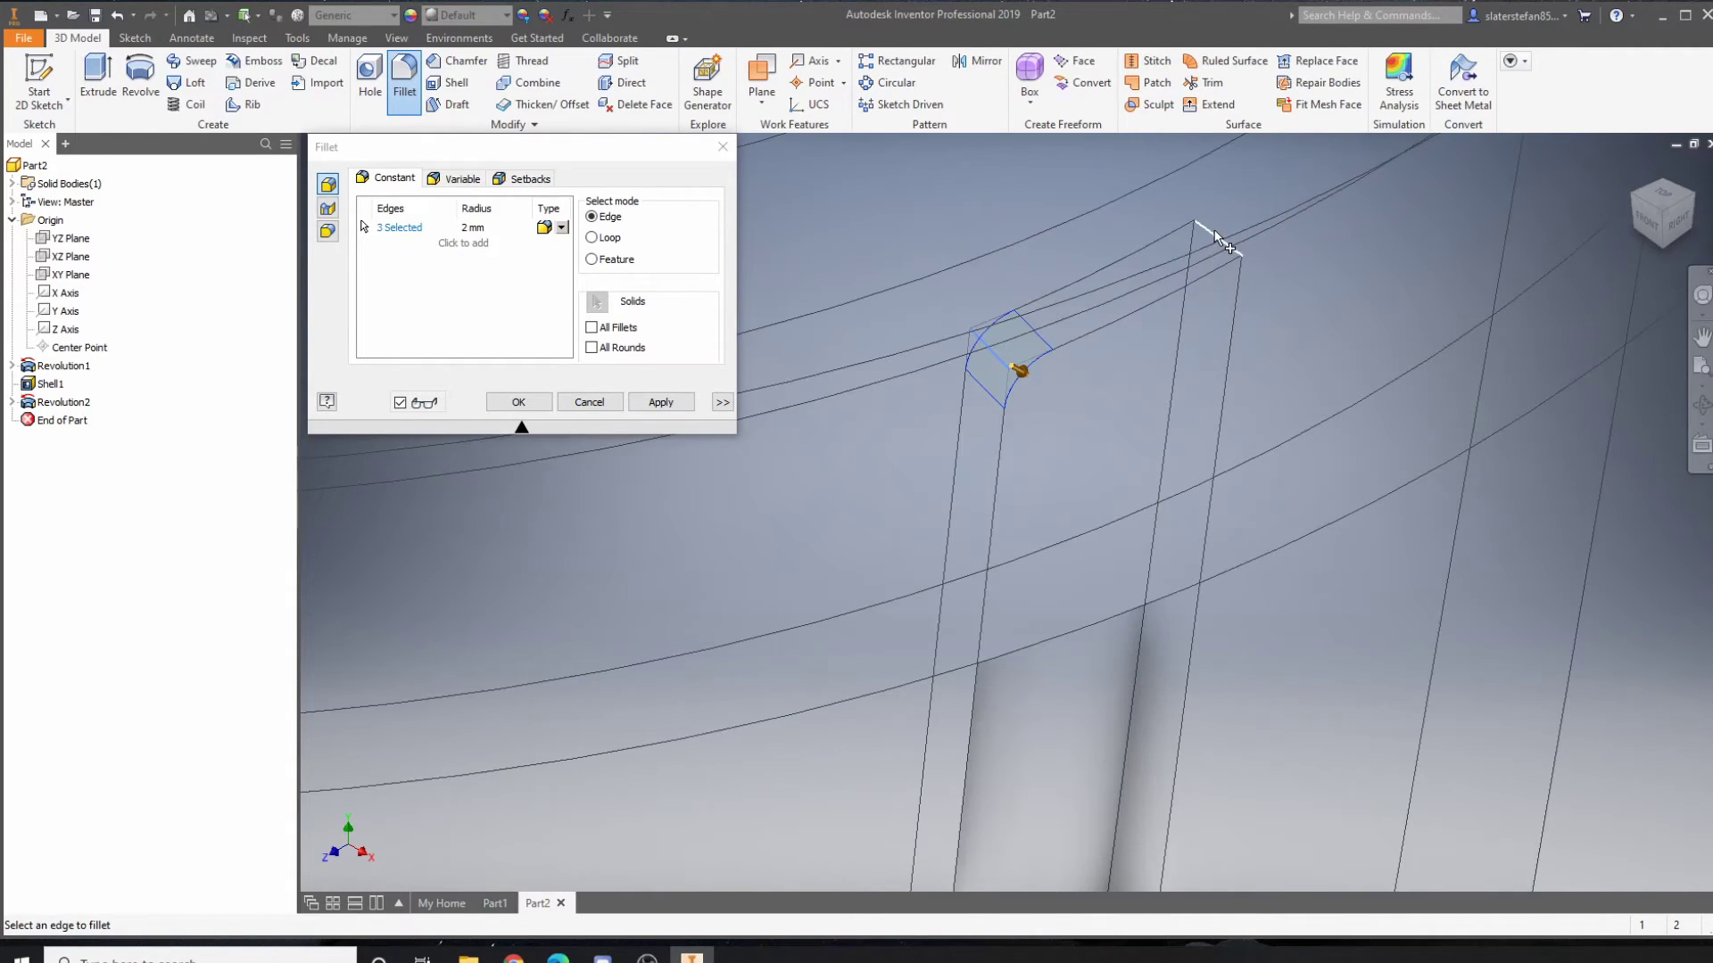
left_click(1213, 229)
scroll(1319, 401, "up", 2)
scroll(1318, 401, "down", 4)
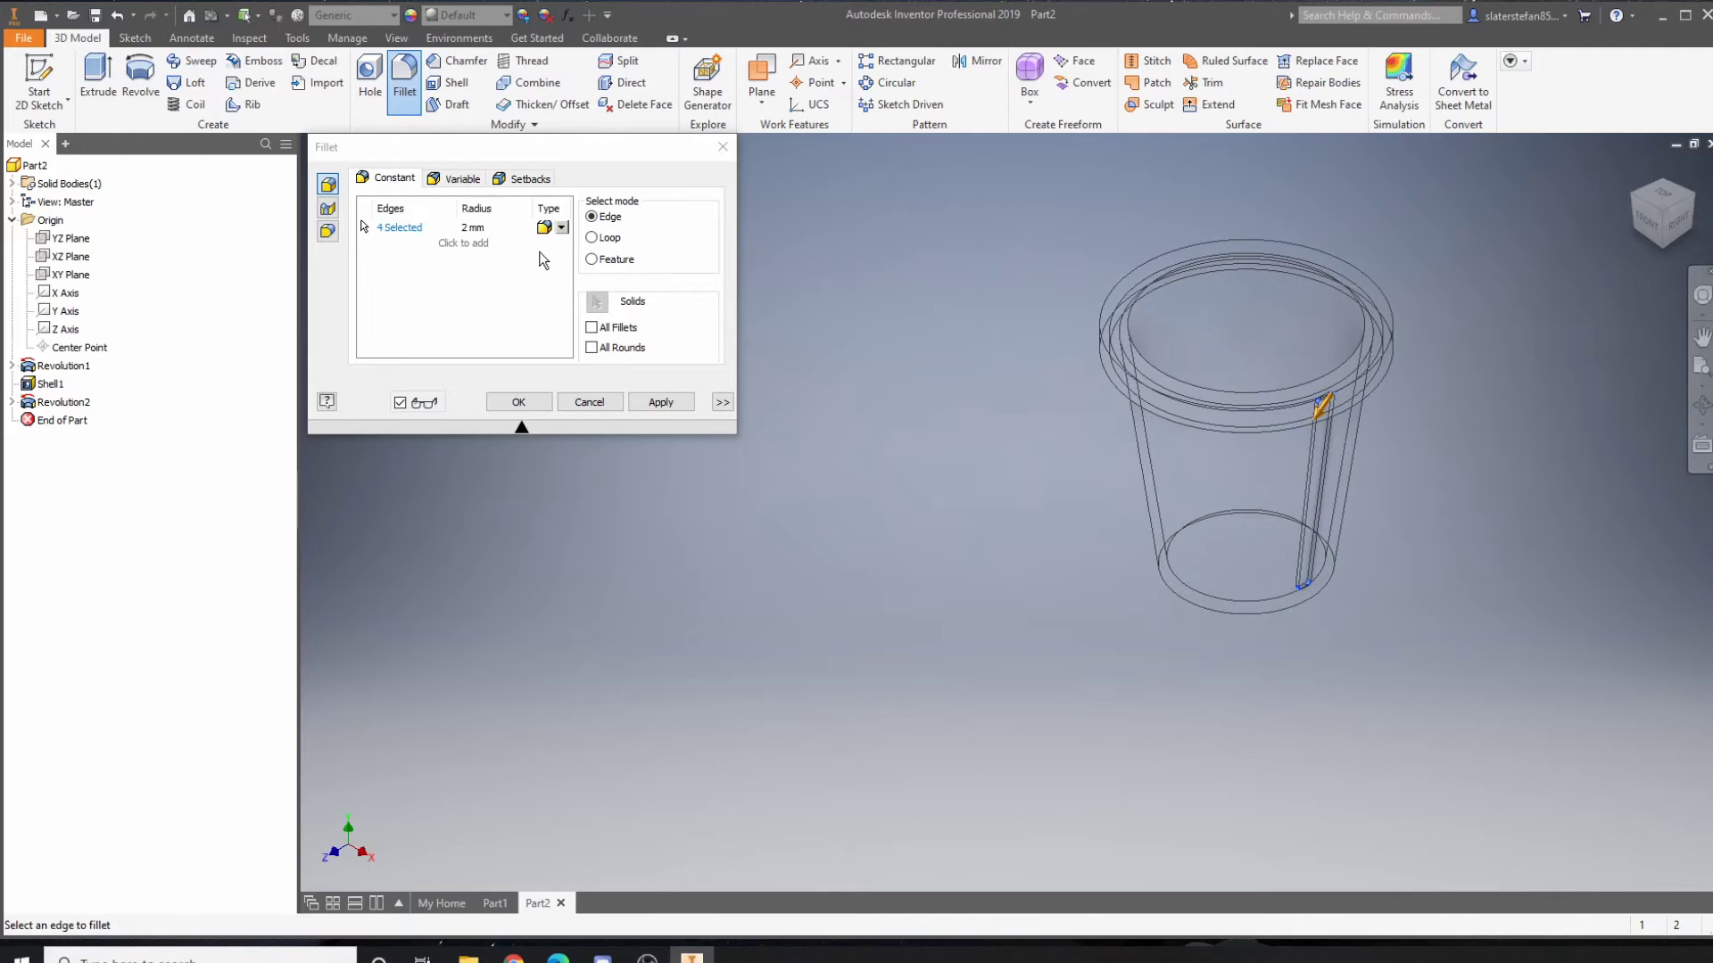
Step: Round the four selected edges with a 3 mm fillet radius
left_click(498, 227)
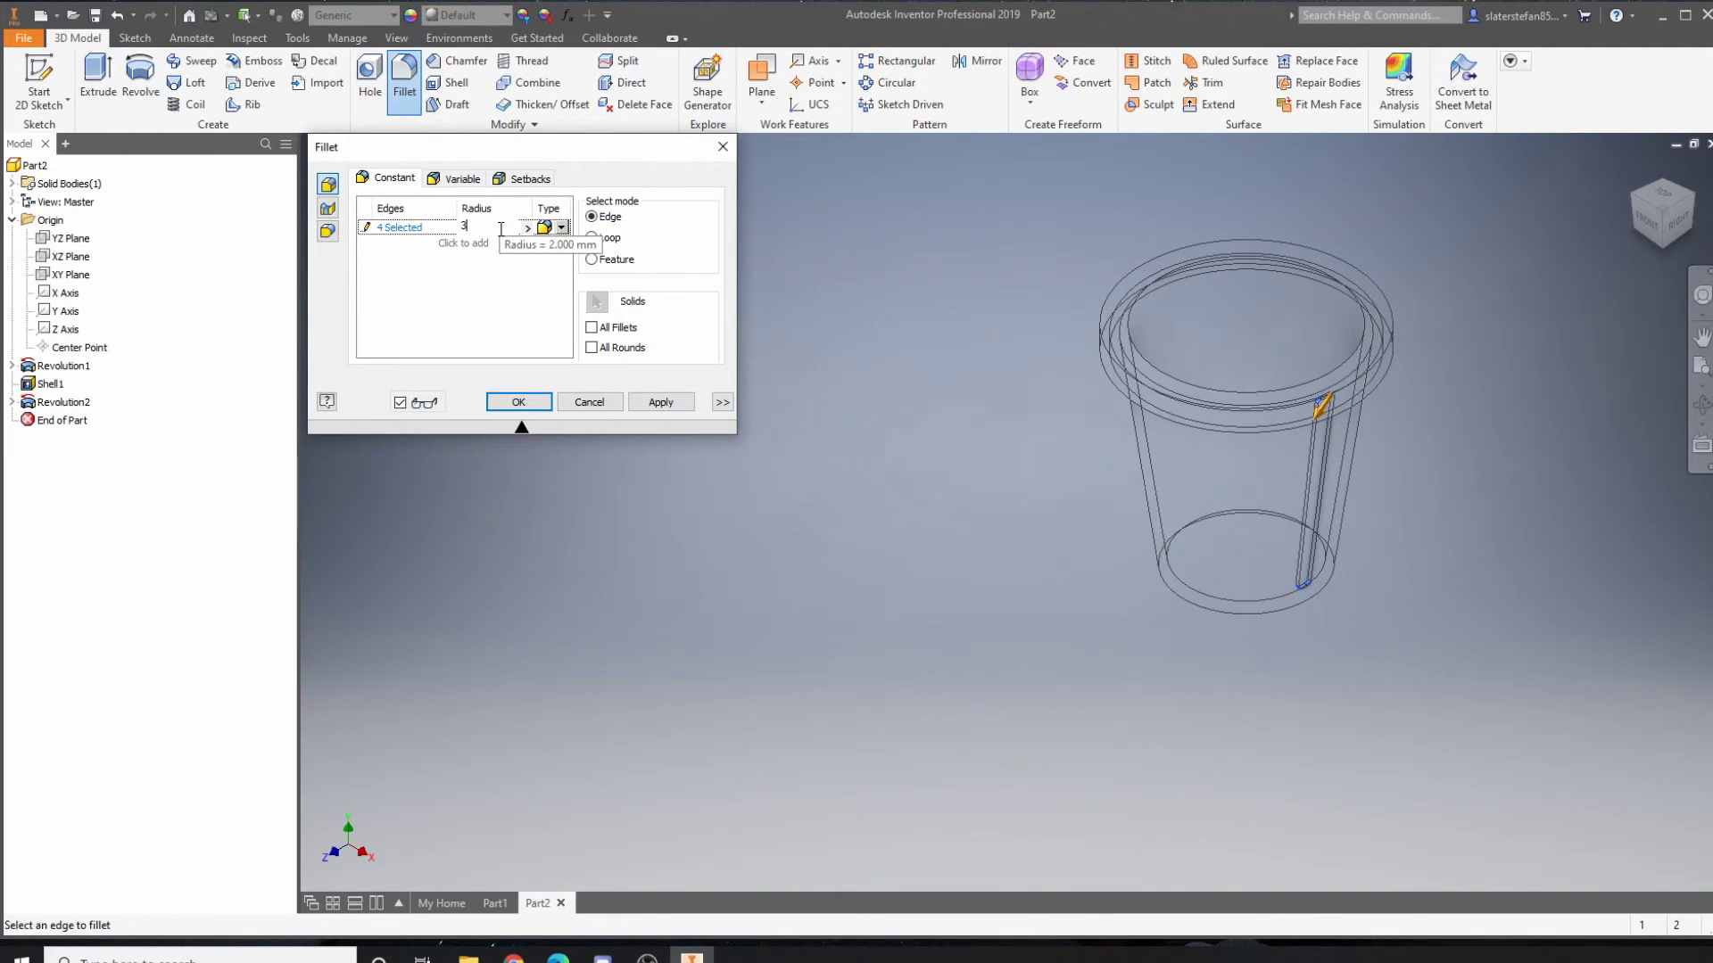
key("Return")
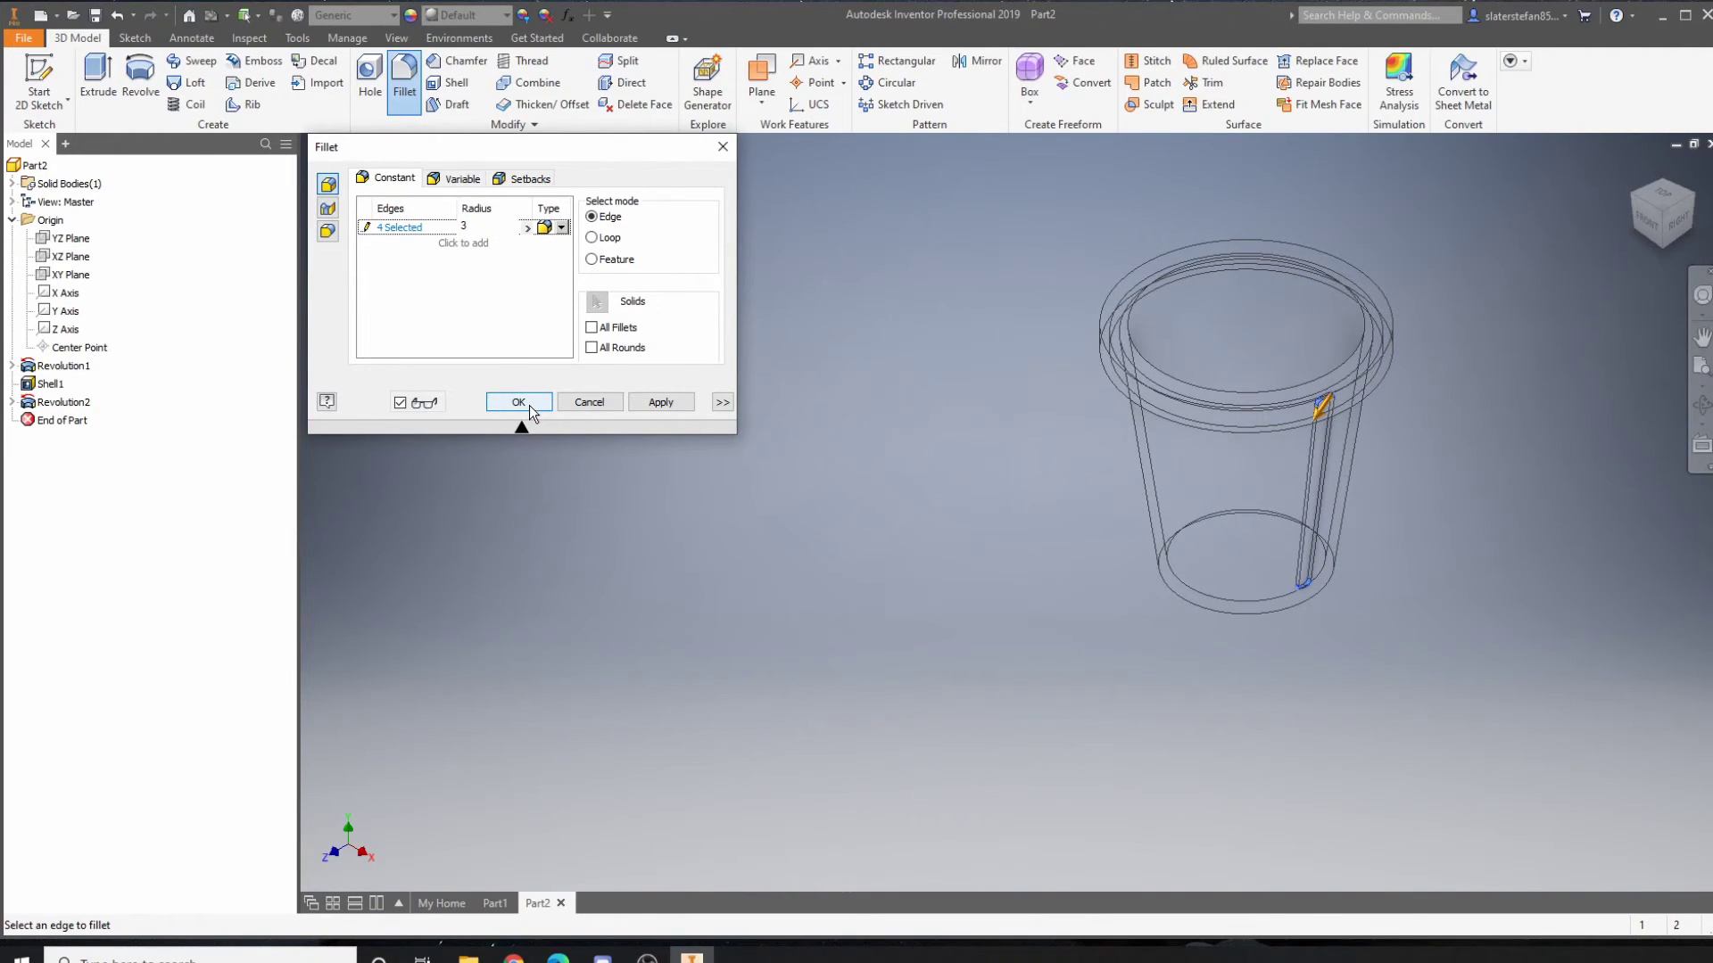
left_click(519, 402)
scroll(1320, 539, "up", 5)
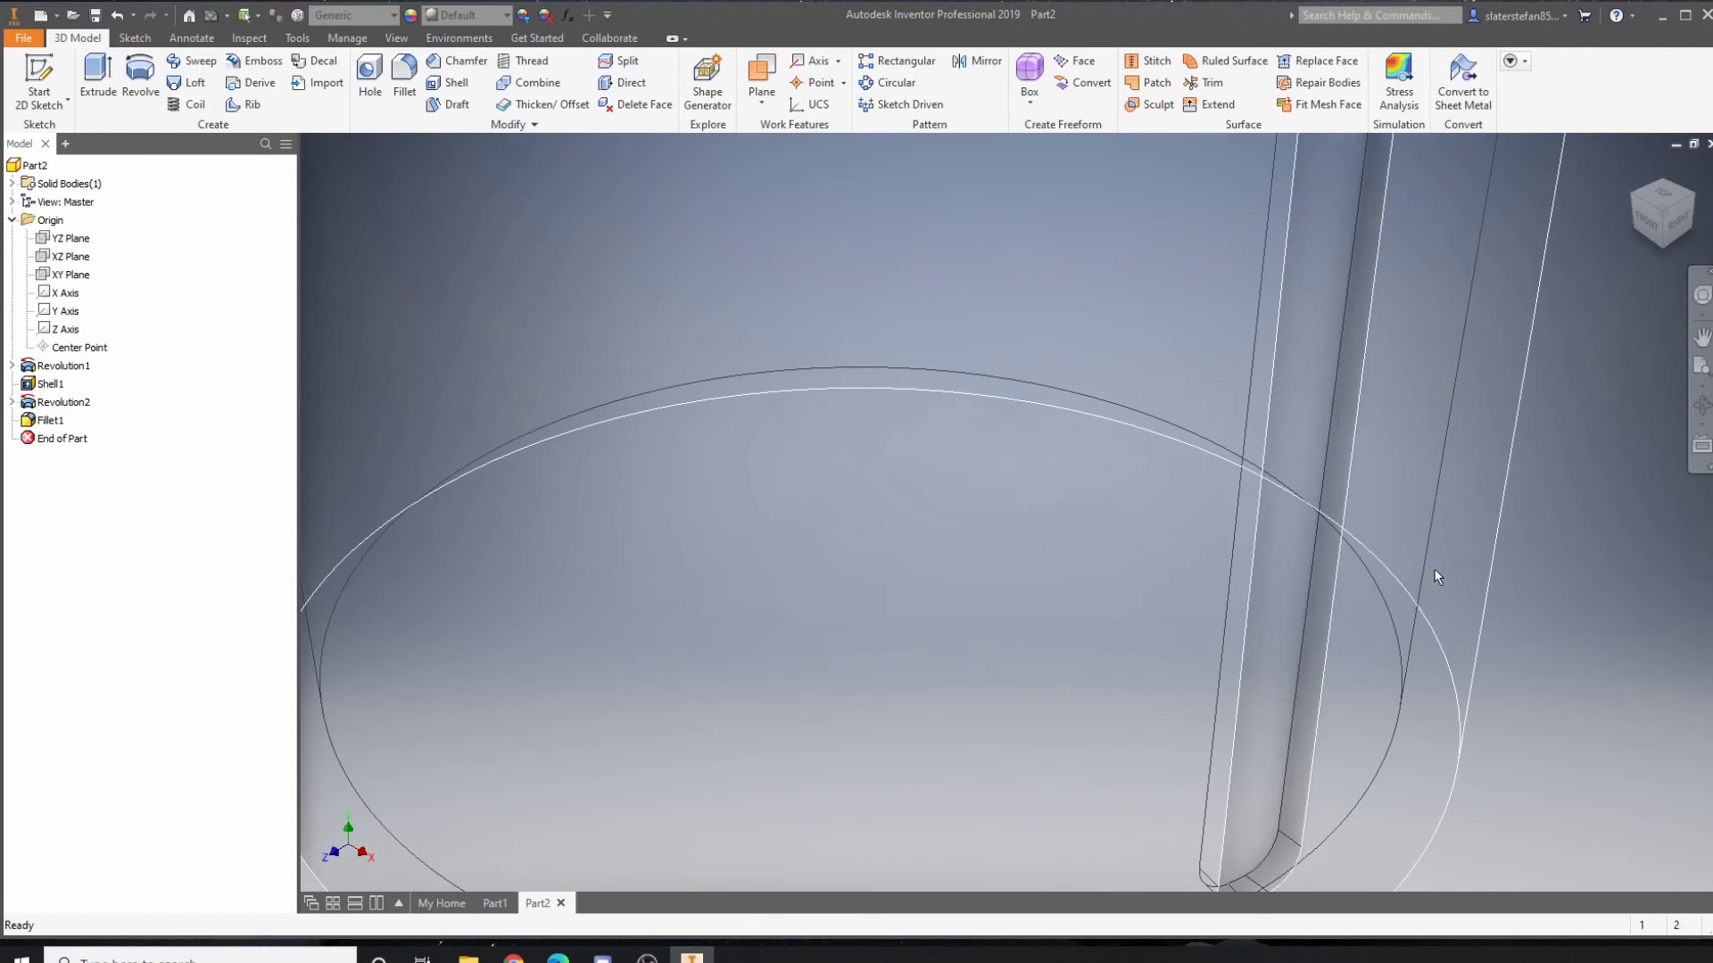
scroll(1432, 571, "down", 5)
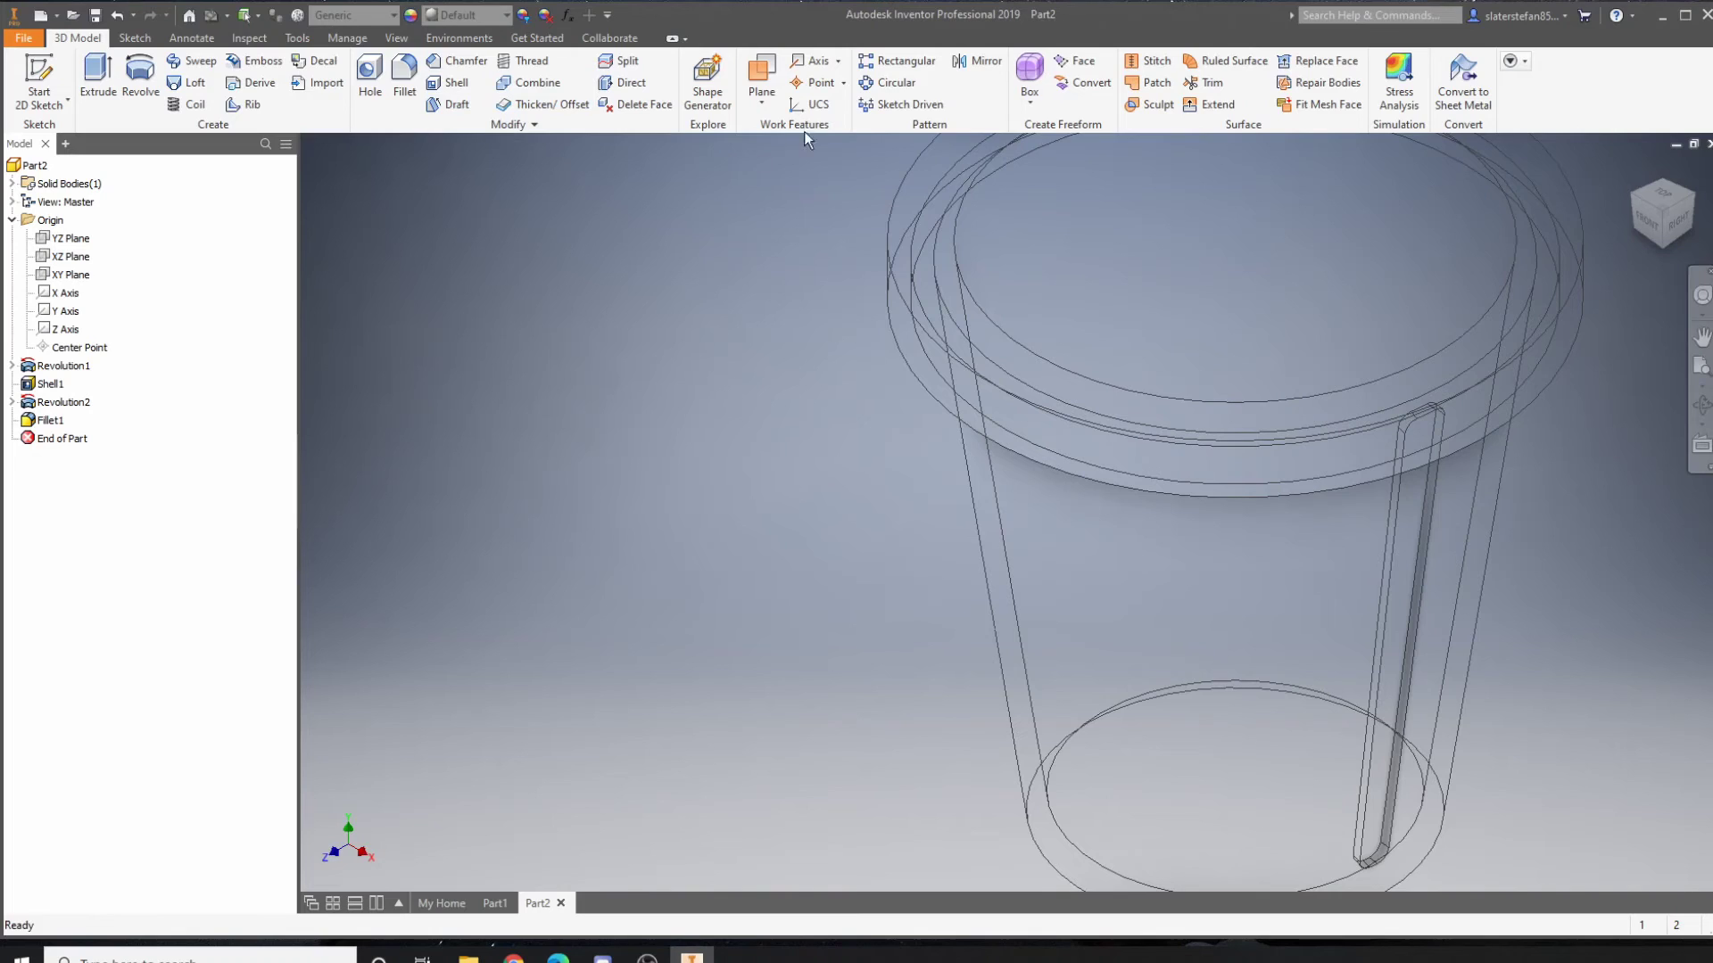
Step: Start a circular pattern with Revolution2 and Fillet1 as the features to repeat
left_click(129, 38)
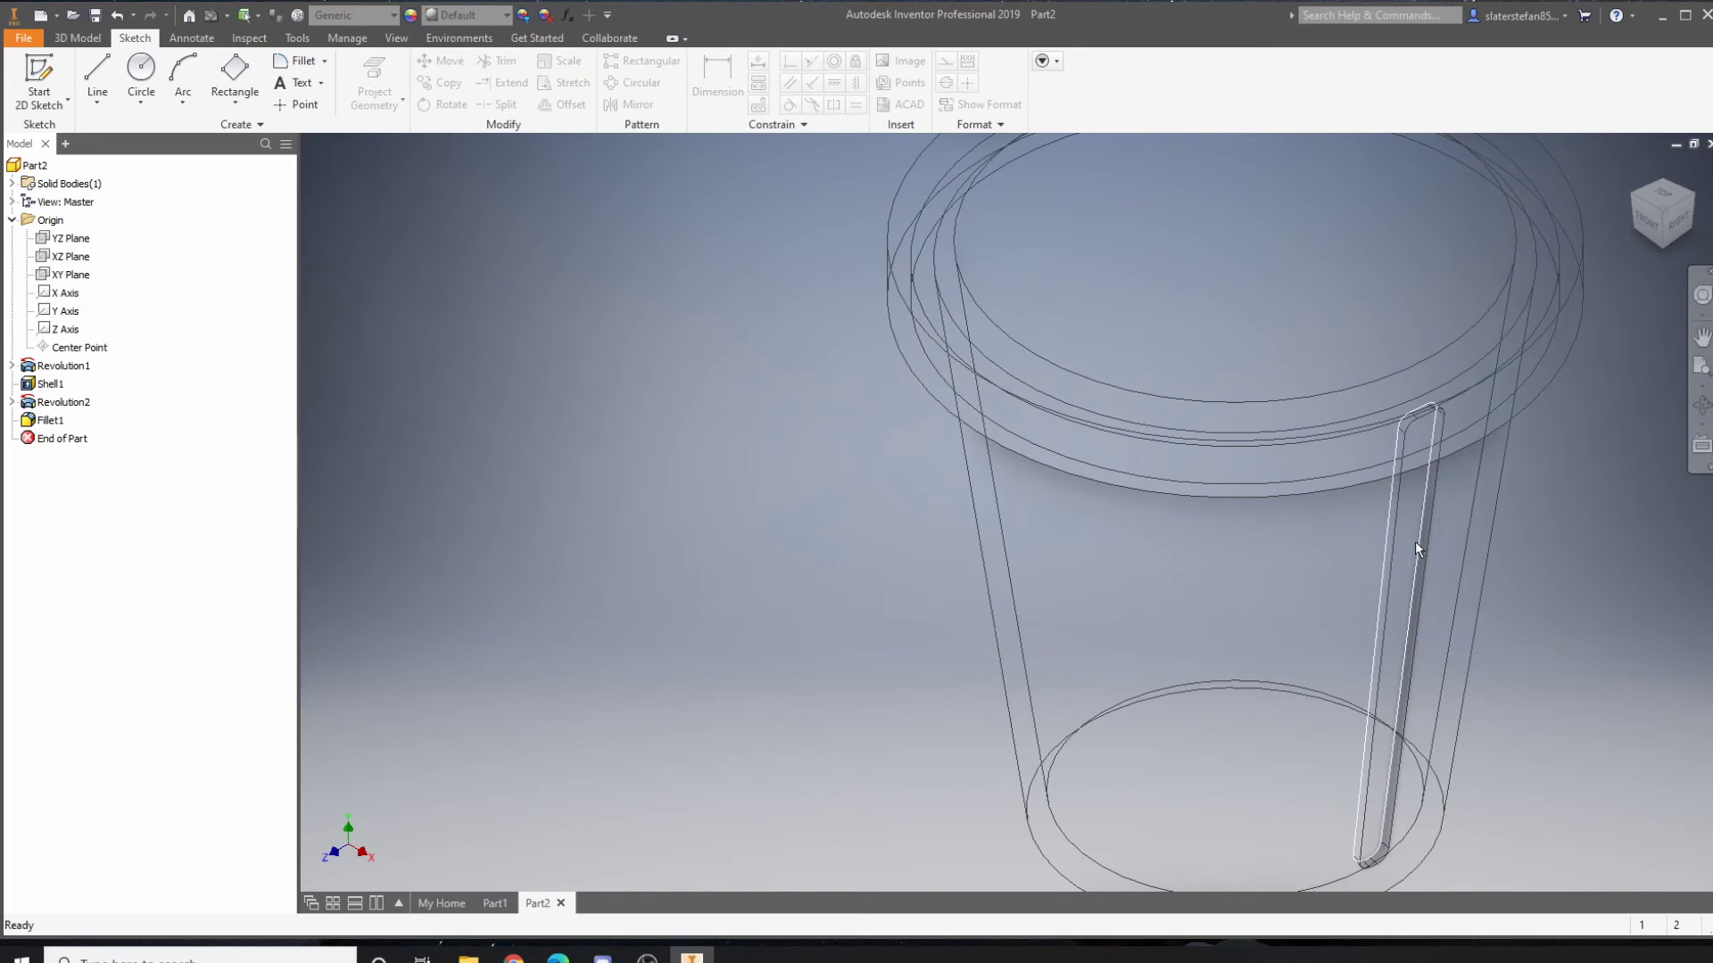
left_click(77, 39)
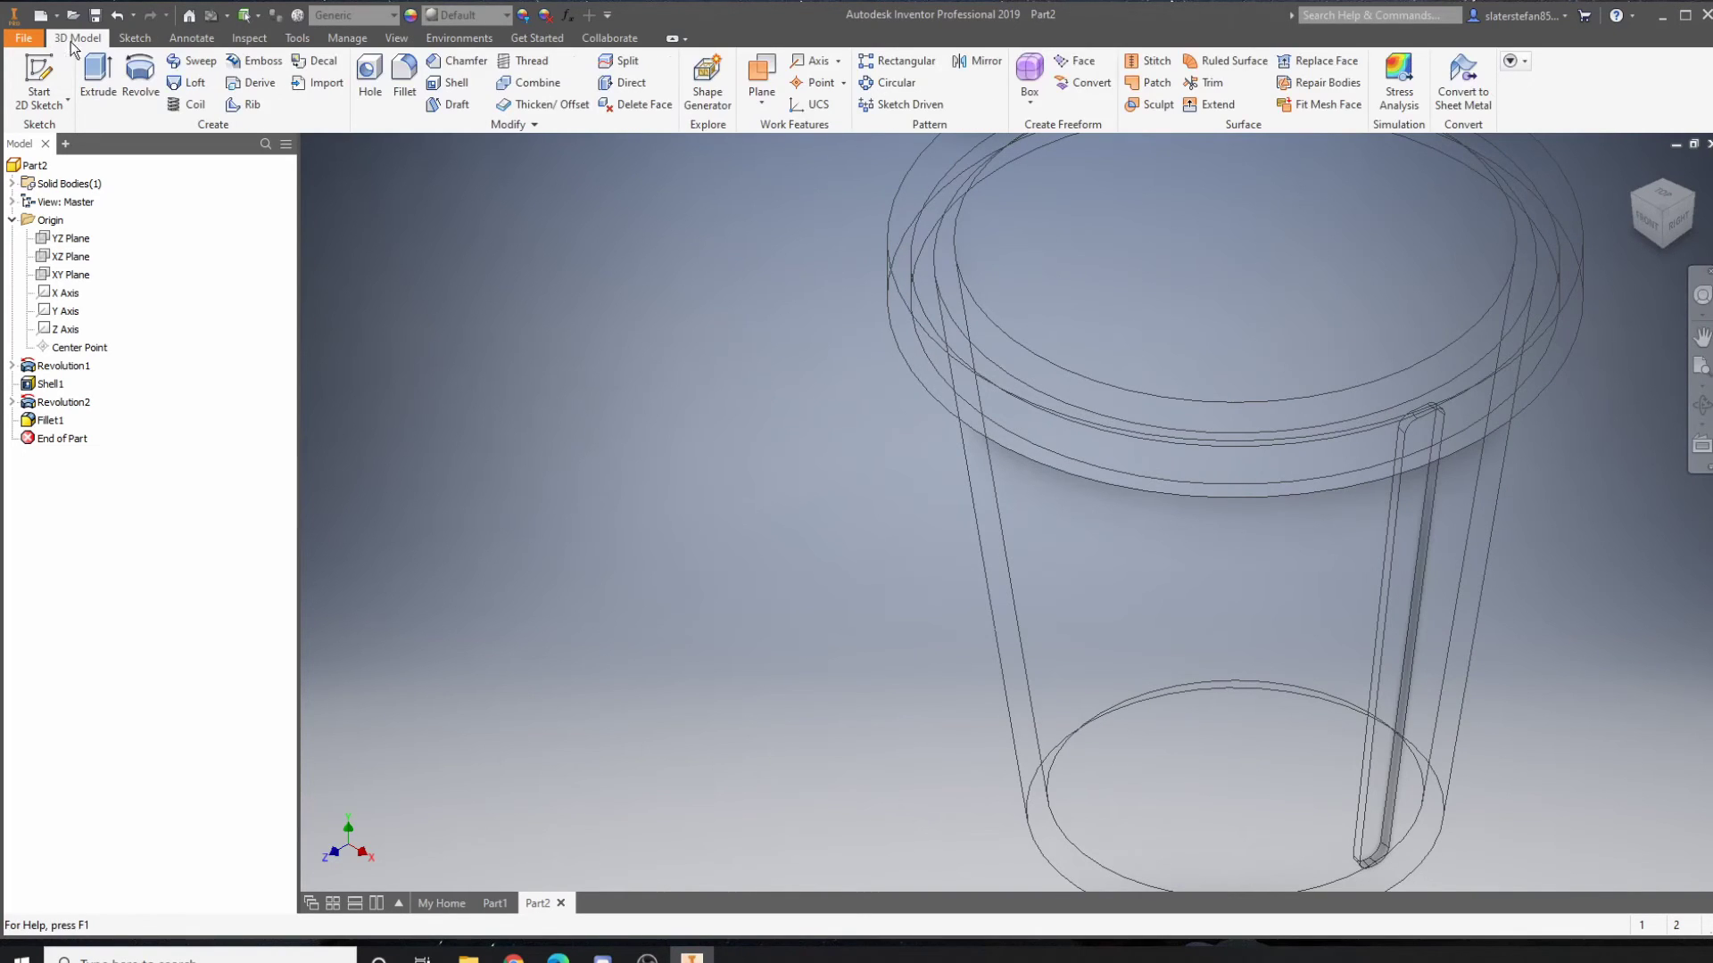
left_click(896, 83)
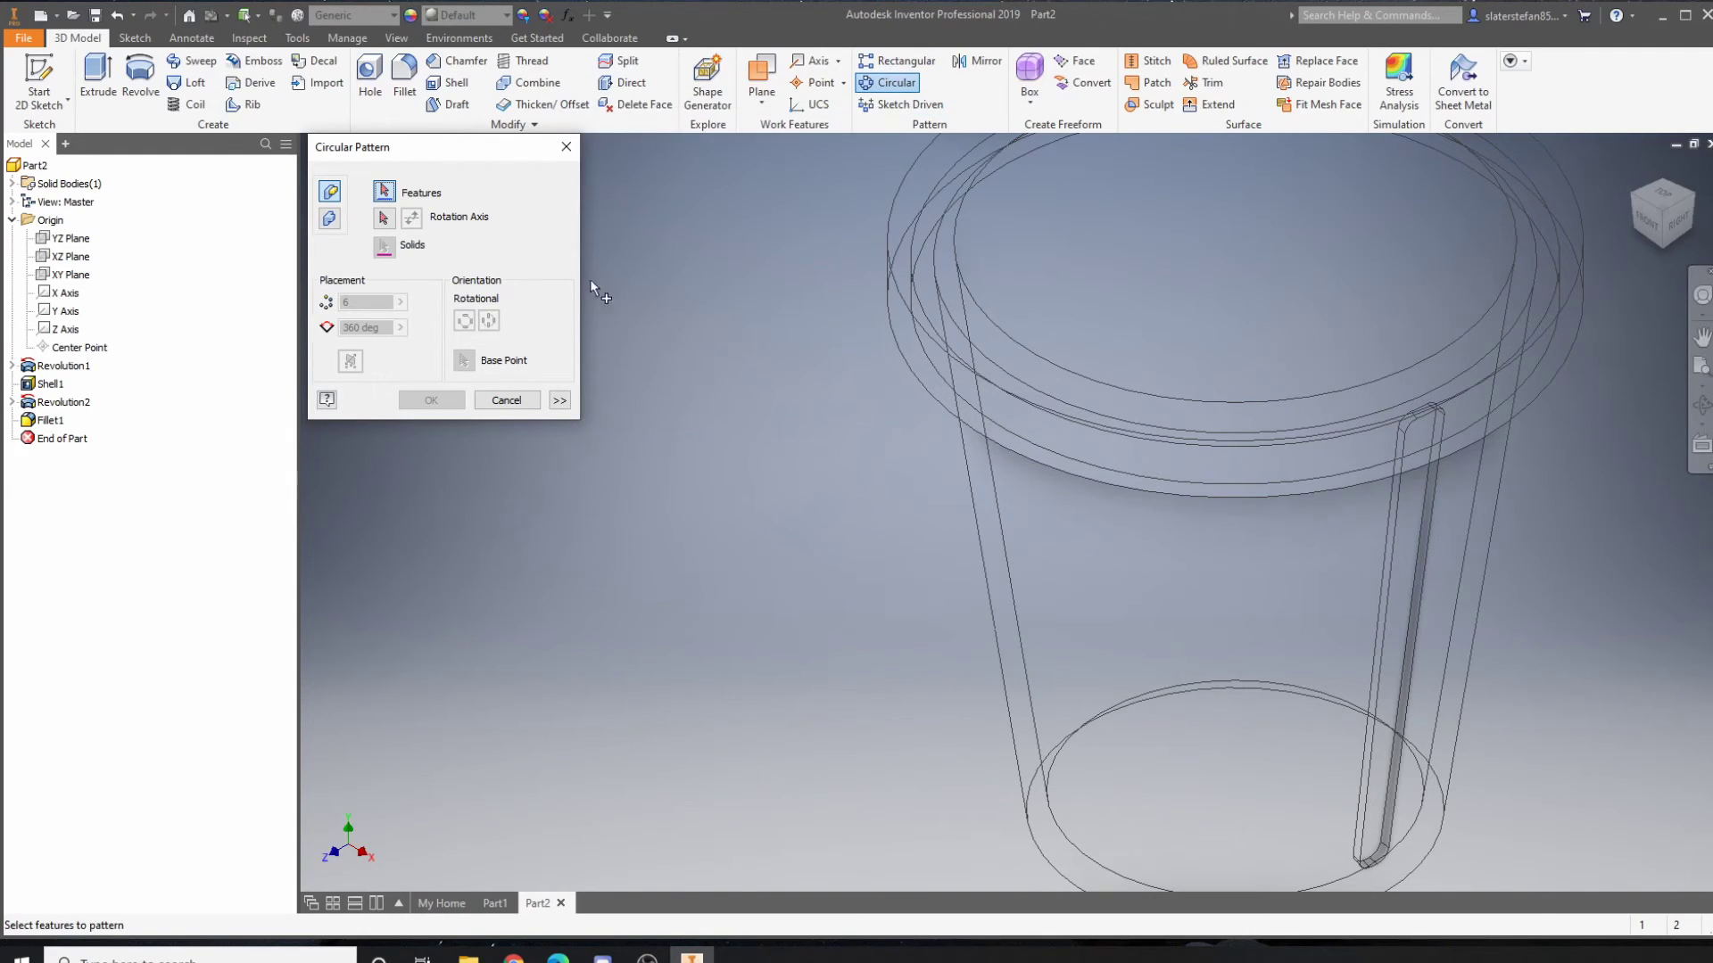
scroll(910, 467, "up", 3)
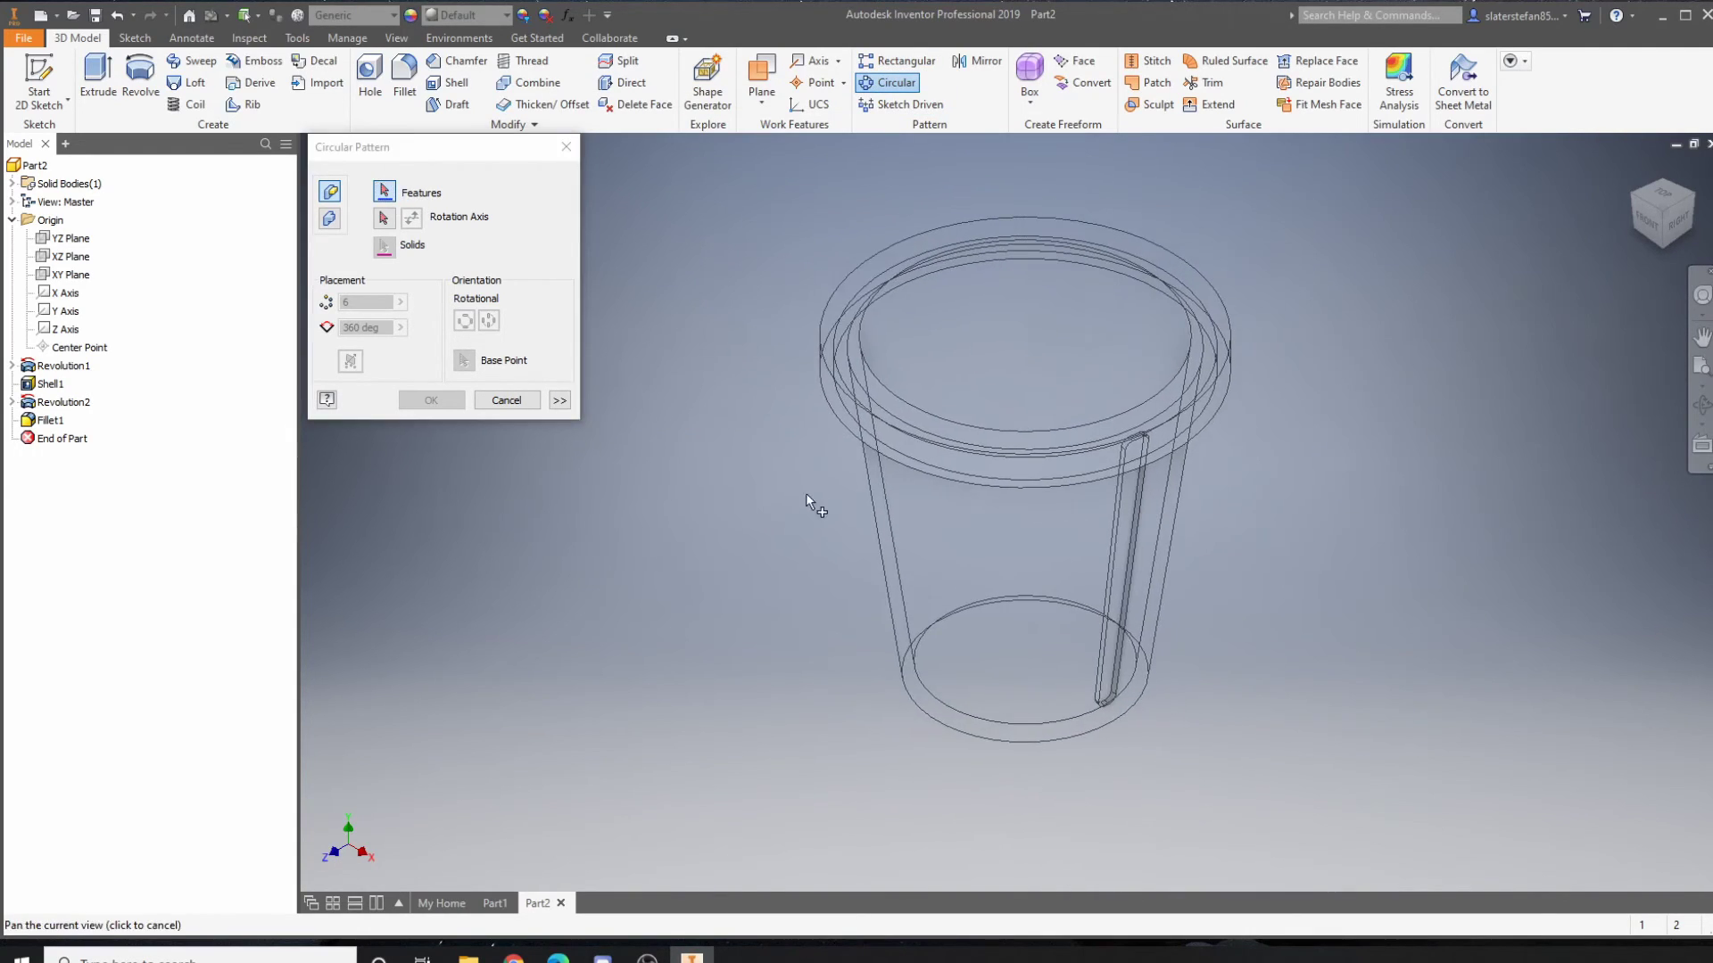
left_click(1133, 616)
scroll(1115, 691, "down", 5)
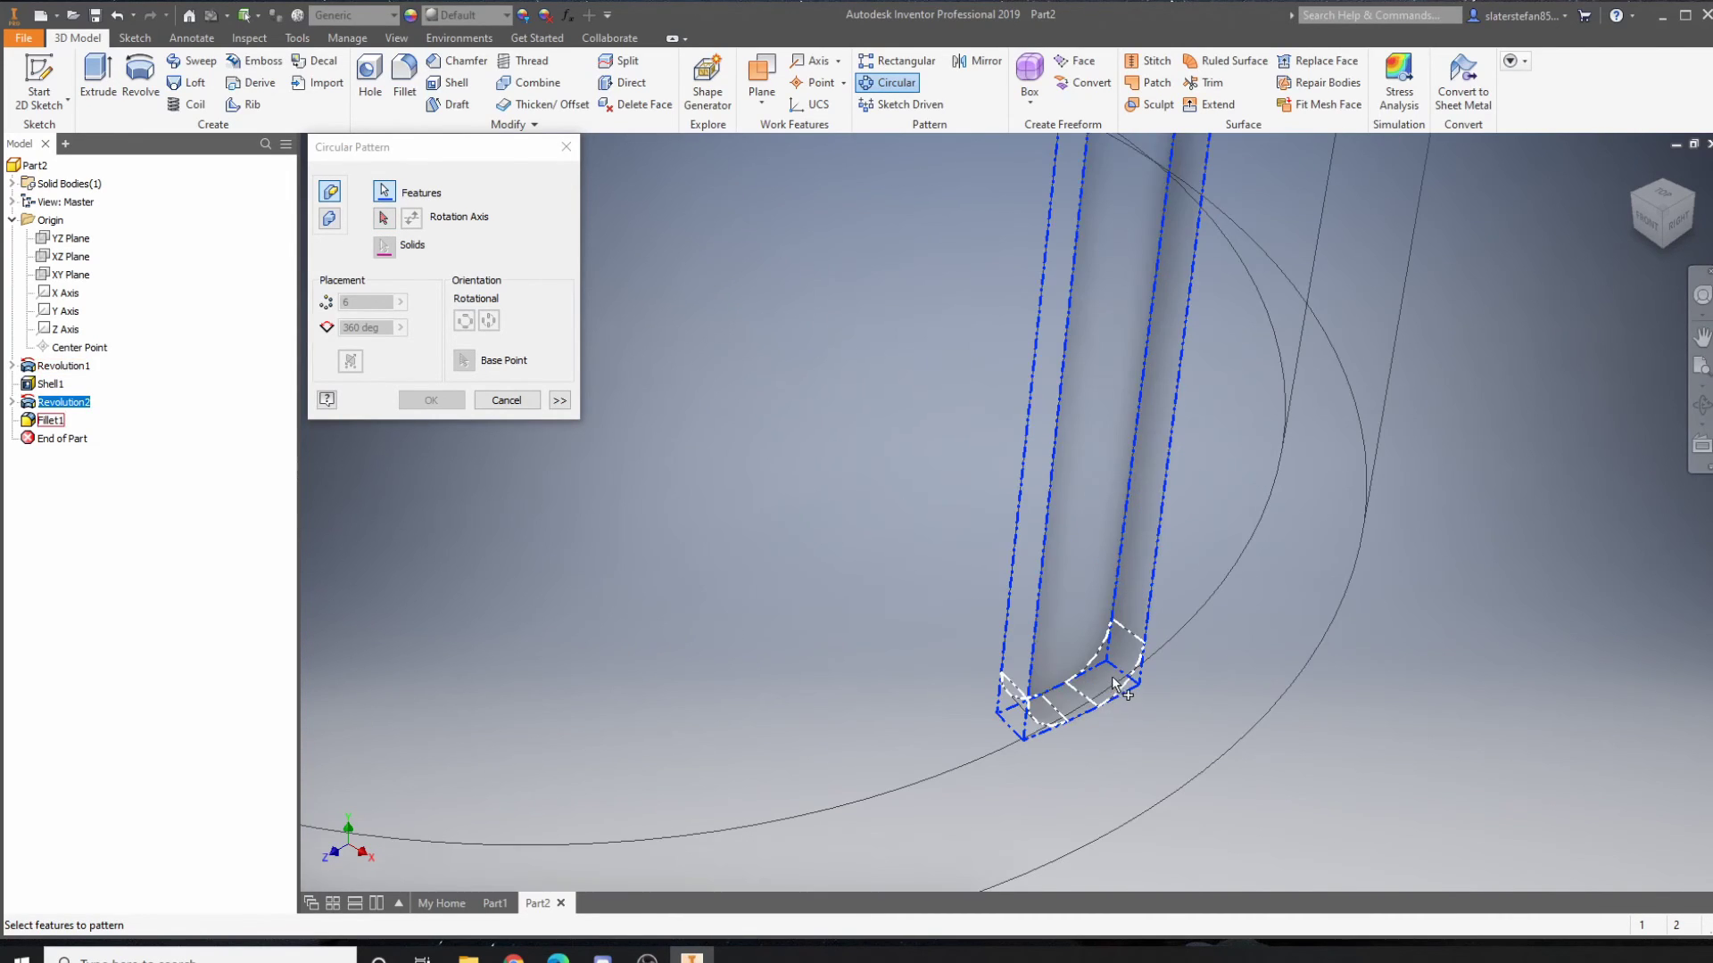
left_click(1115, 685)
scroll(1170, 543, "up", 5)
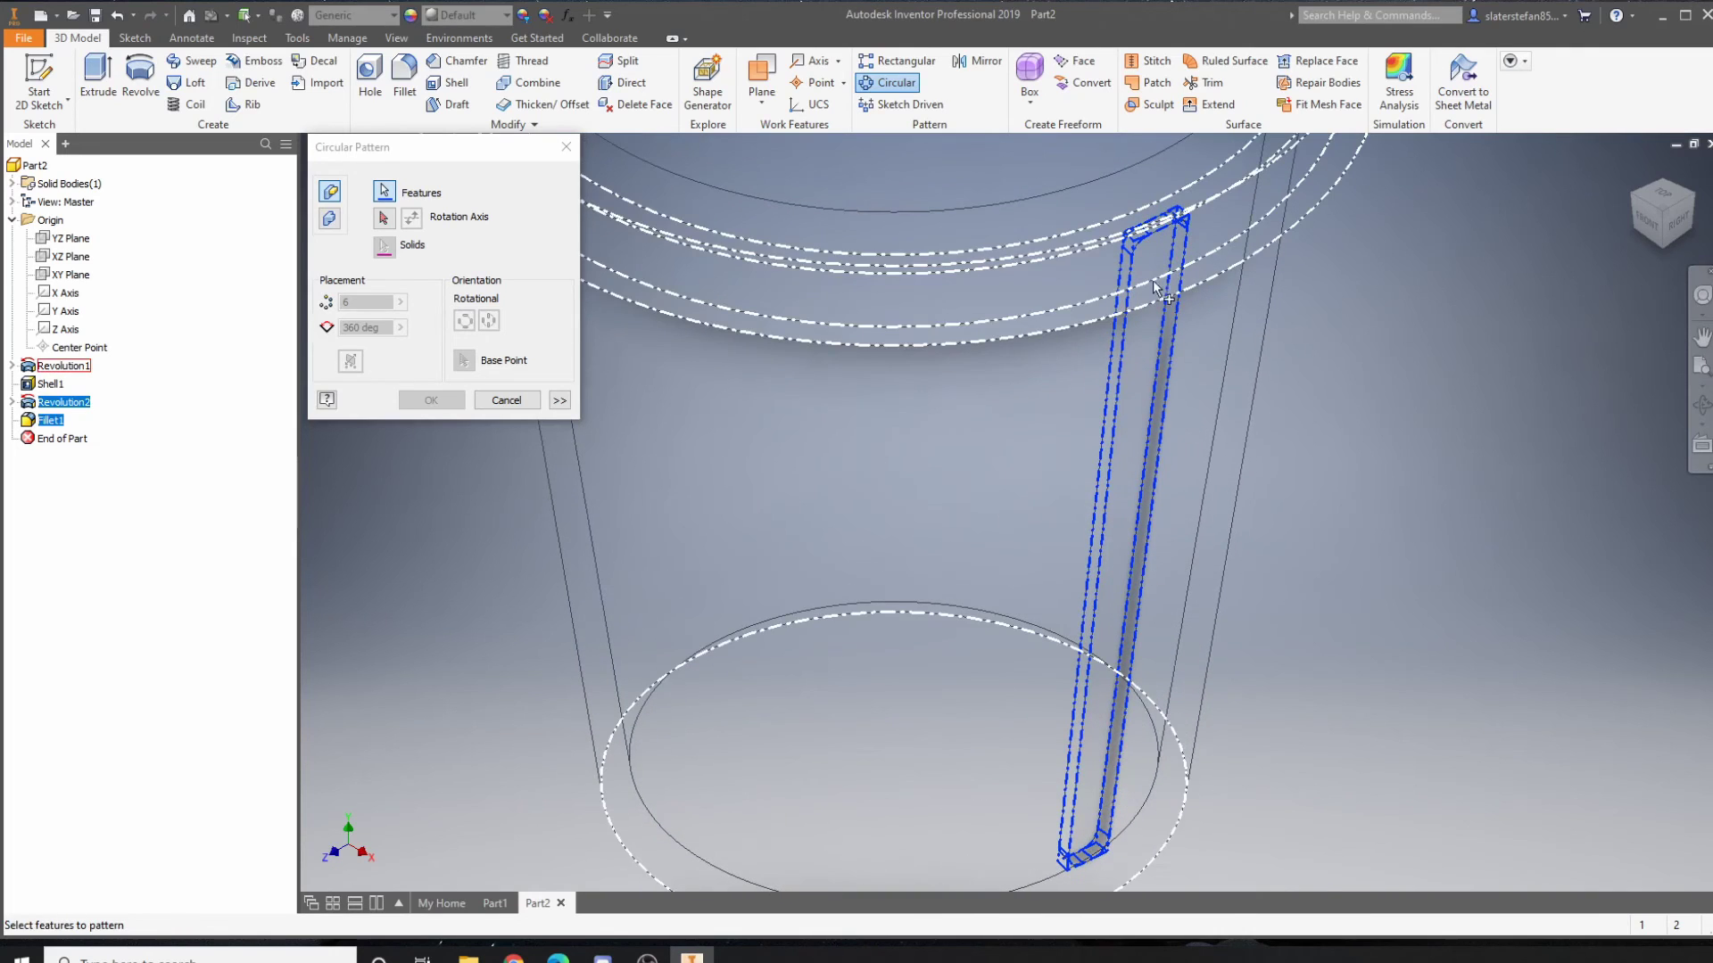
scroll(1158, 805, "up", 5)
scroll(1327, 658, "down", 2)
middle_click_drag(1335, 673, 1470, 614)
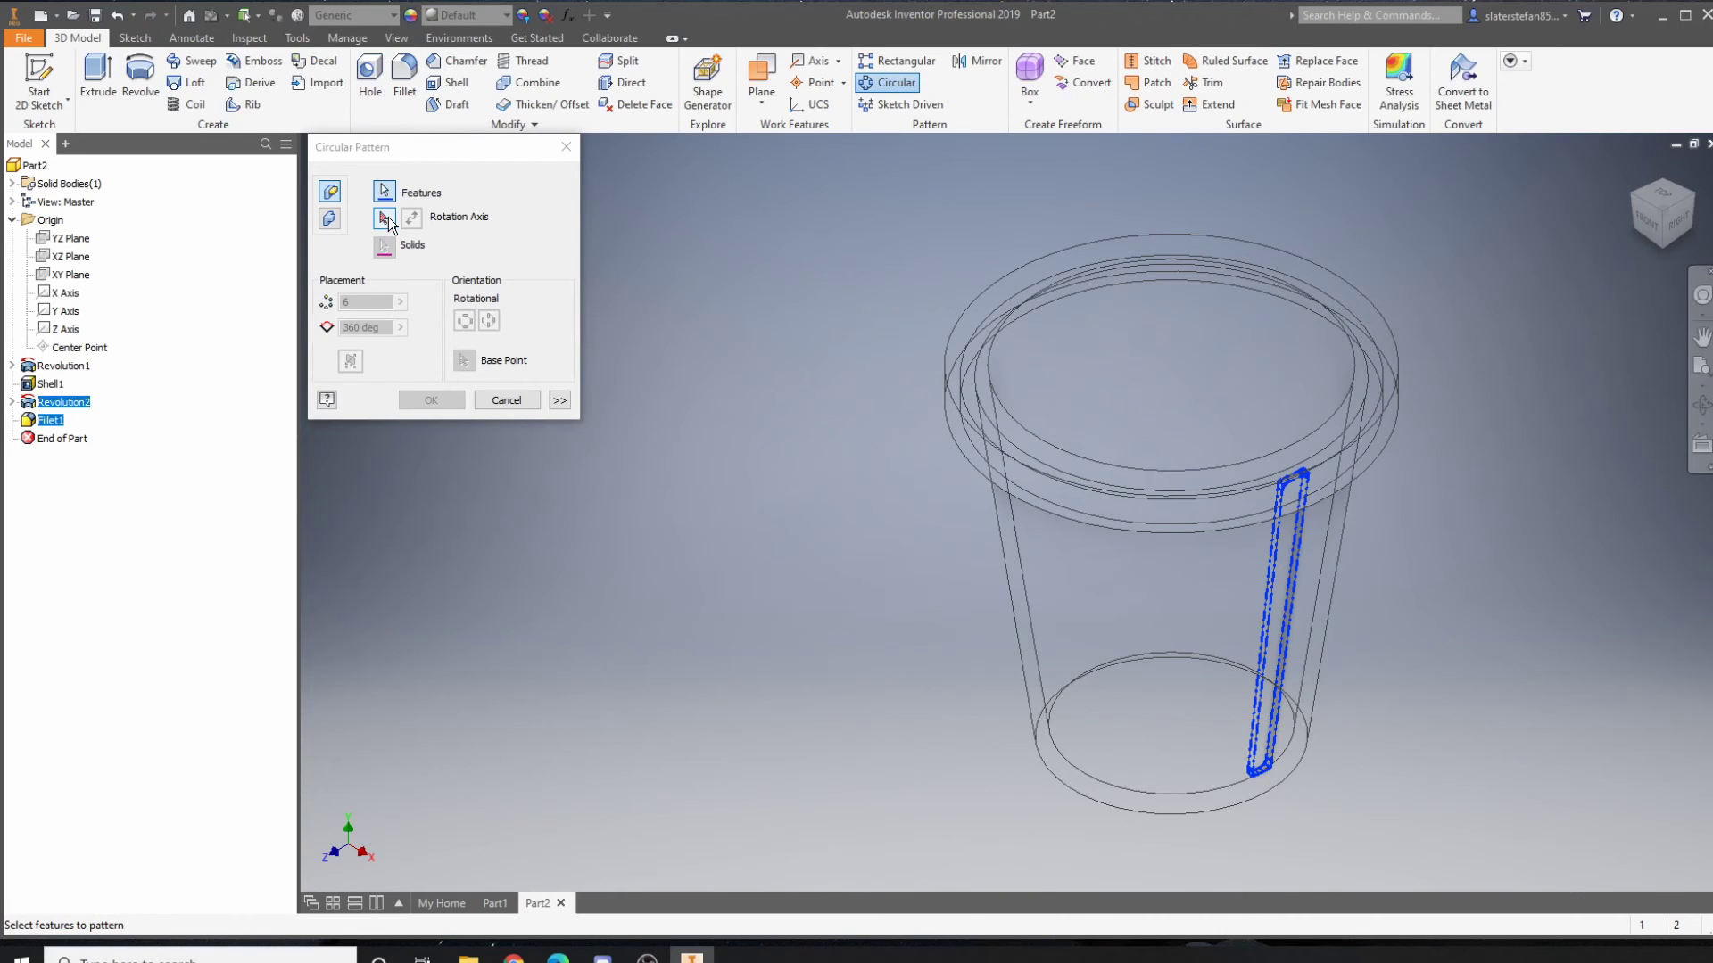
Step: Pattern them 20 times over 360° around the cup's rim edge as the axis
left_click(386, 220)
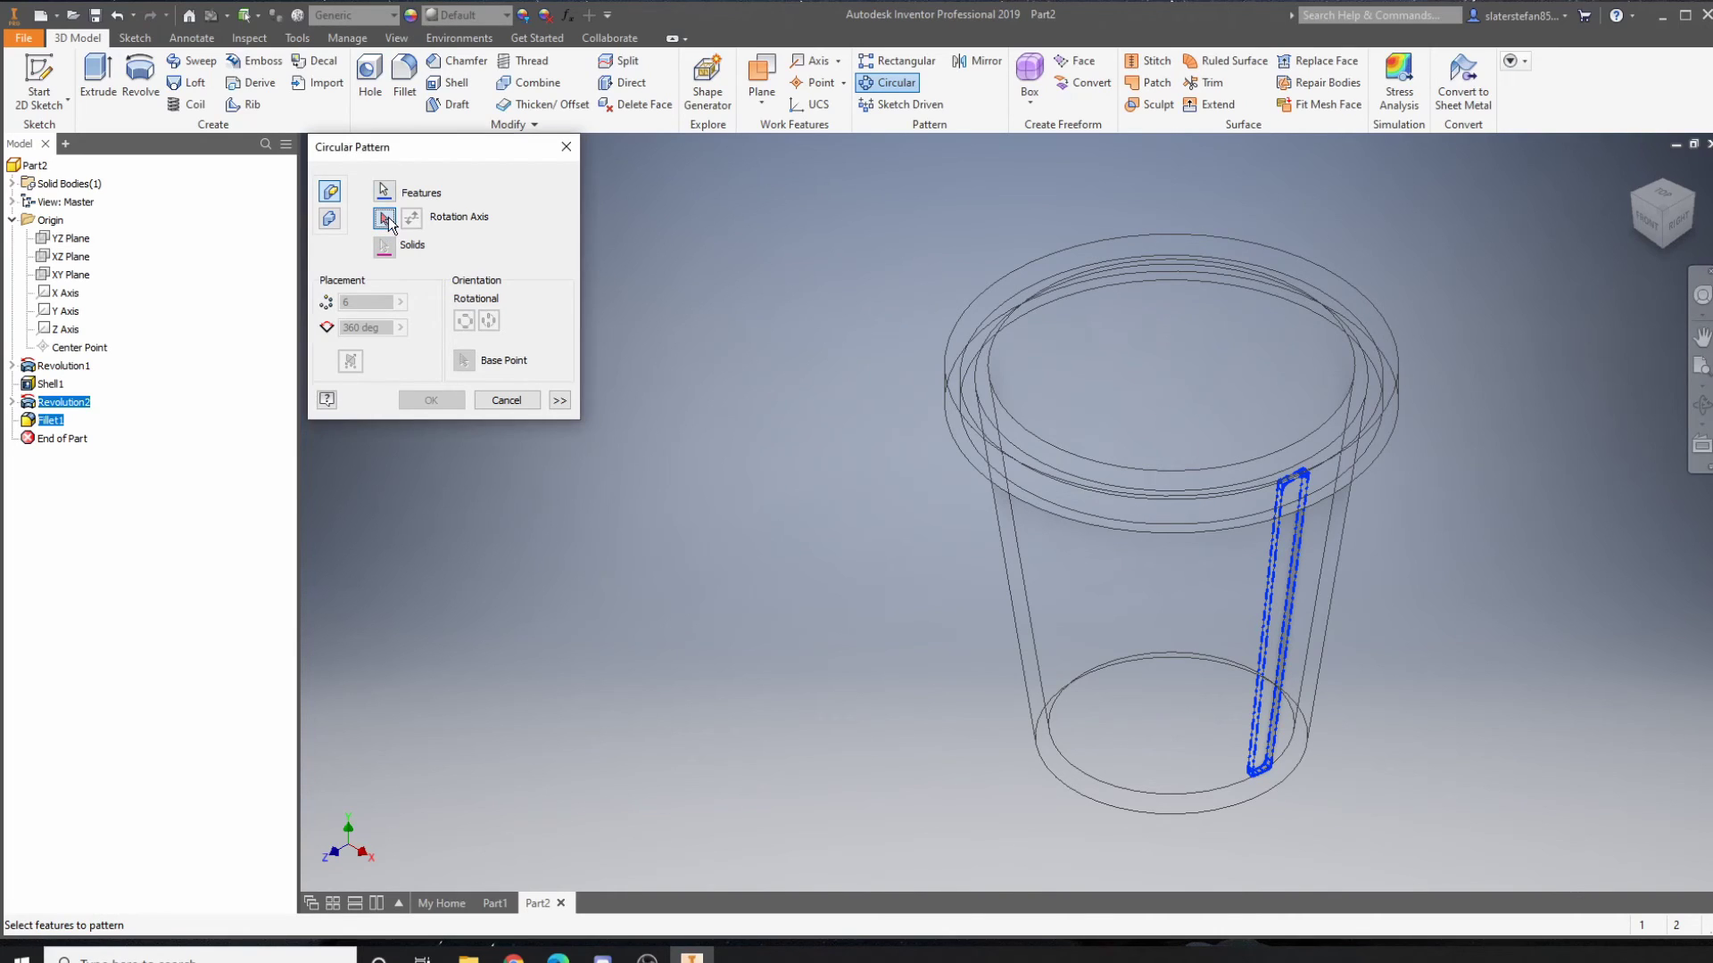
left_click(1378, 403)
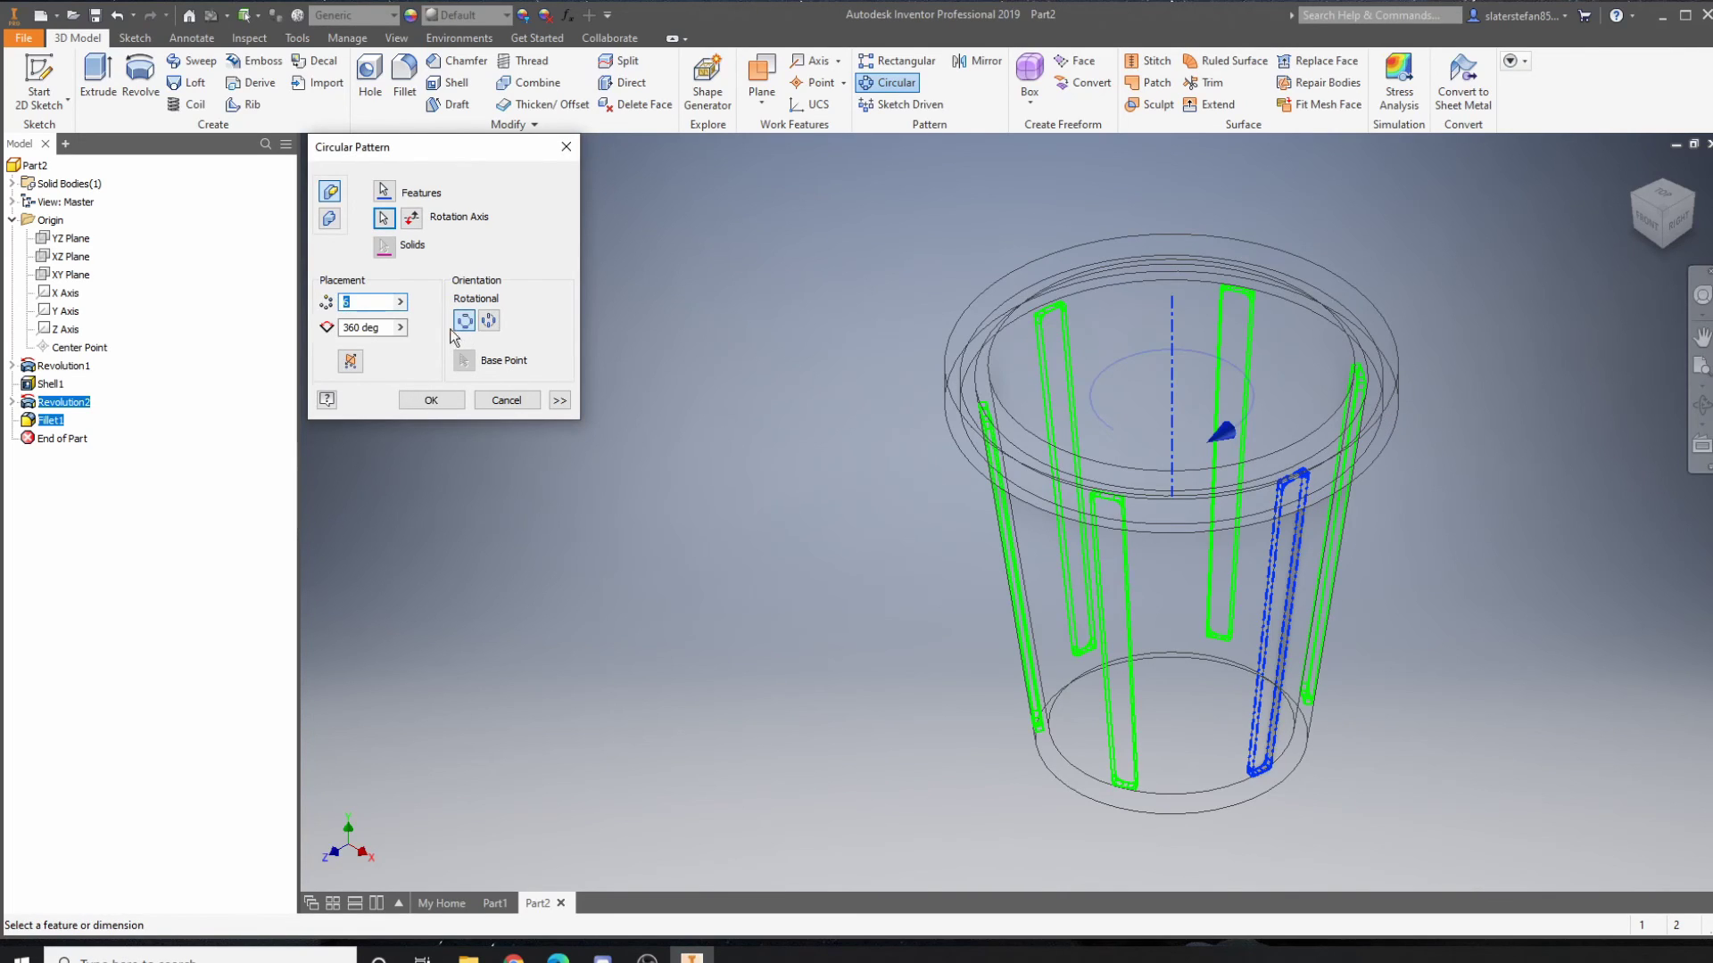
type("6")
type("20")
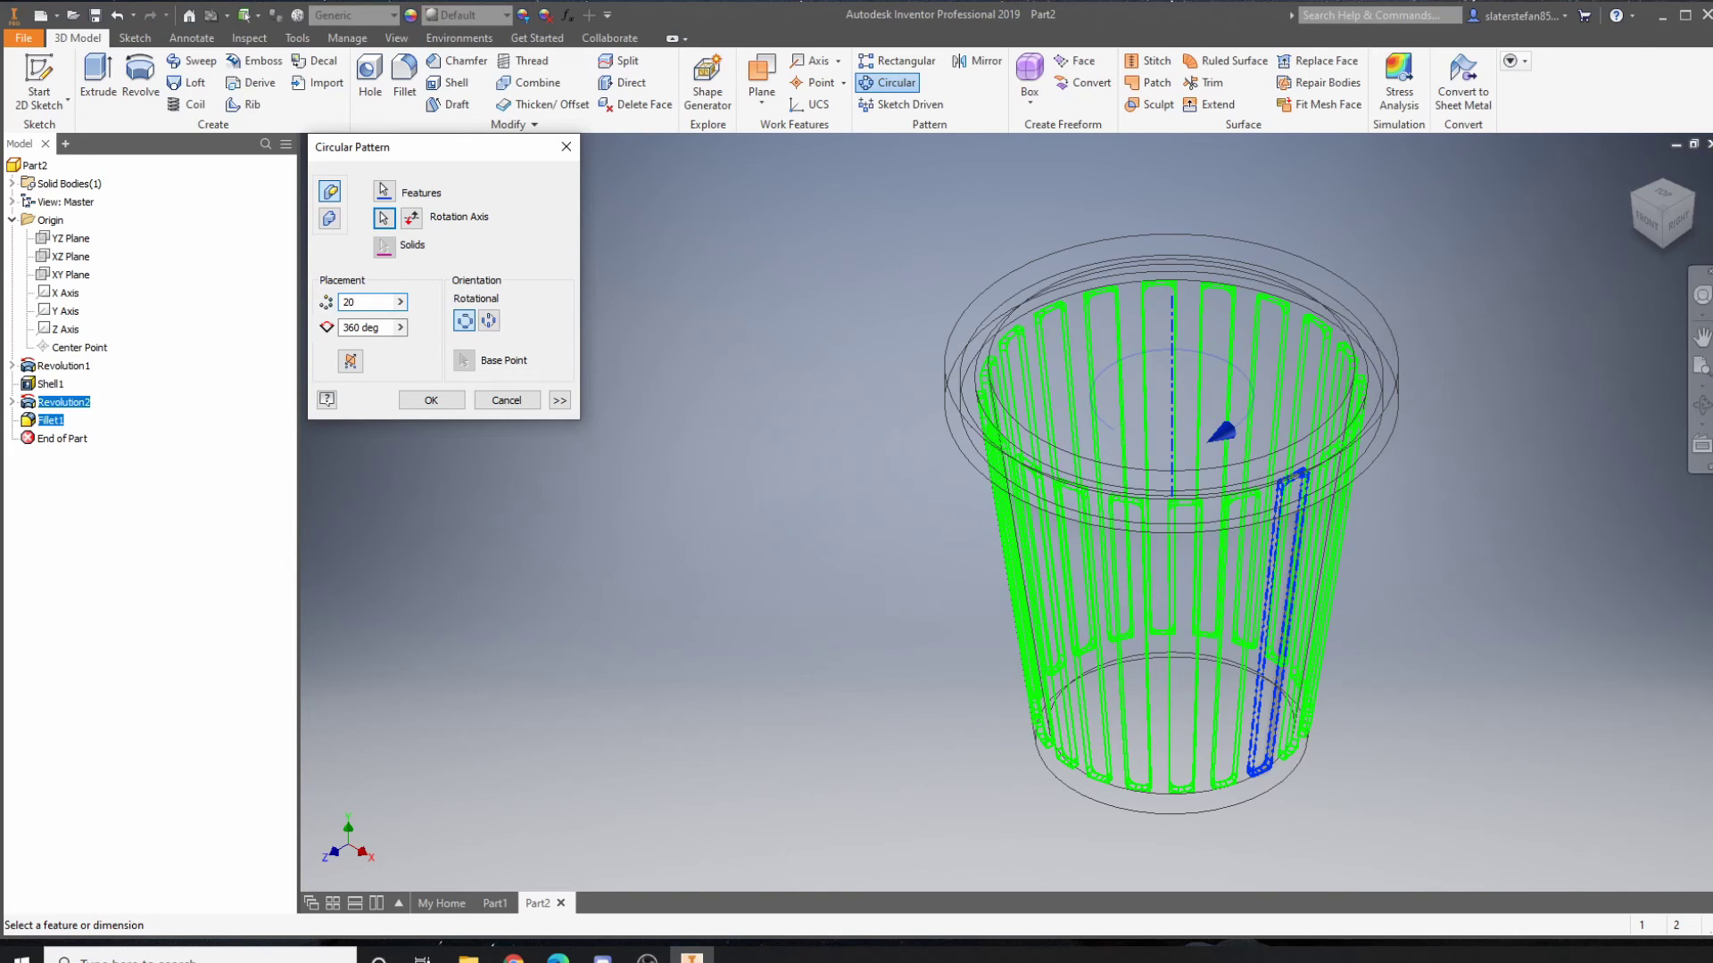
left_click(432, 401)
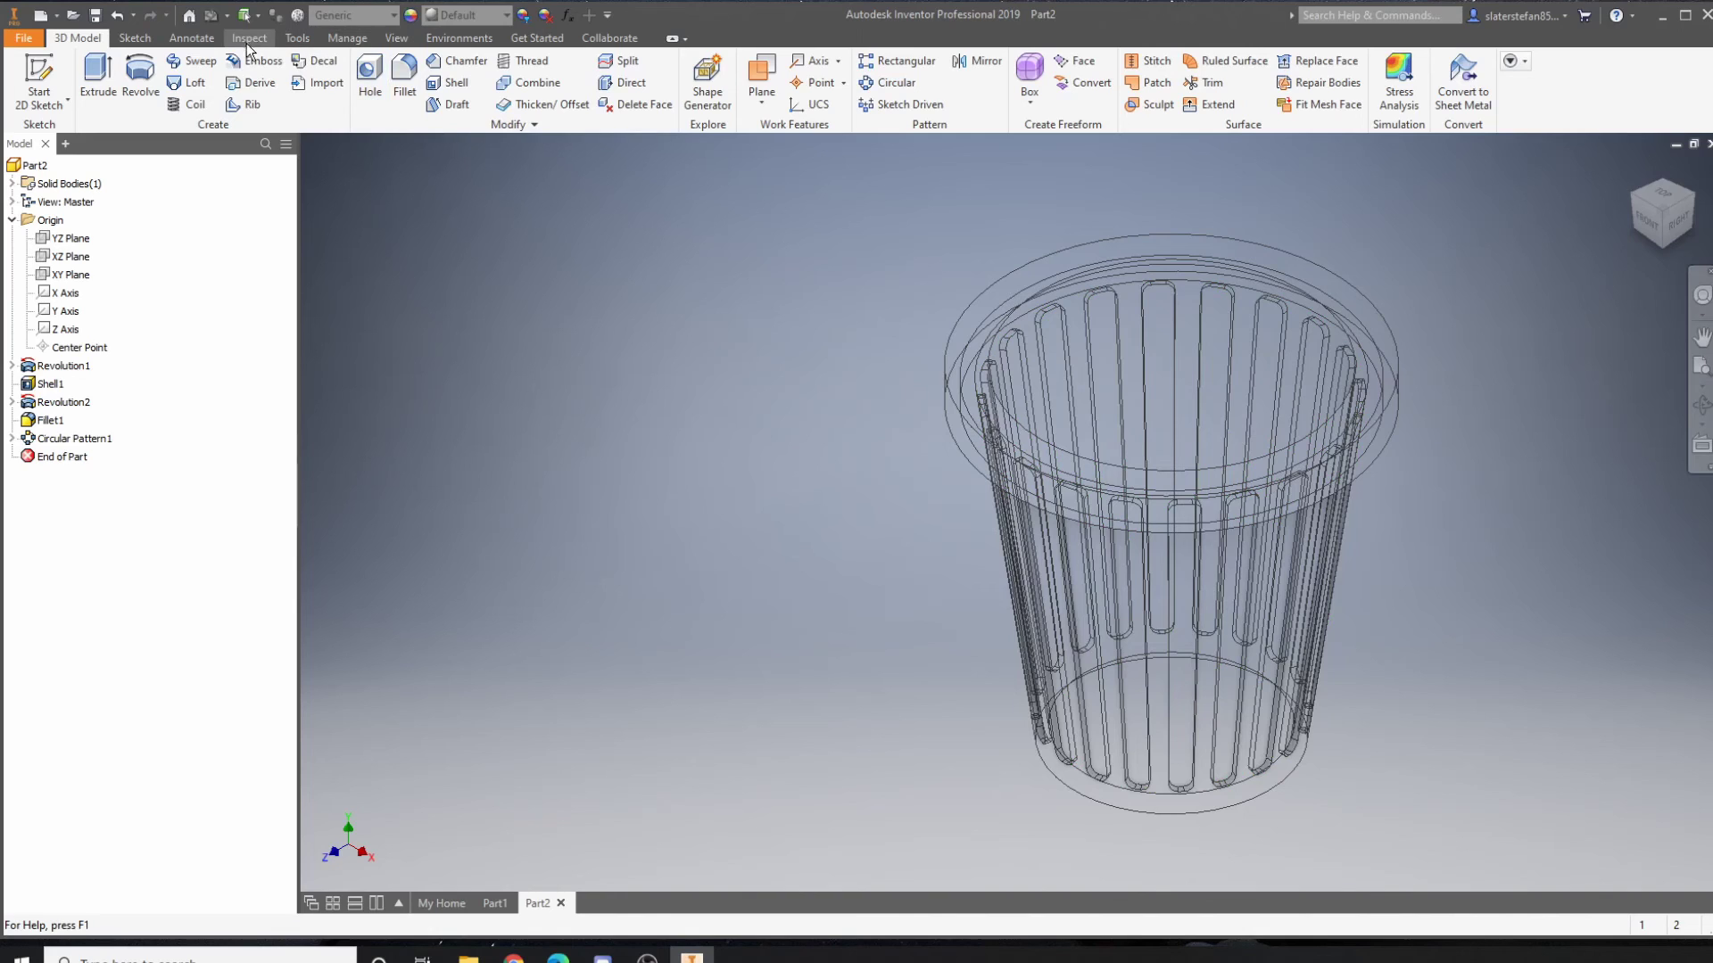
Step: Try Realistic and Shaded with Hidden Edges, then use Shaded with Edges and view from above
left_click(396, 38)
left_click(211, 79)
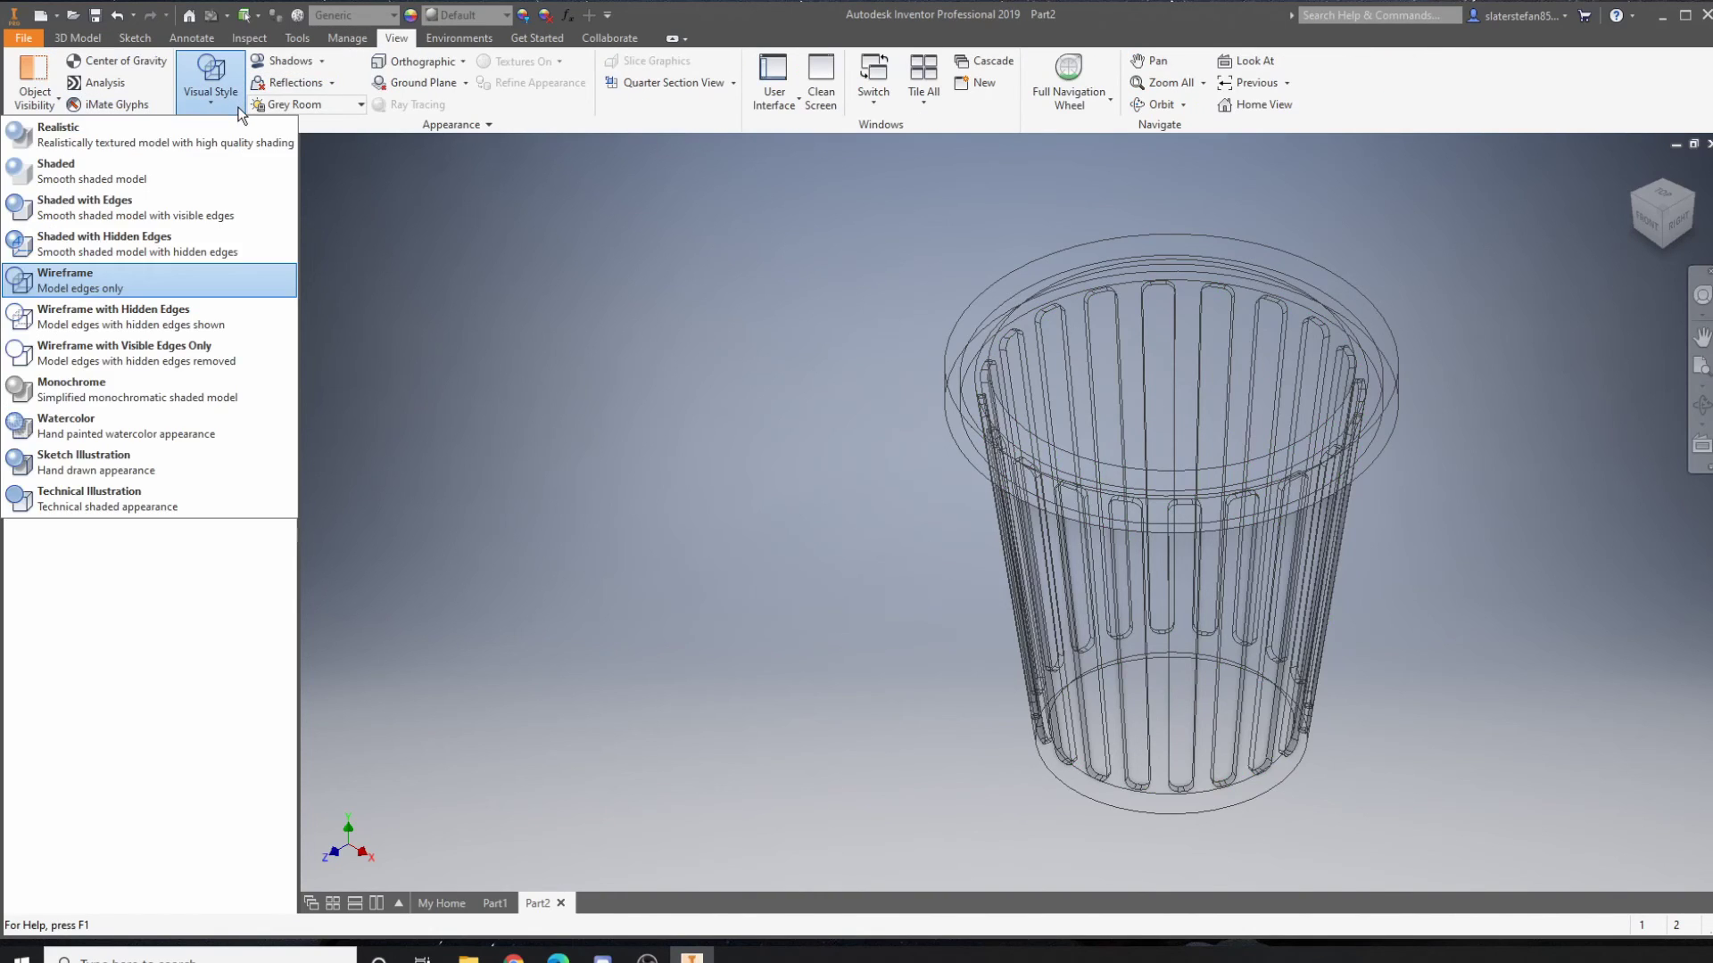
left_click(195, 151)
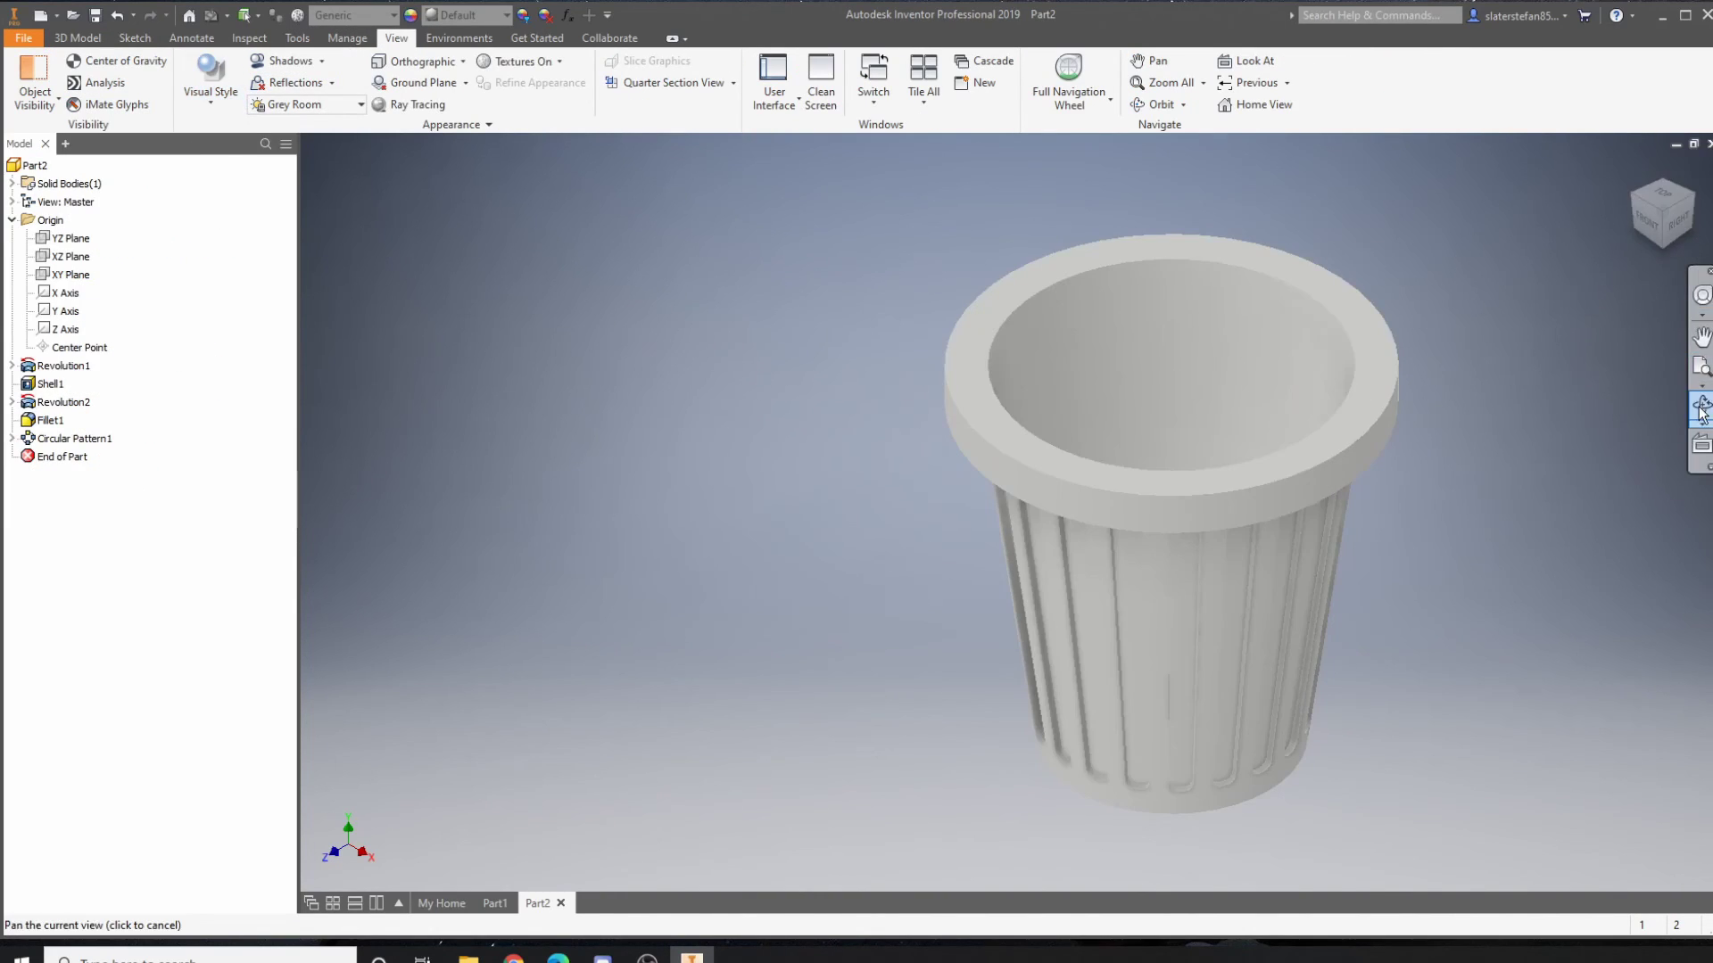
left_click(215, 96)
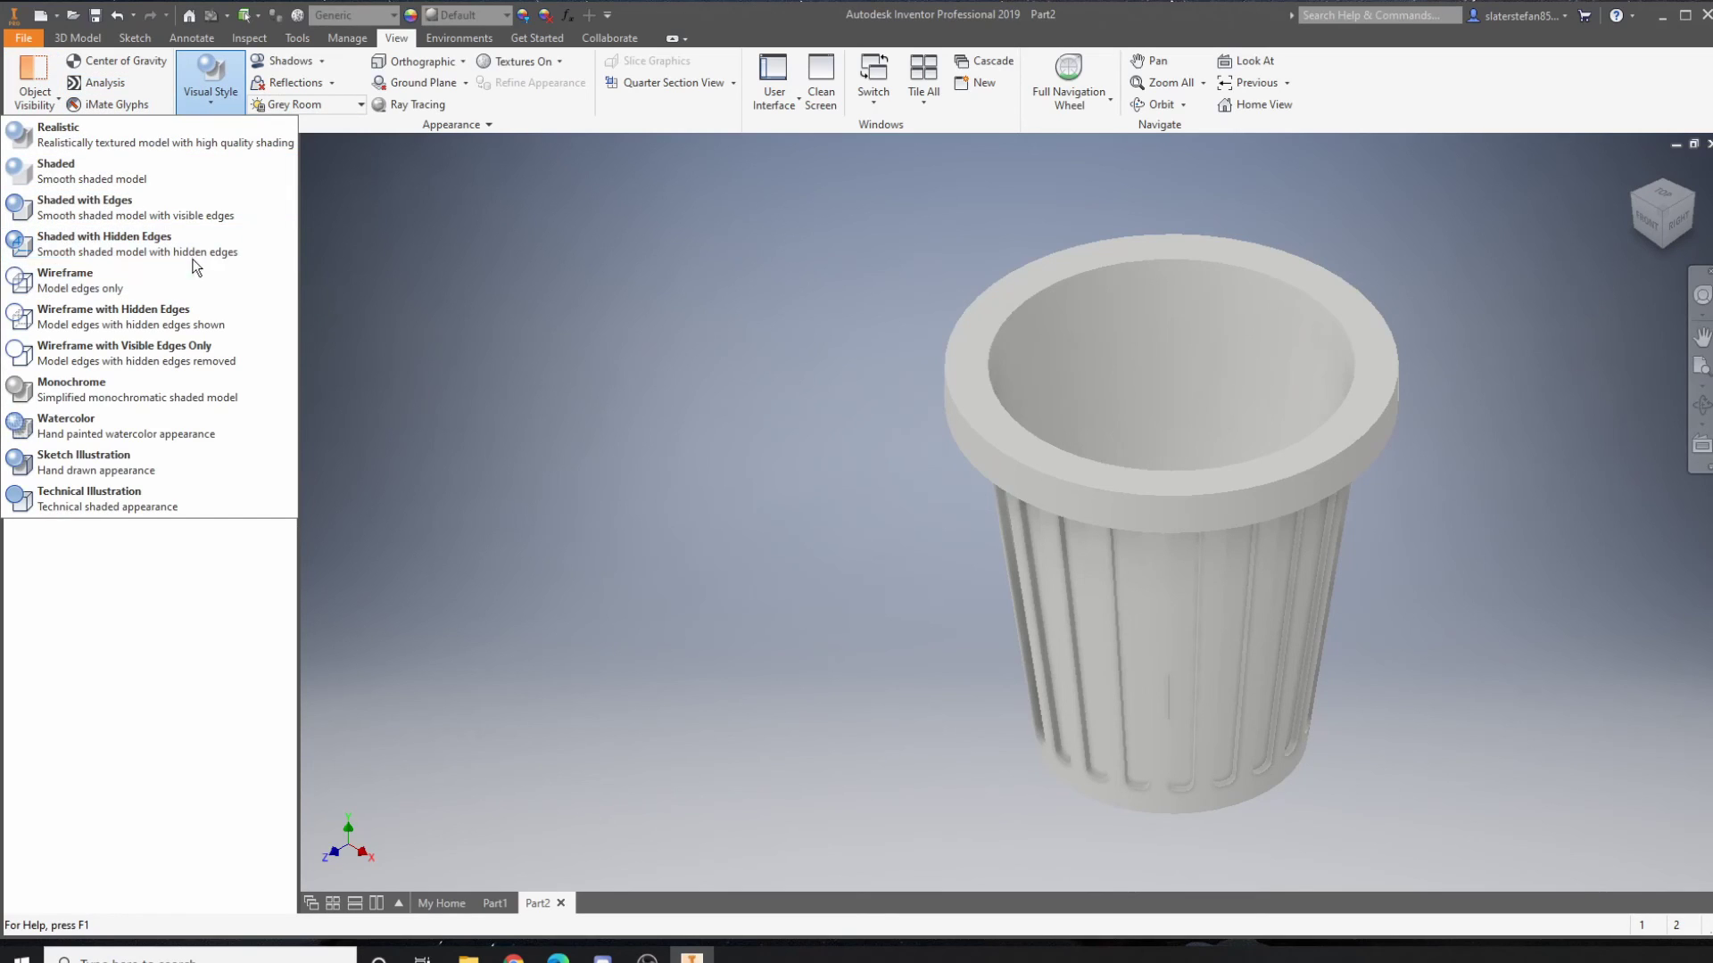
left_click(194, 256)
left_click(217, 100)
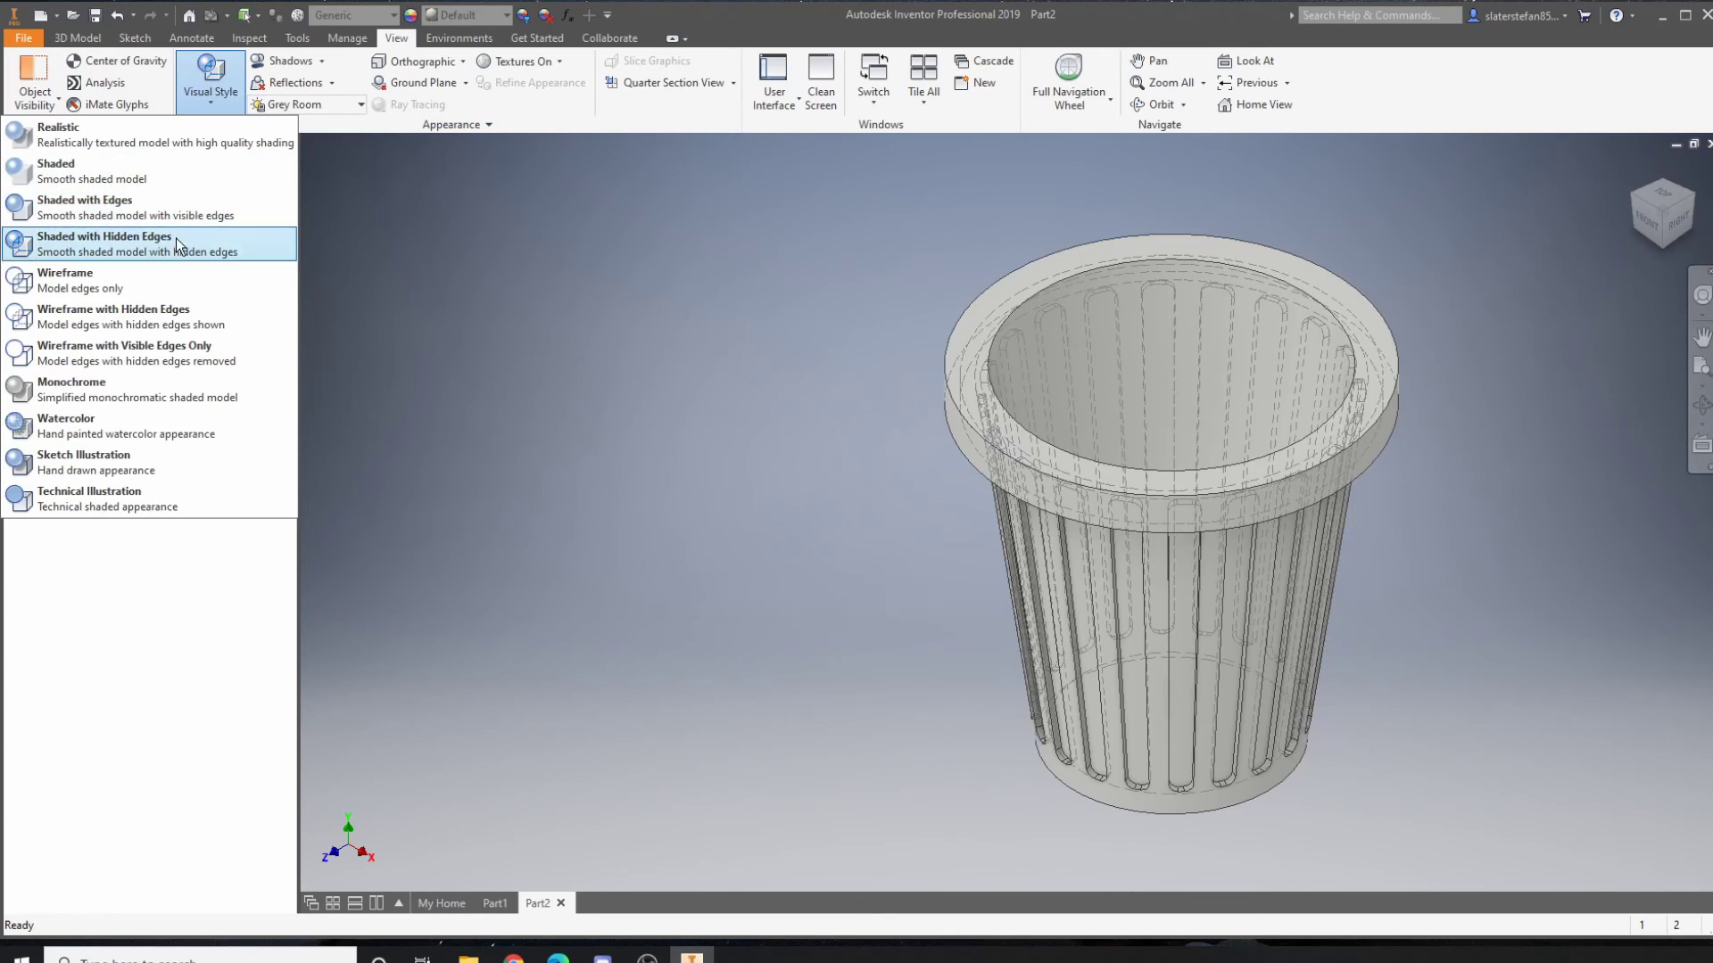
left_click(146, 209)
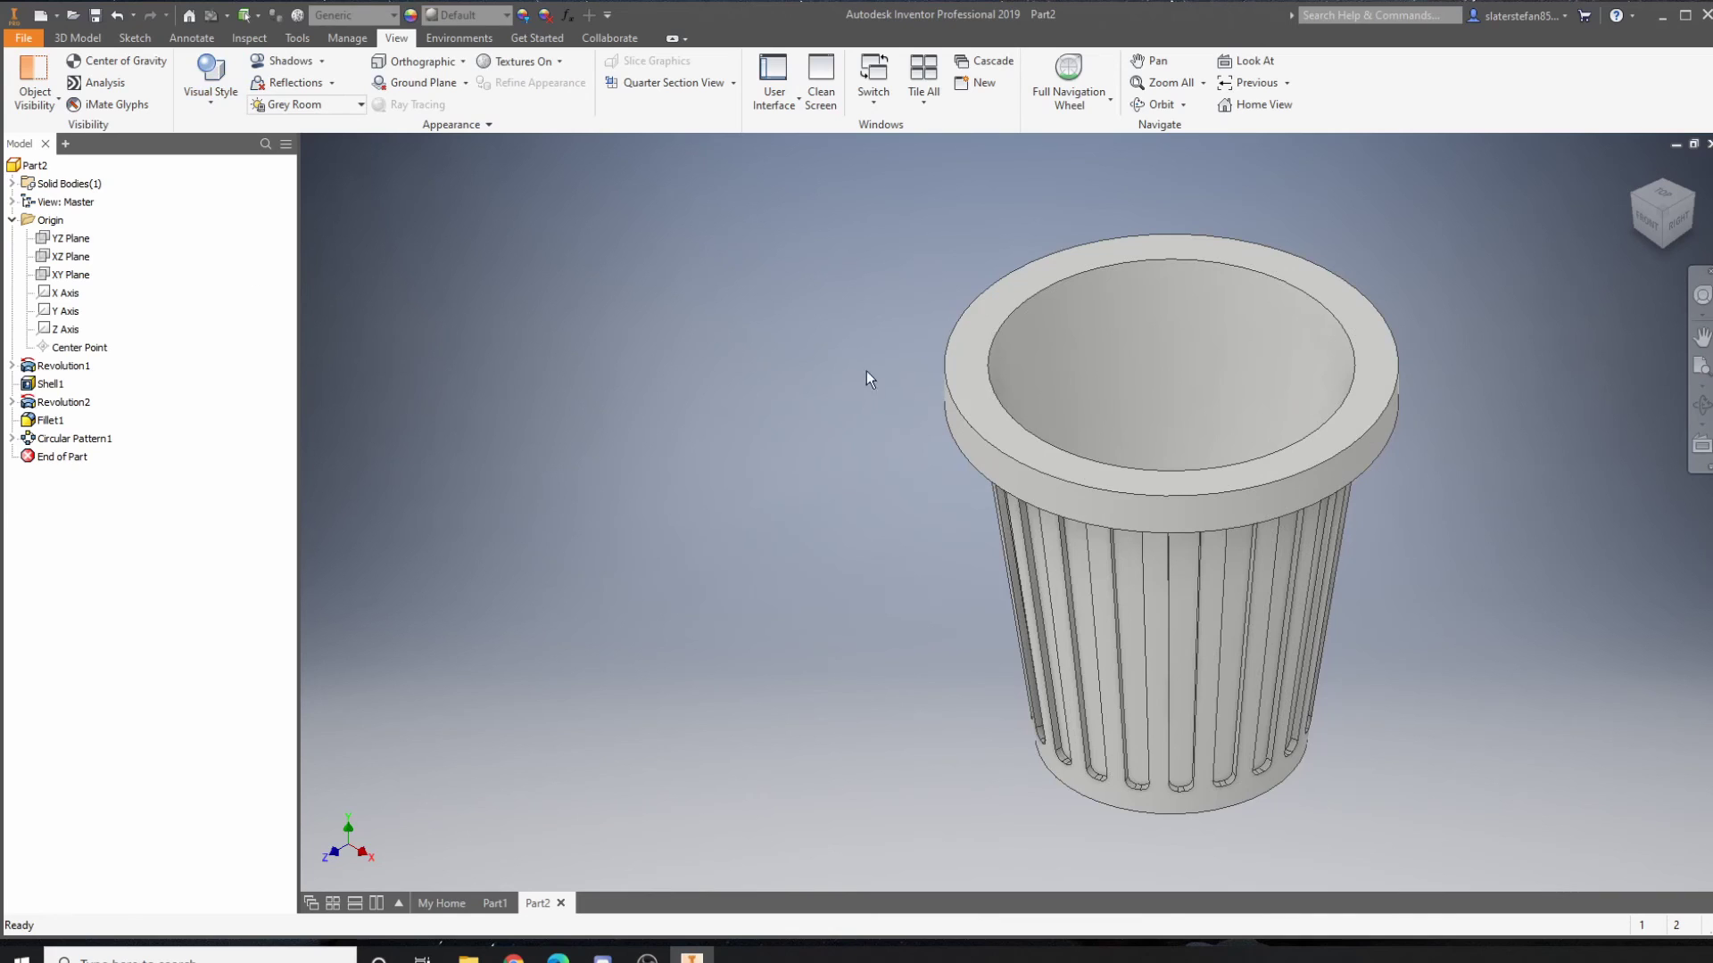
left_click_drag(1174, 546, 1171, 550)
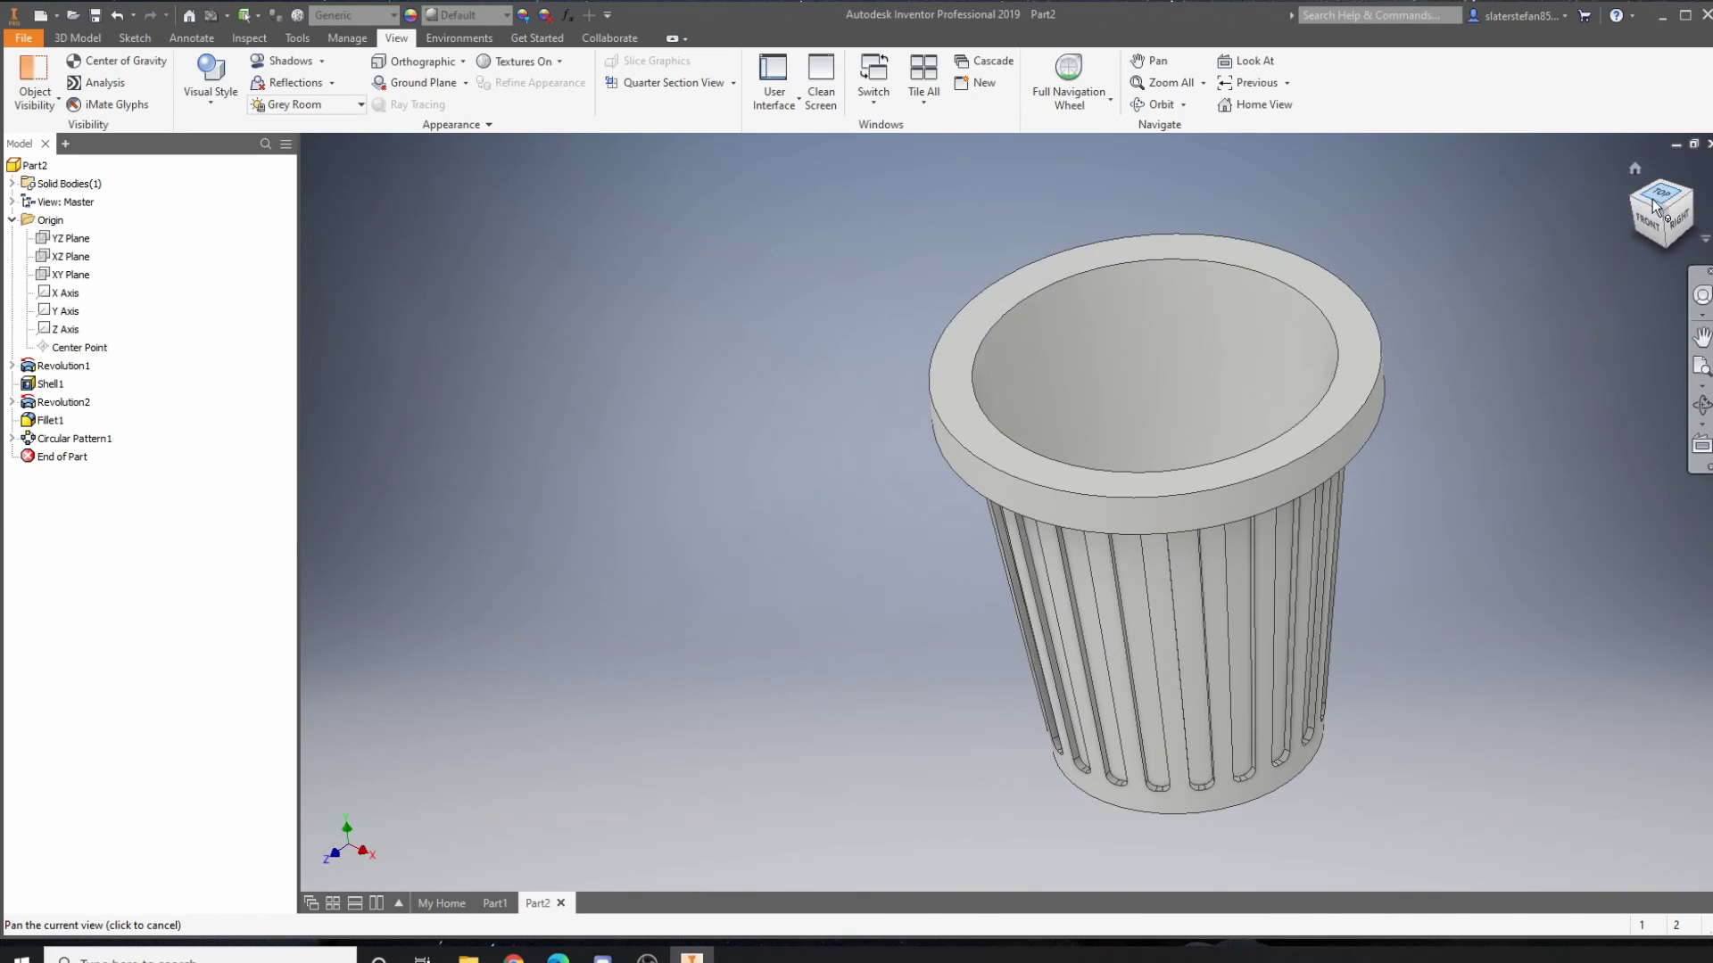
left_click(1662, 216)
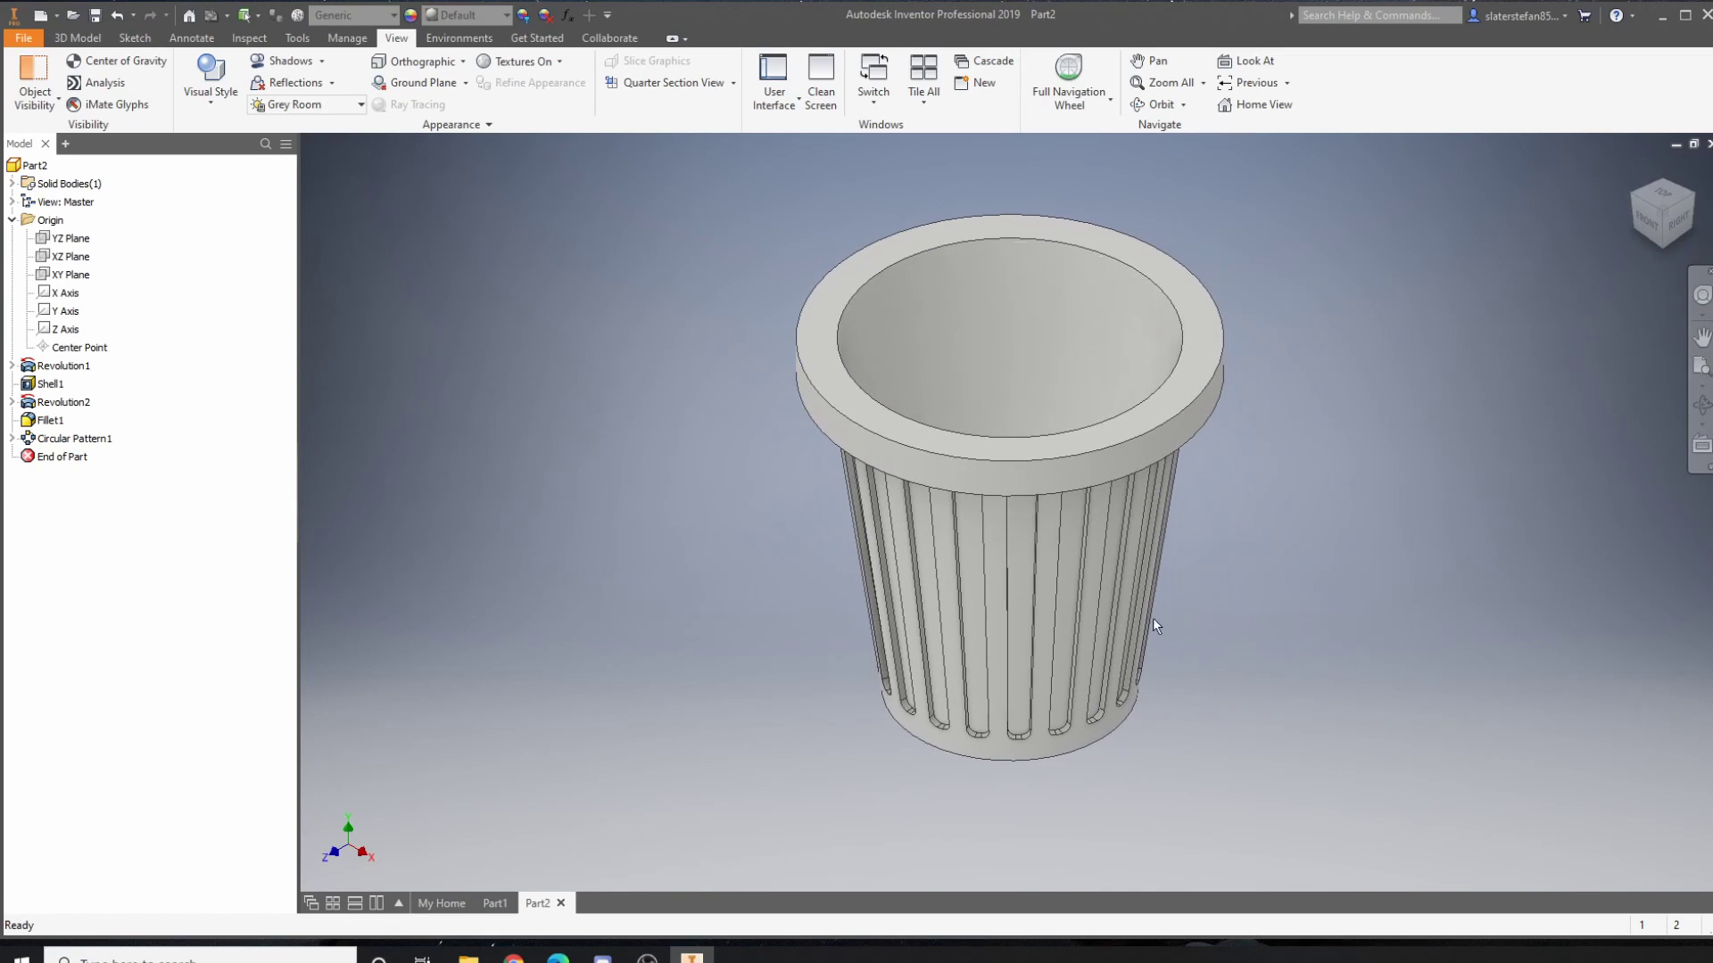